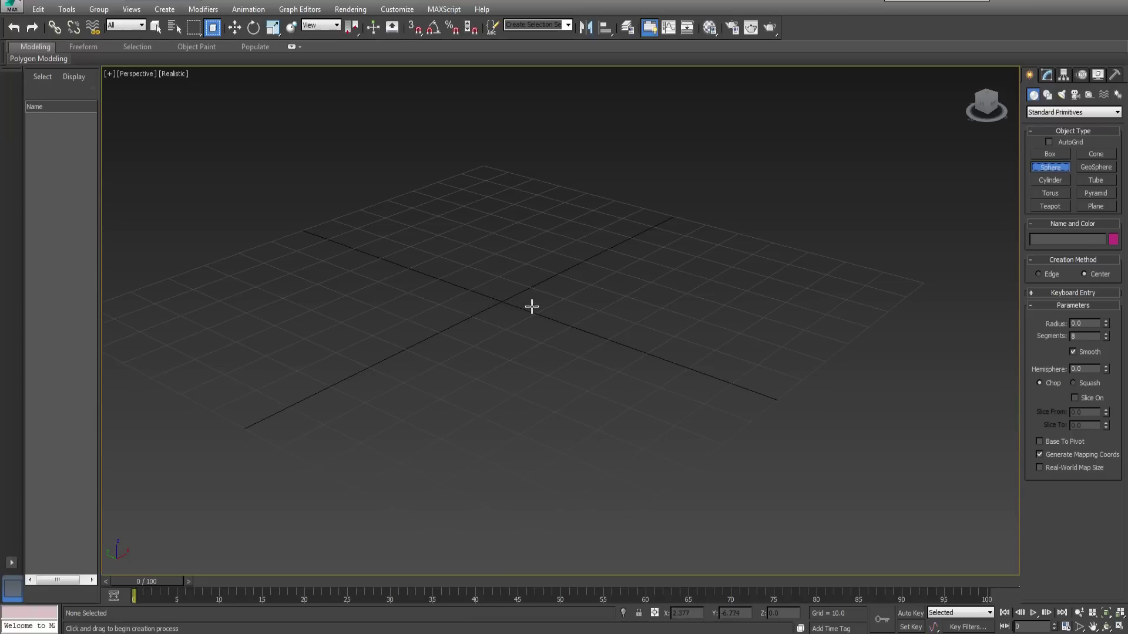
Step: Create an 8-segment sphere at the centre of the grid and scale it down vertically into a slightly squashed head shape
{"action": "left_click_drag", "start_coordinate": [498, 302], "coordinate": [544, 240]}
{"action": "left_click", "coordinate": [273, 27]}
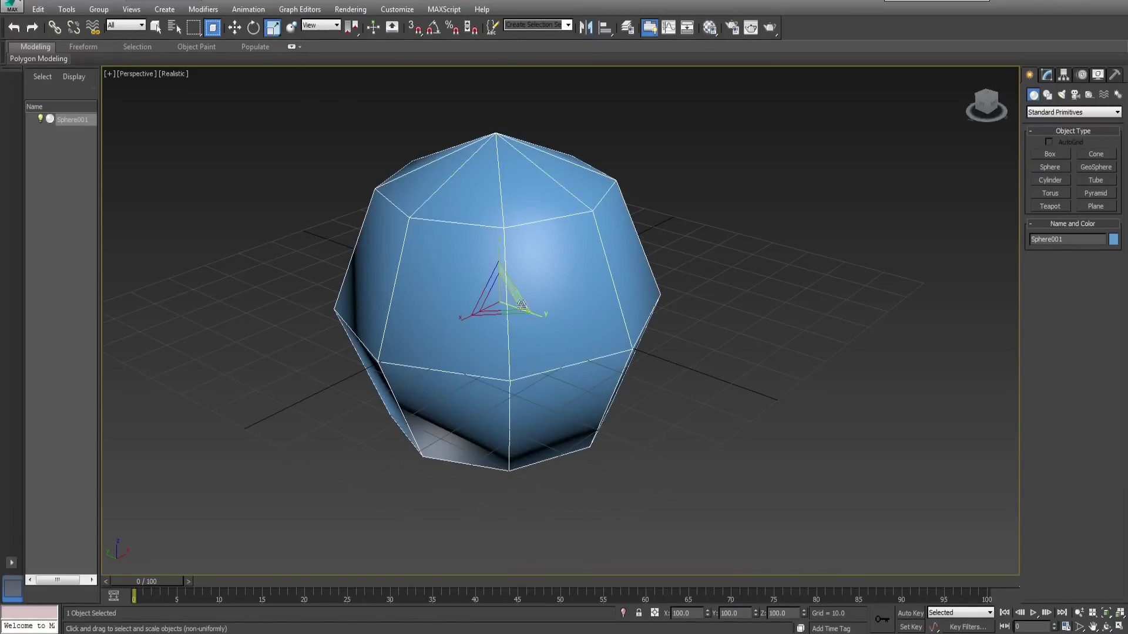
{"action": "middle_click_drag", "start_coordinate": [528, 311], "coordinate": [542, 300], "text": "alt"}
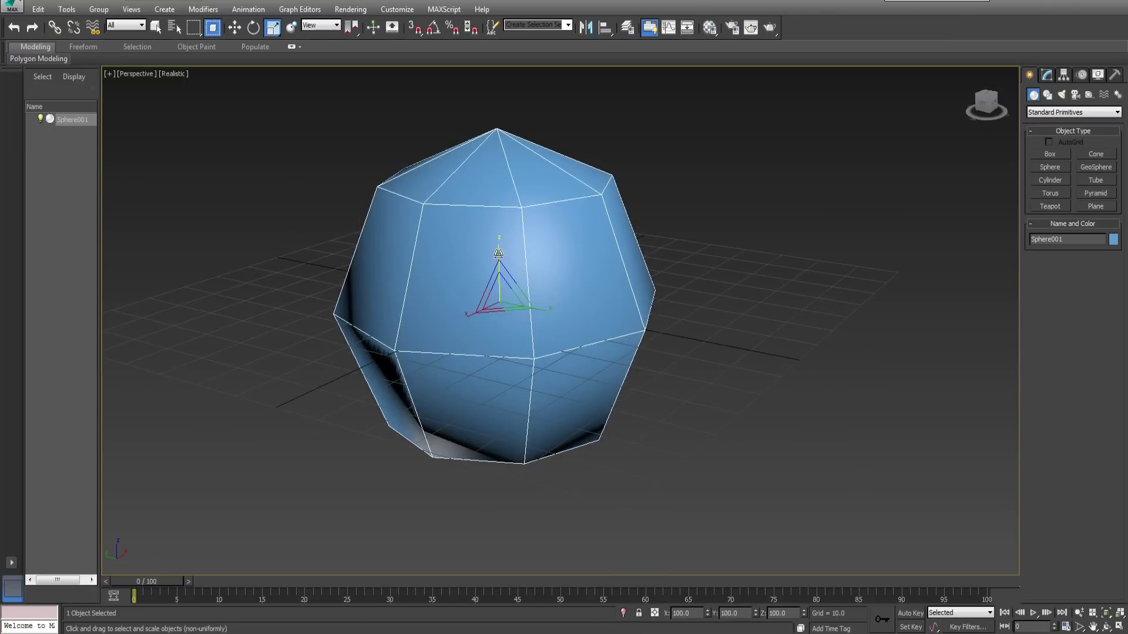
{"action": "left_click_drag", "start_coordinate": [498, 254], "coordinate": [502, 273]}
{"action": "middle_click_drag", "start_coordinate": [503, 273], "coordinate": [520, 292], "text": "alt"}
{"action": "key", "text": "w"}
{"action": "left_click", "coordinate": [277, 221]}
{"action": "left_click", "coordinate": [550, 340]}
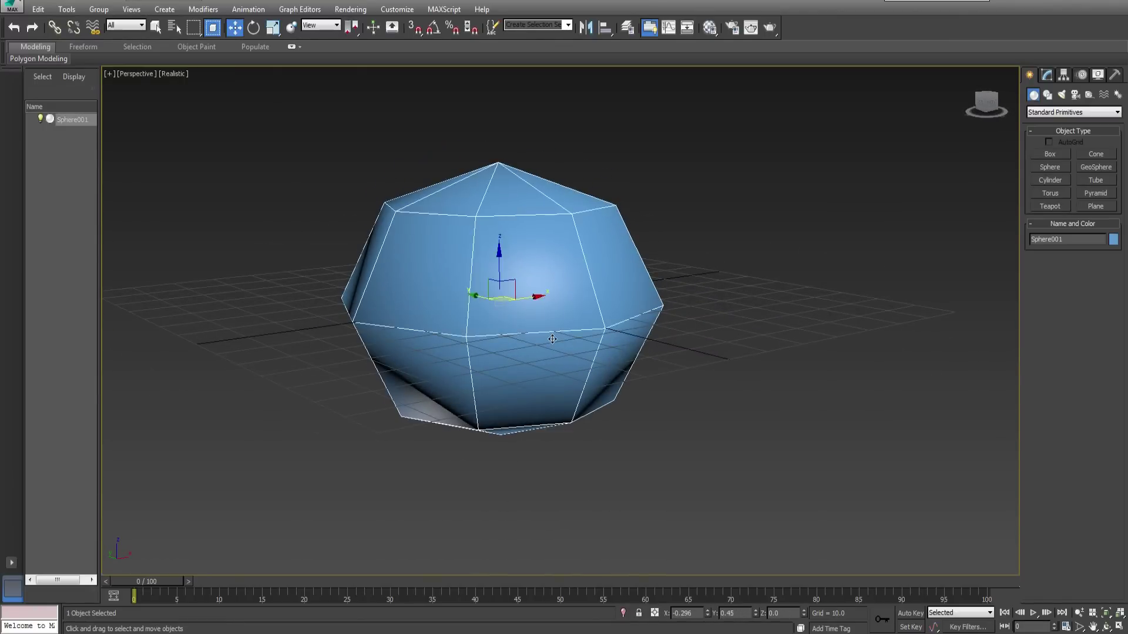
Step: Cut a hexagonal left eye outline into the sphere's upper front face, linked to the front centre vertex
{"action": "key", "text": "f"}
{"action": "scroll", "coordinate": [552, 339], "scroll_direction": "up", "scroll_amount": 10}
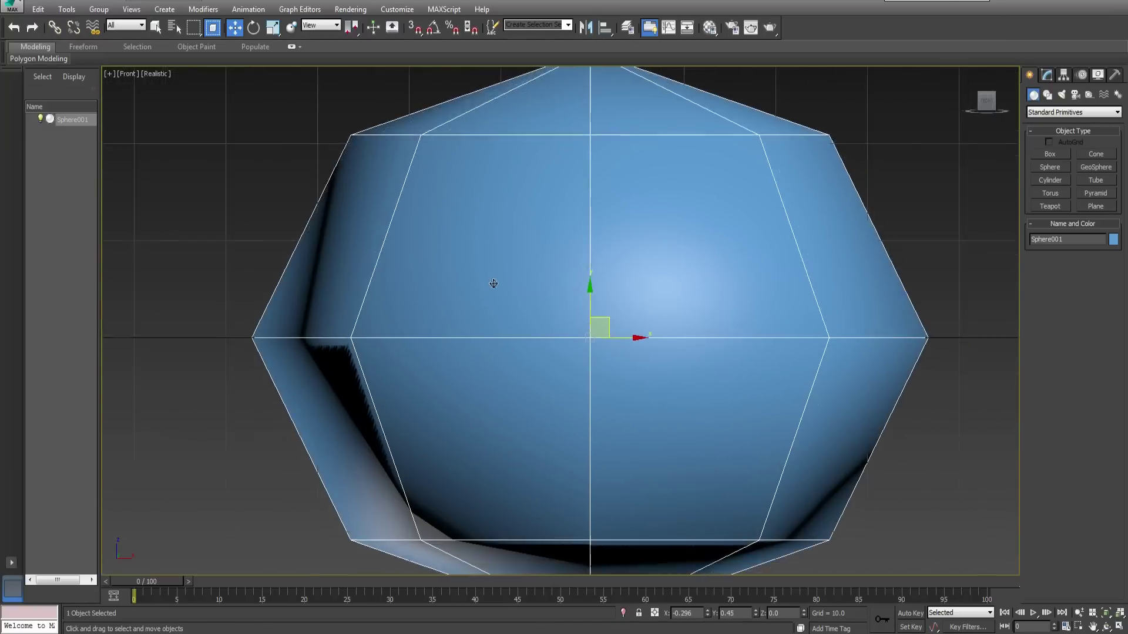
{"action": "key", "text": "p"}
{"action": "middle_click_drag", "start_coordinate": [512, 279], "coordinate": [557, 272], "text": "alt"}
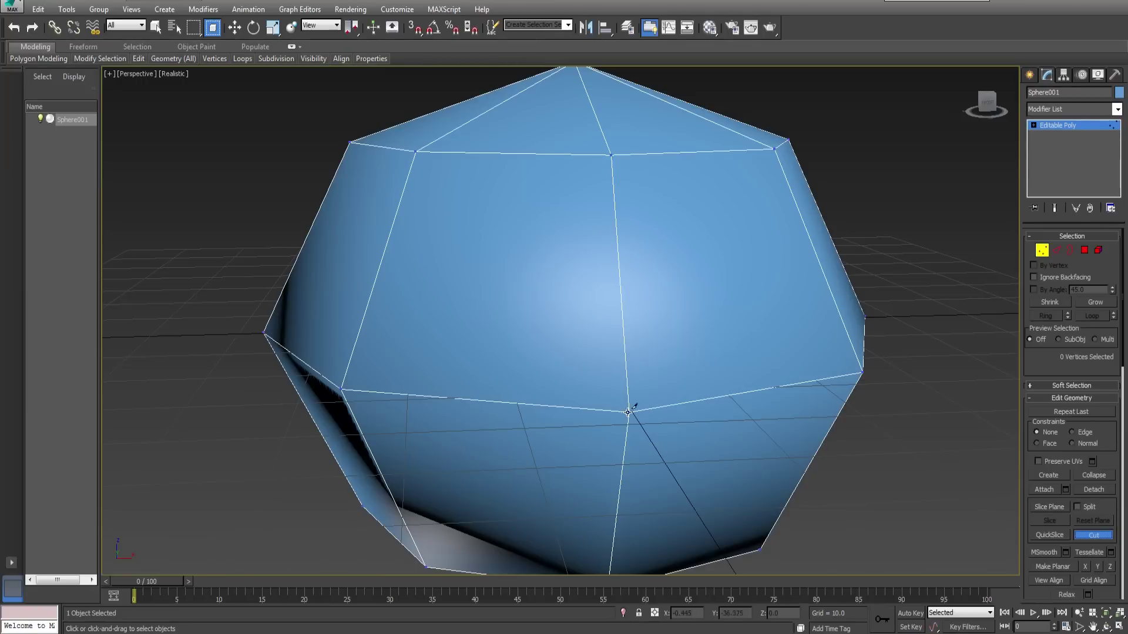
{"action": "left_click", "coordinate": [628, 412]}
{"action": "left_click", "coordinate": [551, 313]}
{"action": "left_click", "coordinate": [486, 340]}
{"action": "left_click", "coordinate": [430, 303]}
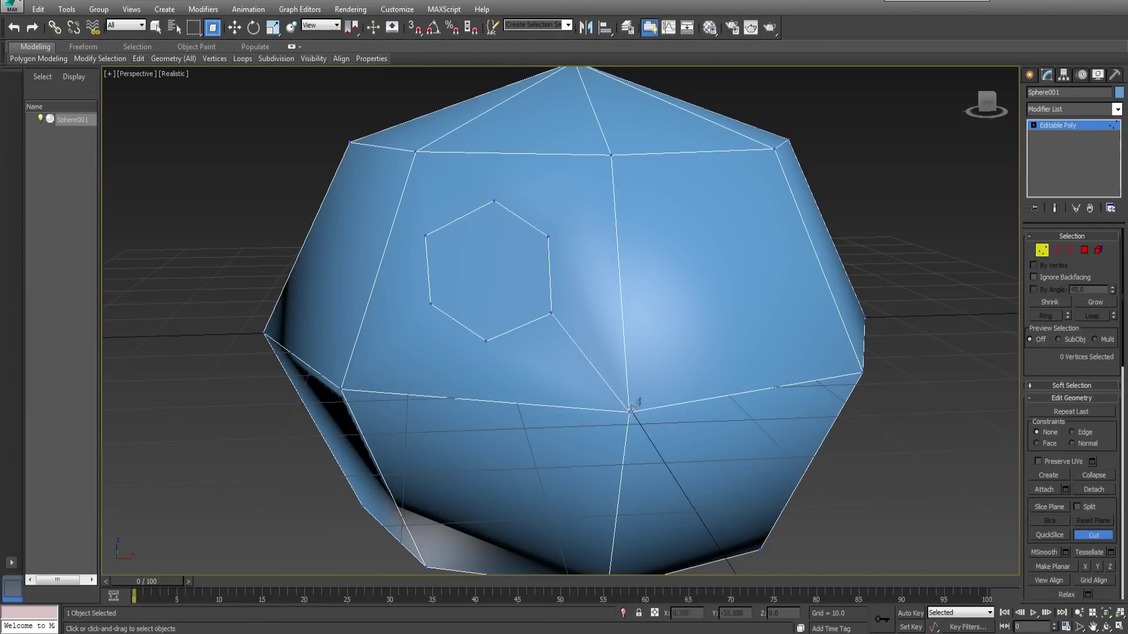
Step: Cut a matching hexagonal right eye outline into the neighbouring front face, linked to the same centre vertex
{"action": "left_click", "coordinate": [629, 411]}
{"action": "left_click", "coordinate": [774, 149]}
{"action": "left_click", "coordinate": [773, 234]}
{"action": "left_click", "coordinate": [721, 203]}
{"action": "left_click", "coordinate": [670, 241]}
{"action": "left_click", "coordinate": [677, 314]}
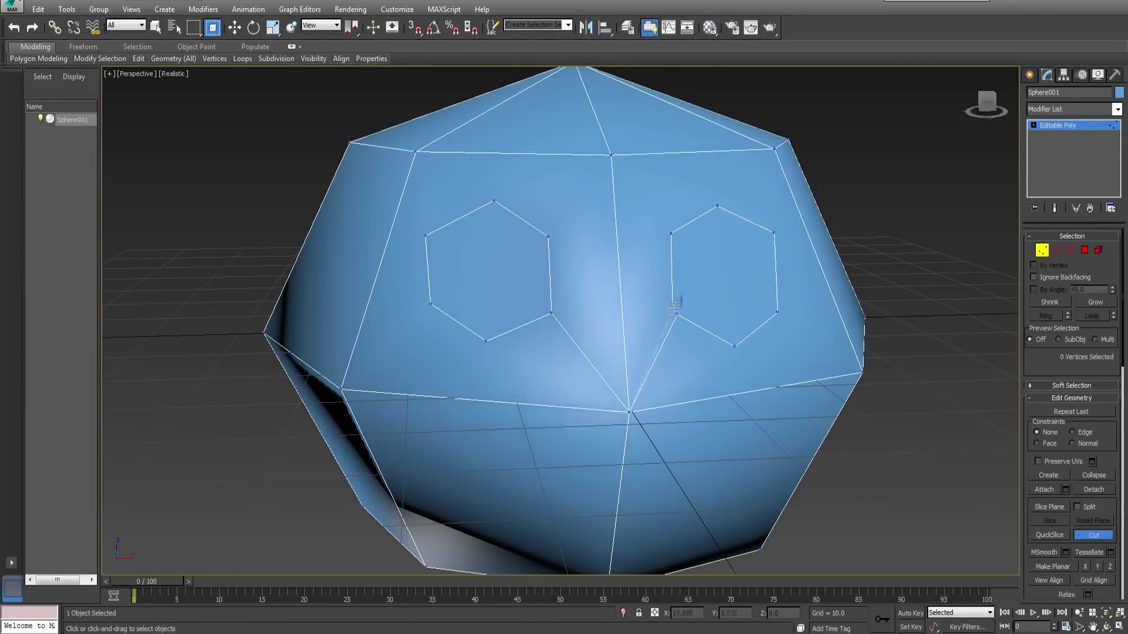
{"action": "right_click", "coordinate": [680, 300]}
Step: Cut the curved upper right half of a mouth outline, starting from the vertical centre edge of the lower face
{"action": "middle_click_drag", "start_coordinate": [624, 440], "coordinate": [581, 336], "text": "alt"}
{"action": "left_click", "coordinate": [579, 336]}
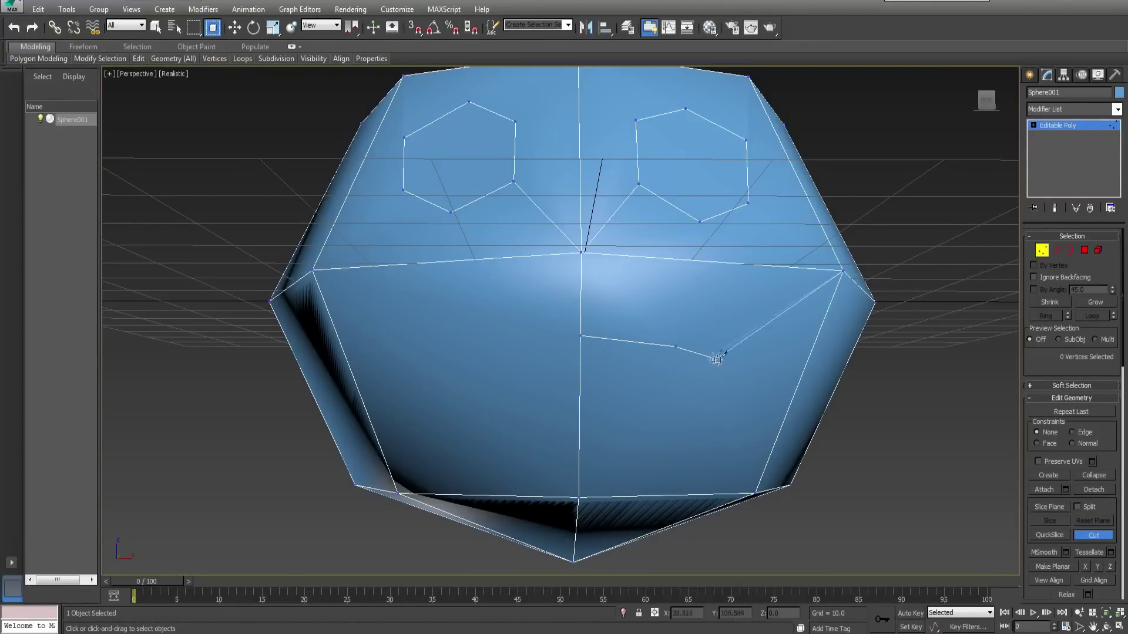
{"action": "left_click", "coordinate": [738, 370]}
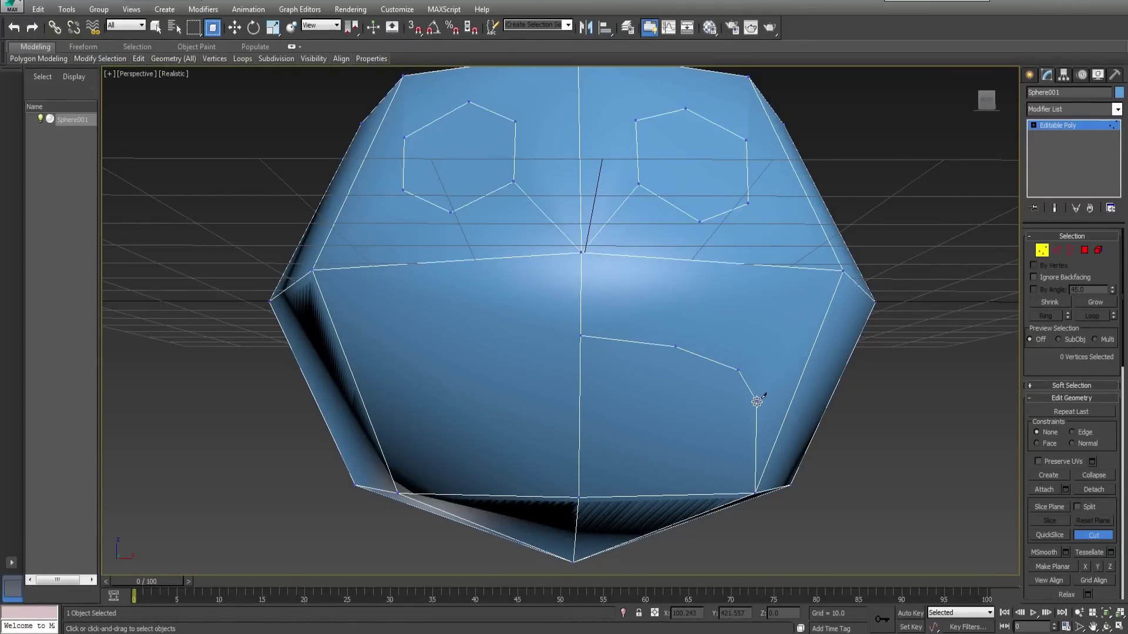
{"action": "left_click", "coordinate": [756, 401]}
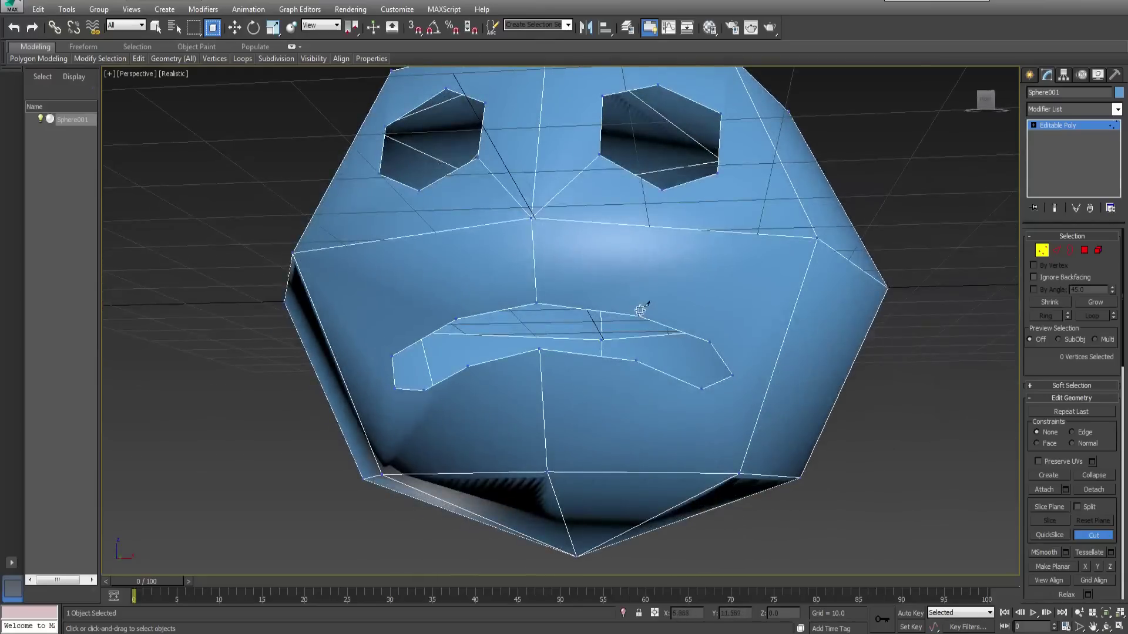
Step: Cut an edge from the right part of the mouth's upper rim up to the horizontal edge below the right eye
{"action": "left_click", "coordinate": [642, 314]}
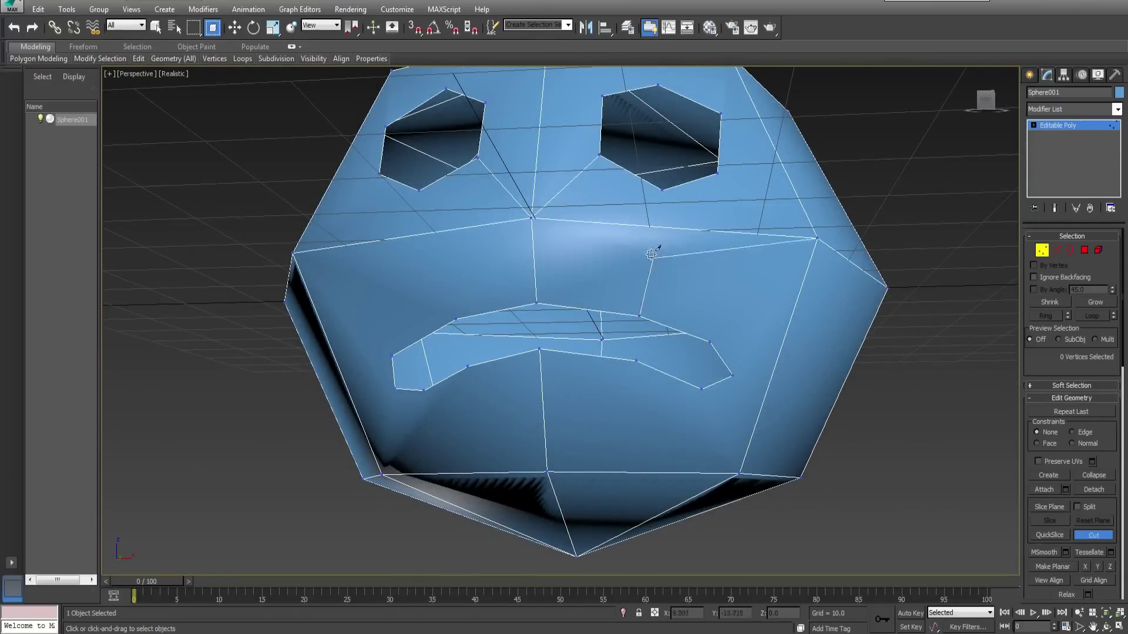
{"action": "left_click", "coordinate": [649, 226]}
{"action": "middle_click_drag", "start_coordinate": [649, 226], "coordinate": [745, 238], "text": "alt"}
Step: Cut connecting edges from the corners of the eye holes to the surrounding head vertices and edges
{"action": "left_click", "coordinate": [589, 218]}
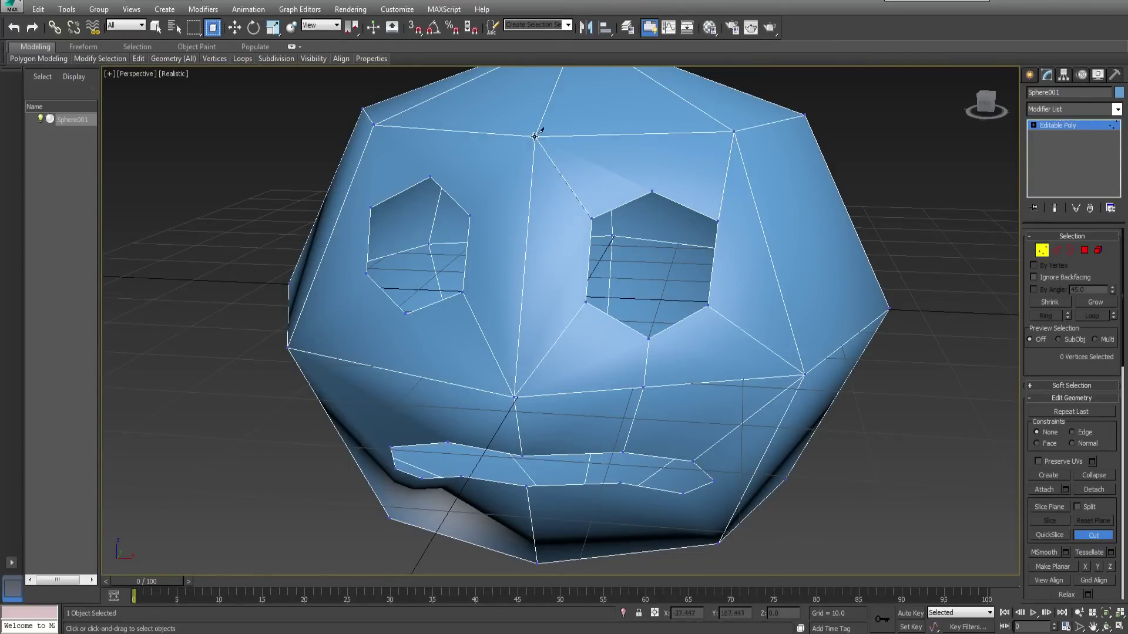
{"action": "middle_click_drag", "start_coordinate": [469, 213], "coordinate": [526, 248], "text": "alt"}
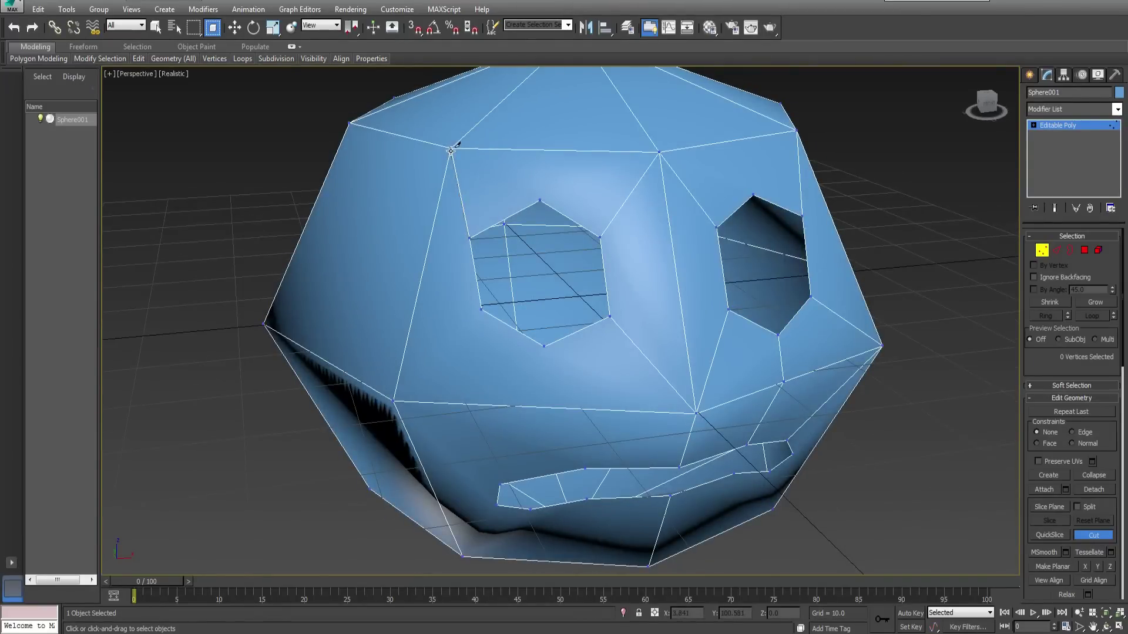
{"action": "middle_click_drag", "start_coordinate": [450, 151], "coordinate": [480, 257], "text": "alt"}
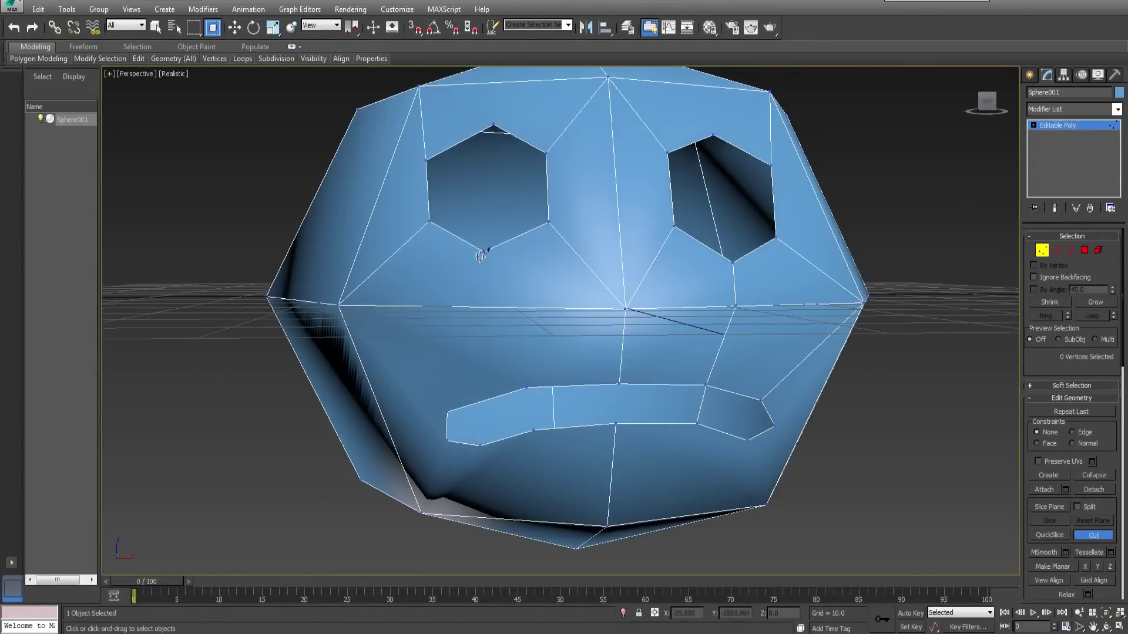
{"action": "middle_click_drag", "start_coordinate": [527, 388], "coordinate": [541, 335], "text": "alt"}
{"action": "middle_click_drag", "start_coordinate": [457, 261], "coordinate": [590, 351], "text": "alt"}
{"action": "key", "text": "w"}
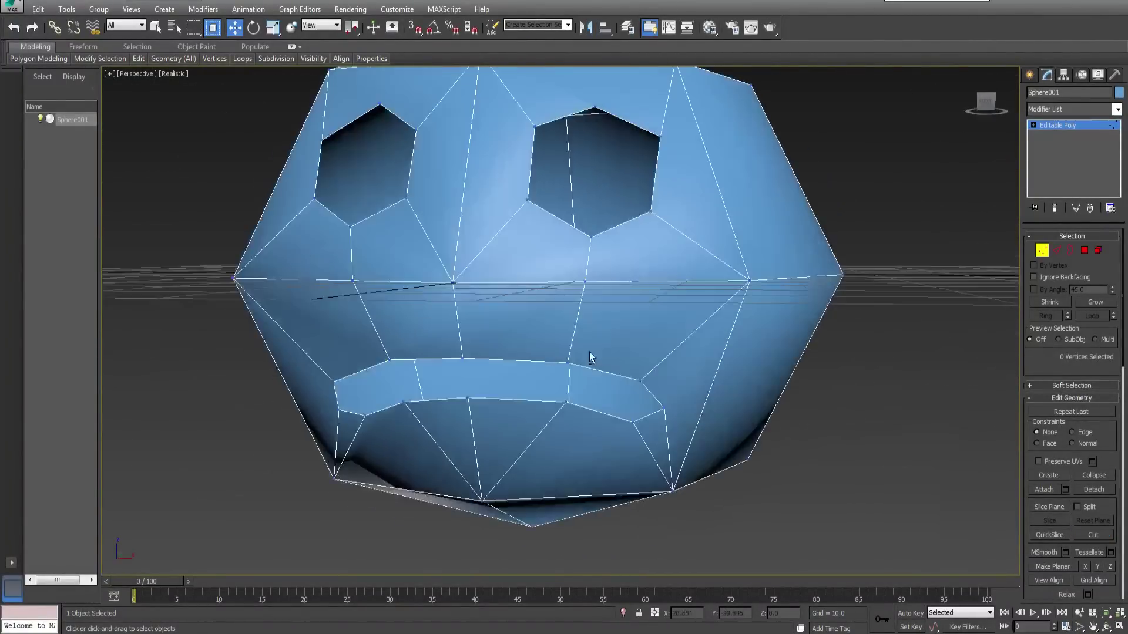
Step: Cut a small six-sided nose outline around the front centre vertex and delete its interior to open a hole
{"action": "scroll", "coordinate": [590, 351], "scroll_direction": "up", "scroll_amount": 3}
{"action": "middle_click_drag", "start_coordinate": [516, 351], "coordinate": [549, 365], "text": "alt"}
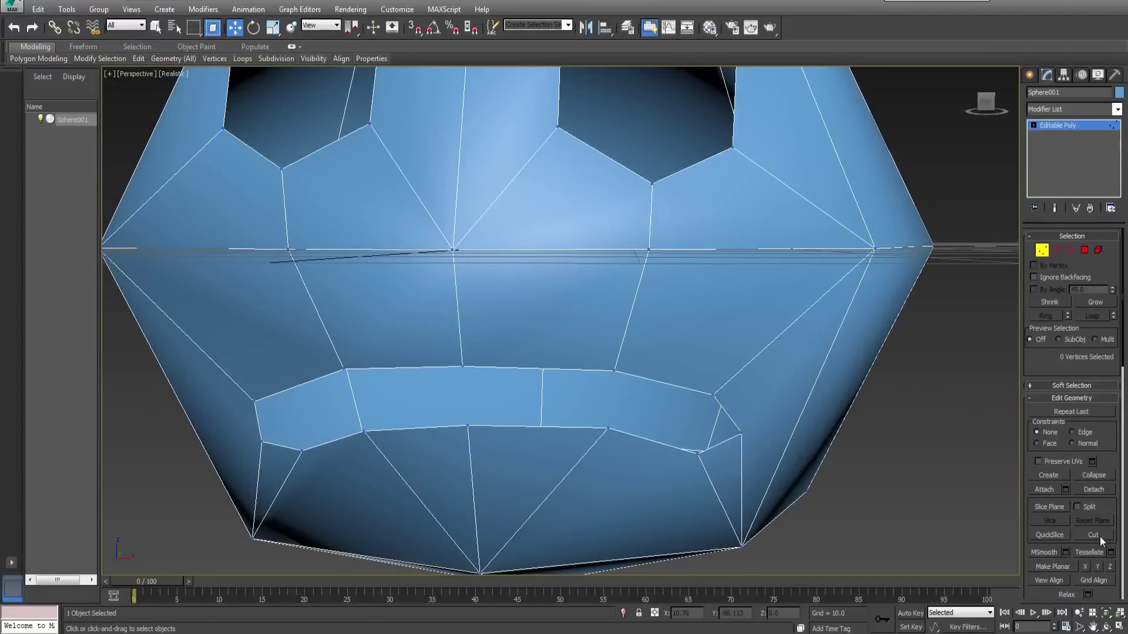
{"action": "left_click", "coordinate": [506, 250]}
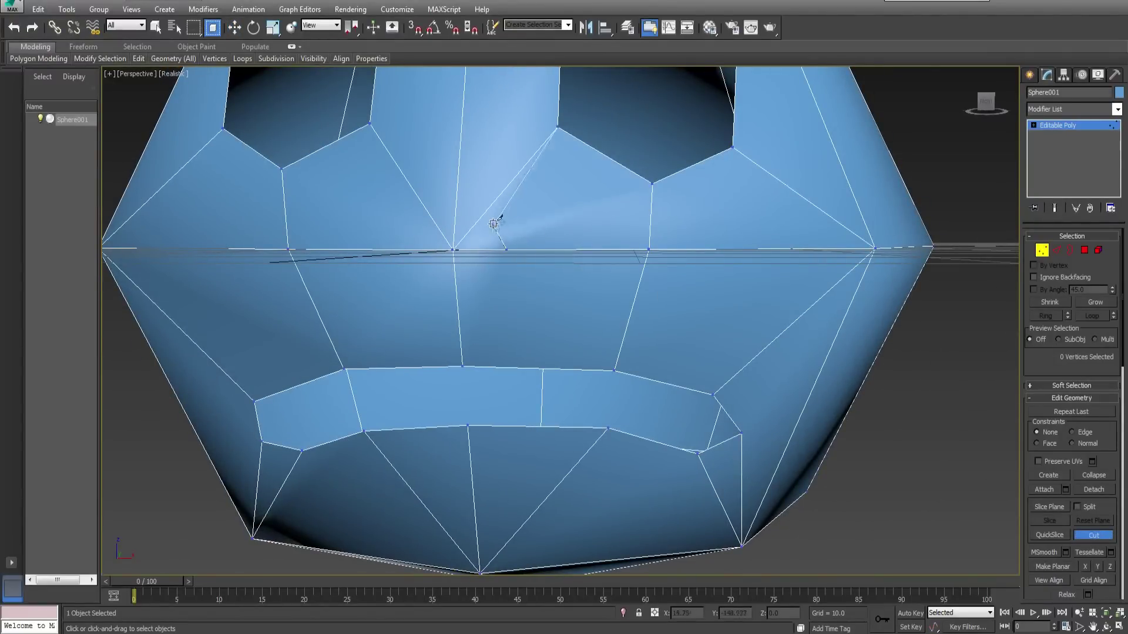
{"action": "left_click", "coordinate": [484, 213]}
{"action": "left_click", "coordinate": [457, 191]}
{"action": "left_click", "coordinate": [424, 207]}
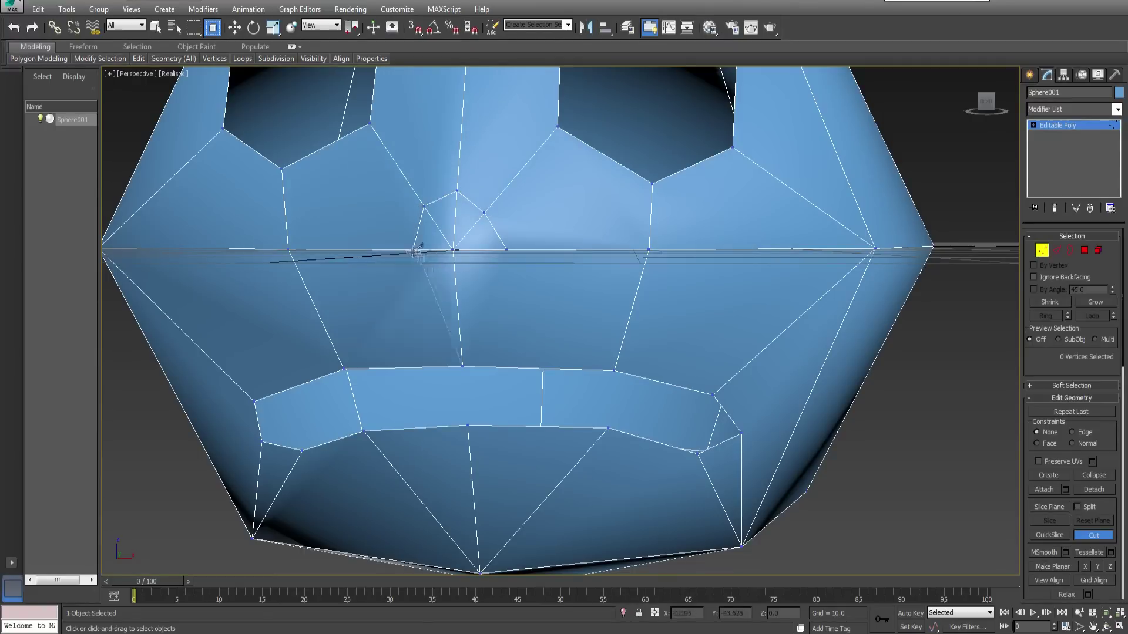
{"action": "key", "text": "Delete"}
Step: Extend the nose hole's border outward in two segments, rotating the end loop after the first one
{"action": "key", "text": "3"}
{"action": "left_click", "coordinate": [495, 260]}
{"action": "middle_click_drag", "start_coordinate": [582, 252], "coordinate": [614, 251], "text": "alt"}
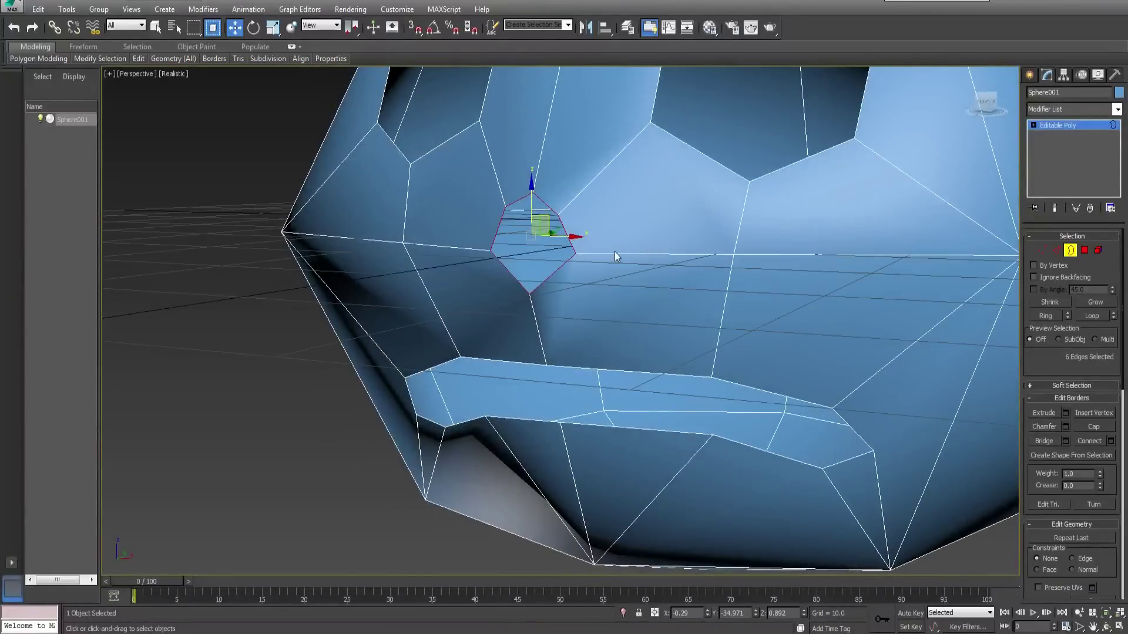
{"action": "scroll", "coordinate": [650, 269], "scroll_direction": "down", "scroll_amount": 6}
{"action": "scroll", "coordinate": [641, 266], "scroll_direction": "up", "scroll_amount": 3}
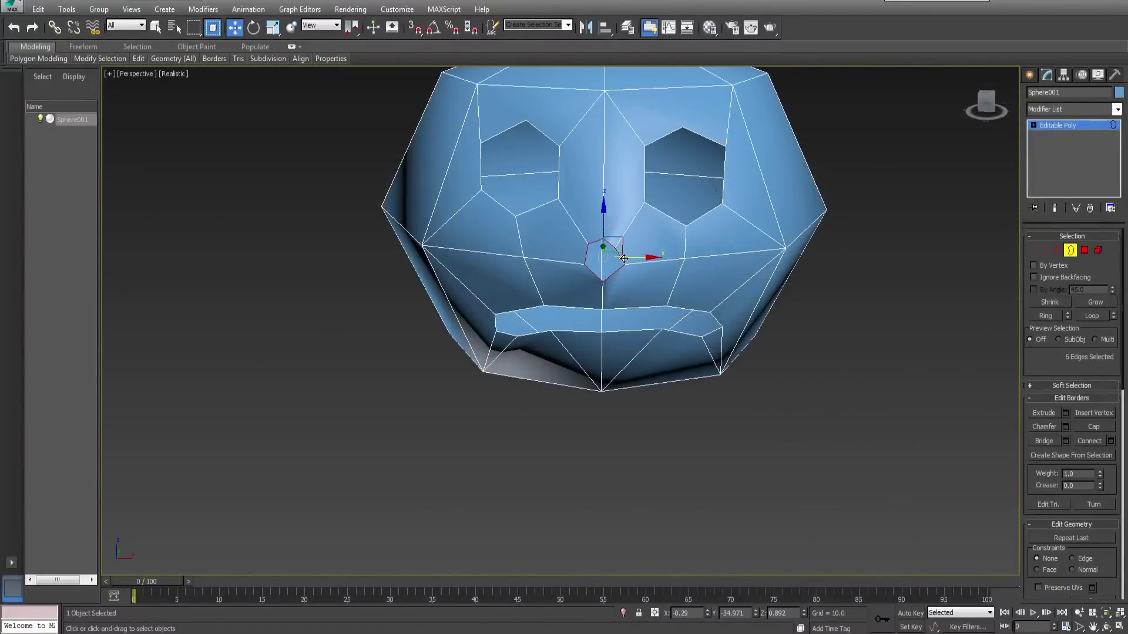
{"action": "middle_click_drag", "start_coordinate": [629, 258], "coordinate": [579, 260], "text": "alt"}
{"action": "scroll", "coordinate": [656, 189], "scroll_direction": "up", "scroll_amount": 5}
{"action": "left_click_drag", "start_coordinate": [651, 193], "coordinate": [531, 190], "text": "shift"}
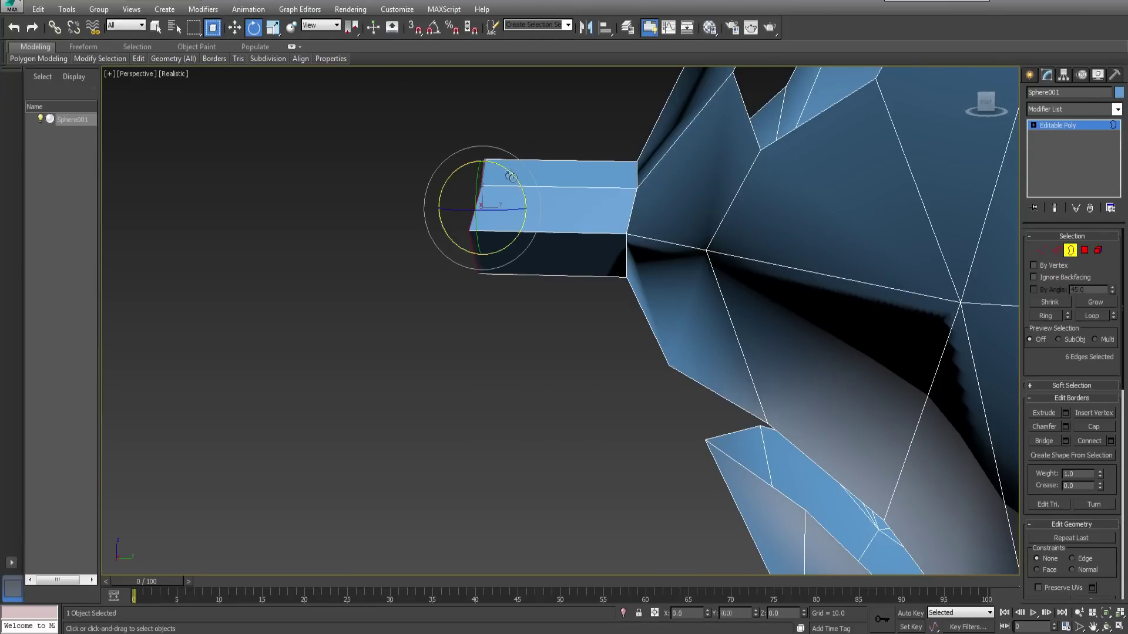
{"action": "left_click_drag", "start_coordinate": [511, 176], "coordinate": [368, 88]}
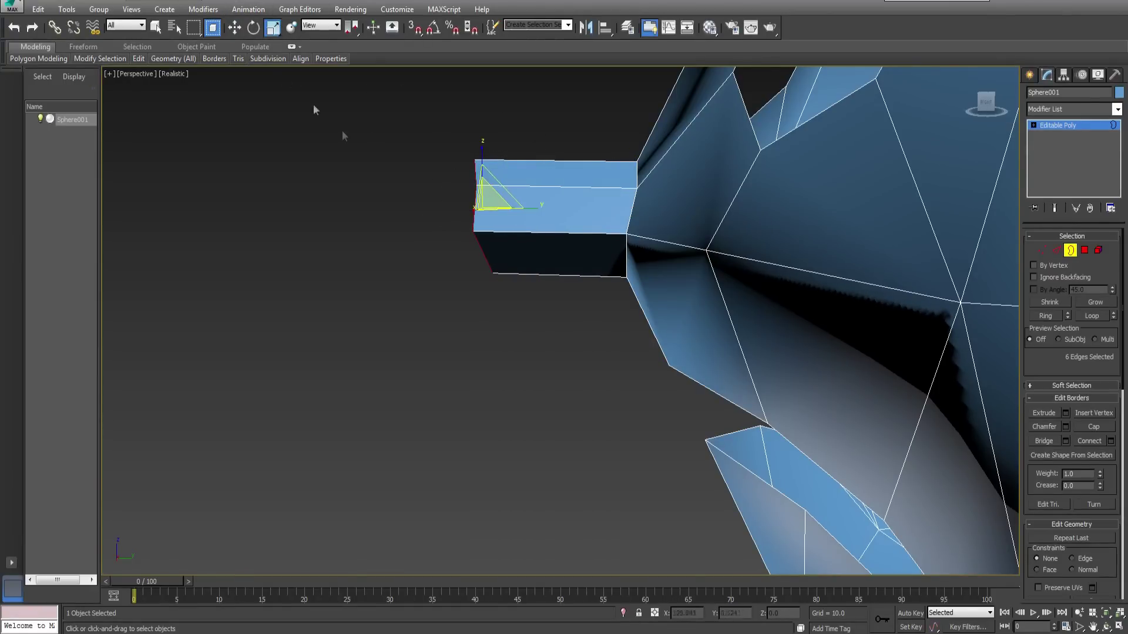
{"action": "left_click_drag", "start_coordinate": [500, 188], "coordinate": [341, 187], "text": "shift"}
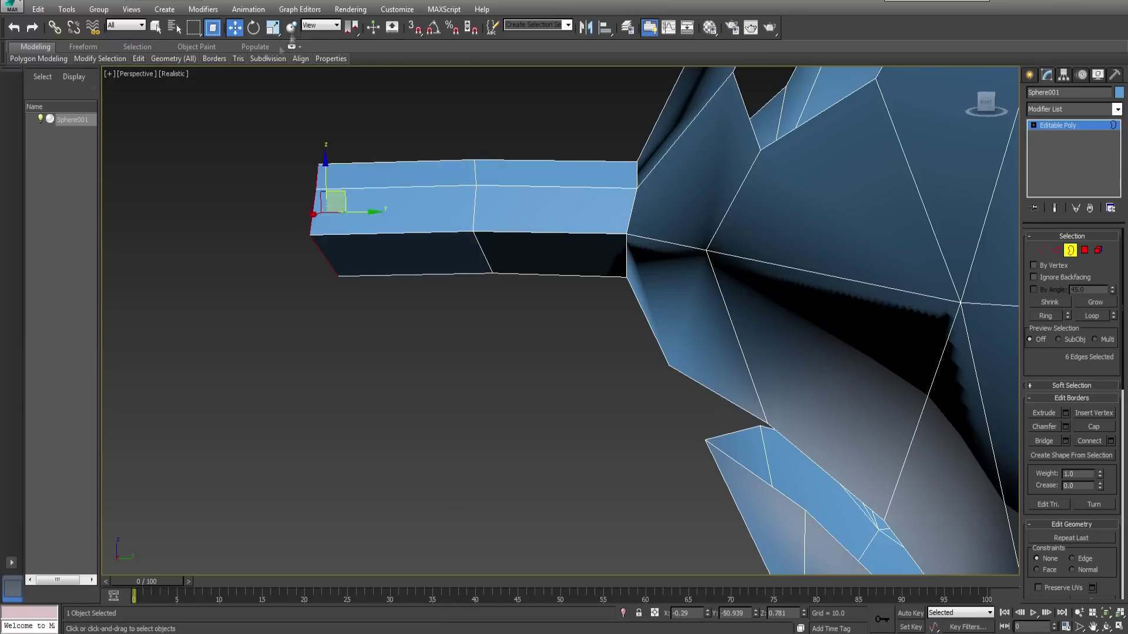
{"action": "key", "text": "r"}
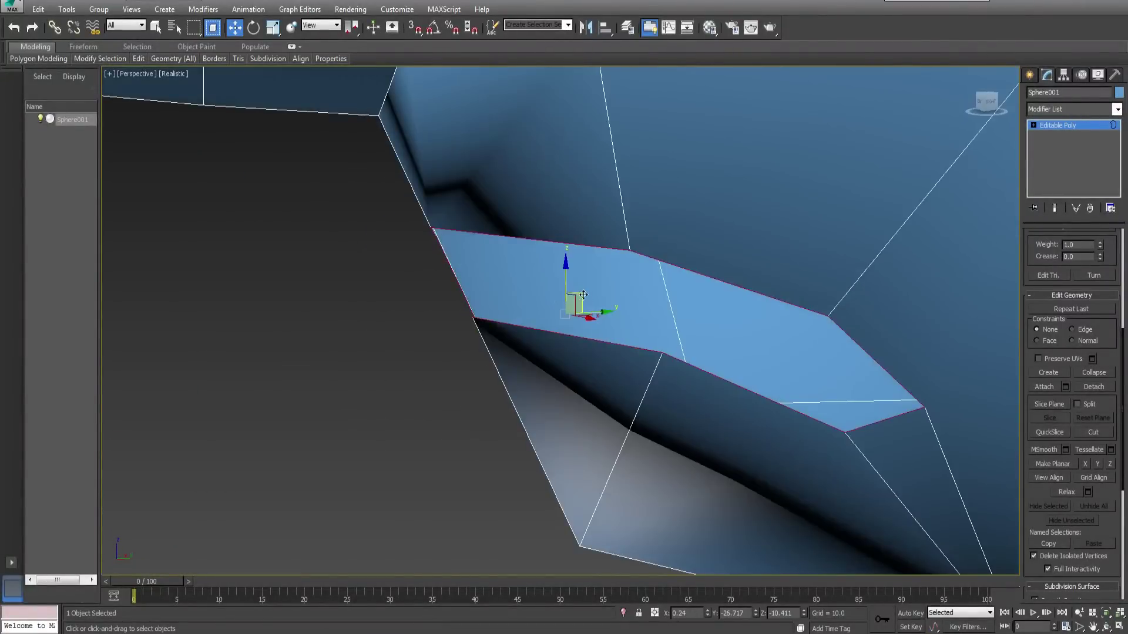
Step: Extend the mouth hole's border inward into the head and switch the viewport shading from Realistic to Shaded
{"action": "left_click_drag", "start_coordinate": [584, 294], "coordinate": [635, 285]}
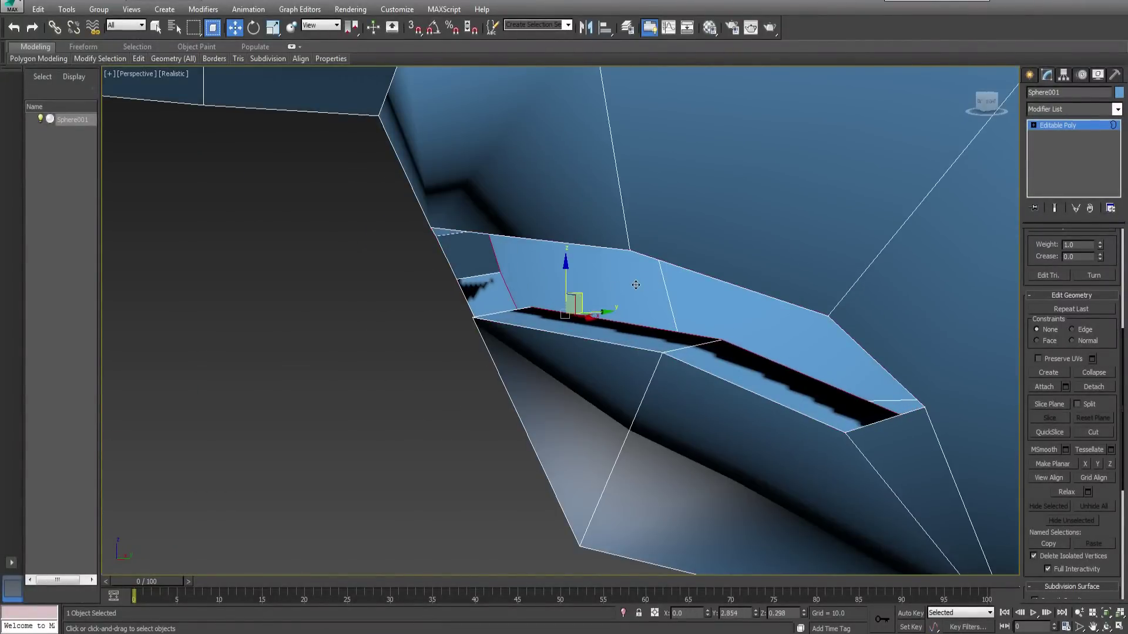
{"action": "left_click", "coordinate": [162, 106]}
{"action": "left_click", "coordinate": [173, 74]}
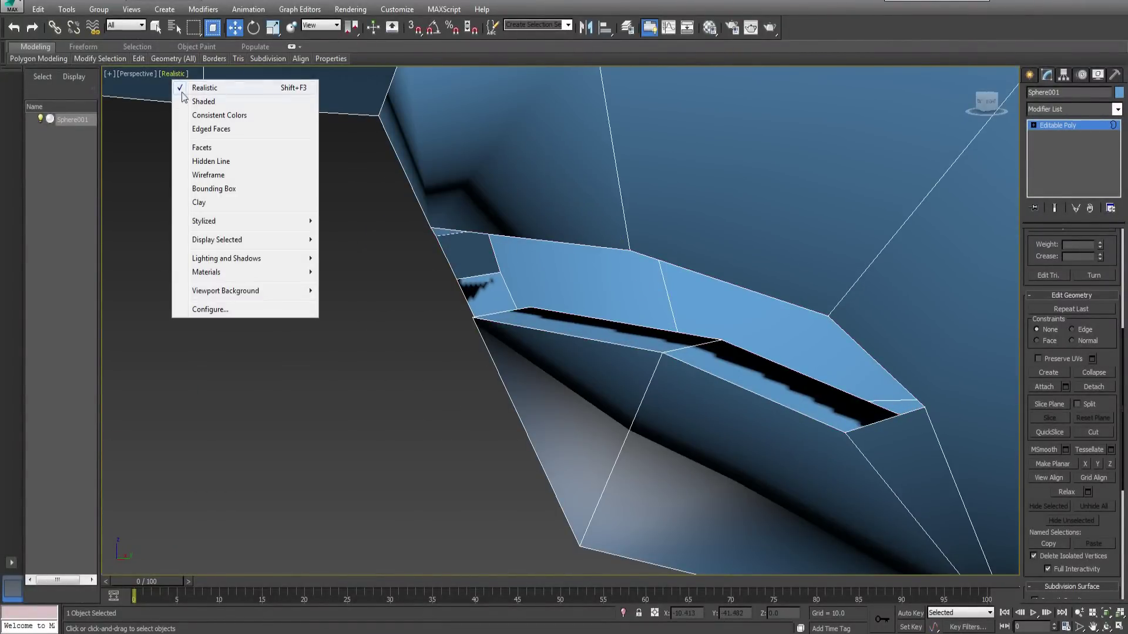
{"action": "left_click", "coordinate": [194, 100]}
Step: Extend the mouth's inner border deeper into the head in further segments, scaling the loop to shape the cavity
{"action": "middle_click_drag", "start_coordinate": [490, 232], "coordinate": [654, 305], "text": "alt"}
{"action": "left_click", "coordinate": [234, 27]}
{"action": "left_click_drag", "start_coordinate": [661, 301], "coordinate": [676, 300]}
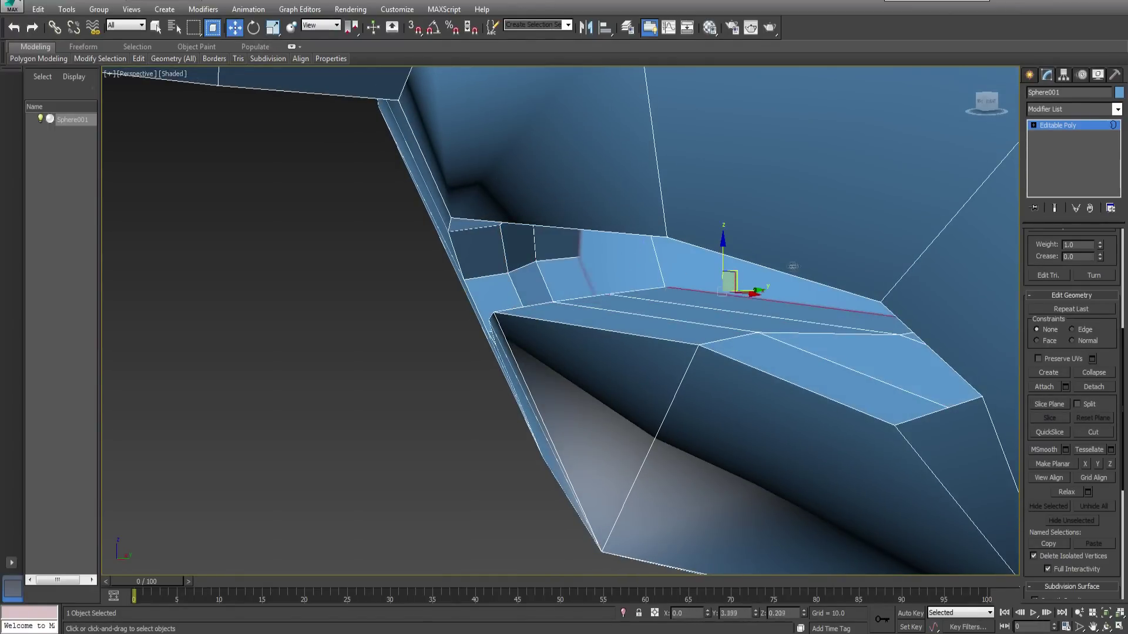
{"action": "middle_click_drag", "start_coordinate": [789, 267], "coordinate": [810, 304], "text": "alt"}
{"action": "left_click", "coordinate": [273, 27]}
{"action": "left_click_drag", "start_coordinate": [787, 281], "coordinate": [793, 287]}
{"action": "key", "text": "w"}
{"action": "middle_click_drag", "start_coordinate": [793, 288], "coordinate": [734, 329], "text": "alt"}
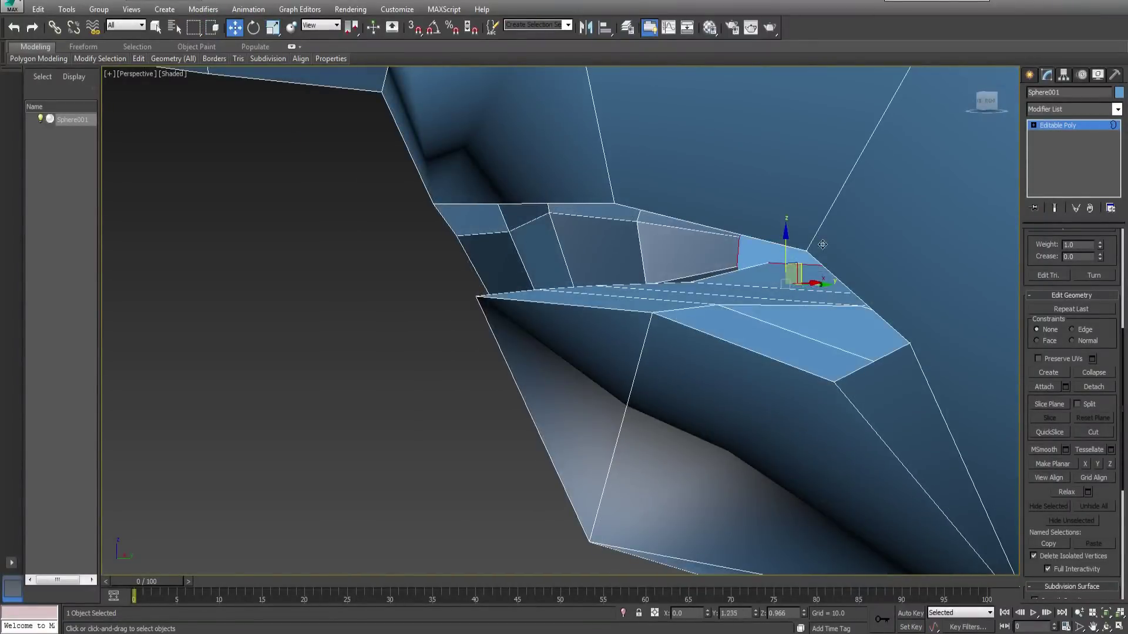
{"action": "middle_click_drag", "start_coordinate": [821, 244], "coordinate": [881, 264], "text": "alt"}
Step: Switch to vertex editing and collapse a pair of vertices on the left side of the mouth cavity's inner opening
{"action": "left_click", "coordinate": [1033, 125]}
{"action": "left_click", "coordinate": [1055, 155]}
{"action": "scroll", "coordinate": [682, 305], "scroll_direction": "up", "scroll_amount": 3}
{"action": "key", "text": "1"}
{"action": "middle_click_drag", "start_coordinate": [682, 303], "coordinate": [561, 263], "text": "alt"}
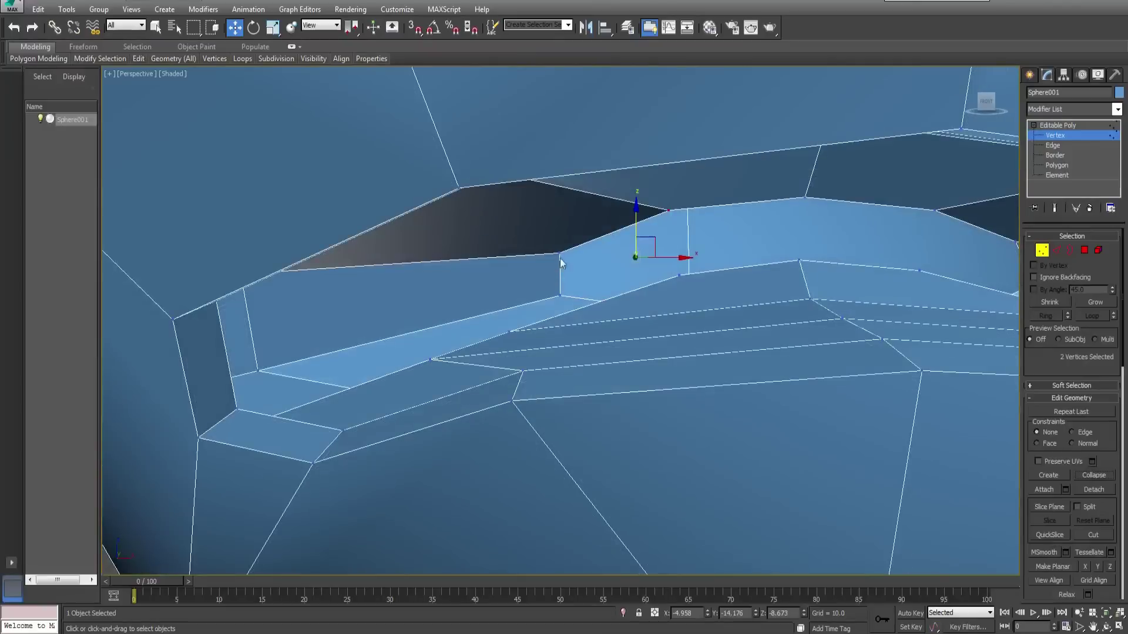
{"action": "left_click", "coordinate": [1098, 476]}
Step: Collapse the upper and lower vertices on the right side of the mouth cavity's inner opening
{"action": "middle_click_drag", "start_coordinate": [882, 306], "coordinate": [582, 268]}
{"action": "middle_click_drag", "start_coordinate": [717, 292], "coordinate": [687, 265], "text": "alt"}
{"action": "left_click", "coordinate": [665, 273]}
{"action": "left_click", "coordinate": [689, 263]}
{"action": "middle_click_drag", "start_coordinate": [764, 352], "coordinate": [822, 423], "text": "alt"}
{"action": "left_click", "coordinate": [673, 202]}
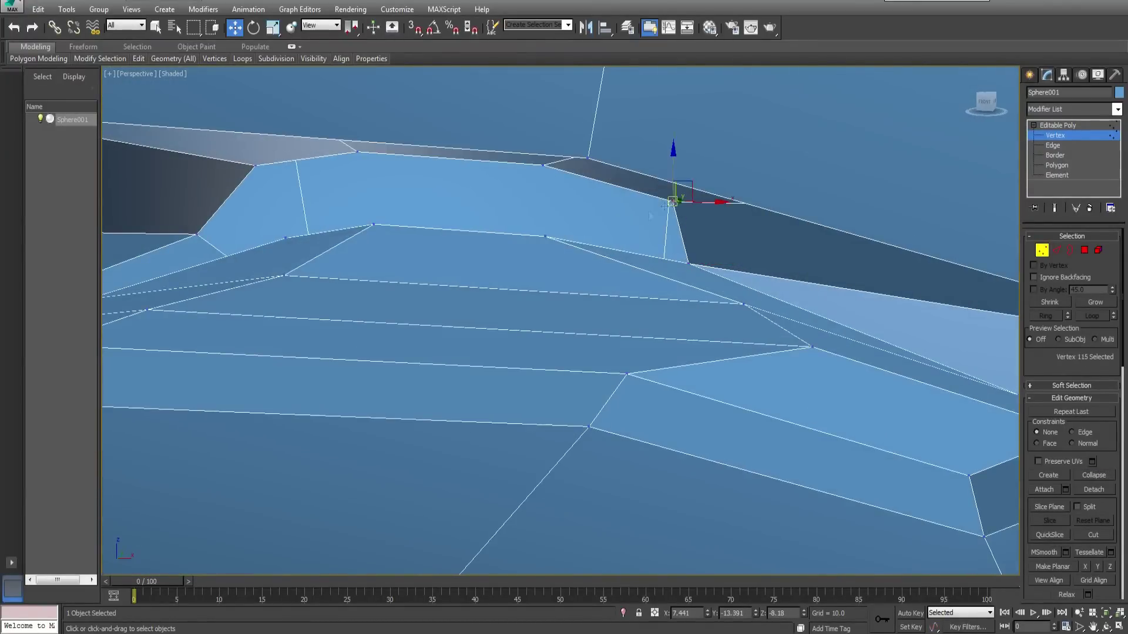
{"action": "left_click", "coordinate": [545, 236], "text": "ctrl"}
{"action": "left_click", "coordinate": [1093, 475]}
Step: Collapse the remaining vertex pairs in the middle of the mouth cavity to close its inner opening
{"action": "middle_click_drag", "start_coordinate": [723, 226], "coordinate": [813, 207]}
{"action": "left_click", "coordinate": [434, 212]}
{"action": "left_click", "coordinate": [1103, 477]}
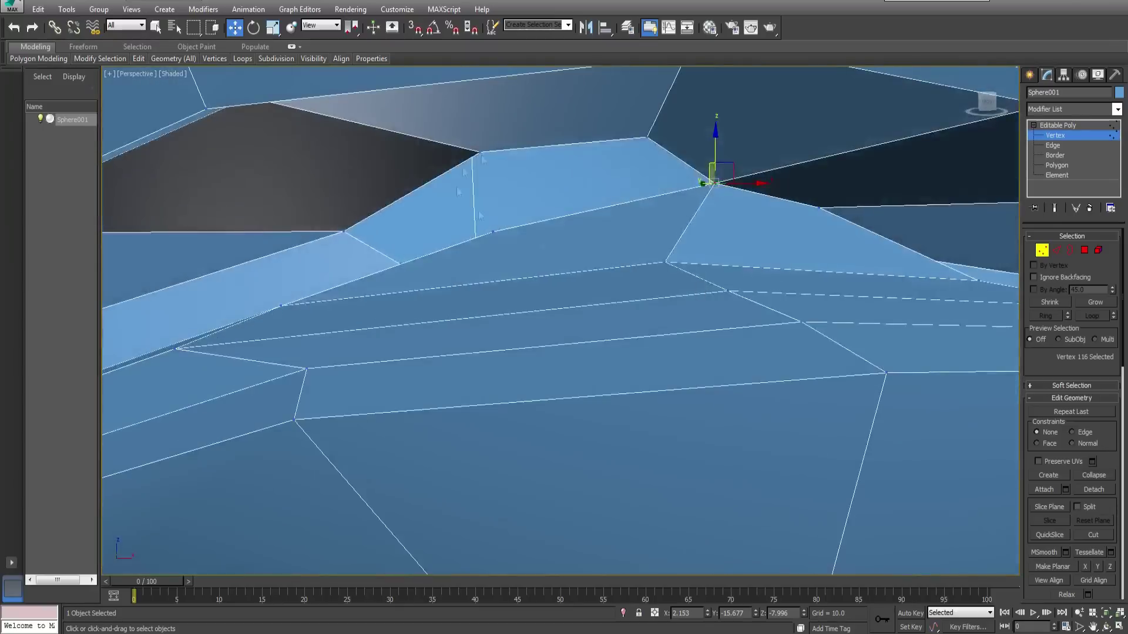
{"action": "left_click", "coordinate": [1101, 477]}
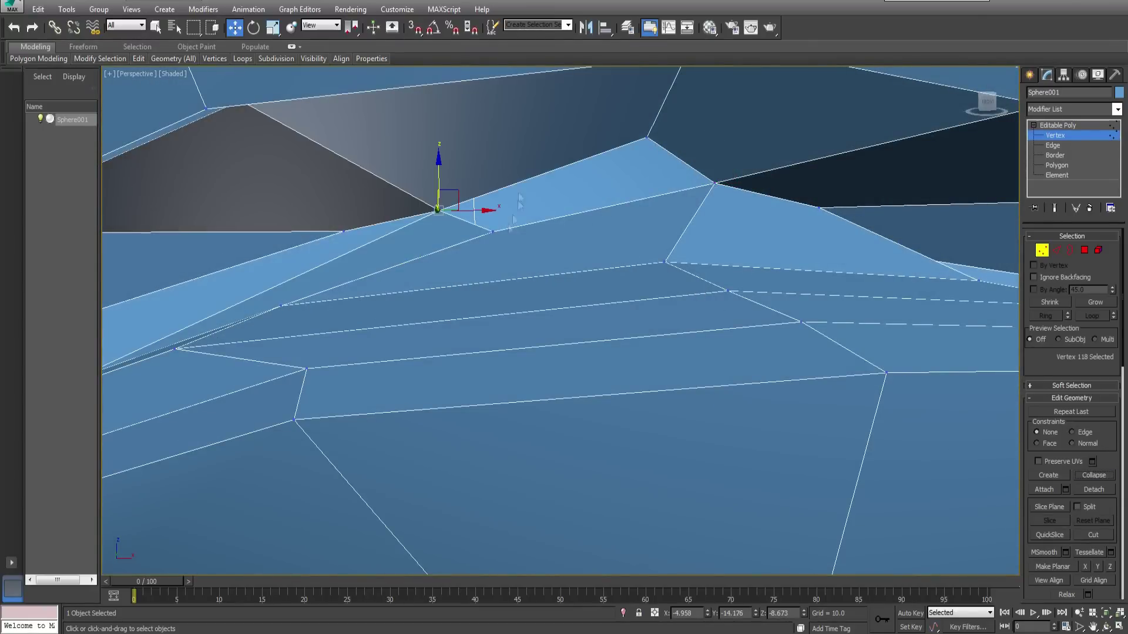
{"action": "left_click", "coordinate": [647, 138], "text": "ctrl"}
{"action": "left_click", "coordinate": [1095, 476]}
Step: Select the border of the right-hand eye opening, extend it outward into a raised rim, and scale a smaller loop inside it
{"action": "scroll", "coordinate": [664, 302], "scroll_direction": "down", "scroll_amount": 5}
{"action": "mouse_move", "coordinate": [664, 302]}
{"action": "middle_mouse_down", "text": "alt"}
{"action": "mouse_move", "coordinate": [612, 300]}
{"action": "mouse_move", "coordinate": [661, 304]}
{"action": "middle_mouse_up", "text": "alt"}
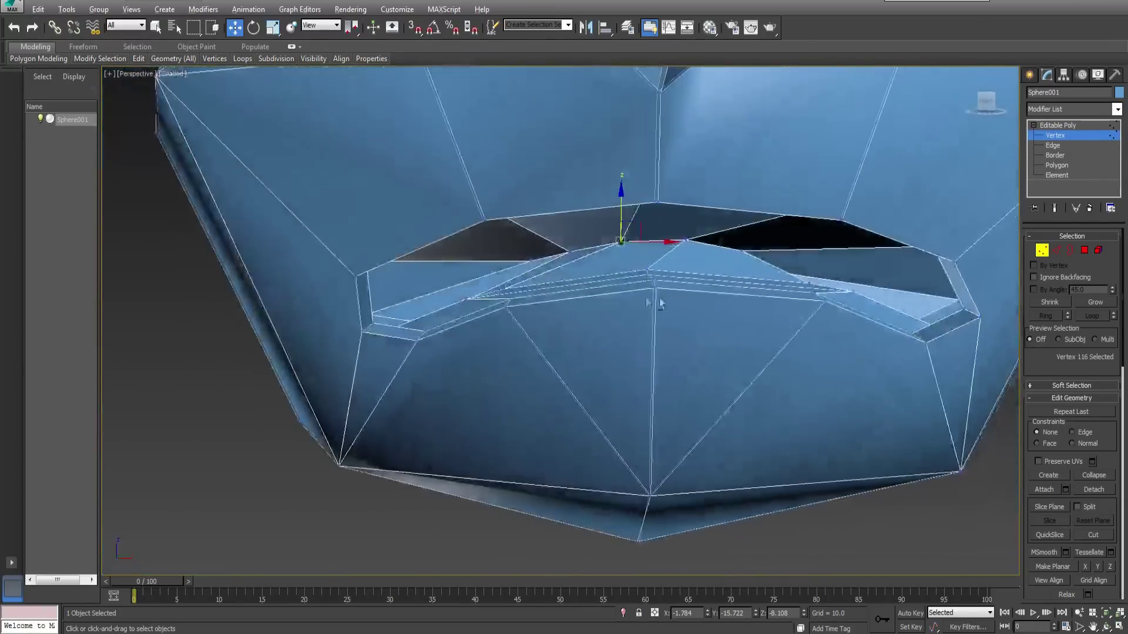
{"action": "left_click", "coordinate": [1070, 251]}
{"action": "left_click", "coordinate": [693, 320]}
{"action": "middle_click_drag", "start_coordinate": [734, 305], "coordinate": [645, 318], "text": "alt"}
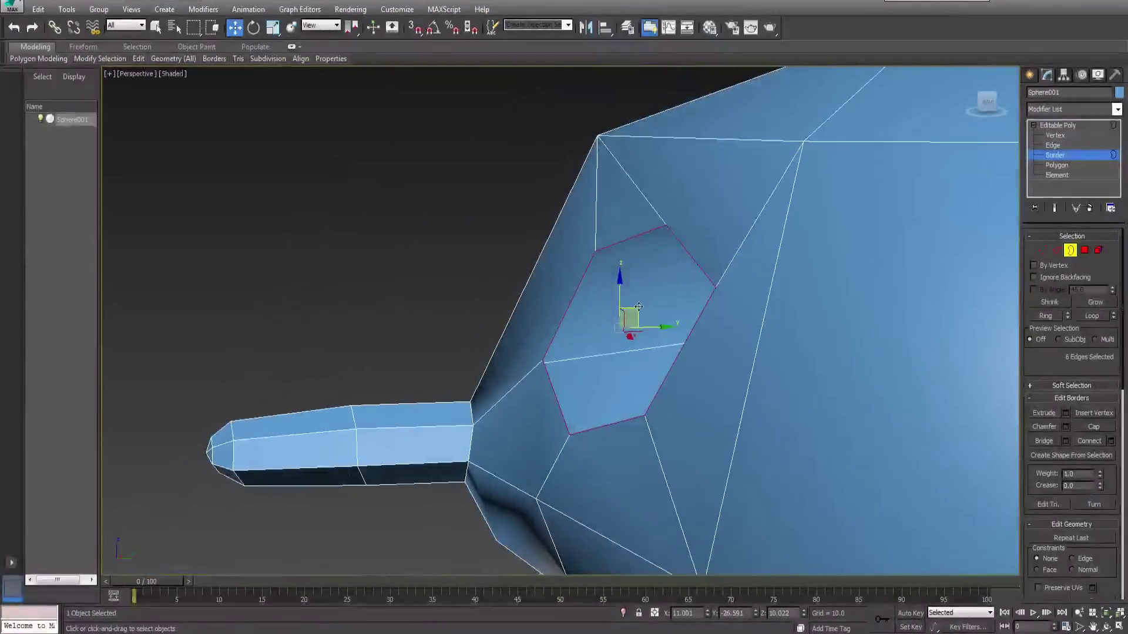
{"action": "left_click_drag", "start_coordinate": [639, 306], "coordinate": [623, 298], "text": "shift"}
{"action": "left_click", "coordinate": [275, 27]}
{"action": "middle_click_drag", "start_coordinate": [617, 312], "coordinate": [664, 315], "text": "alt"}
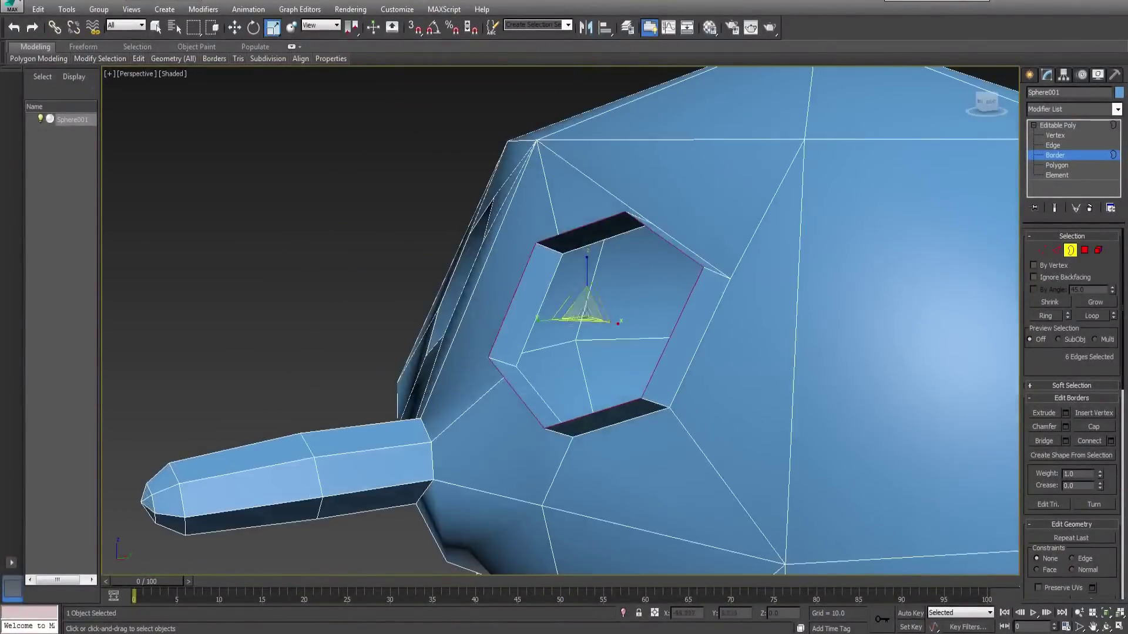
{"action": "left_click_drag", "start_coordinate": [583, 310], "coordinate": [588, 341], "text": "shift"}
Step: Extend the right-hand eye border back into the head in two segments, adding a smaller scaled loop after each one
{"action": "left_click", "coordinate": [235, 28]}
{"action": "middle_click_drag", "start_coordinate": [664, 311], "coordinate": [623, 308], "text": "alt"}
{"action": "left_click_drag", "start_coordinate": [600, 306], "coordinate": [697, 325], "text": "shift"}
{"action": "left_click", "coordinate": [274, 27]}
{"action": "middle_click_drag", "start_coordinate": [622, 311], "coordinate": [676, 320], "text": "alt"}
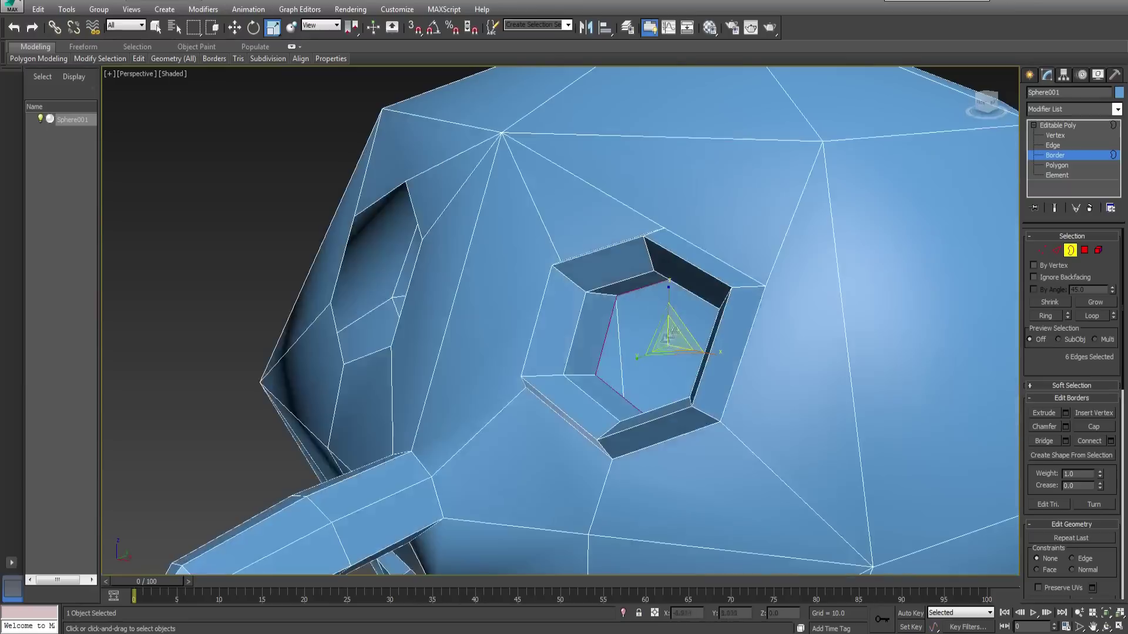
{"action": "left_click_drag", "start_coordinate": [675, 336], "coordinate": [677, 352], "text": "shift"}
{"action": "left_click", "coordinate": [235, 27]}
{"action": "middle_click_drag", "start_coordinate": [663, 314], "coordinate": [617, 308], "text": "alt"}
{"action": "left_click_drag", "start_coordinate": [696, 325], "coordinate": [741, 330], "text": "shift"}
{"action": "left_click", "coordinate": [274, 27]}
{"action": "middle_click_drag", "start_coordinate": [676, 317], "coordinate": [708, 323], "text": "alt"}
{"action": "left_click_drag", "start_coordinate": [733, 344], "coordinate": [735, 358], "text": "shift"}
Step: Extend the right-hand eye border once more into the head and collapse it to a point to close the socket
{"action": "left_click", "coordinate": [235, 28]}
{"action": "middle_click_drag", "start_coordinate": [675, 314], "coordinate": [629, 308], "text": "alt"}
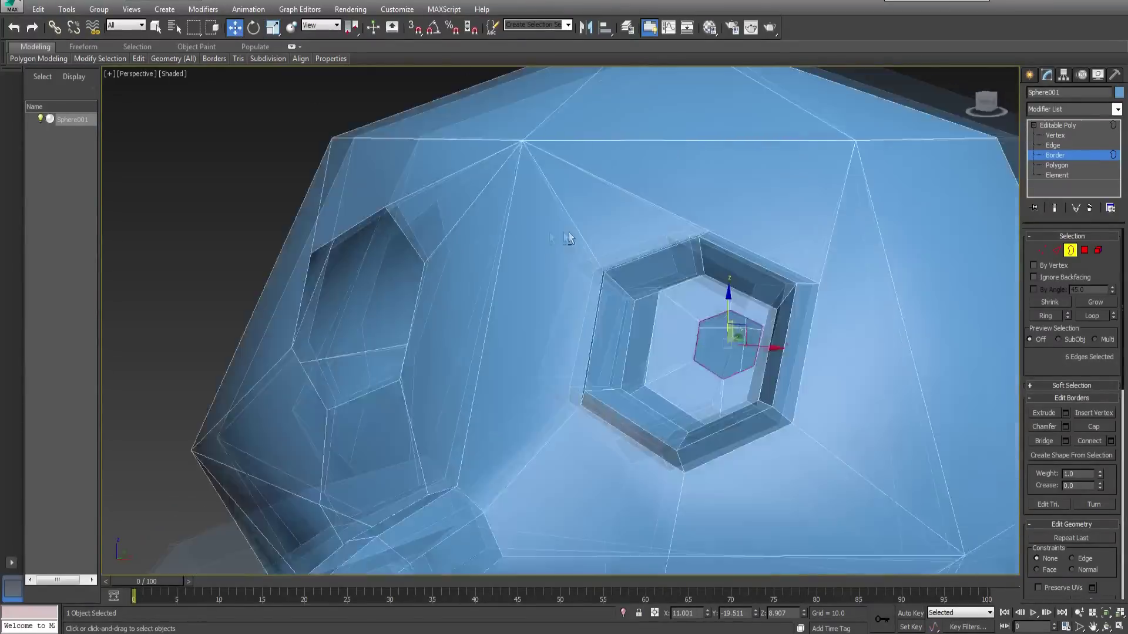
{"action": "left_click_drag", "start_coordinate": [741, 333], "coordinate": [775, 341], "text": "shift"}
{"action": "scroll", "coordinate": [1071, 376], "scroll_direction": "down", "scroll_amount": 5}
{"action": "left_click", "coordinate": [1093, 402]}
Step: Shape a matching rim and recessed socket at the left-hand eye opening by scaling and moving its border loops
{"action": "middle_click_drag", "start_coordinate": [478, 330], "coordinate": [679, 322], "text": "alt"}
{"action": "left_click", "coordinate": [620, 354]}
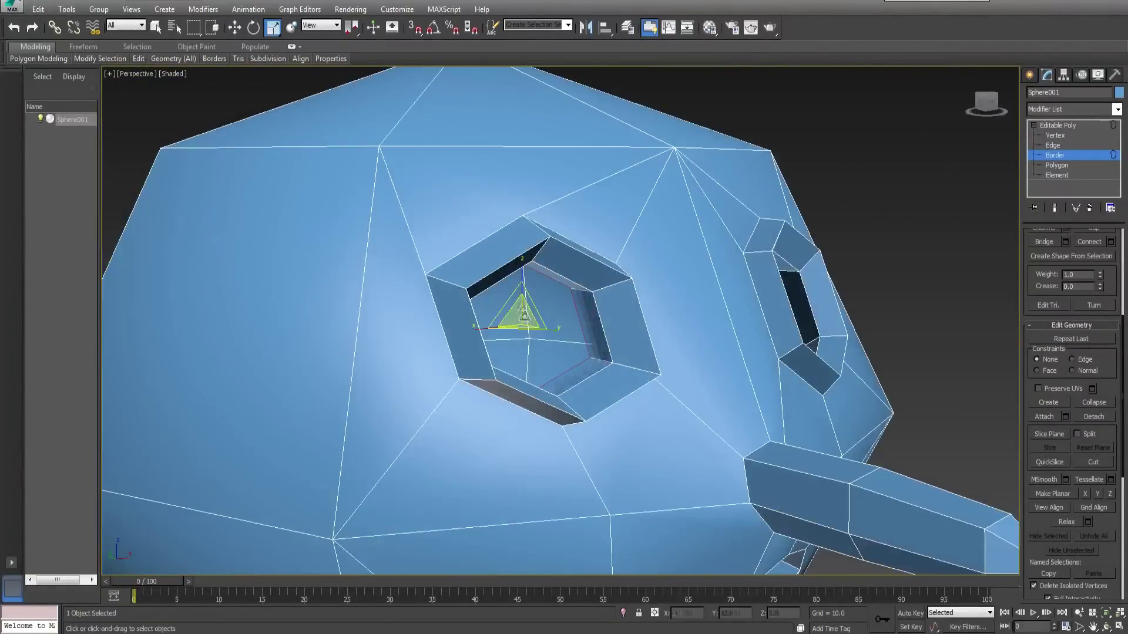
{"action": "left_click_drag", "start_coordinate": [525, 316], "coordinate": [521, 311]}
{"action": "key", "text": "w"}
{"action": "middle_click_drag", "start_coordinate": [520, 310], "coordinate": [517, 312], "text": "alt"}
{"action": "left_click_drag", "start_coordinate": [516, 313], "coordinate": [526, 313]}
{"action": "middle_click_drag", "start_coordinate": [525, 313], "coordinate": [437, 313], "text": "alt"}
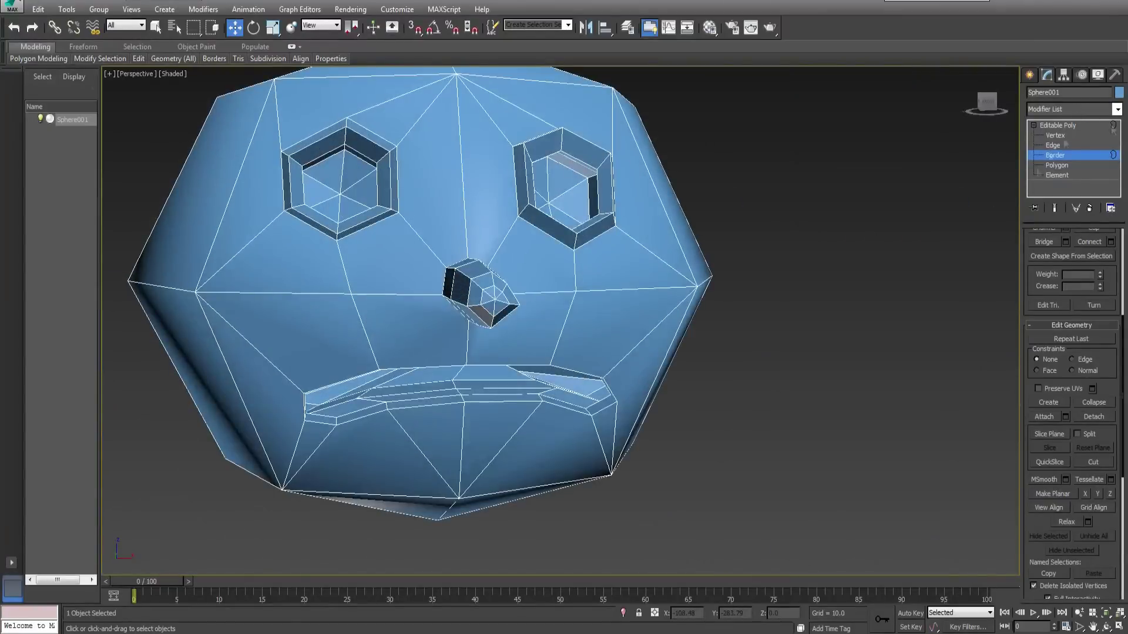
Step: Create a low-poly sphere as an eyeball, centred on the right-hand eye socket in the front view
{"action": "left_click", "coordinate": [1029, 75]}
{"action": "left_click", "coordinate": [894, 209]}
{"action": "left_click", "coordinate": [1050, 166]}
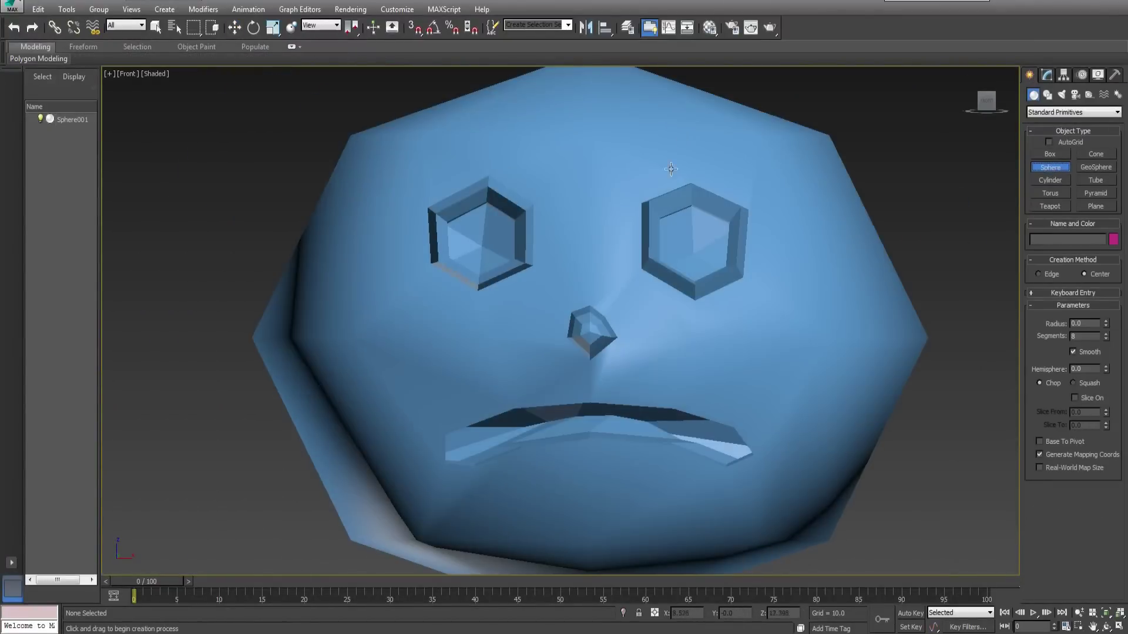
{"action": "scroll", "coordinate": [671, 169], "scroll_direction": "up", "scroll_amount": 4}
{"action": "left_click_drag", "start_coordinate": [617, 264], "coordinate": [623, 276]}
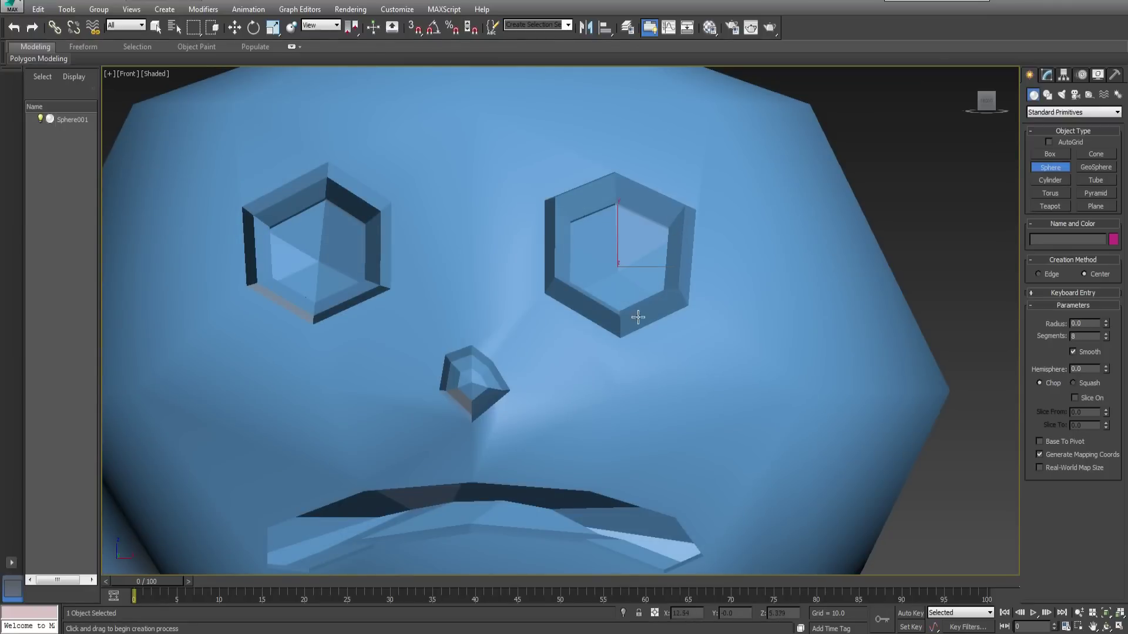
{"action": "left_click_drag", "start_coordinate": [638, 318], "coordinate": [641, 321]}
Step: Move the eyeball forward into the right-hand socket and place one copy of it in the left-hand socket
{"action": "left_click", "coordinate": [234, 27]}
{"action": "middle_click_drag", "start_coordinate": [623, 265], "coordinate": [631, 258], "text": "alt"}
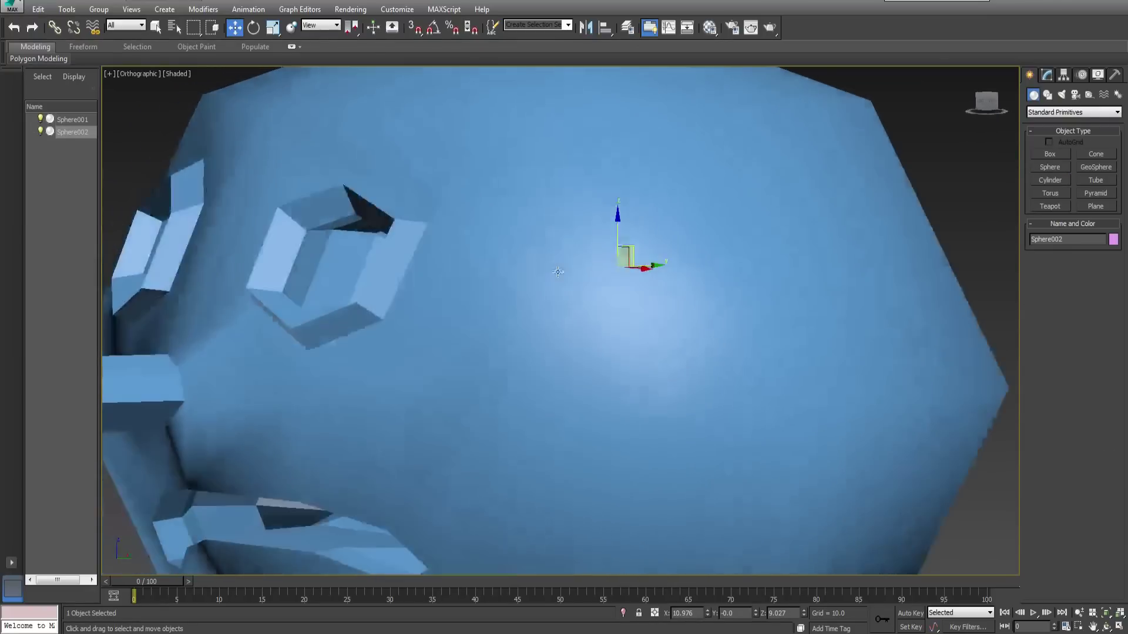
{"action": "left_click_drag", "start_coordinate": [662, 265], "coordinate": [392, 277]}
{"action": "key", "text": "f"}
{"action": "left_click_drag", "start_coordinate": [752, 262], "coordinate": [537, 257], "text": "shift"}
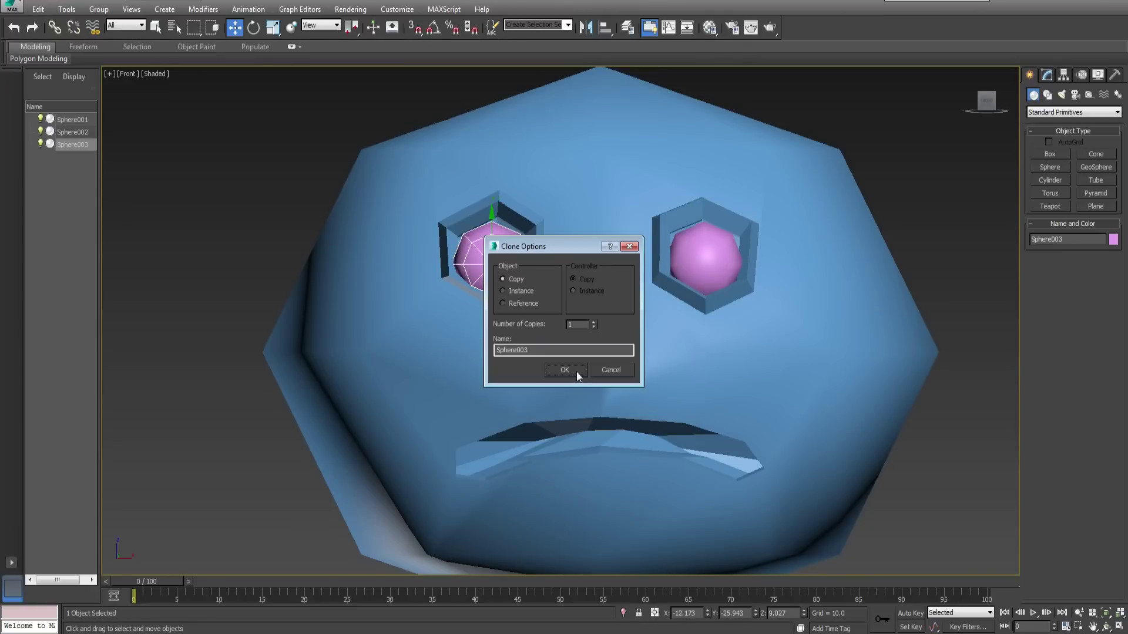
{"action": "left_click", "coordinate": [580, 373]}
Step: Attach both eyeball spheres to the head mesh so they form one object
{"action": "left_click", "coordinate": [327, 231]}
{"action": "left_click", "coordinate": [720, 303]}
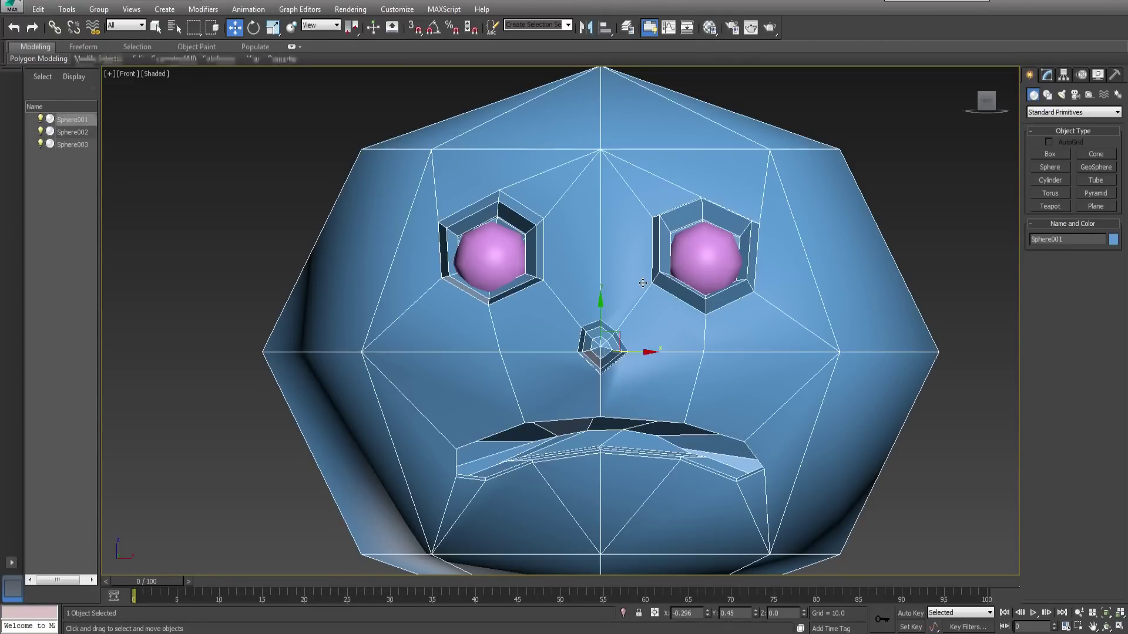
{"action": "left_click", "coordinate": [1051, 81]}
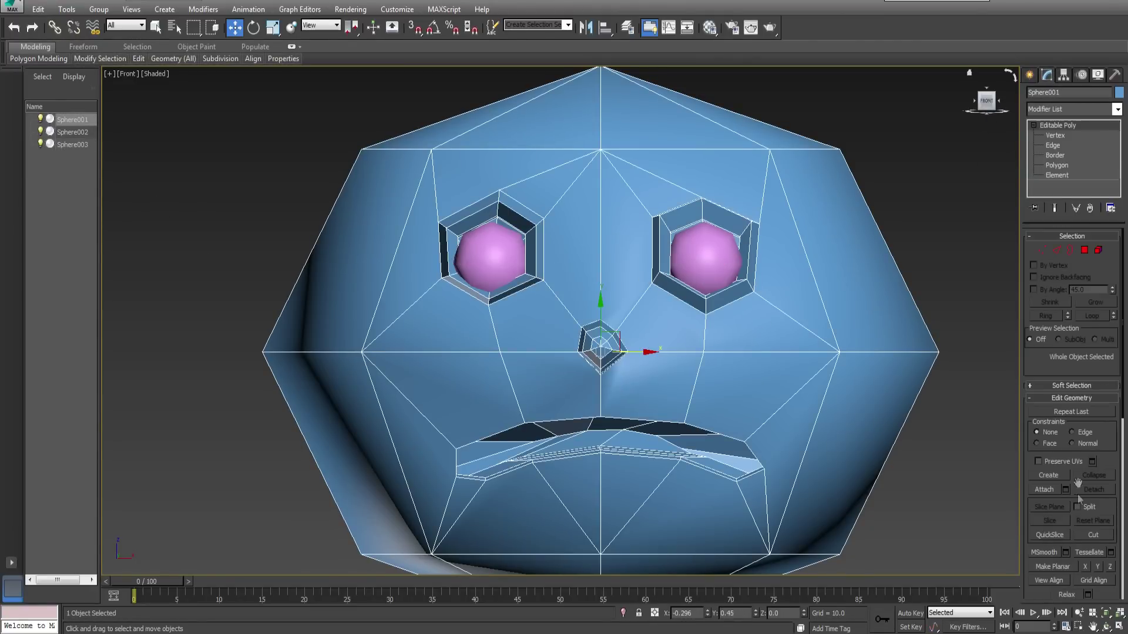
{"action": "left_click", "coordinate": [1045, 490]}
{"action": "left_click", "coordinate": [705, 259]}
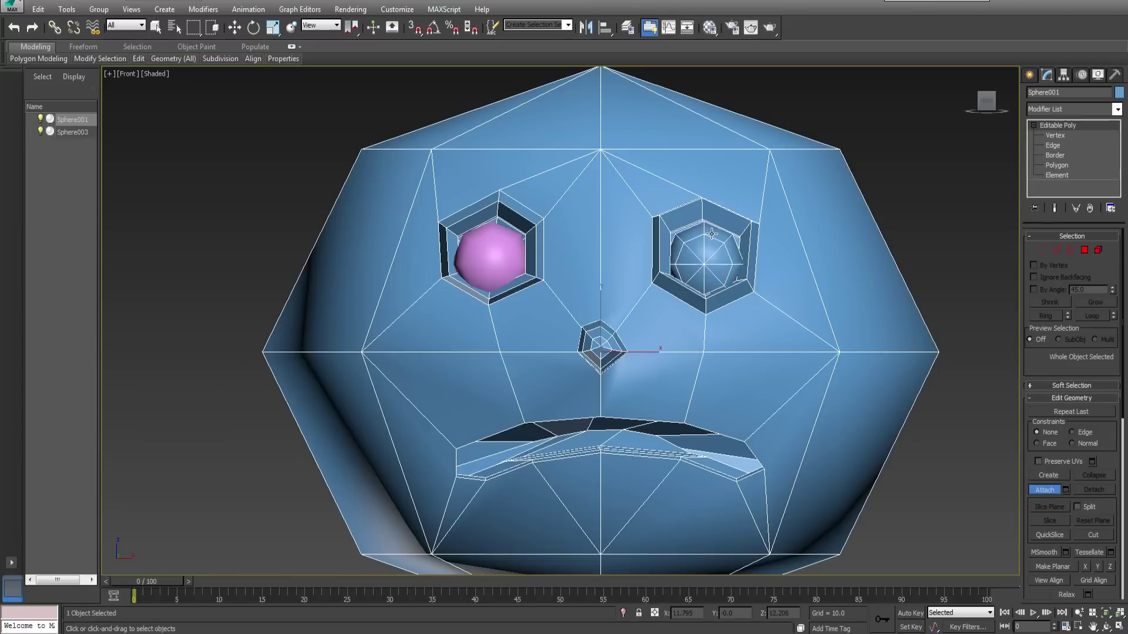
{"action": "left_click", "coordinate": [490, 258]}
{"action": "middle_click_drag", "start_coordinate": [228, 224], "coordinate": [601, 307], "text": "alt"}
{"action": "middle_click_drag", "start_coordinate": [600, 306], "coordinate": [581, 238]}
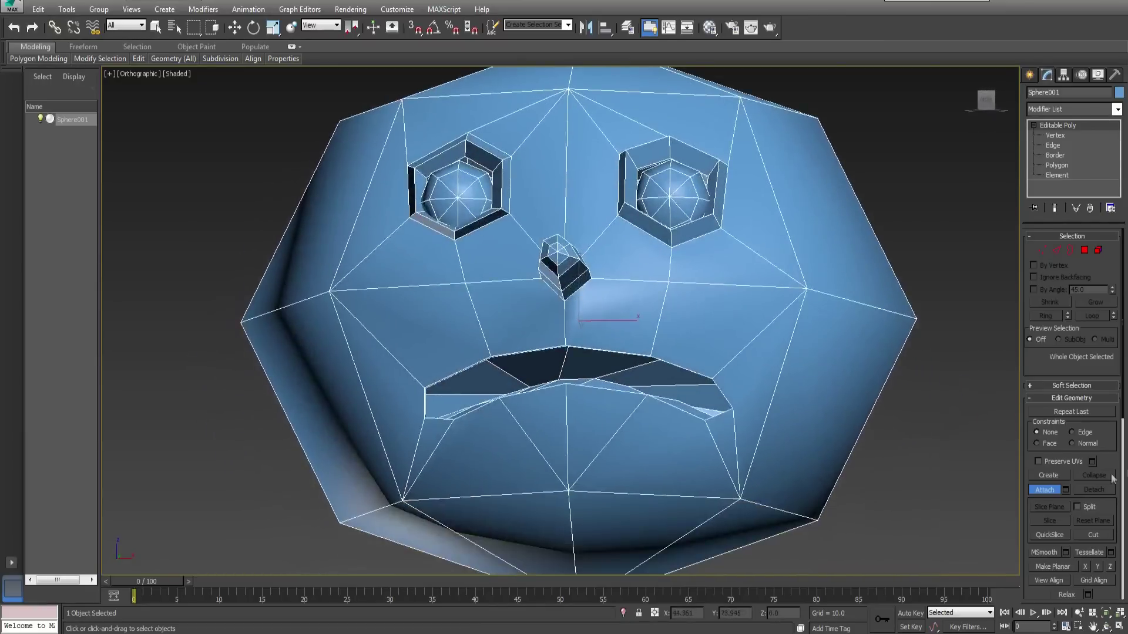
{"action": "left_click", "coordinate": [1058, 491]}
{"action": "left_click", "coordinate": [908, 439]}
{"action": "middle_click_drag", "start_coordinate": [235, 405], "coordinate": [162, 293], "text": "alt"}
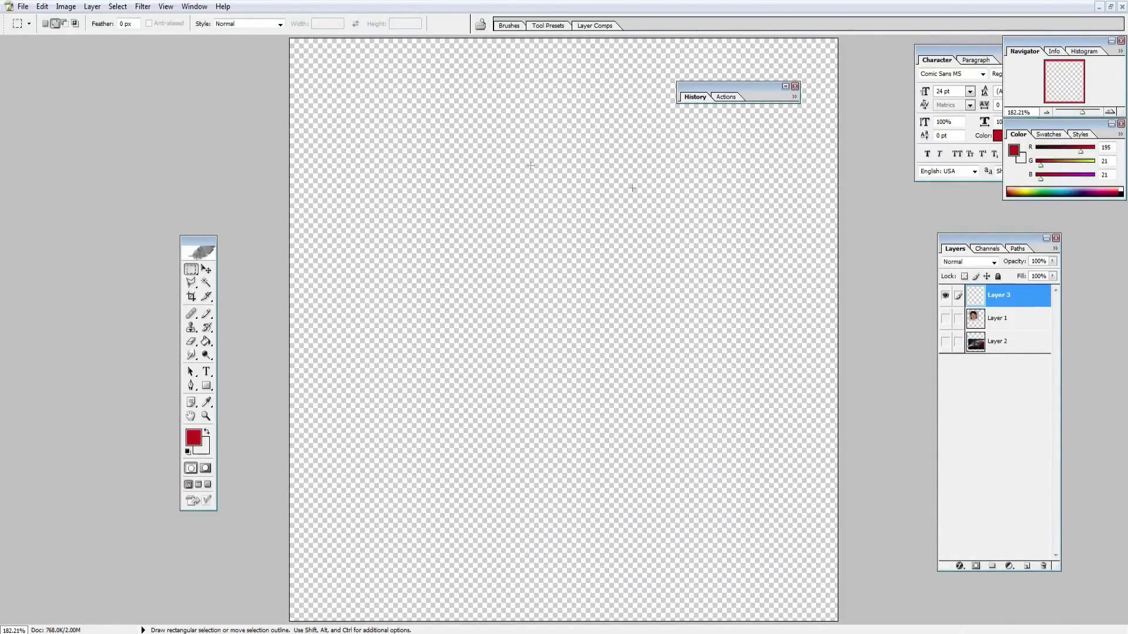
Step: Switch to Photoshop, show the face photo on Layer 1, and cut out its left-hand eye with the Polygonal Lasso
{"action": "left_click", "coordinate": [944, 320]}
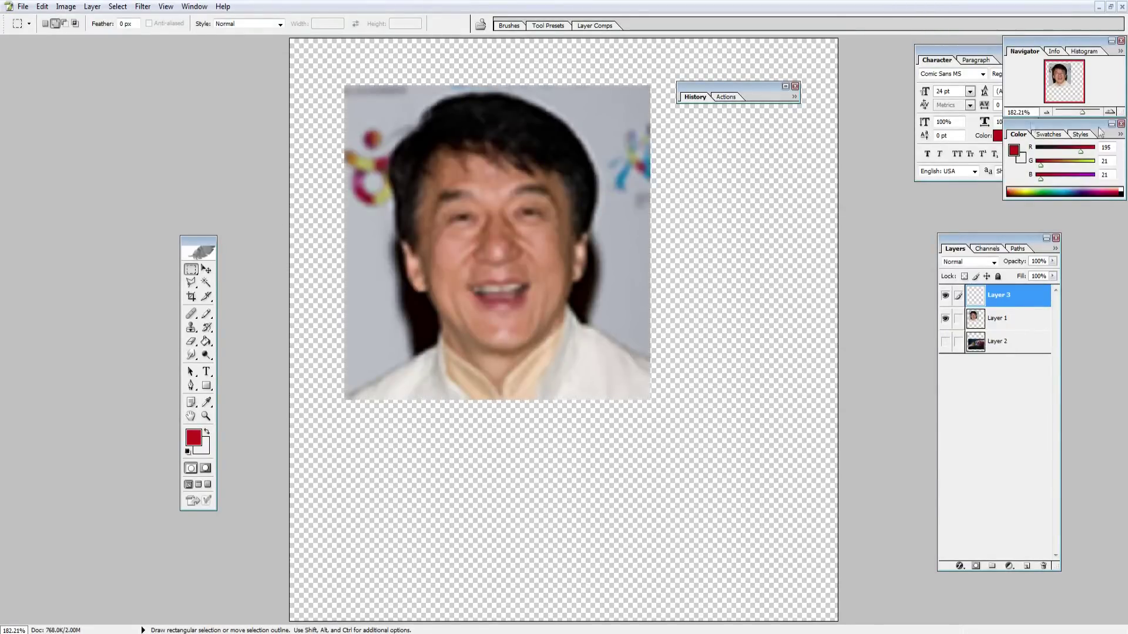
{"action": "mouse_move", "coordinate": [1083, 112]}
{"action": "left_mouse_down"}
{"action": "mouse_move", "coordinate": [1094, 112]}
{"action": "mouse_move", "coordinate": [1063, 75]}
{"action": "left_mouse_up"}
{"action": "left_click", "coordinate": [191, 282]}
{"action": "left_click", "coordinate": [391, 252]}
{"action": "left_click", "coordinate": [359, 246]}
{"action": "left_click", "coordinate": [332, 258]}
{"action": "left_click", "coordinate": [327, 278]}
{"action": "left_click", "coordinate": [355, 287]}
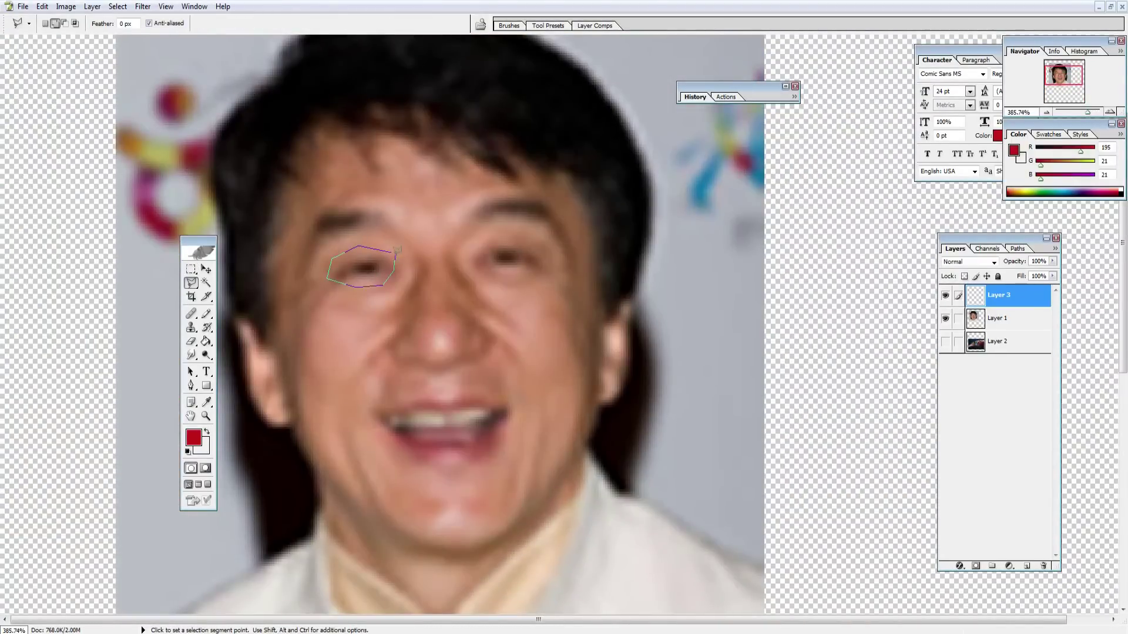
{"action": "left_click", "coordinate": [392, 253]}
{"action": "left_click", "coordinate": [989, 326]}
{"action": "key", "text": "Delete"}
{"action": "key", "text": "ctrl+d"}
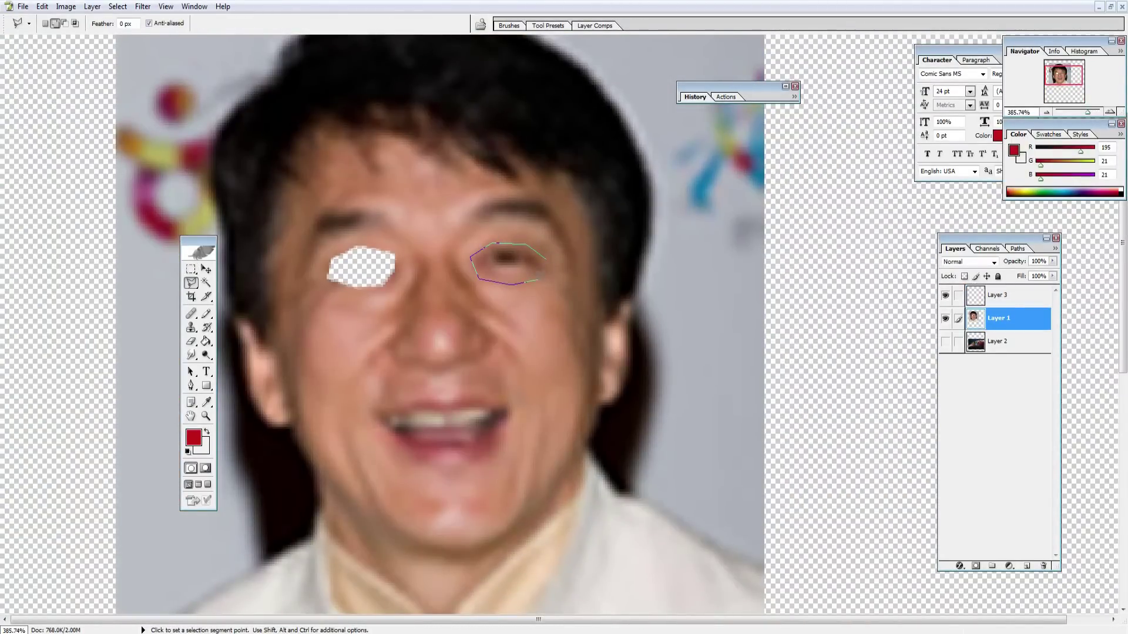
Step: Cut the right-hand eye out of the face photo and move Layer 3 below Layer 1
{"action": "left_click", "coordinate": [547, 253]}
{"action": "key", "text": "ctrl+x"}
{"action": "key", "text": "alt+bracketright"}
{"action": "key", "text": "ctrl+bracketleft"}
Step: Paint red behind both eye holes on Layer 3 with the Pencil tool
{"action": "key", "text": "b"}
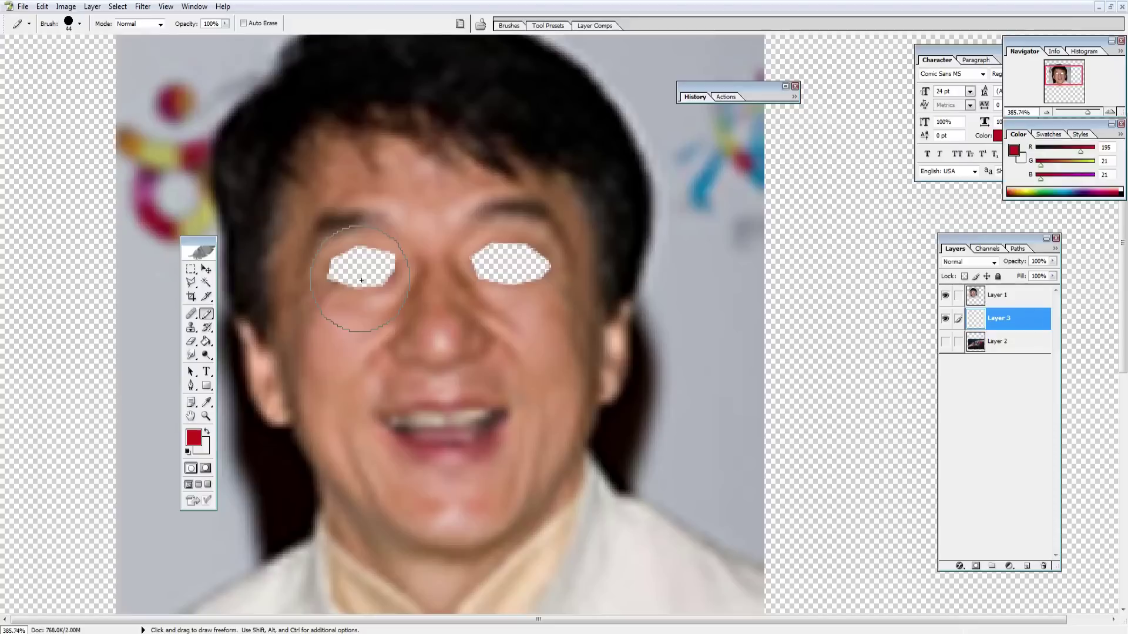
{"action": "left_click_drag", "start_coordinate": [362, 272], "coordinate": [370, 269]}
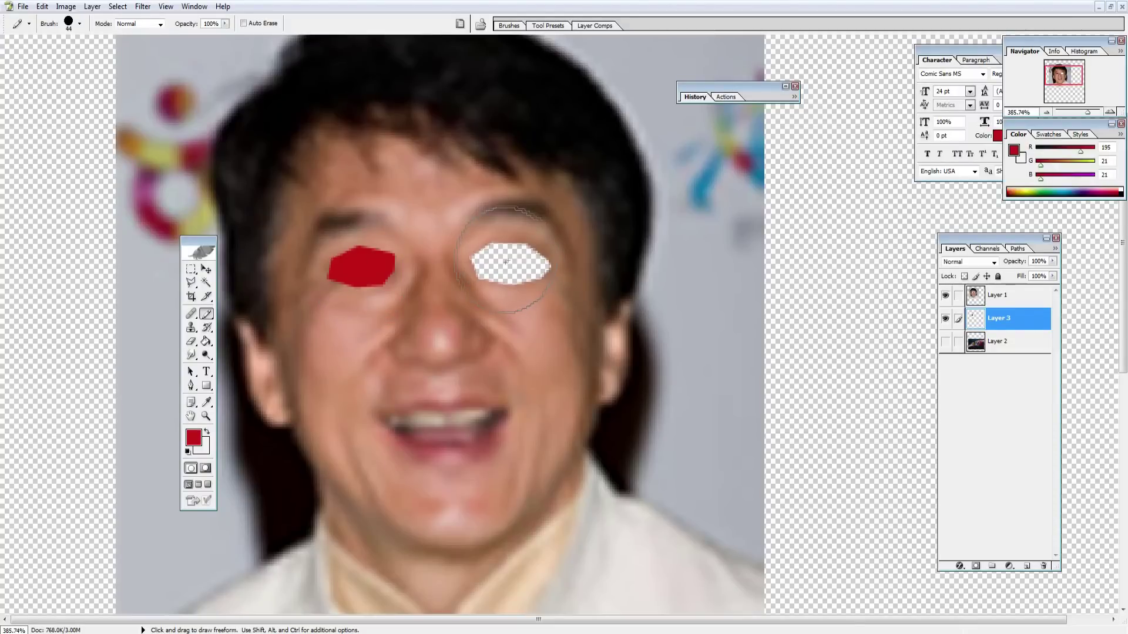
{"action": "left_click_drag", "start_coordinate": [509, 264], "coordinate": [515, 265]}
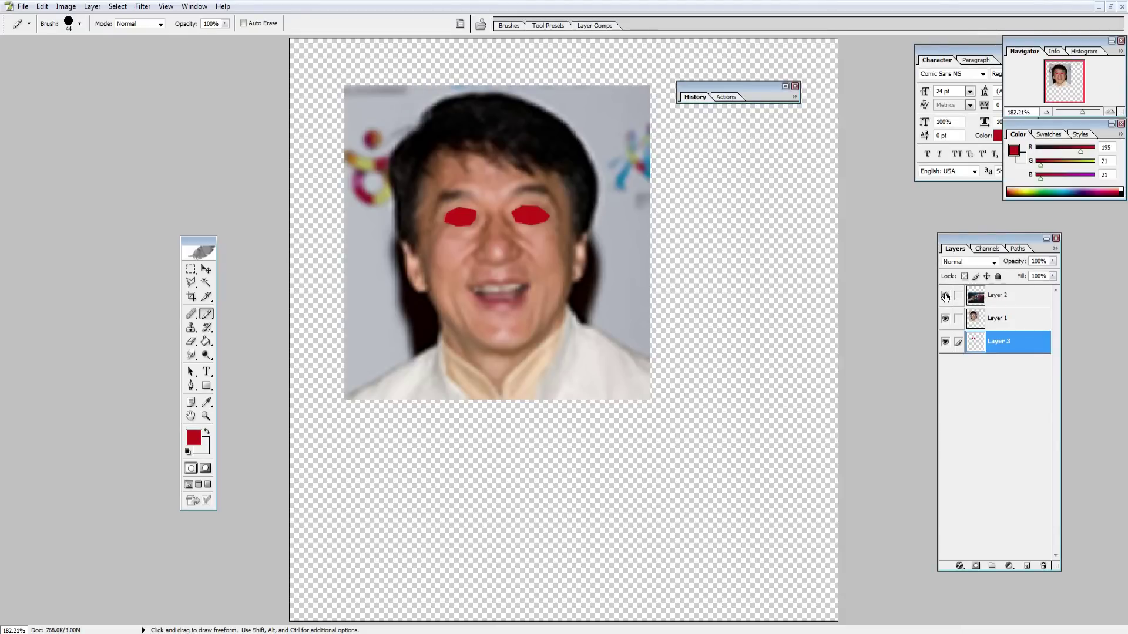
Step: Show the squid photo on Layer 2 and outline the squid's eye with the Polygonal Lasso
{"action": "left_click", "coordinate": [945, 297]}
{"action": "left_click_drag", "start_coordinate": [1082, 112], "coordinate": [1086, 112]}
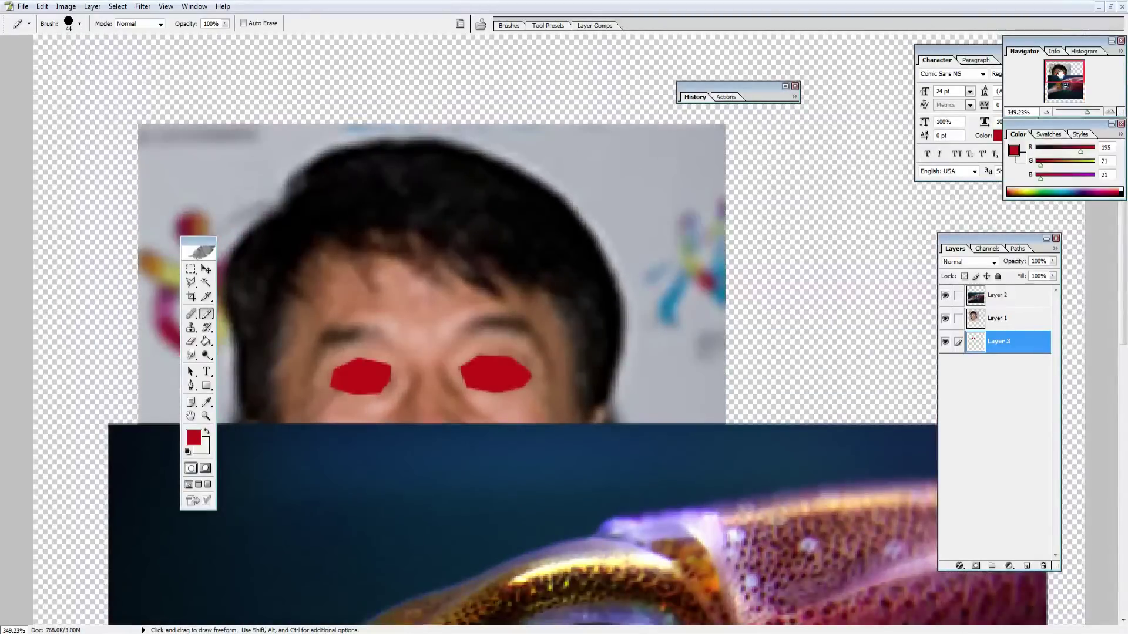
{"action": "left_click_drag", "start_coordinate": [1060, 73], "coordinate": [1062, 85]}
{"action": "left_click", "coordinate": [191, 283]}
{"action": "left_click", "coordinate": [643, 287]}
{"action": "left_click", "coordinate": [585, 283]}
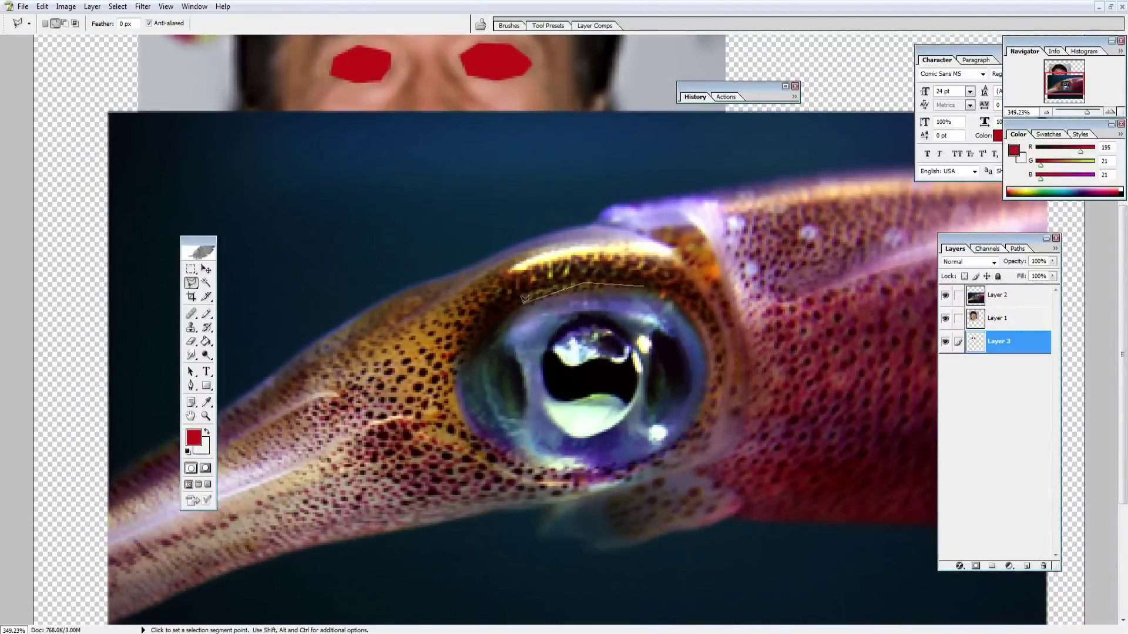
{"action": "left_click", "coordinate": [522, 304]}
{"action": "left_click", "coordinate": [478, 341]}
{"action": "left_click", "coordinate": [458, 385]}
{"action": "left_click", "coordinate": [480, 439]}
{"action": "left_click", "coordinate": [556, 470]}
{"action": "left_click", "coordinate": [635, 464]}
{"action": "left_click", "coordinate": [709, 389]}
{"action": "left_click", "coordinate": [644, 286]}
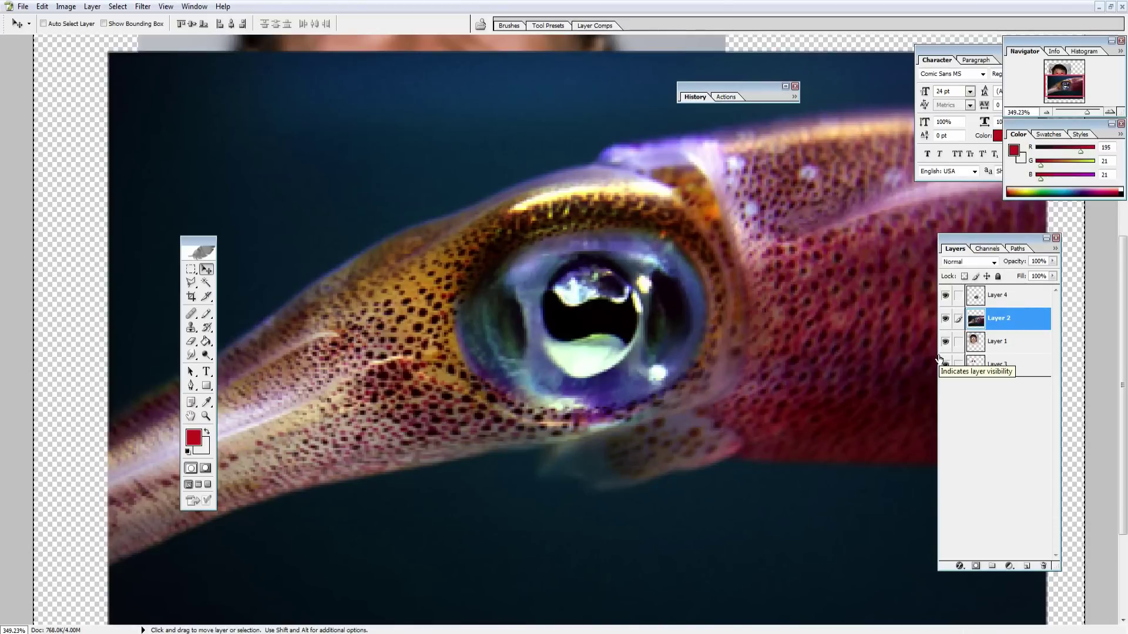
Step: Delete the rest of the squid photo from Layer 2 and move the cut-out eye on Layer 4 below the face photo
{"action": "key", "text": "Delete"}
{"action": "left_click", "coordinate": [998, 295]}
{"action": "left_click_drag", "start_coordinate": [551, 291], "coordinate": [547, 395]}
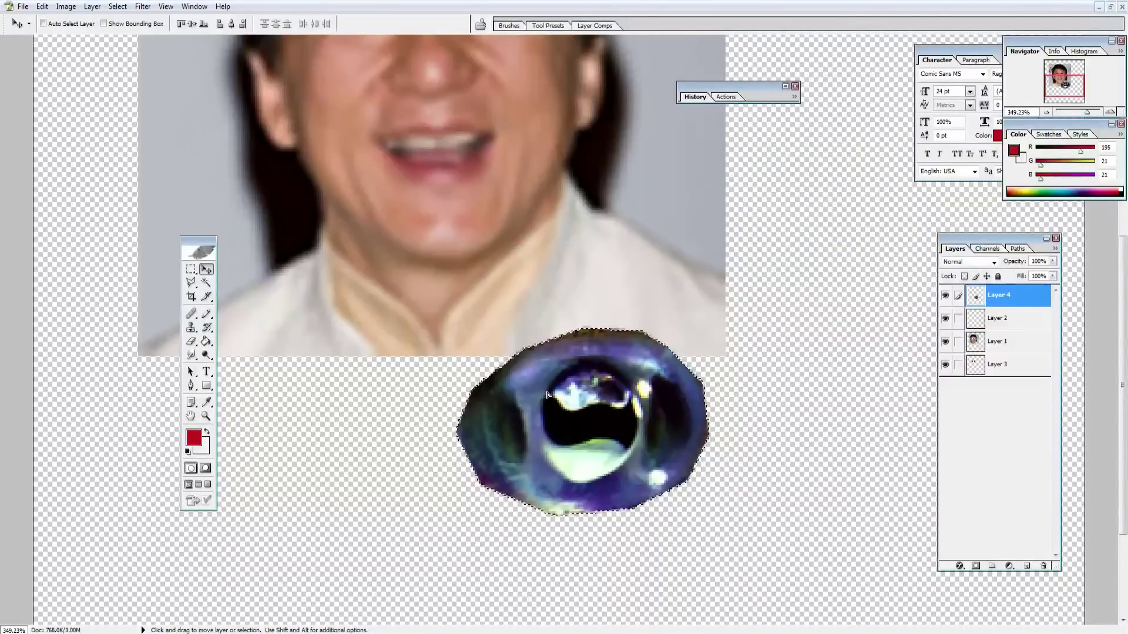
{"action": "key", "text": "Down"}
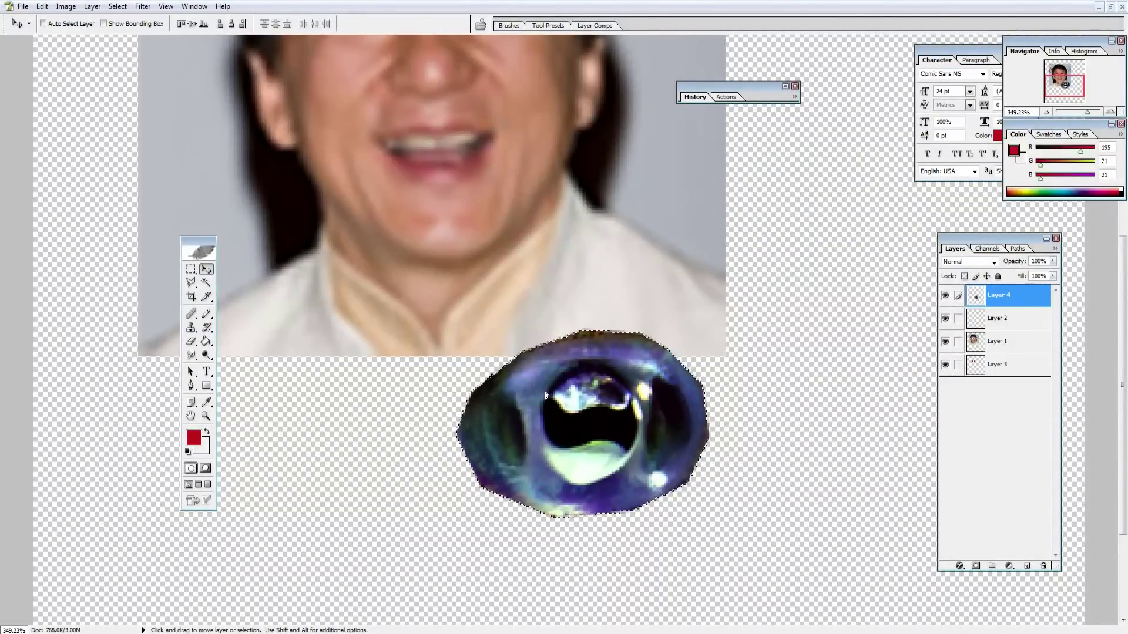
{"action": "left_click_drag", "start_coordinate": [545, 395], "coordinate": [535, 389]}
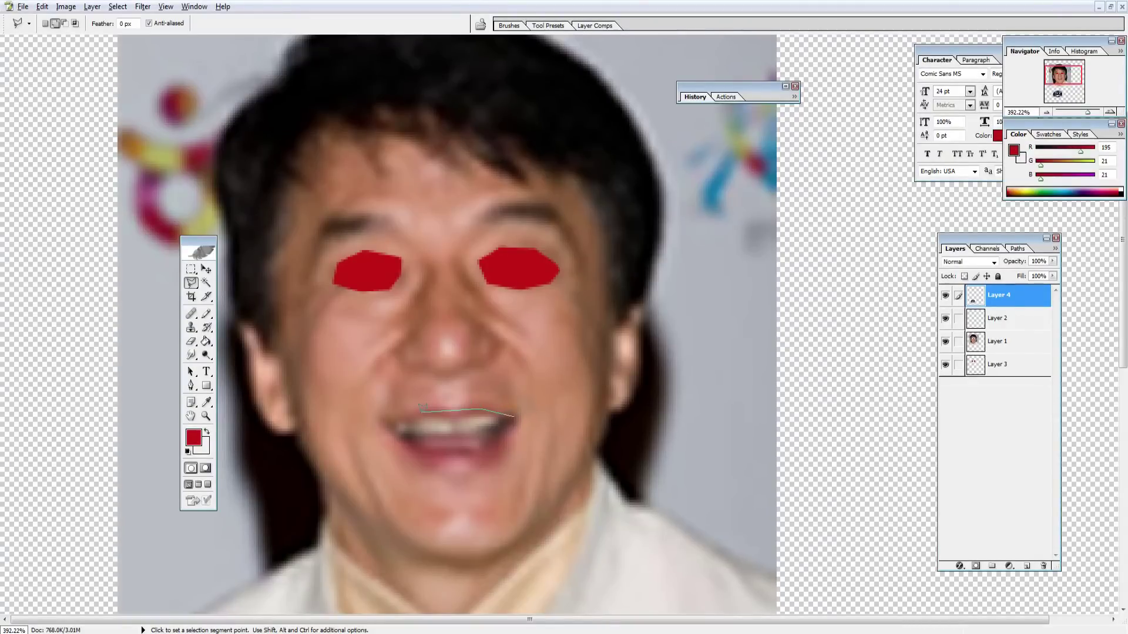
Step: Outline the mouth with the Polygonal Lasso, delete it from the face photo on Layer 1, and clear the selection
{"action": "left_click", "coordinate": [420, 451]}
{"action": "left_click", "coordinate": [482, 456]}
{"action": "left_click", "coordinate": [514, 416]}
{"action": "left_click", "coordinate": [1006, 345]}
{"action": "key", "text": "Delete"}
{"action": "key", "text": "ctrl+d"}
Step: Paint red behind the mouth hole on Layer 3 with the Pencil tool
{"action": "left_click", "coordinate": [1007, 368]}
{"action": "left_click", "coordinate": [206, 315]}
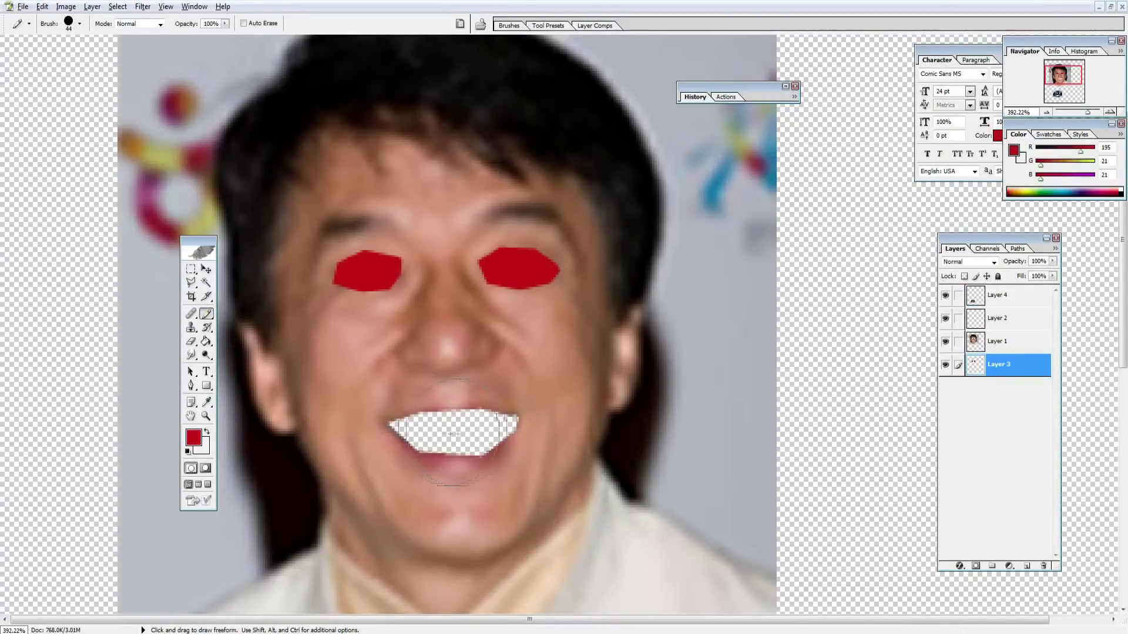
{"action": "left_click_drag", "start_coordinate": [415, 430], "coordinate": [499, 431]}
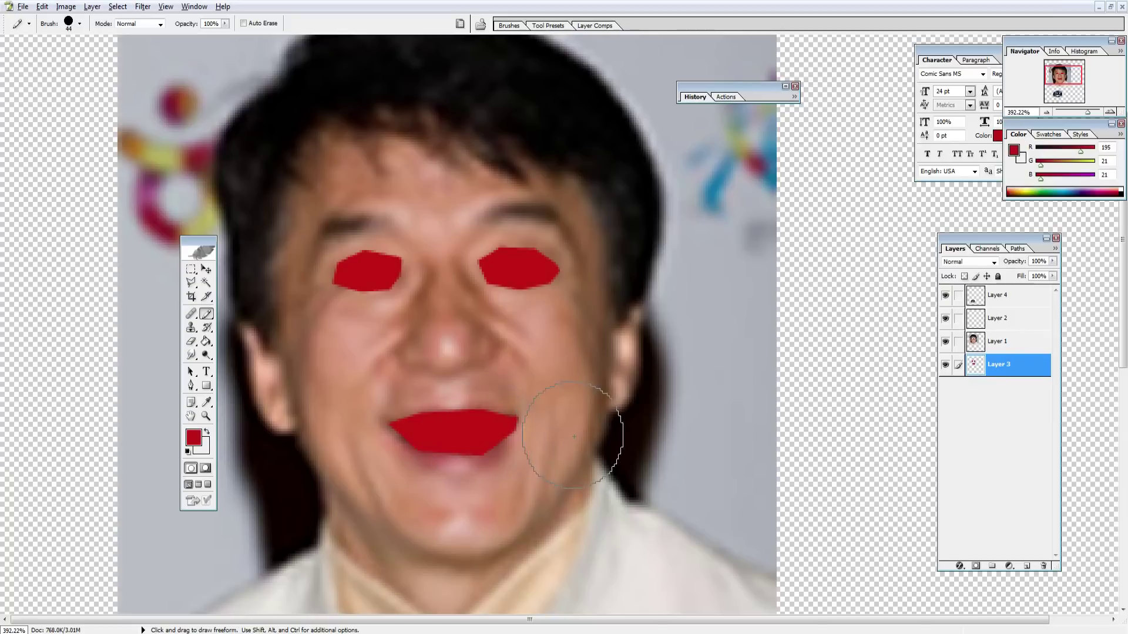
Step: Save the image in the episode_02 folder as the JPEG file jack2.jpg
{"action": "key", "text": "ctrl+s"}
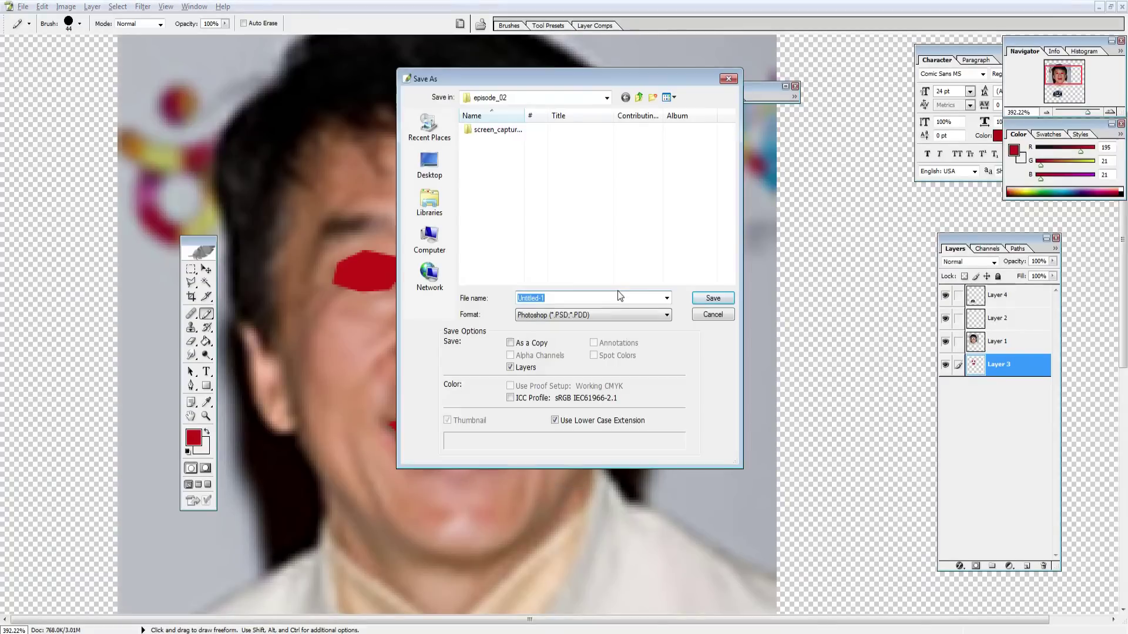
{"action": "type", "text": "jackie"}
{"action": "left_click", "coordinate": [589, 254]}
{"action": "left_click", "coordinate": [605, 315]}
{"action": "left_click", "coordinate": [612, 361]}
{"action": "left_click", "coordinate": [615, 299]}
{"action": "type", "text": "2"}
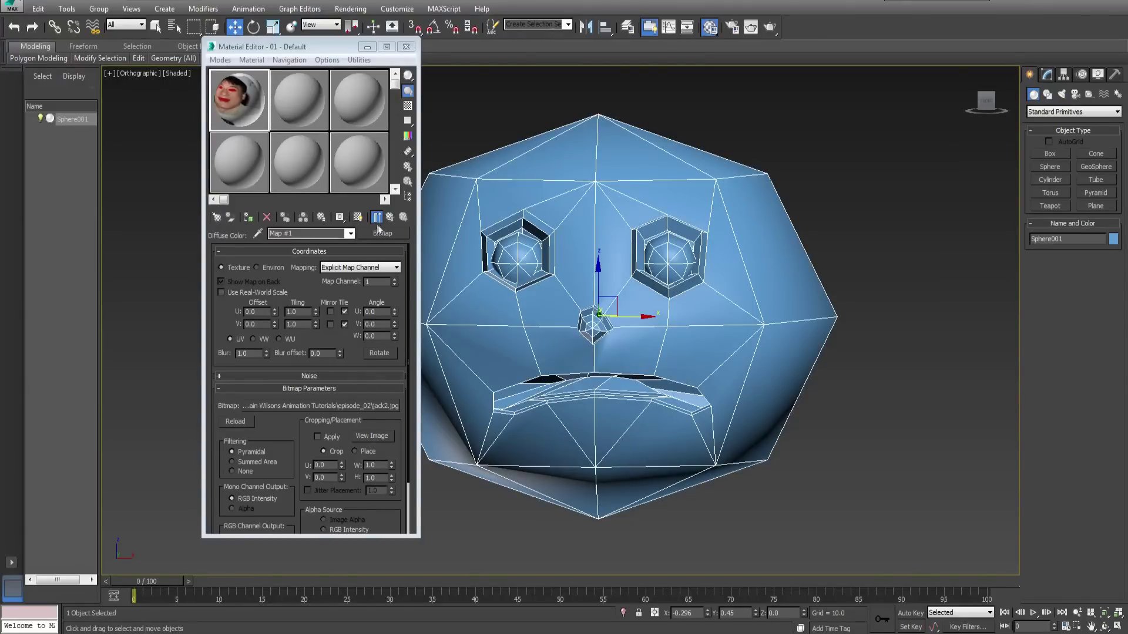
Step: In 3ds Max, show the jack2.jpg material in the viewport and assign it to the head
{"action": "left_click", "coordinate": [358, 218]}
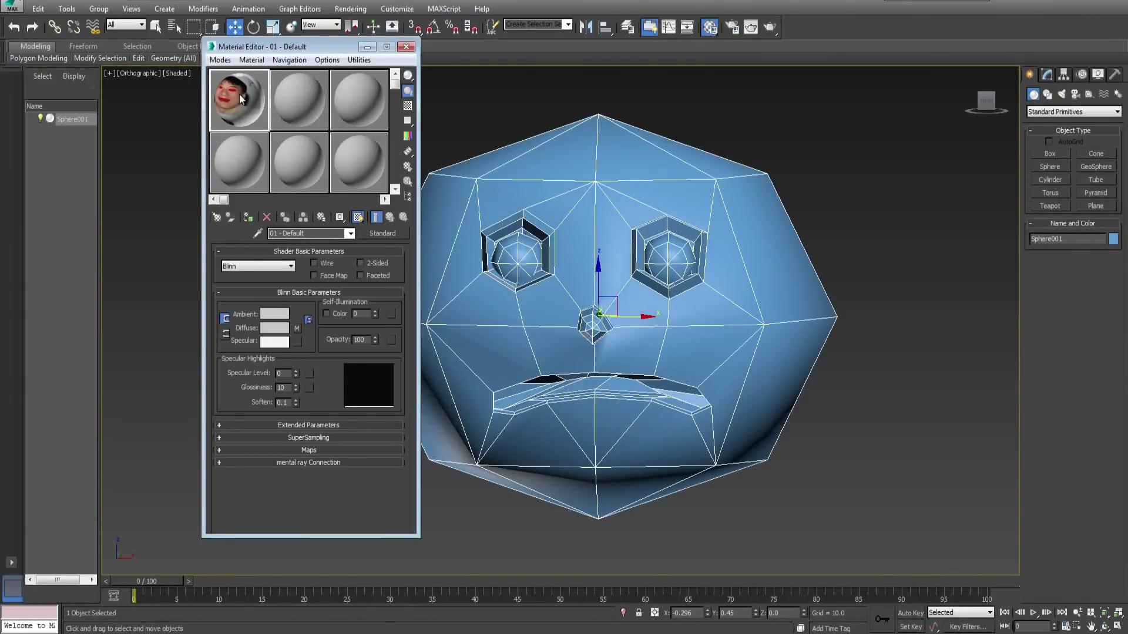
{"action": "left_click_drag", "start_coordinate": [240, 99], "coordinate": [531, 247]}
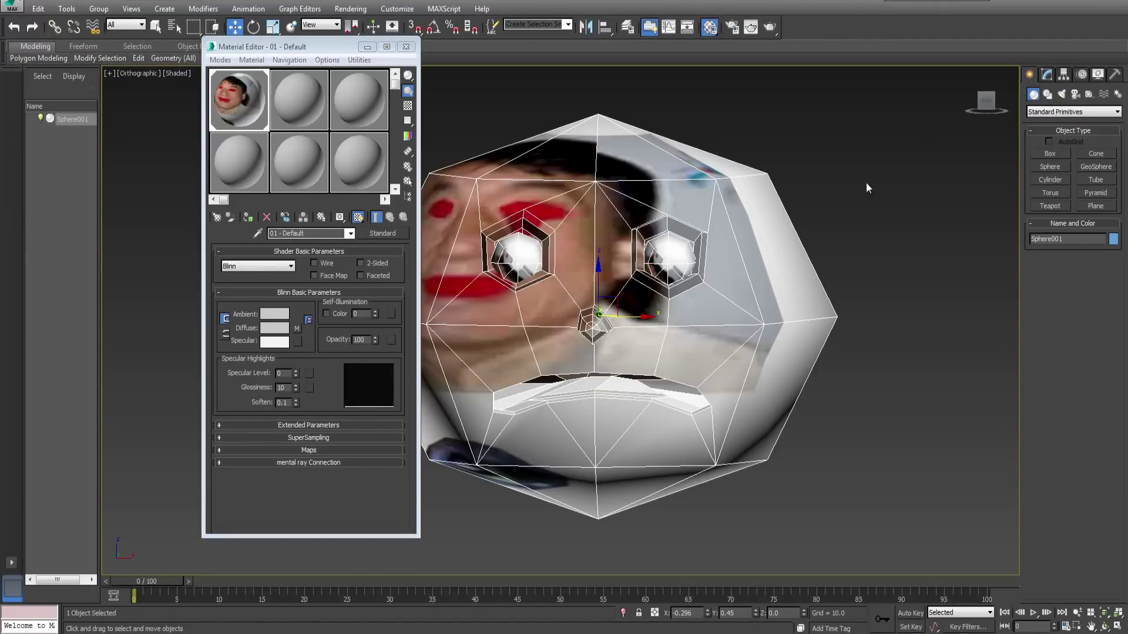
Step: Apply an Unwrap UVW modifier to the head
{"action": "left_click", "coordinate": [1047, 75]}
{"action": "left_click", "coordinate": [1068, 109]}
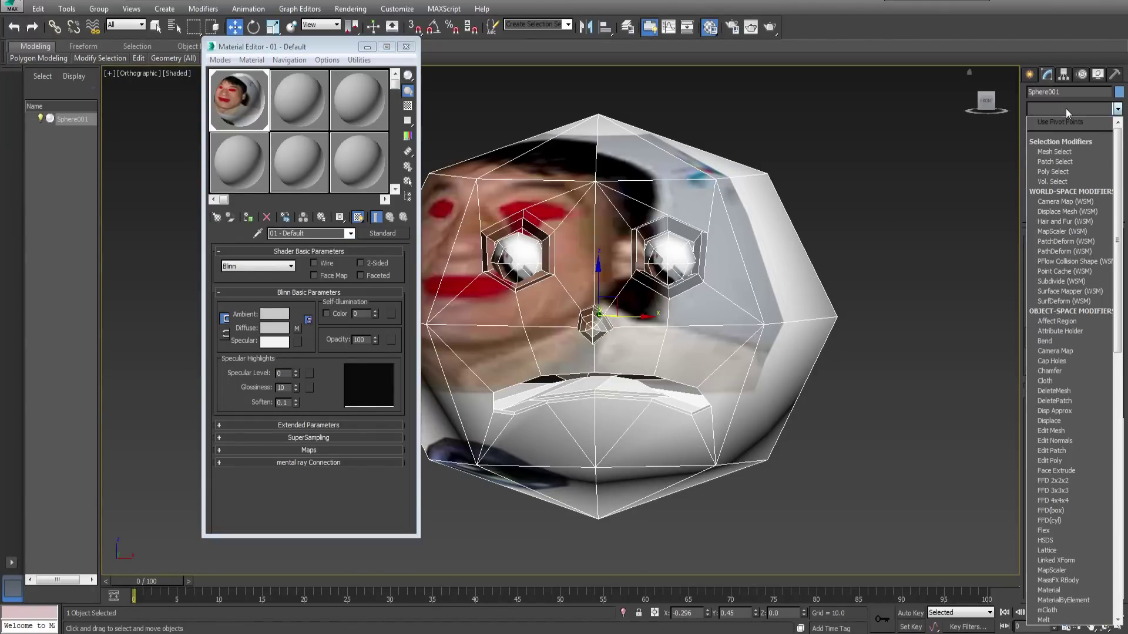
{"action": "key", "text": "u"}
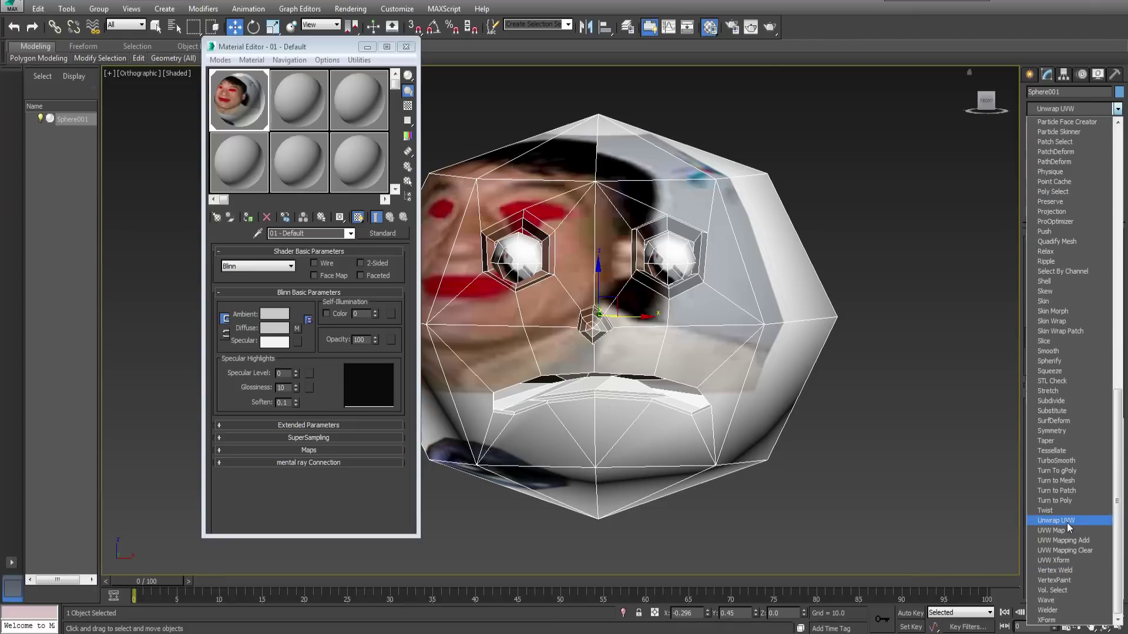
{"action": "left_click", "coordinate": [1067, 523]}
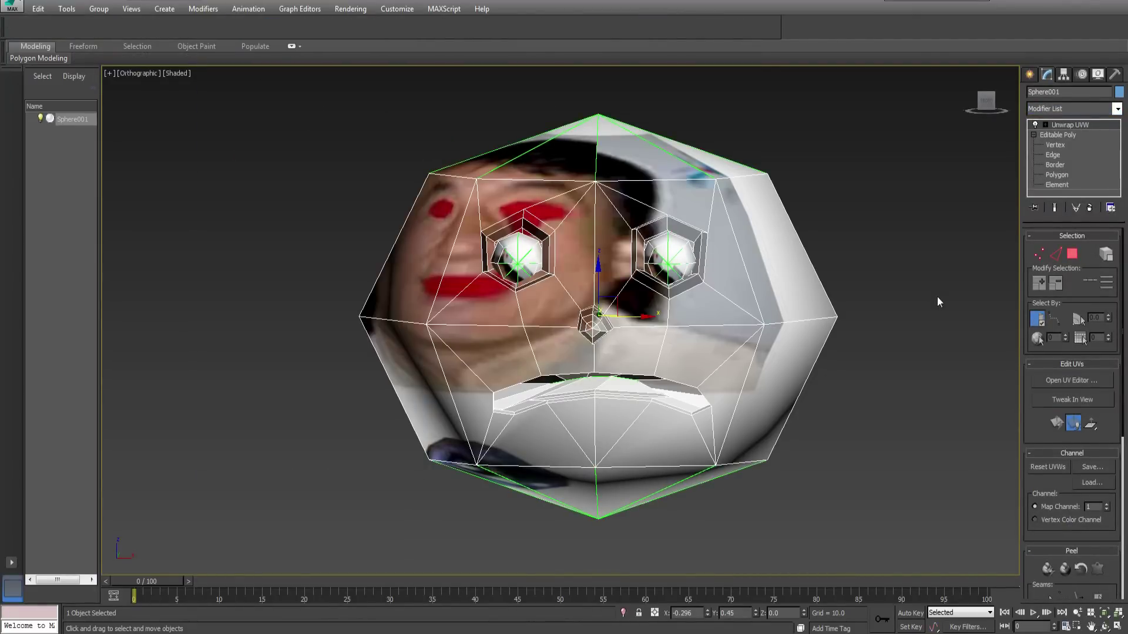
Step: Open the head's UV editor and show the jack2.jpg map as its background
{"action": "left_click", "coordinate": [1094, 381]}
{"action": "left_click", "coordinate": [353, 77]}
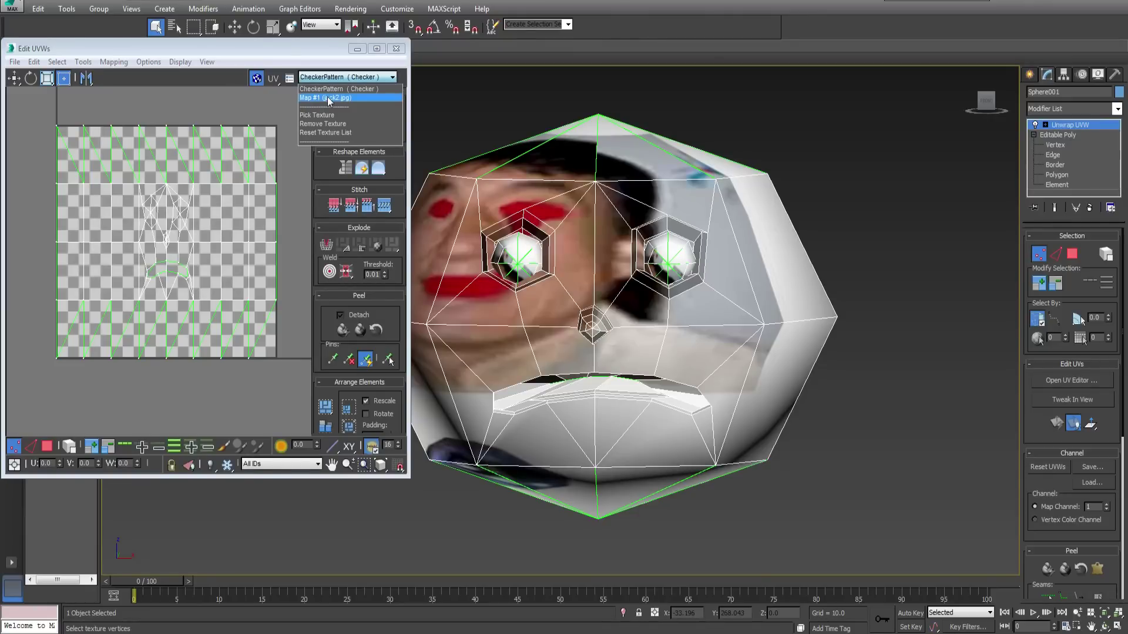
{"action": "left_click", "coordinate": [330, 98]}
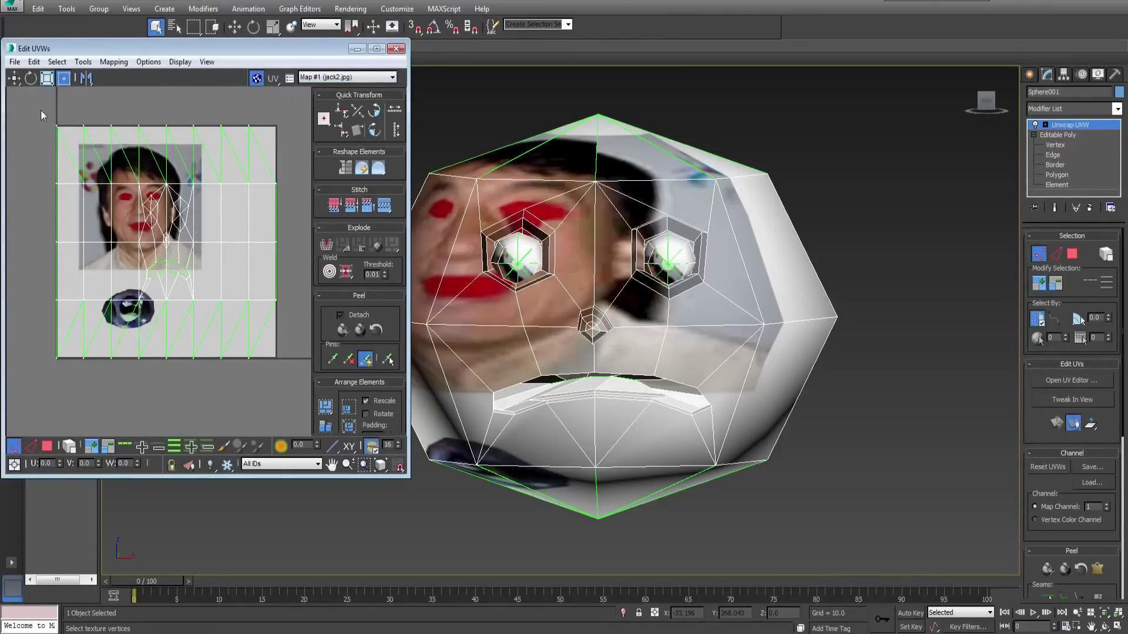
Step: Shrink all of the head's UVs to a small patch and place it on the cheek skin in the photo
{"action": "left_click_drag", "start_coordinate": [41, 116], "coordinate": [161, 167]}
{"action": "scroll", "coordinate": [163, 231], "scroll_direction": "up", "scroll_amount": 5}
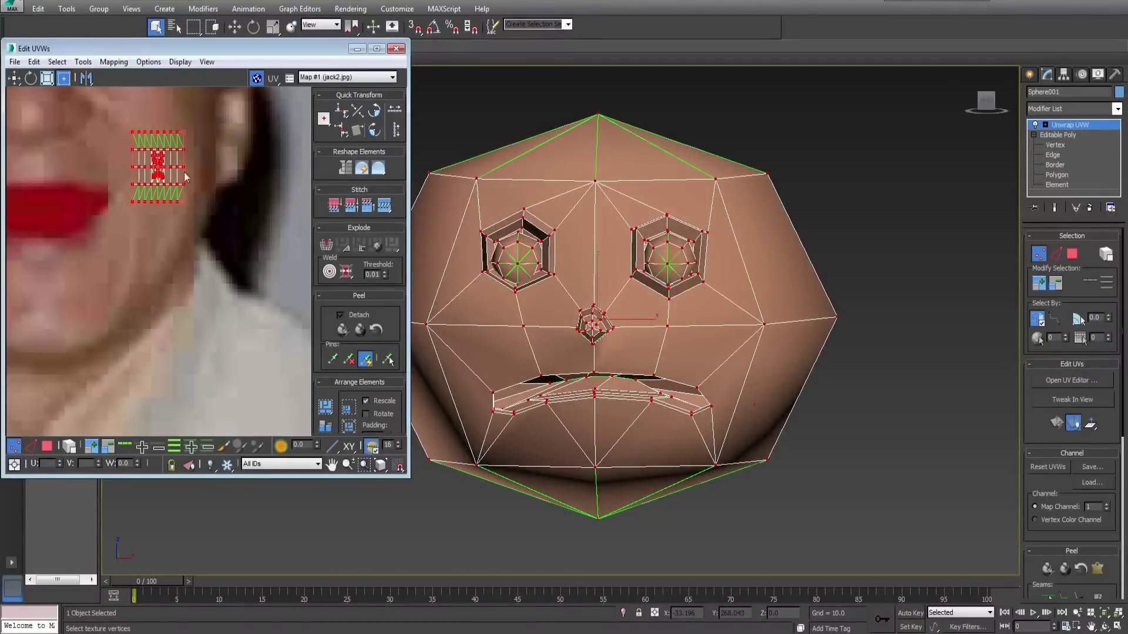
{"action": "left_click", "coordinate": [190, 247]}
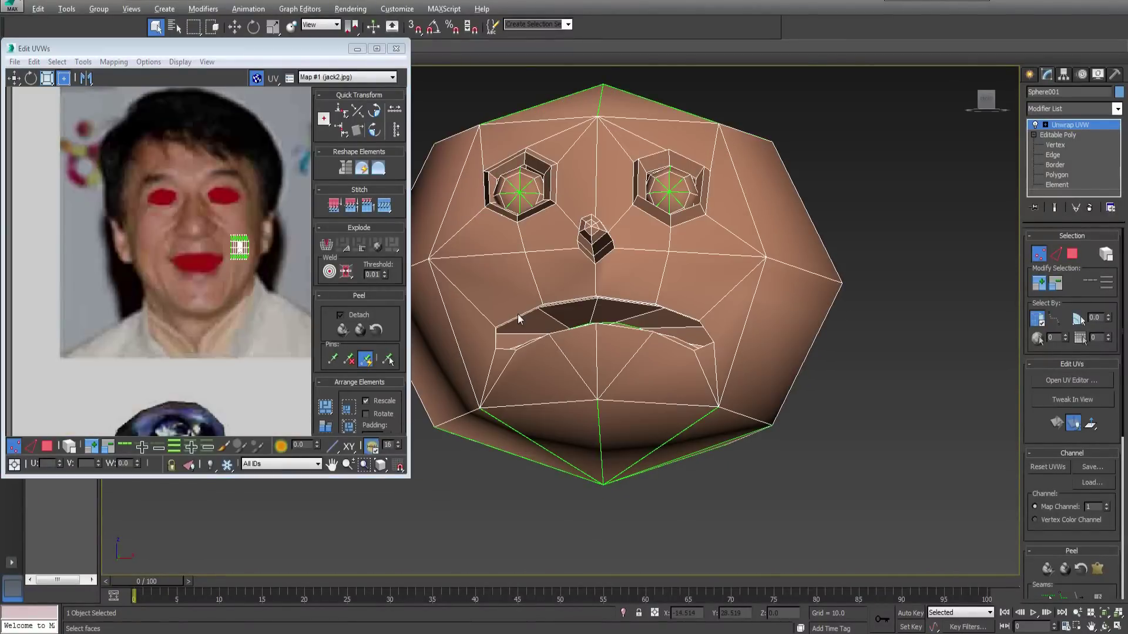
{"action": "mouse_move", "coordinate": [517, 316]}
{"action": "middle_mouse_down", "text": "alt"}
{"action": "mouse_move", "coordinate": [531, 333]}
{"action": "mouse_move", "coordinate": [541, 328]}
{"action": "mouse_move", "coordinate": [509, 316]}
{"action": "mouse_move", "coordinate": [544, 329]}
{"action": "mouse_move", "coordinate": [530, 323]}
{"action": "mouse_move", "coordinate": [597, 315]}
{"action": "mouse_move", "coordinate": [519, 326]}
{"action": "middle_mouse_up", "text": "alt"}
{"action": "left_click", "coordinate": [158, 366]}
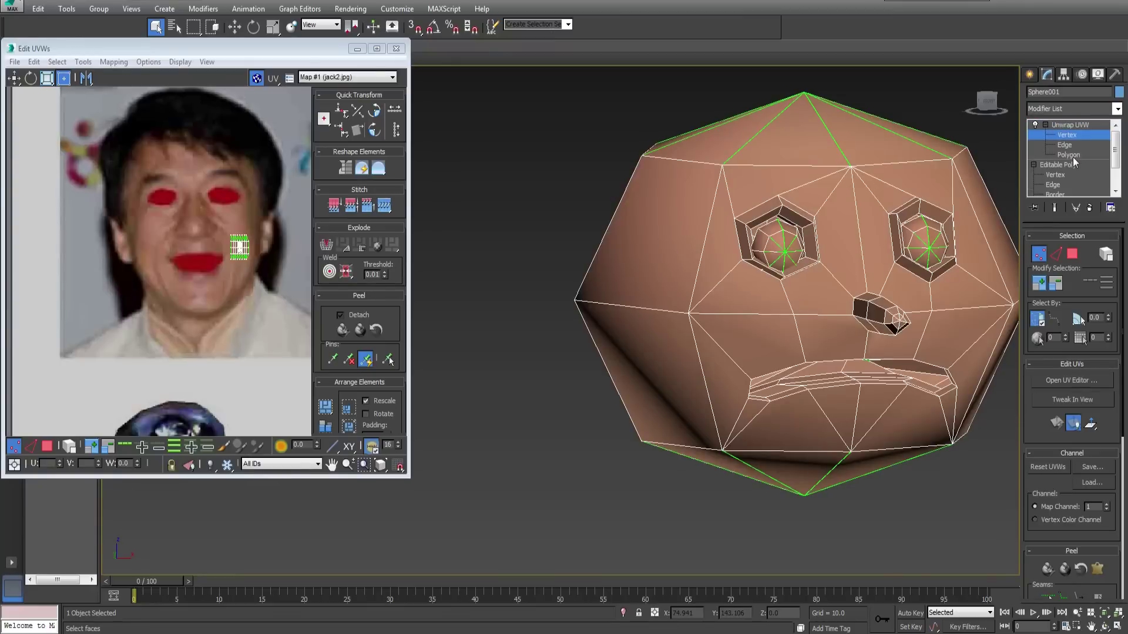
Step: Select the head's front polygons between the eyes and above the mouth, and grow the selection
{"action": "left_click", "coordinate": [1068, 155]}
{"action": "middle_click_drag", "start_coordinate": [588, 317], "coordinate": [511, 318], "text": "alt"}
{"action": "left_click_drag", "start_coordinate": [495, 230], "coordinate": [617, 327]}
{"action": "middle_click_drag", "start_coordinate": [617, 328], "coordinate": [914, 330], "text": "alt"}
{"action": "left_click", "coordinate": [1038, 283]}
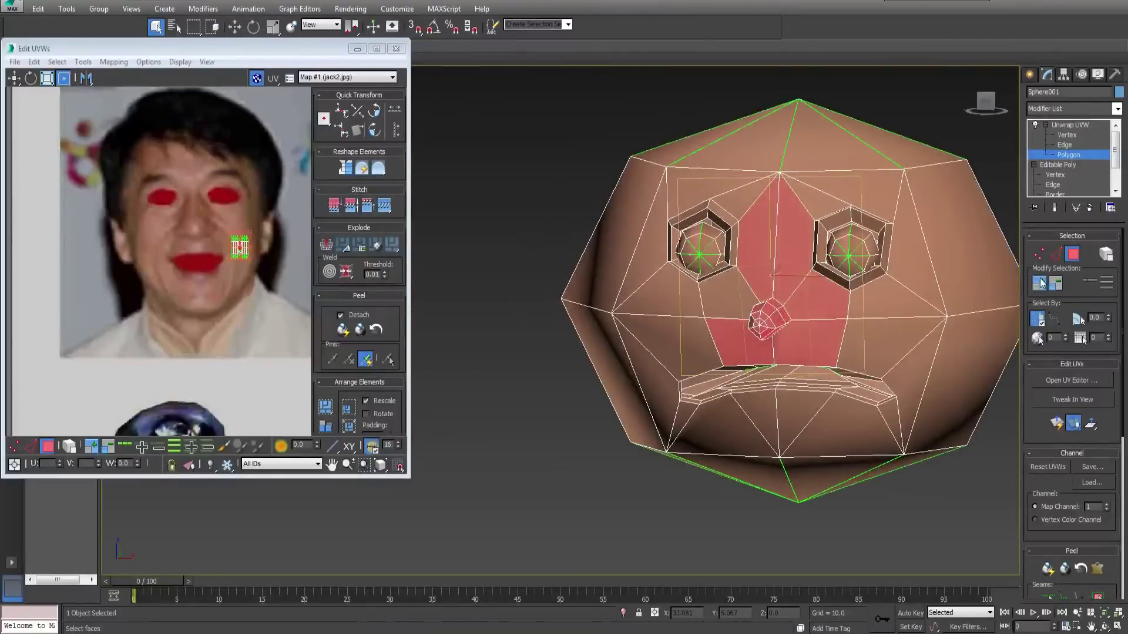
{"action": "left_click", "coordinate": [1039, 283]}
Step: Add the missing forehead, side and chin polygons around the front of the head to the selection
{"action": "middle_click_drag", "start_coordinate": [822, 321], "coordinate": [852, 322], "text": "alt"}
{"action": "left_click", "coordinate": [667, 142], "text": "ctrl"}
{"action": "left_click", "coordinate": [591, 241], "text": "ctrl"}
{"action": "left_click", "coordinate": [623, 383], "text": "ctrl"}
{"action": "middle_click_drag", "start_coordinate": [624, 383], "coordinate": [639, 338], "text": "alt"}
{"action": "left_click", "coordinate": [729, 437], "text": "ctrl"}
{"action": "left_click", "coordinate": [934, 364], "text": "ctrl"}
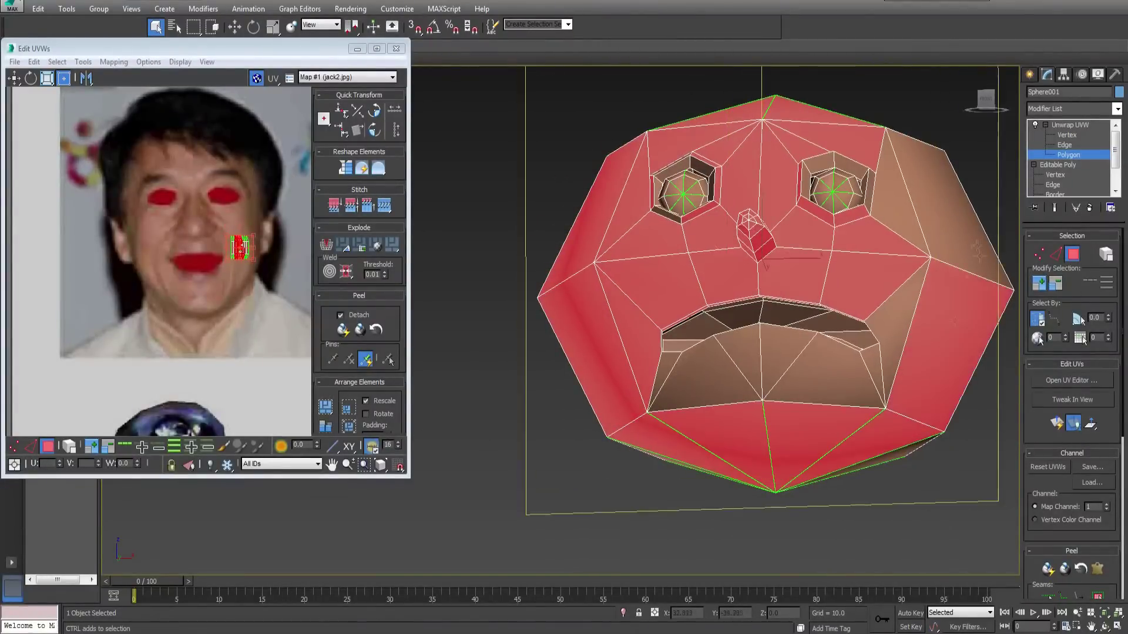
Step: Add the remaining temple polygon and the polygons directly below the mouth to the selection
{"action": "left_click", "coordinate": [940, 206], "text": "ctrl"}
{"action": "left_click", "coordinate": [896, 323], "text": "ctrl"}
{"action": "left_click", "coordinate": [825, 379], "text": "ctrl"}
{"action": "left_click", "coordinate": [708, 379], "text": "ctrl"}
{"action": "middle_click_drag", "start_coordinate": [663, 379], "coordinate": [667, 411], "text": "alt"}
{"action": "scroll", "coordinate": [667, 353], "scroll_direction": "up", "scroll_amount": 2}
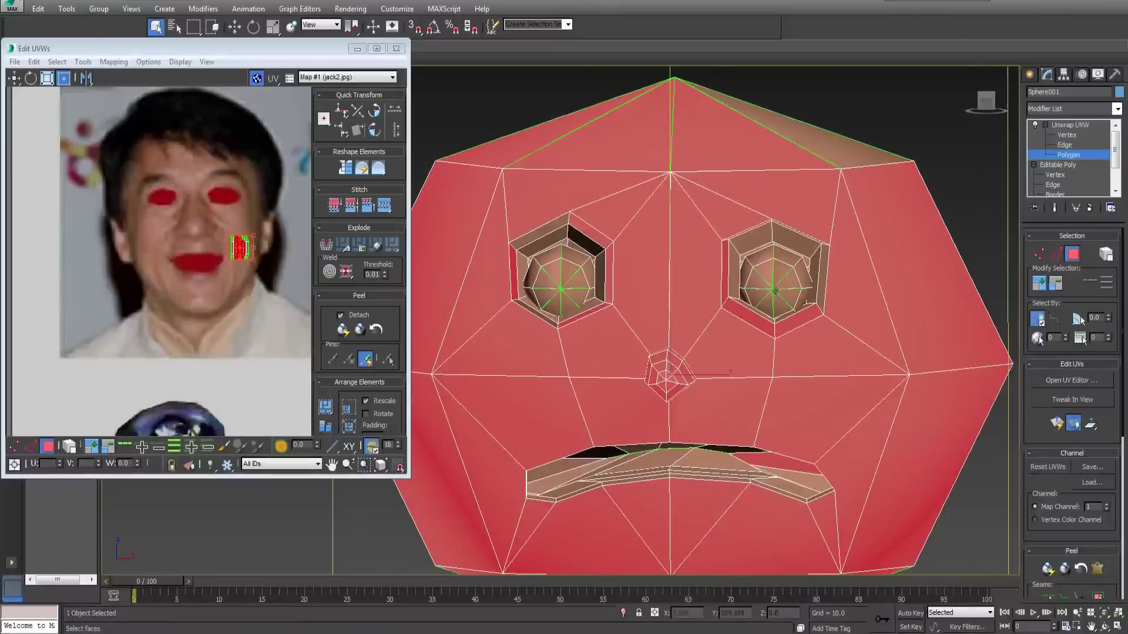
Step: Add the inner rim polygons of both eye sockets to the face selection
{"action": "left_click", "coordinate": [796, 238], "text": "ctrl"}
{"action": "middle_click_drag", "start_coordinate": [796, 239], "coordinate": [804, 271], "text": "alt"}
{"action": "middle_click_drag", "start_coordinate": [507, 264], "coordinate": [499, 234], "text": "alt"}
{"action": "left_click", "coordinate": [540, 242], "text": "ctrl"}
{"action": "left_click", "coordinate": [587, 245], "text": "ctrl"}
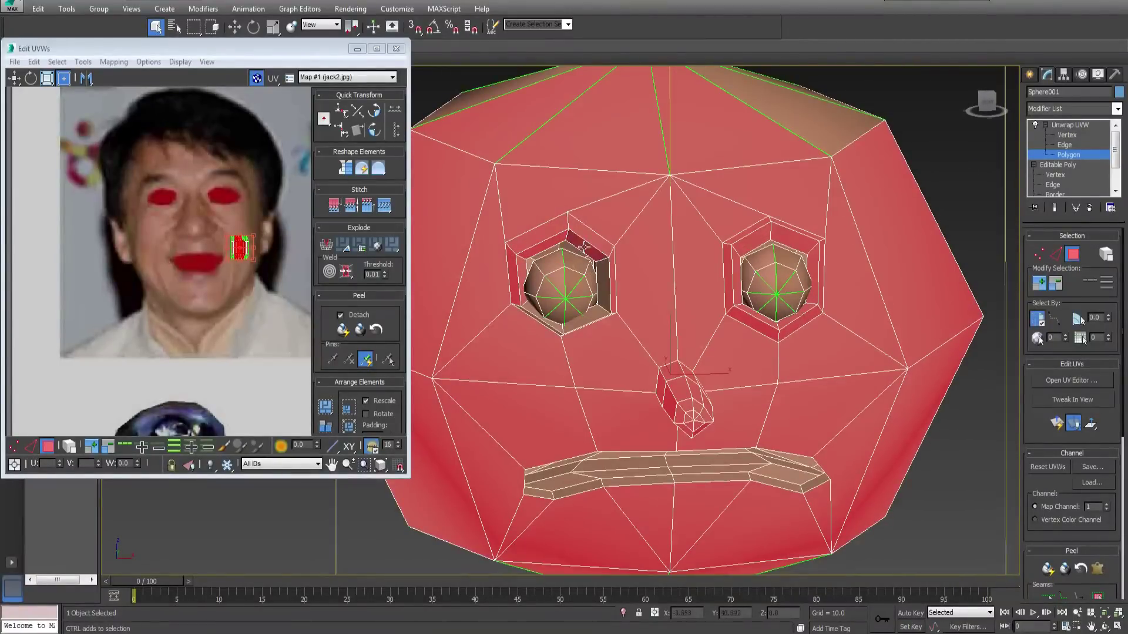
{"action": "left_click", "coordinate": [603, 280], "text": "ctrl"}
{"action": "middle_click_drag", "start_coordinate": [692, 439], "coordinate": [695, 413], "text": "alt"}
Step: Planar-map the selected face polygons with the projection aligned to the Y axis
{"action": "left_click", "coordinate": [1039, 545]}
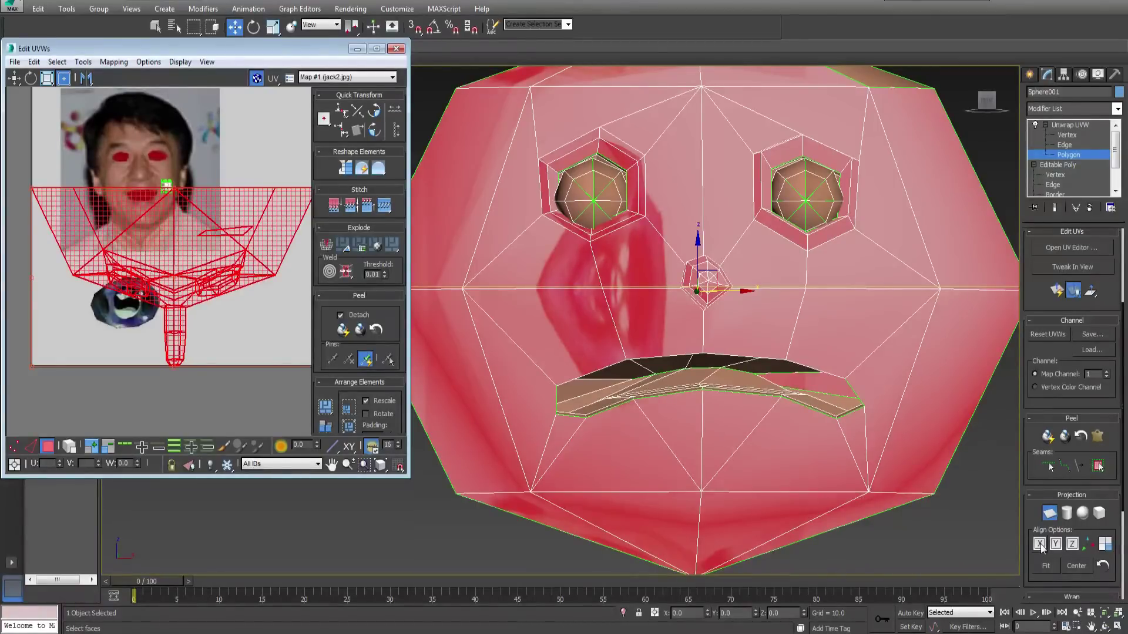
{"action": "left_click", "coordinate": [1056, 547]}
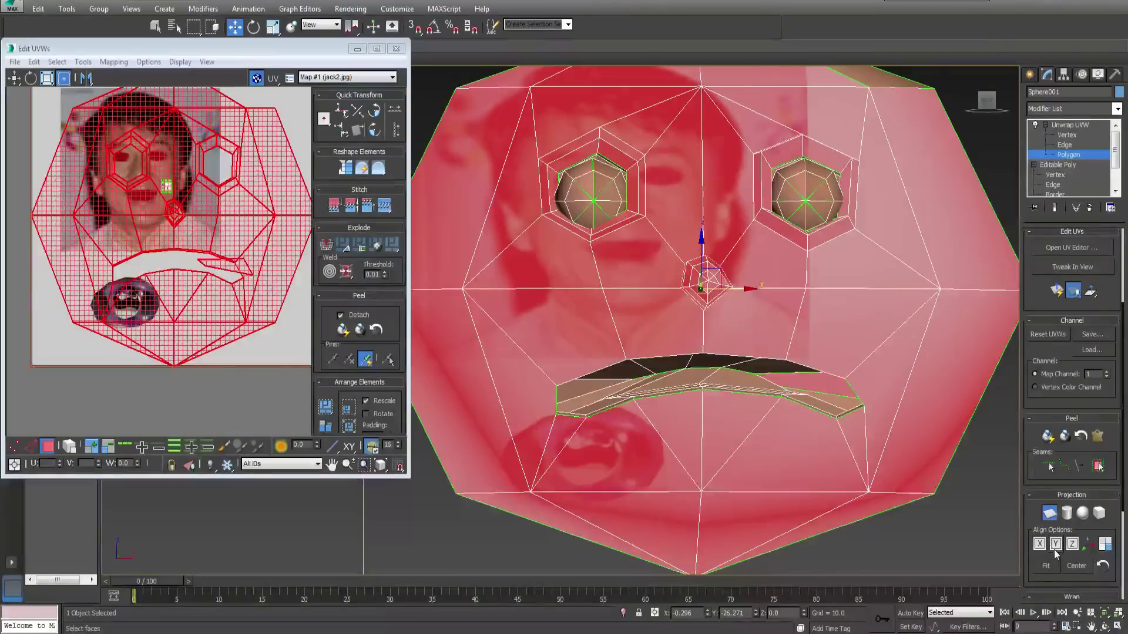
{"action": "left_click", "coordinate": [1050, 514]}
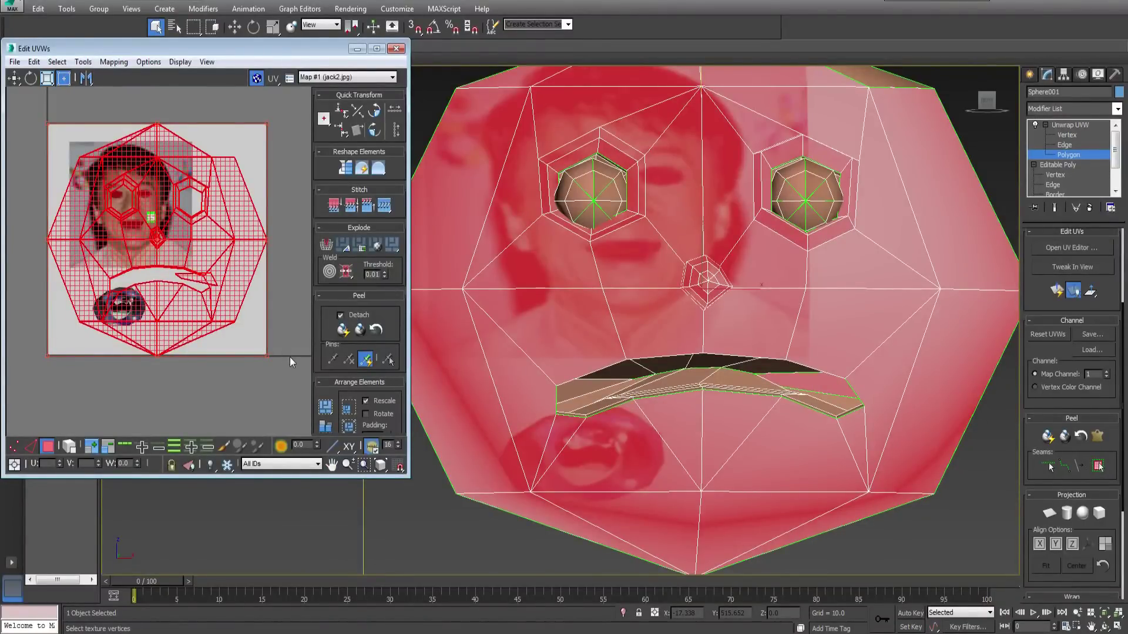
Step: Scale down the face UVs and move them over the face in the photo
{"action": "left_click_drag", "start_coordinate": [270, 356], "coordinate": [240, 326]}
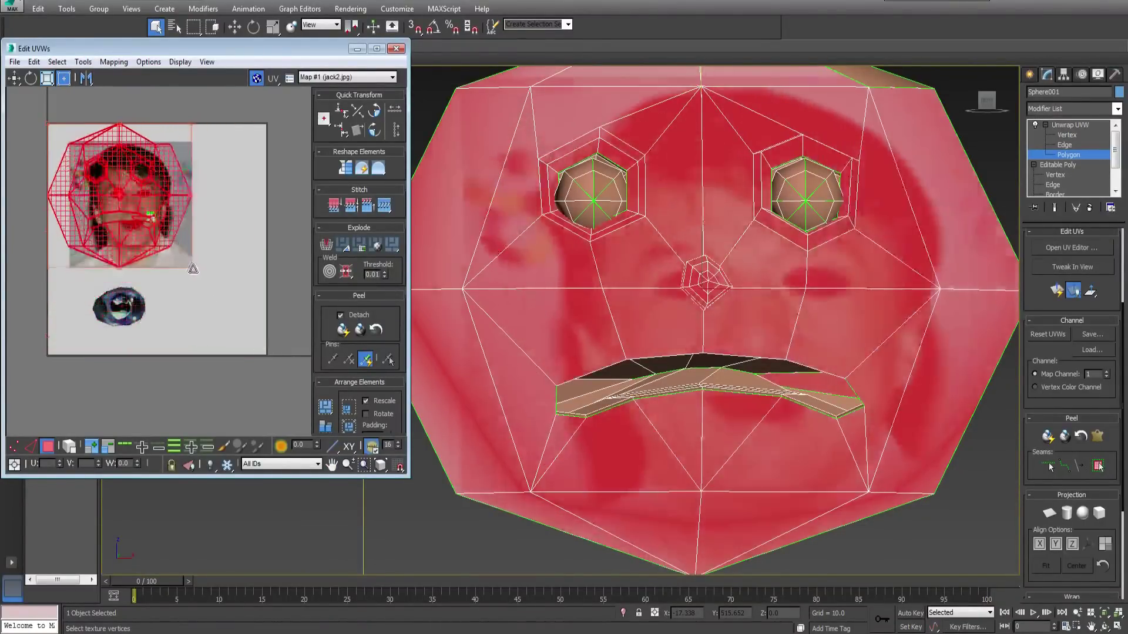
{"action": "left_click_drag", "start_coordinate": [193, 269], "coordinate": [138, 228]}
{"action": "left_click_drag", "start_coordinate": [107, 182], "coordinate": [146, 217]}
{"action": "scroll", "coordinate": [147, 216], "scroll_direction": "up", "scroll_amount": 4}
{"action": "middle_click_drag", "start_coordinate": [147, 217], "coordinate": [200, 284]}
{"action": "left_click_drag", "start_coordinate": [176, 279], "coordinate": [167, 270]}
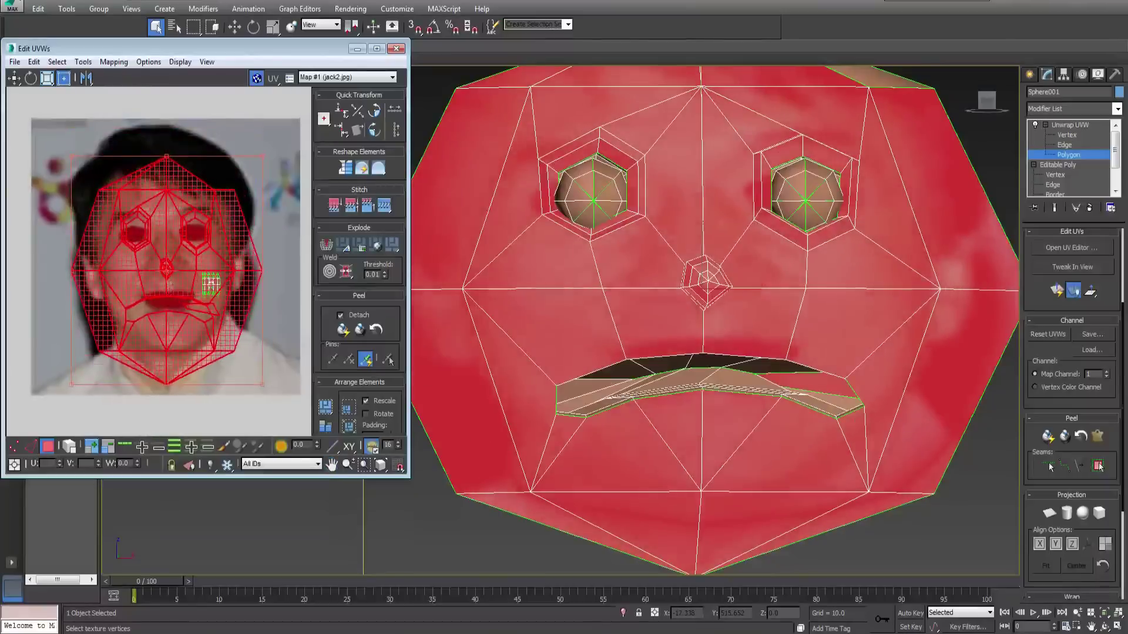
Step: Stretch and shift the face UVs to line up with the photo's eyes and mouth, and deselect them
{"action": "scroll", "coordinate": [141, 234], "scroll_direction": "up", "scroll_amount": 3}
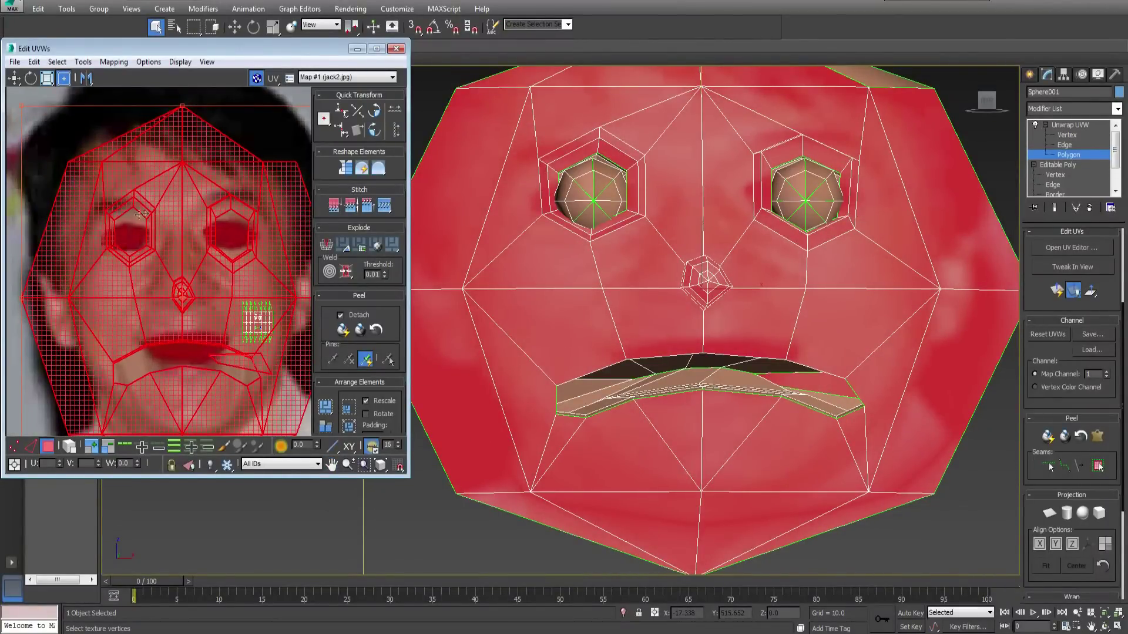
{"action": "scroll", "coordinate": [140, 223], "scroll_direction": "down", "scroll_amount": 2}
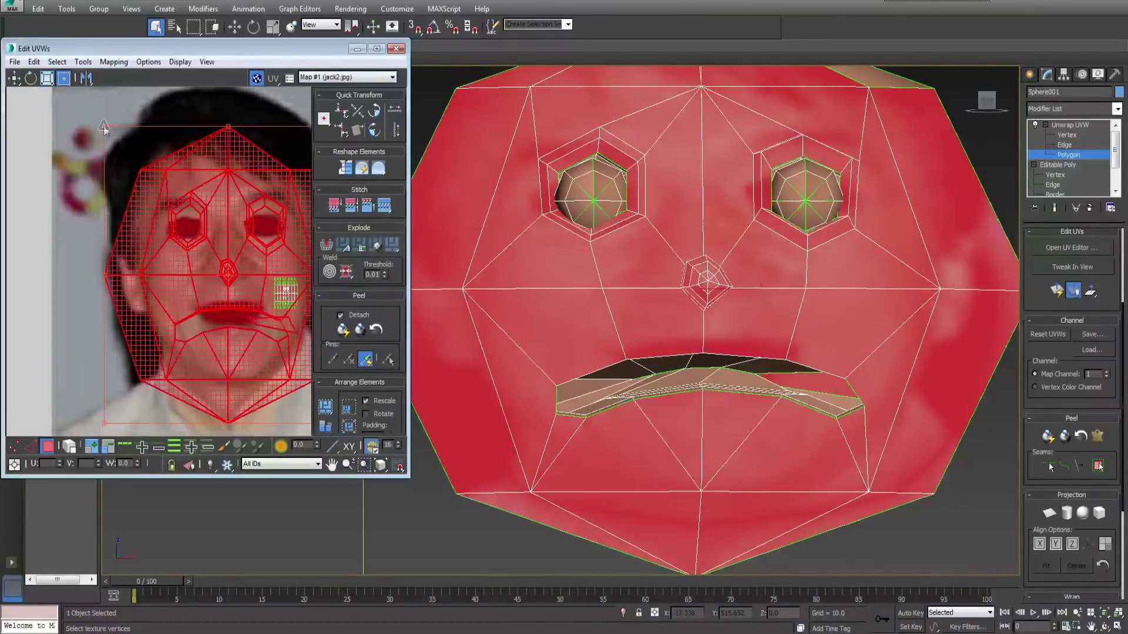
{"action": "left_click_drag", "start_coordinate": [105, 127], "coordinate": [93, 150]}
{"action": "left_click_drag", "start_coordinate": [176, 264], "coordinate": [177, 247]}
{"action": "left_click", "coordinate": [77, 188]}
Step: Move the UV vertices of the first eye socket so its inner ring fits the red eye area
{"action": "scroll", "coordinate": [285, 226], "scroll_direction": "up", "scroll_amount": 3}
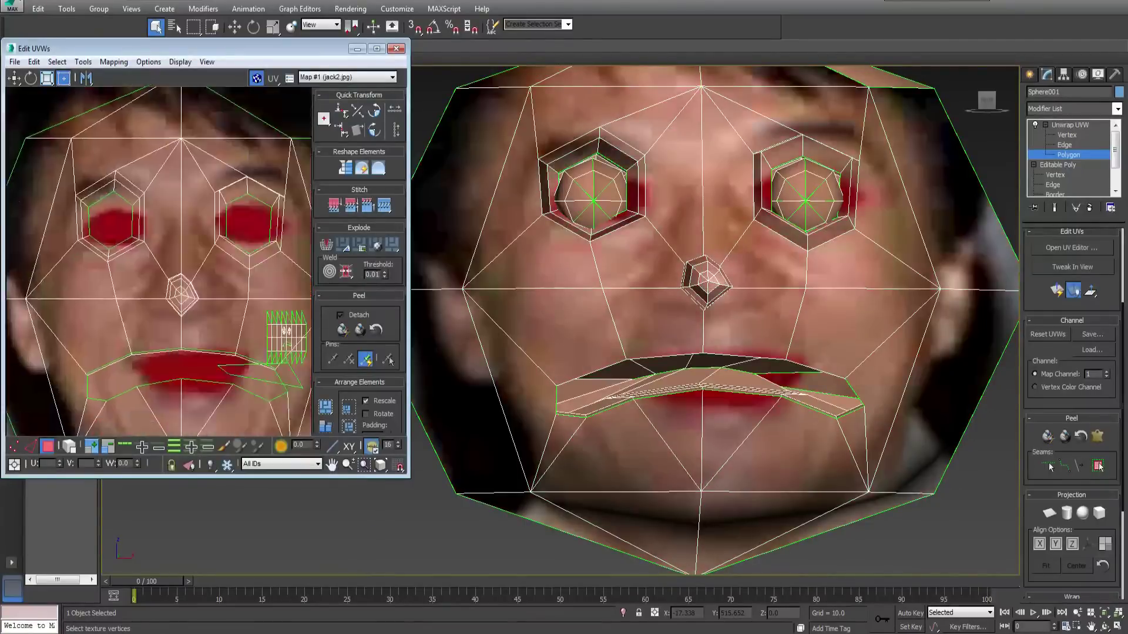
{"action": "scroll", "coordinate": [144, 200], "scroll_direction": "up", "scroll_amount": 4}
{"action": "key", "text": "1"}
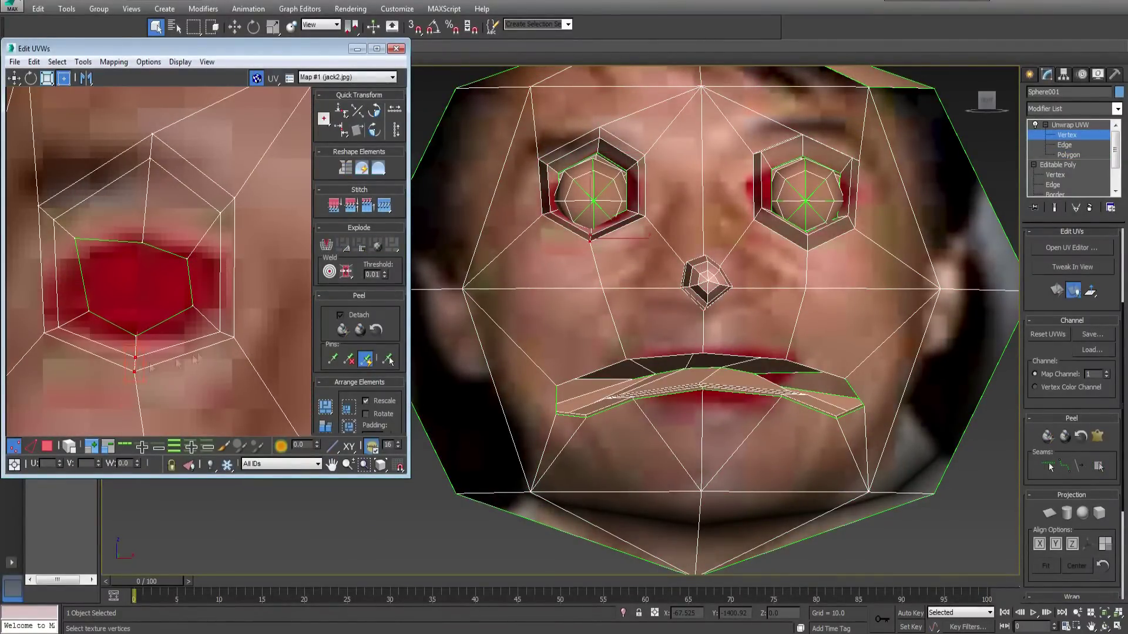
{"action": "left_click_drag", "start_coordinate": [152, 142], "coordinate": [141, 175]}
{"action": "left_click_drag", "start_coordinate": [142, 243], "coordinate": [204, 257]}
{"action": "middle_click_drag", "start_coordinate": [203, 258], "coordinate": [201, 273]}
{"action": "left_click_drag", "start_coordinate": [74, 252], "coordinate": [62, 261]}
{"action": "scroll", "coordinate": [599, 317], "scroll_direction": "down", "scroll_amount": 4}
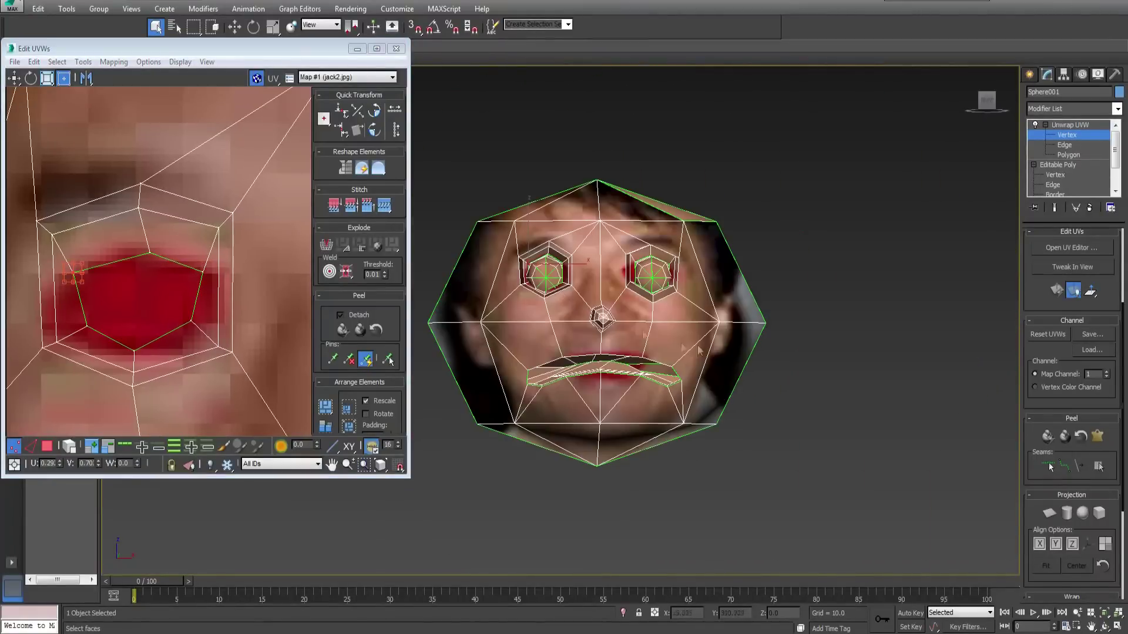
Step: Fit the UV vertices of the second eye socket around the other red eye area
{"action": "scroll", "coordinate": [282, 276], "scroll_direction": "down", "scroll_amount": 4}
{"action": "middle_click_drag", "start_coordinate": [294, 282], "coordinate": [180, 242]}
{"action": "scroll", "coordinate": [181, 241], "scroll_direction": "up", "scroll_amount": 3}
{"action": "scroll", "coordinate": [182, 252], "scroll_direction": "up", "scroll_amount": 2}
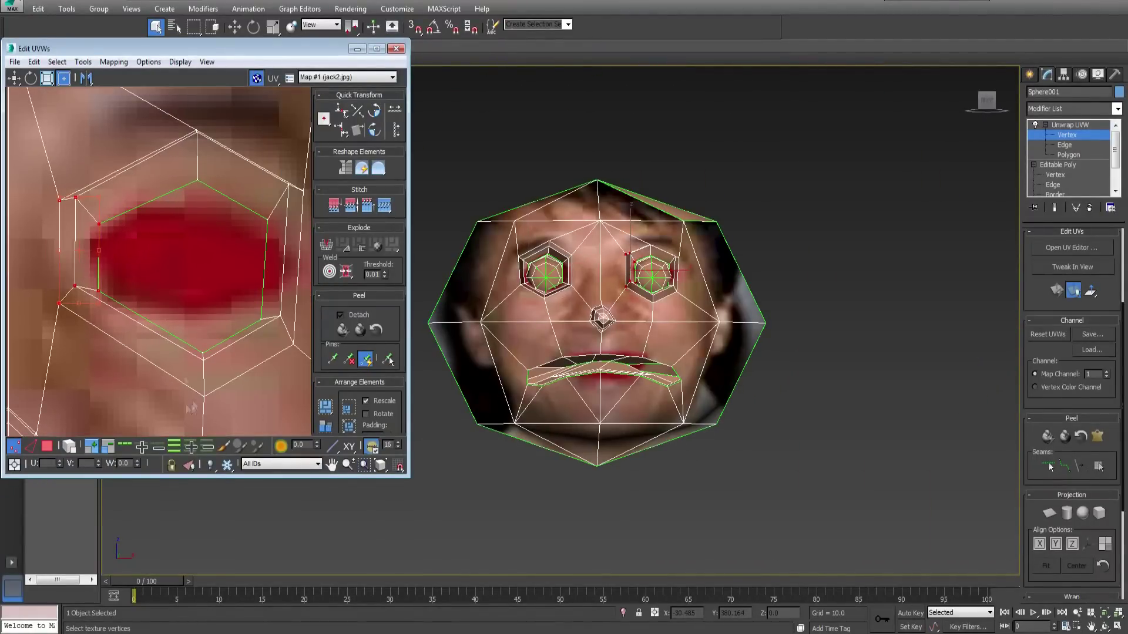
{"action": "left_click", "coordinate": [195, 317]}
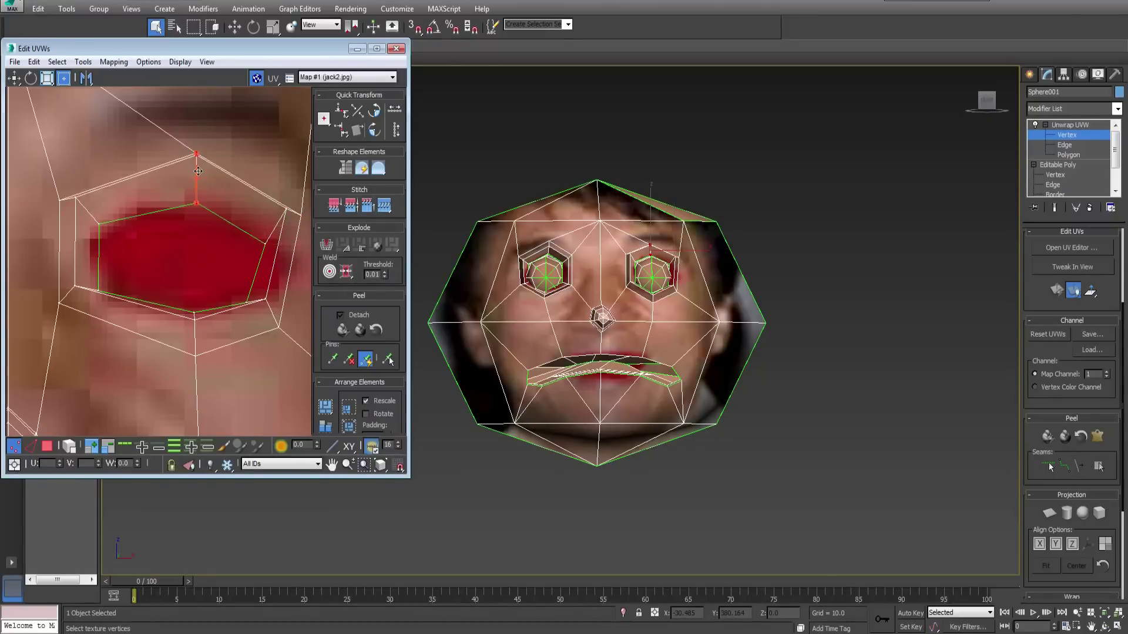
Step: Move the chin UV vertices and the outline vertices beside the ear inward onto the face skin
{"action": "scroll", "coordinate": [288, 216], "scroll_direction": "down", "scroll_amount": 4}
{"action": "scroll", "coordinate": [97, 265], "scroll_direction": "up", "scroll_amount": 3}
{"action": "scroll", "coordinate": [98, 264], "scroll_direction": "down", "scroll_amount": 3}
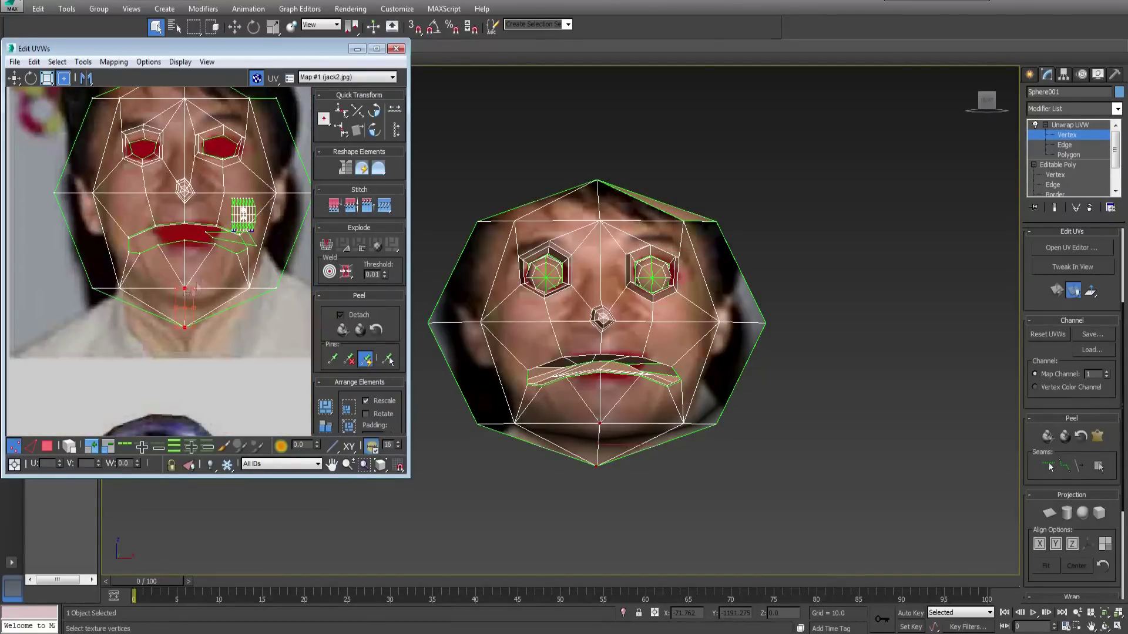
{"action": "mouse_move", "coordinate": [236, 272]}
{"action": "left_mouse_down"}
{"action": "mouse_move", "coordinate": [277, 301]}
{"action": "mouse_move", "coordinate": [237, 292]}
{"action": "left_mouse_up"}
{"action": "scroll", "coordinate": [269, 283], "scroll_direction": "up", "scroll_amount": 3}
{"action": "scroll", "coordinate": [206, 364], "scroll_direction": "down", "scroll_amount": 3}
{"action": "scroll", "coordinate": [200, 341], "scroll_direction": "up", "scroll_amount": 2}
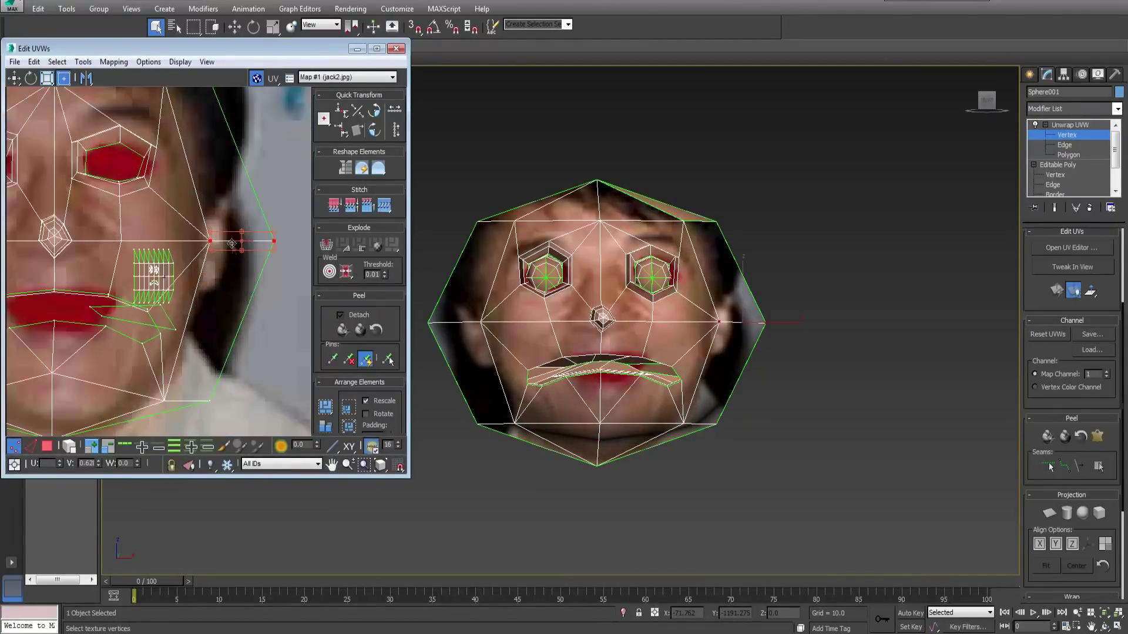
Step: Pull the jaw corner and temple UV vertices on the same side inward onto the face skin
{"action": "scroll", "coordinate": [150, 326], "scroll_direction": "up", "scroll_amount": 4}
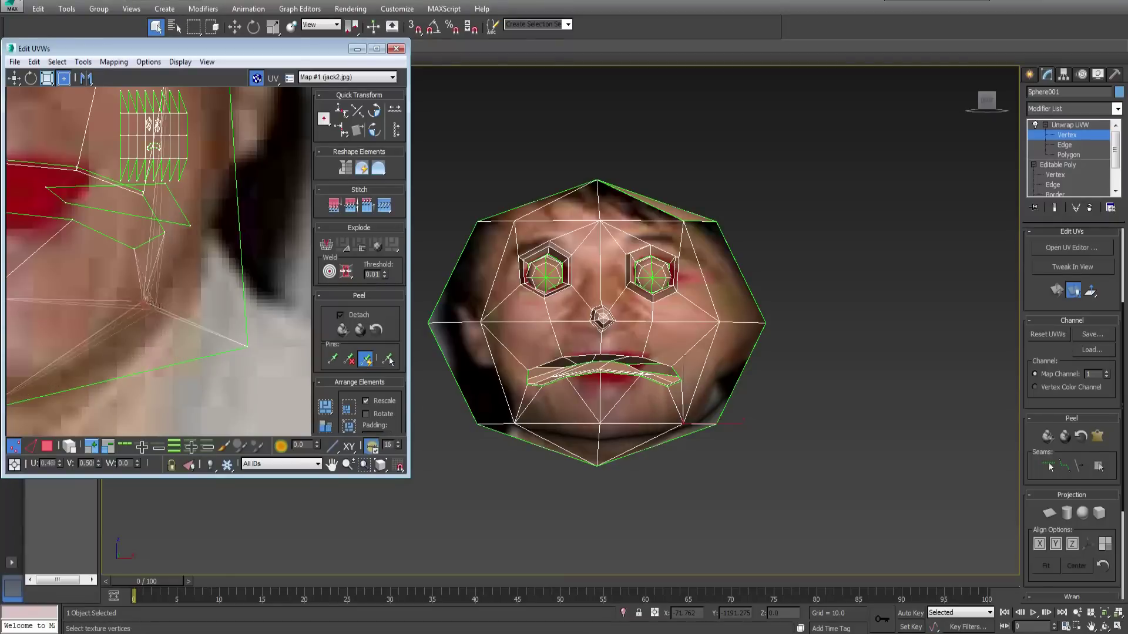
{"action": "left_click", "coordinate": [246, 346]}
{"action": "scroll", "coordinate": [247, 347], "scroll_direction": "up", "scroll_amount": 2}
{"action": "scroll", "coordinate": [247, 346], "scroll_direction": "down", "scroll_amount": 5}
{"action": "left_click", "coordinate": [244, 151]}
{"action": "left_click_drag", "start_coordinate": [244, 151], "coordinate": [218, 189]}
Step: Select the unmapped triangular polygon at the top of the forehead and planar-map it
{"action": "middle_click_drag", "start_coordinate": [600, 320], "coordinate": [586, 361]}
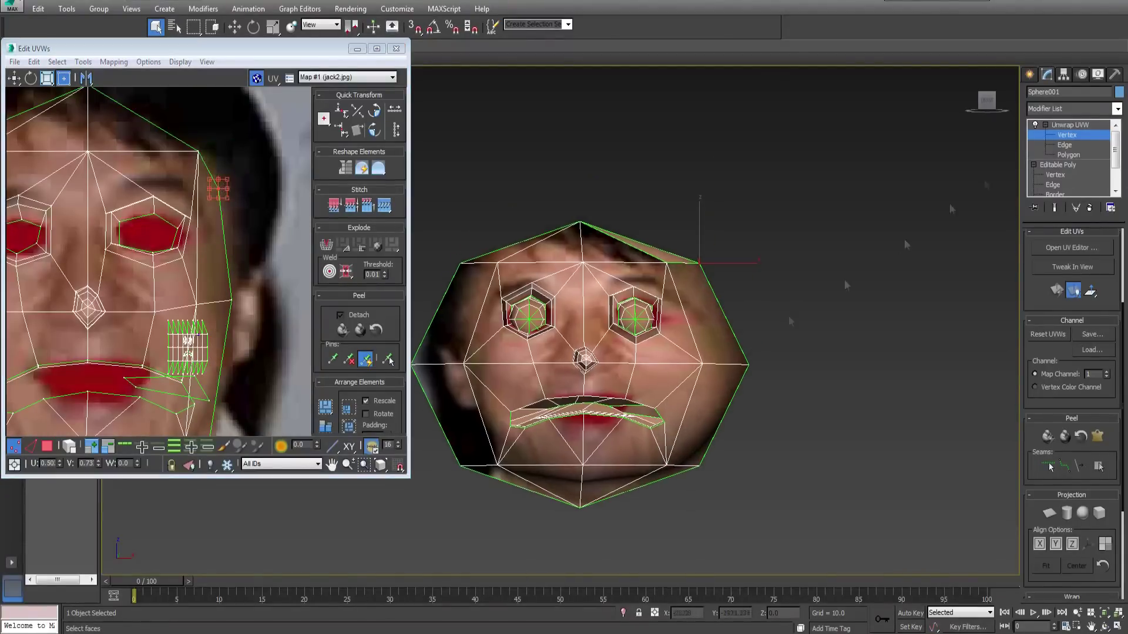
{"action": "left_click", "coordinate": [1069, 156]}
{"action": "middle_click_drag", "start_coordinate": [177, 235], "coordinate": [170, 299]}
{"action": "middle_click_drag", "start_coordinate": [587, 358], "coordinate": [511, 387], "text": "alt"}
{"action": "scroll", "coordinate": [647, 272], "scroll_direction": "up", "scroll_amount": 5}
{"action": "left_click", "coordinate": [647, 252]}
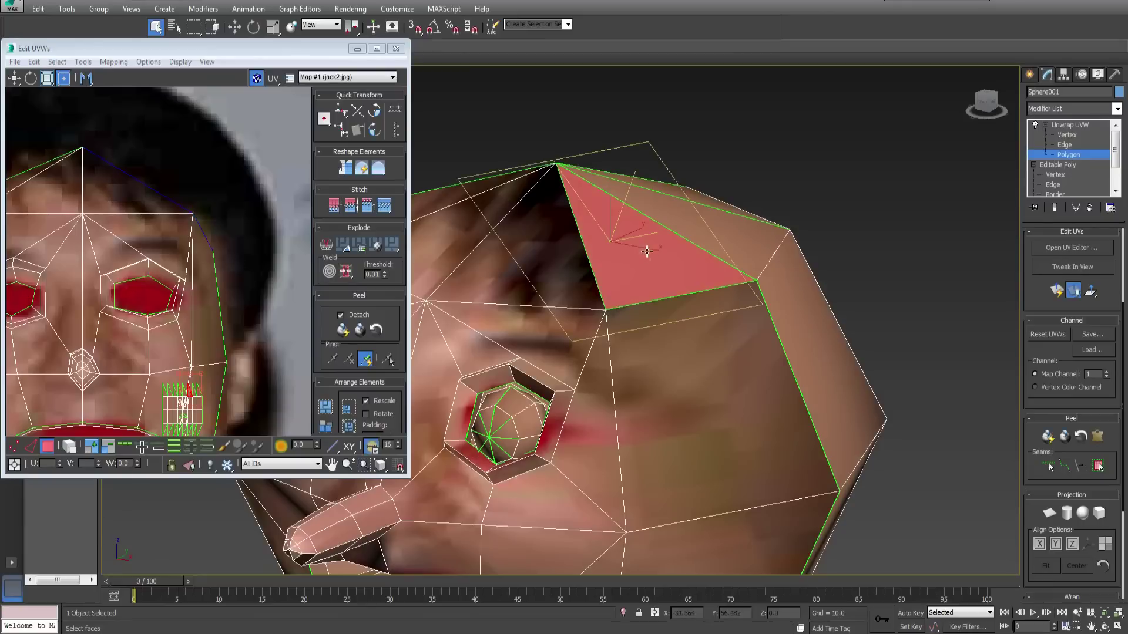
{"action": "left_click", "coordinate": [1049, 513]}
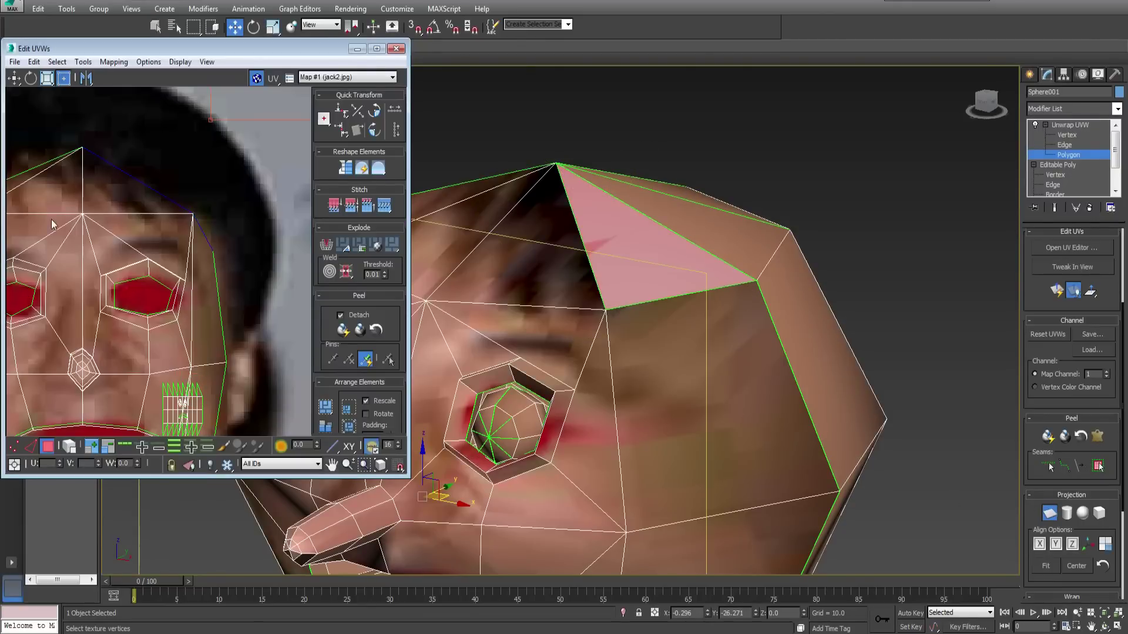
Step: Scale down the forehead triangle's UVs and place them beside the hairline edge of the face UVs
{"action": "scroll", "coordinate": [206, 251], "scroll_direction": "up", "scroll_amount": 5}
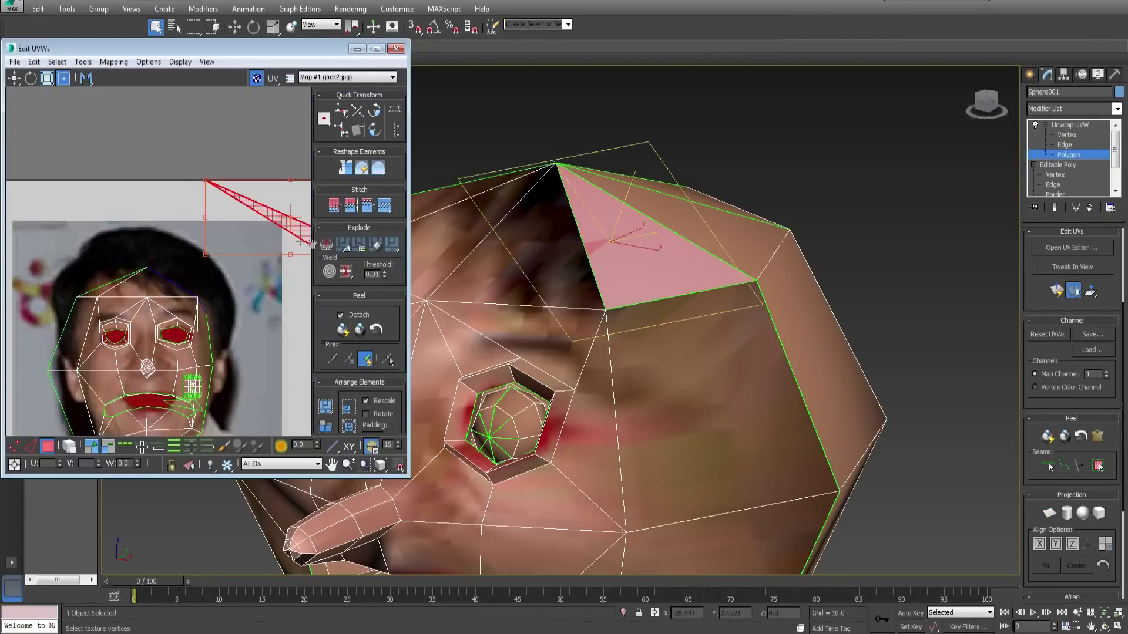
{"action": "left_click_drag", "start_coordinate": [277, 258], "coordinate": [138, 287]}
{"action": "scroll", "coordinate": [141, 288], "scroll_direction": "up", "scroll_amount": 3}
{"action": "middle_click_drag", "start_coordinate": [141, 288], "coordinate": [247, 232]}
{"action": "left_click_drag", "start_coordinate": [268, 241], "coordinate": [217, 235]}
Step: Try to join the forehead triangle's corner vertex to the face UVs with Weld Selected
{"action": "left_click", "coordinate": [13, 446]}
{"action": "left_click", "coordinate": [82, 63]}
{"action": "left_click", "coordinate": [113, 141]}
{"action": "scroll", "coordinate": [210, 253], "scroll_direction": "up", "scroll_amount": 5}
Step: Use Target Weld to join the forehead triangle's shared UV vertices to the temple corner and top of the face UVs
{"action": "left_click", "coordinate": [85, 62]}
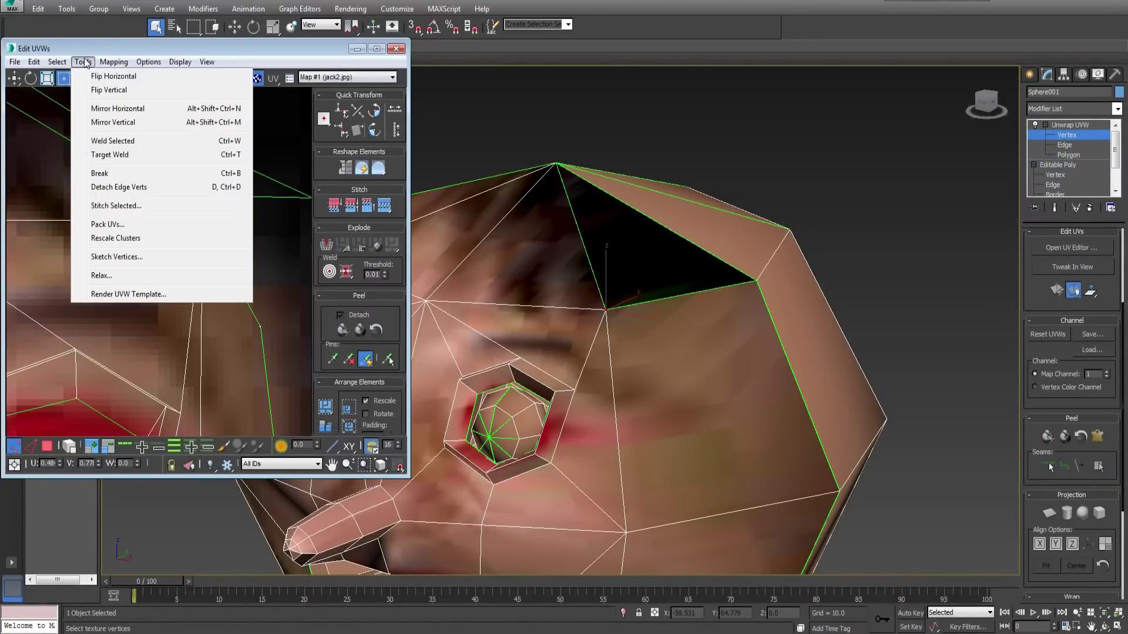
{"action": "left_click", "coordinate": [148, 156]}
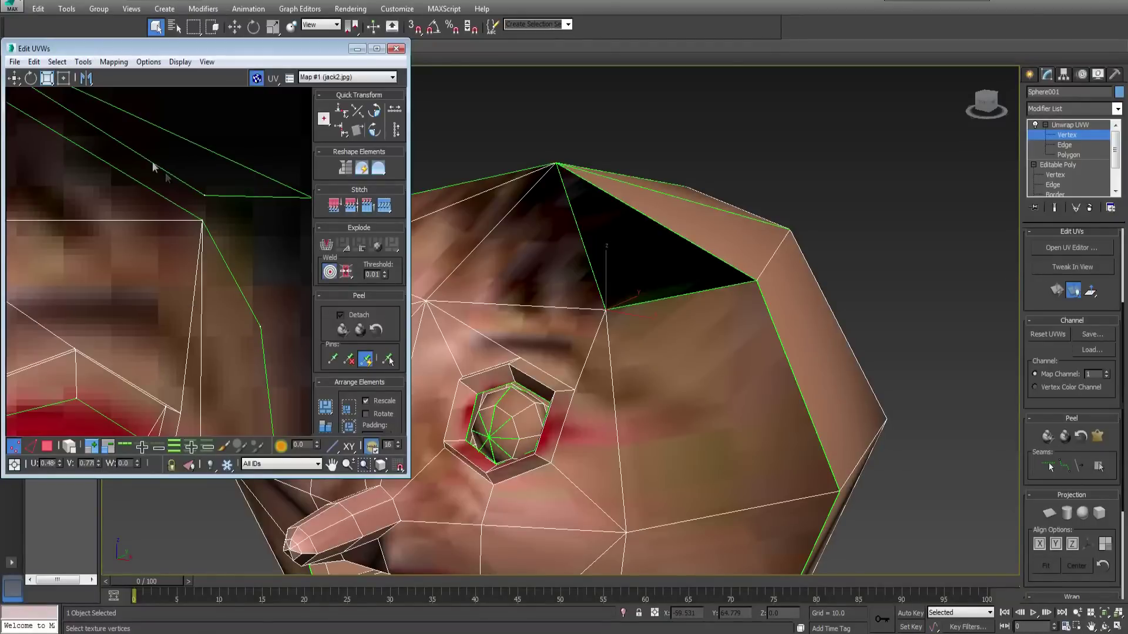
{"action": "scroll", "coordinate": [208, 211], "scroll_direction": "up", "scroll_amount": 2}
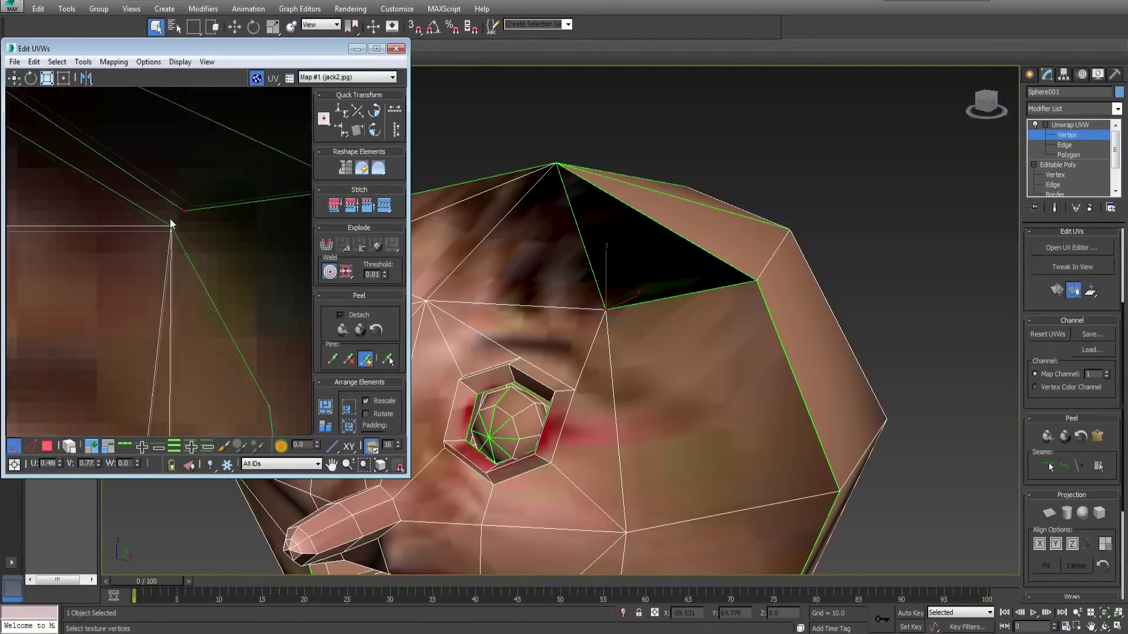
{"action": "scroll", "coordinate": [176, 216], "scroll_direction": "down", "scroll_amount": 4}
{"action": "left_click_drag", "start_coordinate": [184, 209], "coordinate": [177, 216]}
{"action": "middle_click_drag", "start_coordinate": [176, 215], "coordinate": [286, 257]}
{"action": "left_click_drag", "start_coordinate": [63, 100], "coordinate": [45, 111]}
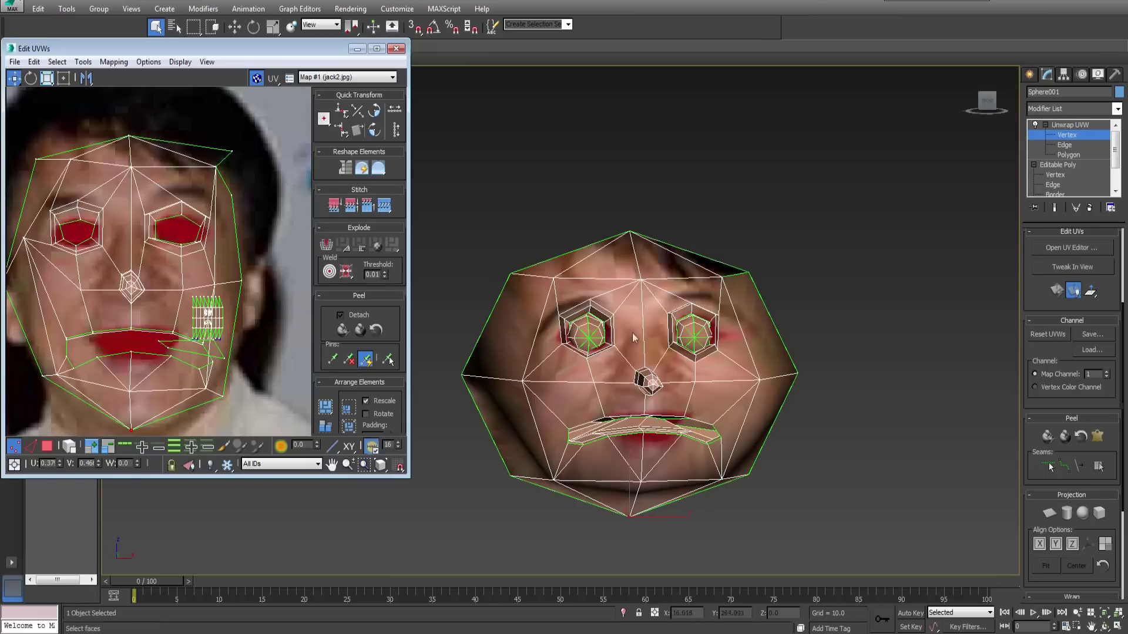
Step: Move the UV vertices around the mouth opening, including both corners, onto the outline of the red lips in the face image
{"action": "mouse_move", "coordinate": [642, 393]}
{"action": "middle_mouse_down", "text": "alt"}
{"action": "mouse_move", "coordinate": [601, 384]}
{"action": "mouse_move", "coordinate": [635, 379]}
{"action": "mouse_move", "coordinate": [632, 392]}
{"action": "middle_mouse_up", "text": "alt"}
{"action": "scroll", "coordinate": [633, 365], "scroll_direction": "up", "scroll_amount": 5}
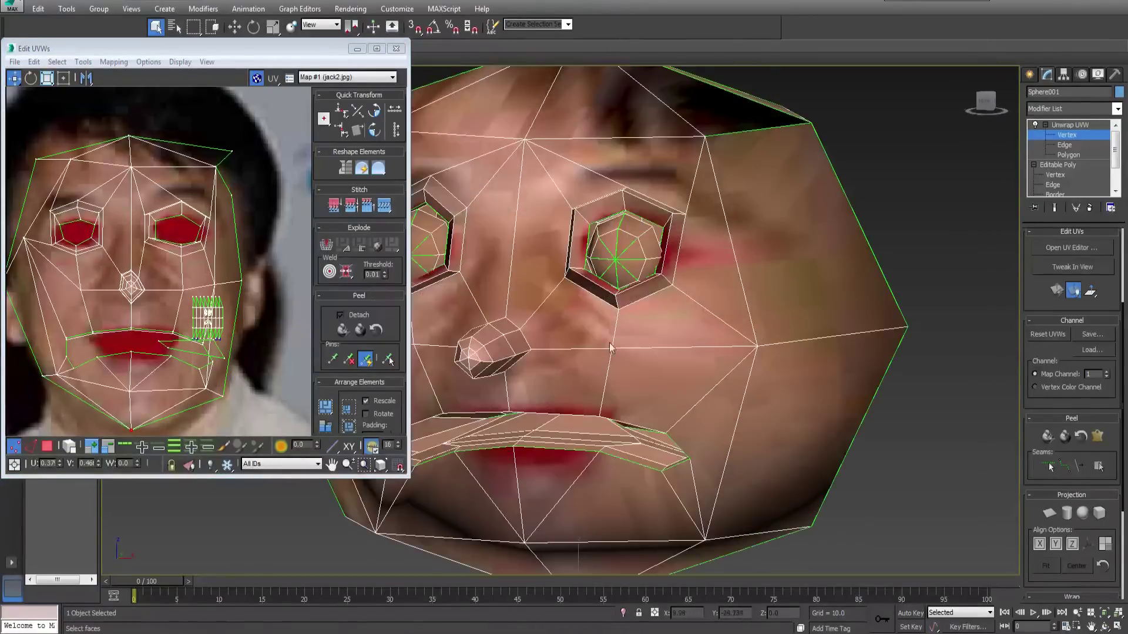
{"action": "key", "text": "shift+q"}
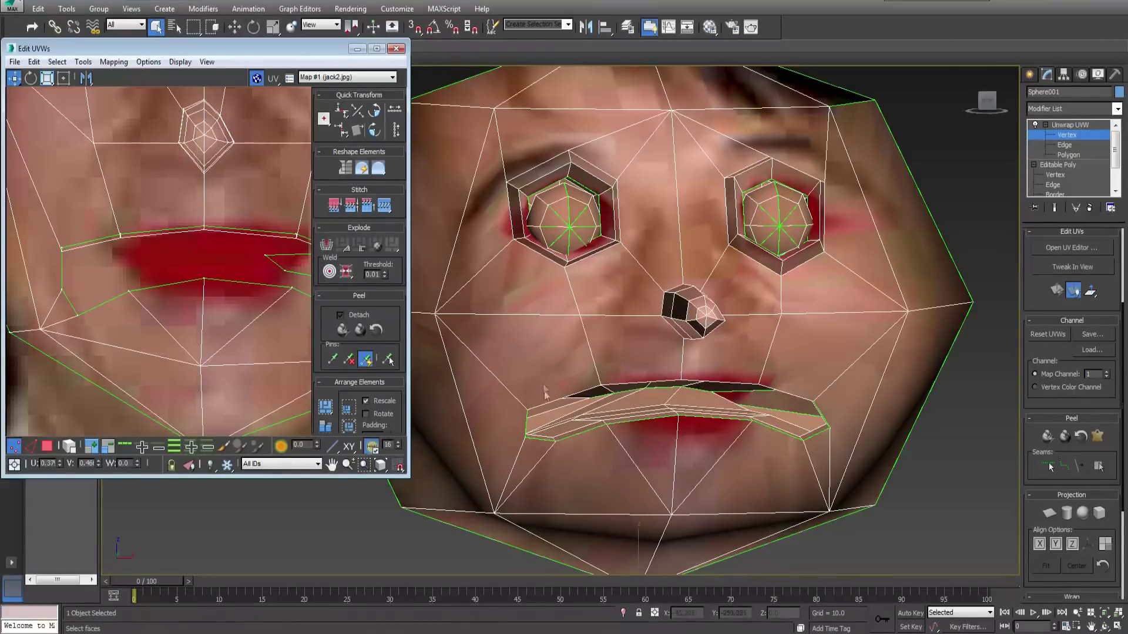
{"action": "scroll", "coordinate": [65, 197], "scroll_direction": "up", "scroll_amount": 3}
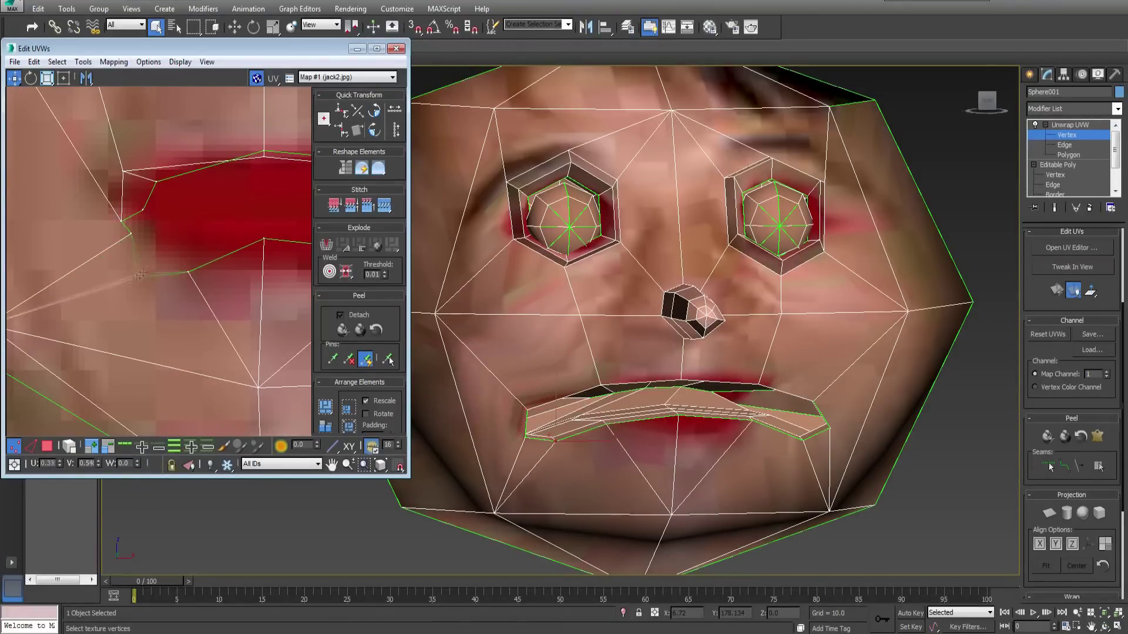
{"action": "middle_click_drag", "start_coordinate": [264, 258], "coordinate": [141, 268]}
{"action": "left_click_drag", "start_coordinate": [141, 247], "coordinate": [142, 283]}
{"action": "middle_click_drag", "start_coordinate": [206, 282], "coordinate": [125, 282]}
{"action": "left_click_drag", "start_coordinate": [131, 266], "coordinate": [130, 285]}
{"action": "scroll", "coordinate": [141, 285], "scroll_direction": "down", "scroll_amount": 1}
{"action": "middle_click_drag", "start_coordinate": [271, 303], "coordinate": [203, 288]}
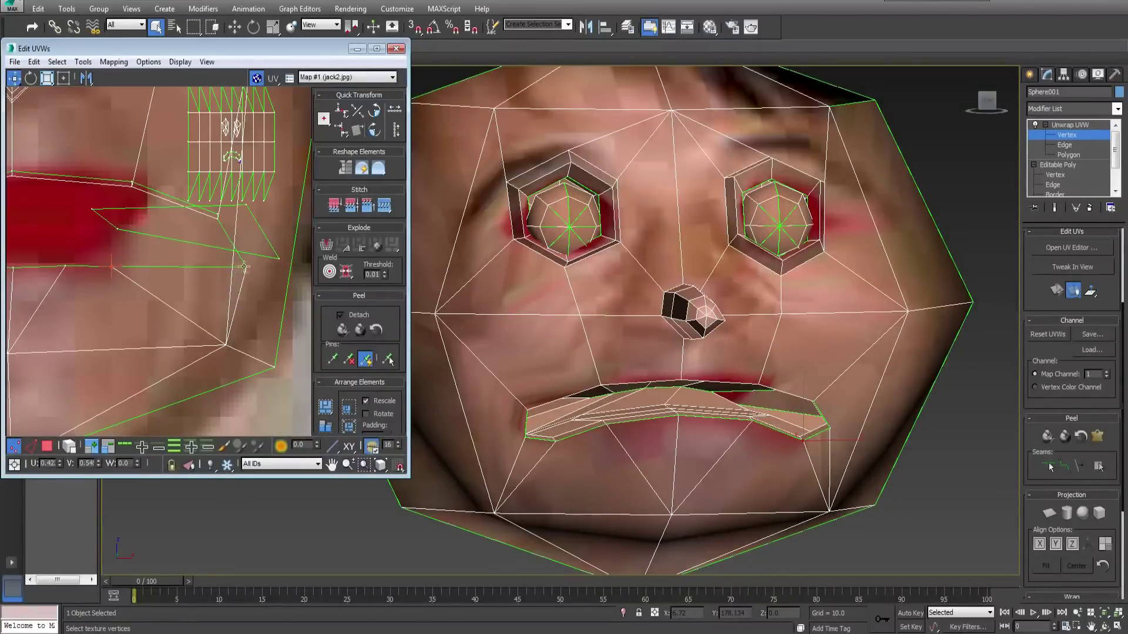
{"action": "middle_click_drag", "start_coordinate": [129, 230], "coordinate": [263, 256]}
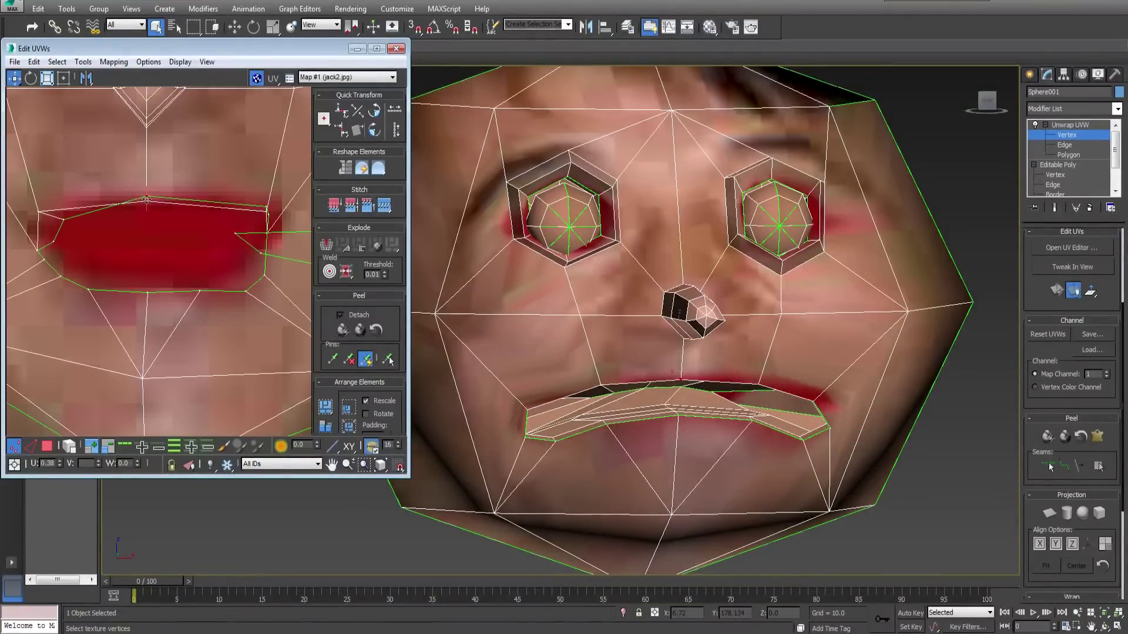
Step: Select all the polygons forming the inside and lower rim of the open mouth
{"action": "left_click", "coordinate": [1068, 155]}
{"action": "middle_click_drag", "start_coordinate": [729, 376], "coordinate": [693, 376], "text": "alt"}
{"action": "scroll", "coordinate": [705, 388], "scroll_direction": "up", "scroll_amount": 3}
{"action": "middle_click_drag", "start_coordinate": [705, 388], "coordinate": [652, 295]}
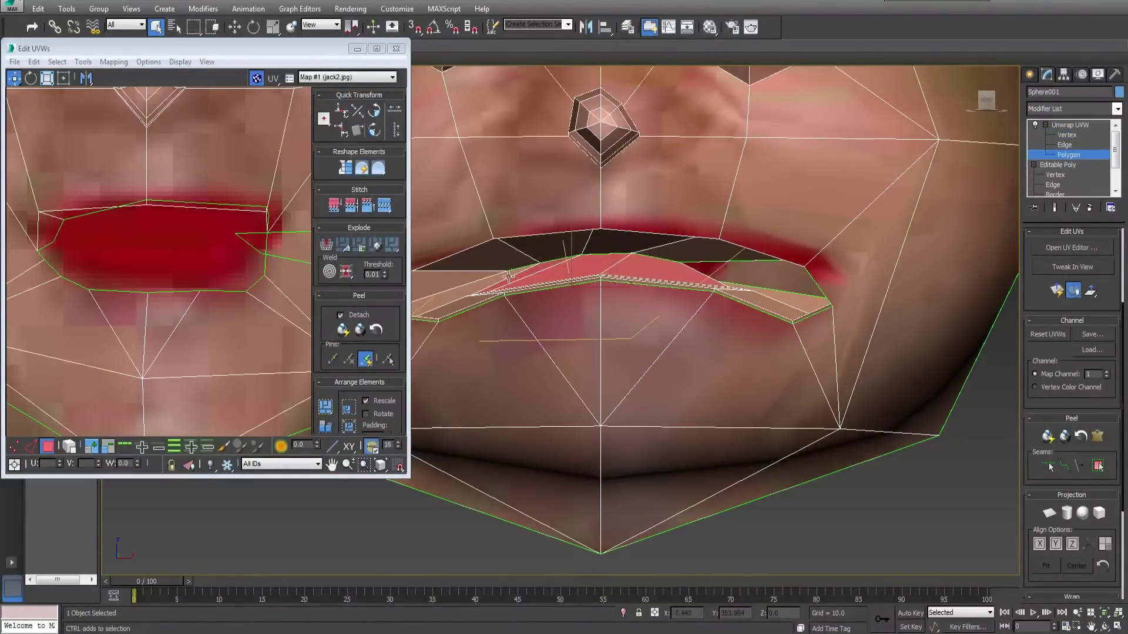
{"action": "middle_click_drag", "start_coordinate": [502, 259], "coordinate": [484, 308], "text": "alt"}
{"action": "left_click", "coordinate": [549, 297], "text": "ctrl"}
{"action": "left_click", "coordinate": [529, 312], "text": "ctrl"}
{"action": "left_click", "coordinate": [684, 328], "text": "ctrl"}
{"action": "middle_click_drag", "start_coordinate": [684, 317], "coordinate": [822, 206], "text": "alt"}
{"action": "left_click", "coordinate": [784, 200], "text": "ctrl"}
{"action": "left_click", "coordinate": [684, 216], "text": "ctrl"}
{"action": "middle_click_drag", "start_coordinate": [675, 218], "coordinate": [620, 123], "text": "alt"}
{"action": "left_click", "coordinate": [621, 121], "text": "ctrl"}
{"action": "left_click", "coordinate": [741, 146], "text": "ctrl"}
{"action": "middle_click_drag", "start_coordinate": [741, 147], "coordinate": [725, 227], "text": "alt"}
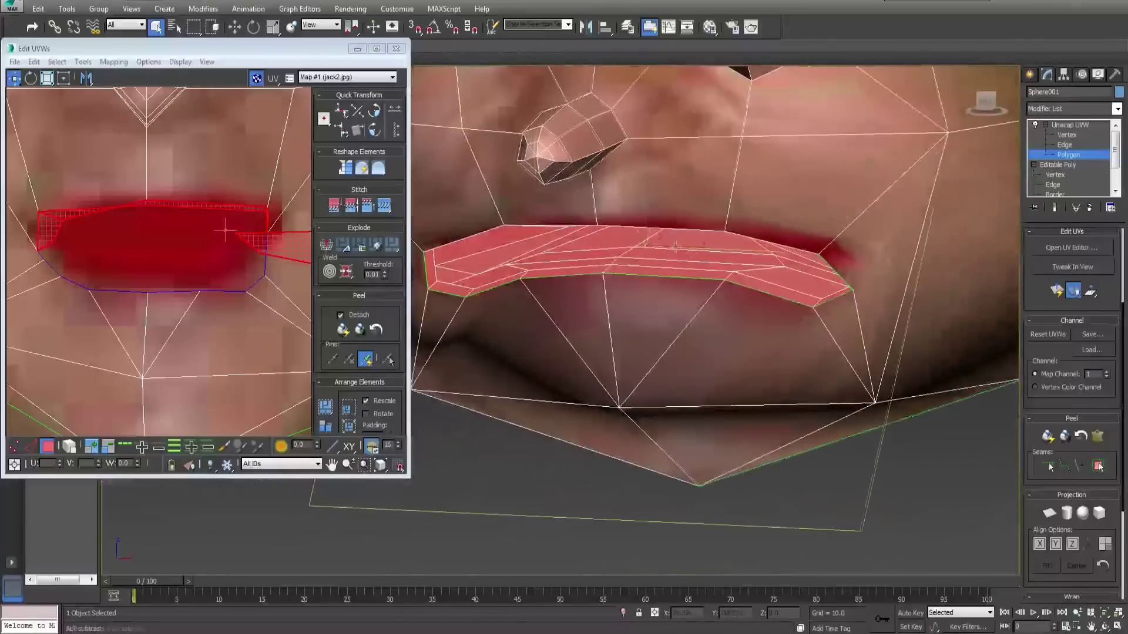
Step: Planar-map the selected mouth polygons and scale their UVs down inside the red lip area of the face image
{"action": "left_click", "coordinate": [1049, 513]}
{"action": "scroll", "coordinate": [220, 311], "scroll_direction": "down", "scroll_amount": 10}
{"action": "left_click", "coordinate": [1088, 544]}
{"action": "left_click", "coordinate": [1049, 513]}
{"action": "middle_click_drag", "start_coordinate": [199, 247], "coordinate": [147, 261]}
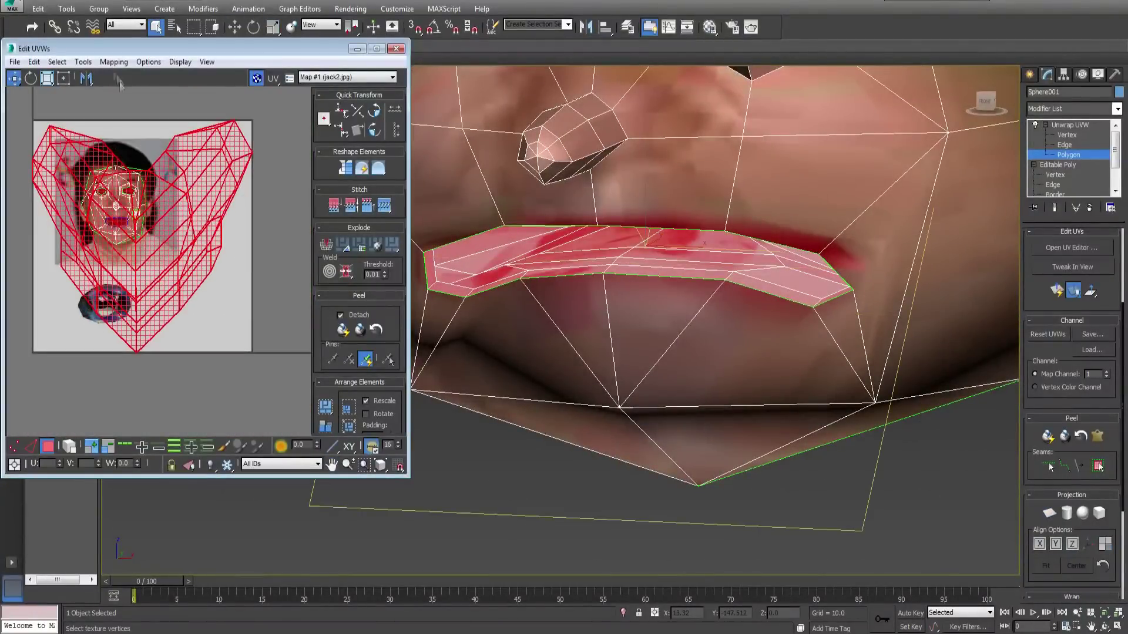
{"action": "left_click_drag", "start_coordinate": [250, 121], "coordinate": [152, 180]}
{"action": "scroll", "coordinate": [118, 227], "scroll_direction": "up", "scroll_amount": 10}
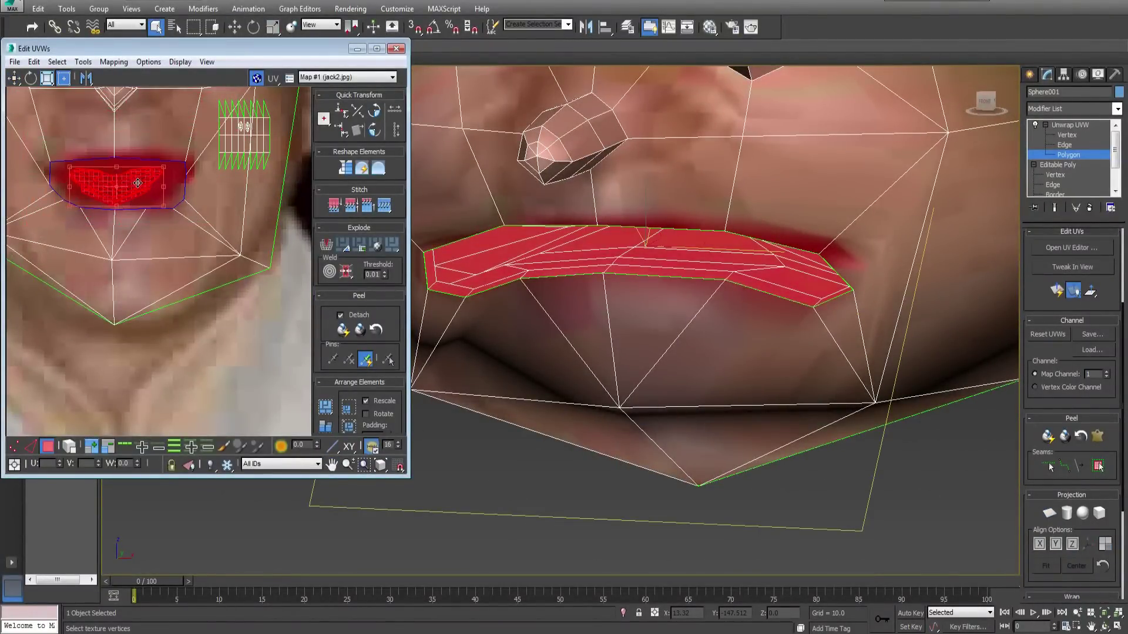
{"action": "left_click", "coordinate": [176, 190]}
Step: Select the polygons behind the eyeball in the eye socket on the left of the face, growing the selection to cover them
{"action": "middle_click_drag", "start_coordinate": [805, 286], "coordinate": [806, 316], "text": "alt"}
{"action": "scroll", "coordinate": [806, 316], "scroll_direction": "down", "scroll_amount": 8}
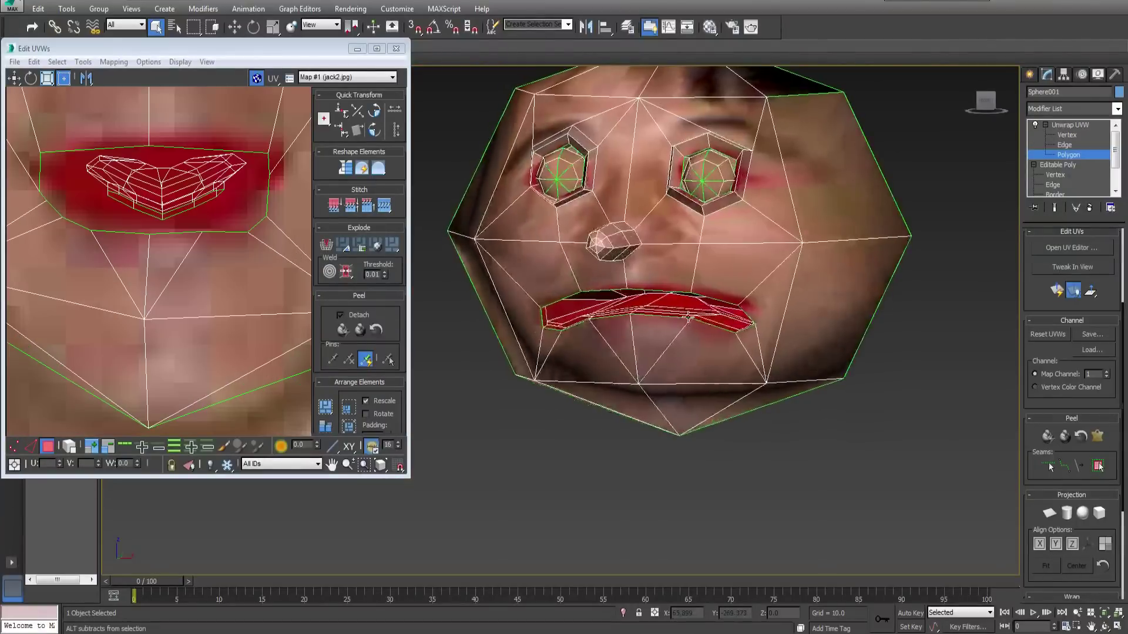
{"action": "scroll", "coordinate": [188, 288], "scroll_direction": "down", "scroll_amount": 5}
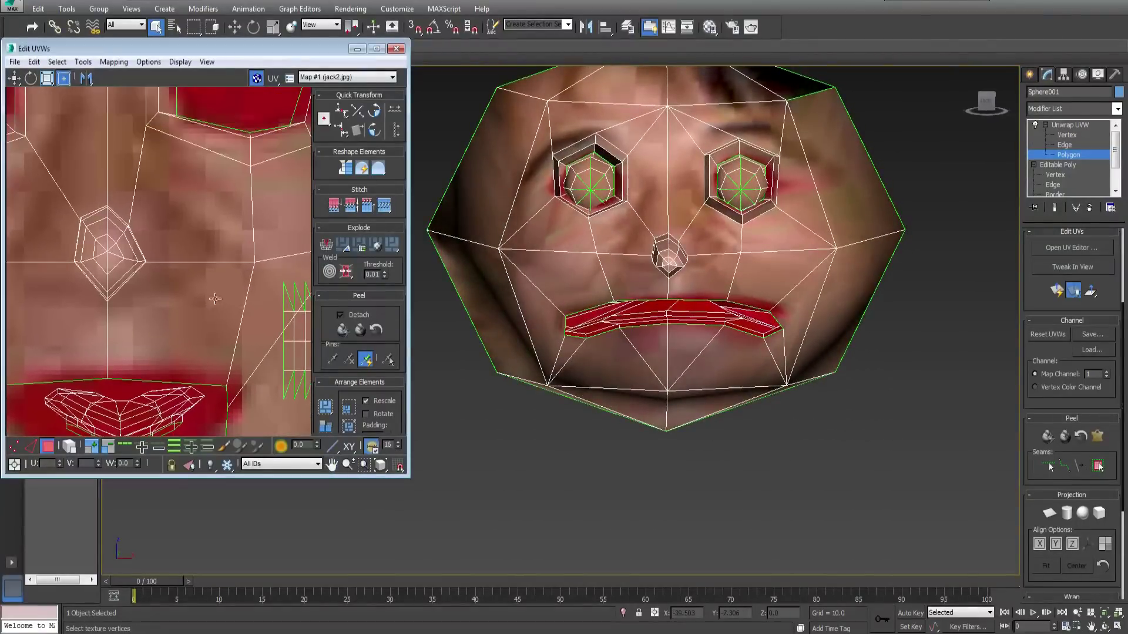
{"action": "scroll", "coordinate": [680, 241], "scroll_direction": "up", "scroll_amount": 8}
{"action": "middle_click_drag", "start_coordinate": [680, 241], "coordinate": [617, 291]}
{"action": "middle_click_drag", "start_coordinate": [499, 265], "coordinate": [619, 229]}
{"action": "scroll", "coordinate": [620, 229], "scroll_direction": "up", "scroll_amount": 4}
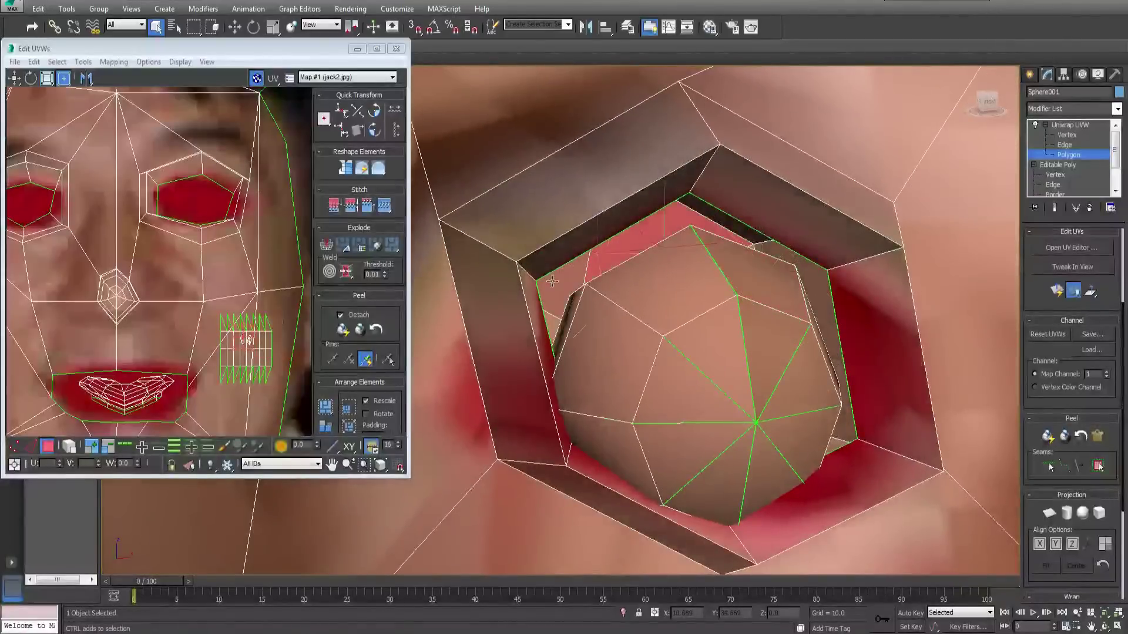
{"action": "middle_click_drag", "start_coordinate": [552, 281], "coordinate": [578, 358], "text": "alt"}
{"action": "left_click", "coordinate": [573, 335], "text": "ctrl"}
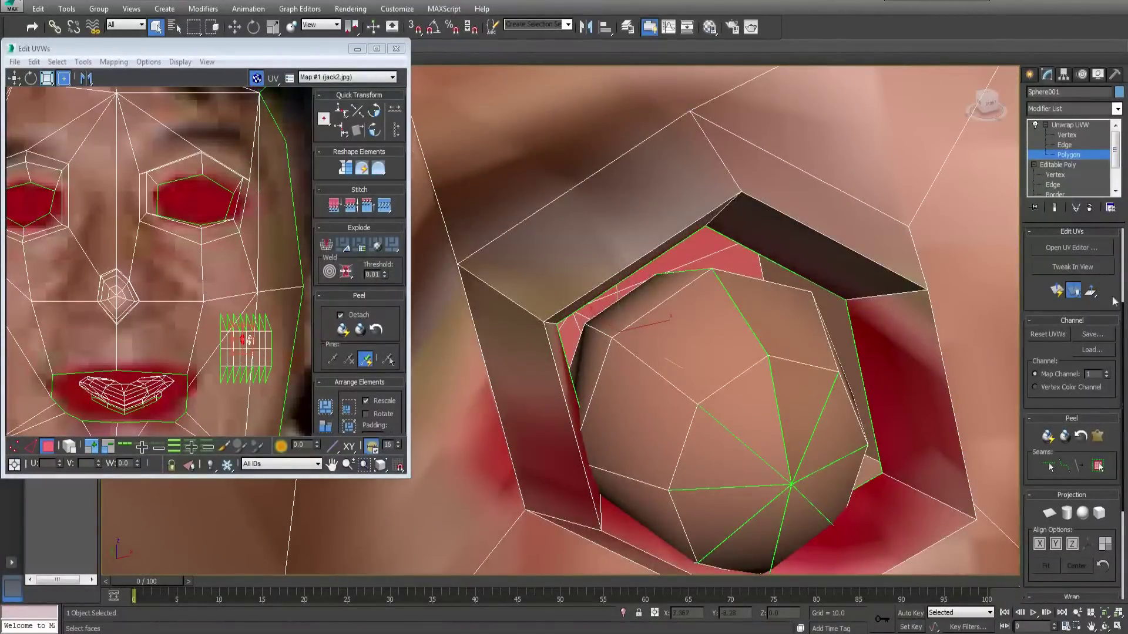
{"action": "left_click_drag", "start_coordinate": [1114, 301], "coordinate": [1116, 435]}
{"action": "left_click", "coordinate": [1038, 283]}
{"action": "middle_click_drag", "start_coordinate": [810, 305], "coordinate": [763, 294], "text": "alt"}
{"action": "left_click", "coordinate": [1039, 283]}
{"action": "left_click", "coordinate": [1056, 283]}
{"action": "scroll", "coordinate": [263, 237], "scroll_direction": "down", "scroll_amount": 3}
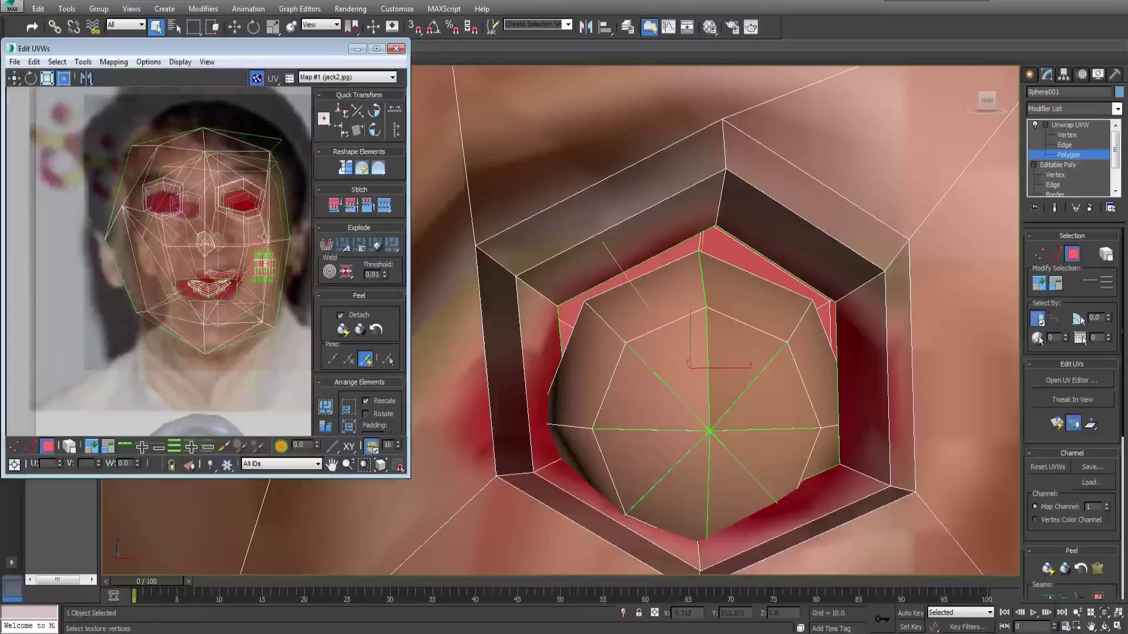
Step: Planar-map the selected socket polygons and scale their UVs down inside the red area of the matching eye in the image
{"action": "left_click_drag", "start_coordinate": [1116, 434], "coordinate": [1116, 301]}
{"action": "left_click", "coordinate": [1050, 512]}
{"action": "middle_click_drag", "start_coordinate": [111, 244], "coordinate": [111, 181]}
{"action": "left_click", "coordinate": [1055, 517]}
{"action": "left_click_drag", "start_coordinate": [189, 410], "coordinate": [122, 174]}
{"action": "left_click_drag", "start_coordinate": [106, 167], "coordinate": [194, 148]}
{"action": "scroll", "coordinate": [193, 148], "scroll_direction": "up", "scroll_amount": 5}
{"action": "middle_click_drag", "start_coordinate": [203, 152], "coordinate": [202, 186]}
{"action": "left_click_drag", "start_coordinate": [238, 200], "coordinate": [180, 184]}
{"action": "left_click_drag", "start_coordinate": [164, 172], "coordinate": [174, 177]}
{"action": "left_click", "coordinate": [59, 329]}
Step: Select the polygons behind the eyeball in the other eye socket by growing the selection
{"action": "scroll", "coordinate": [127, 239], "scroll_direction": "down", "scroll_amount": 4}
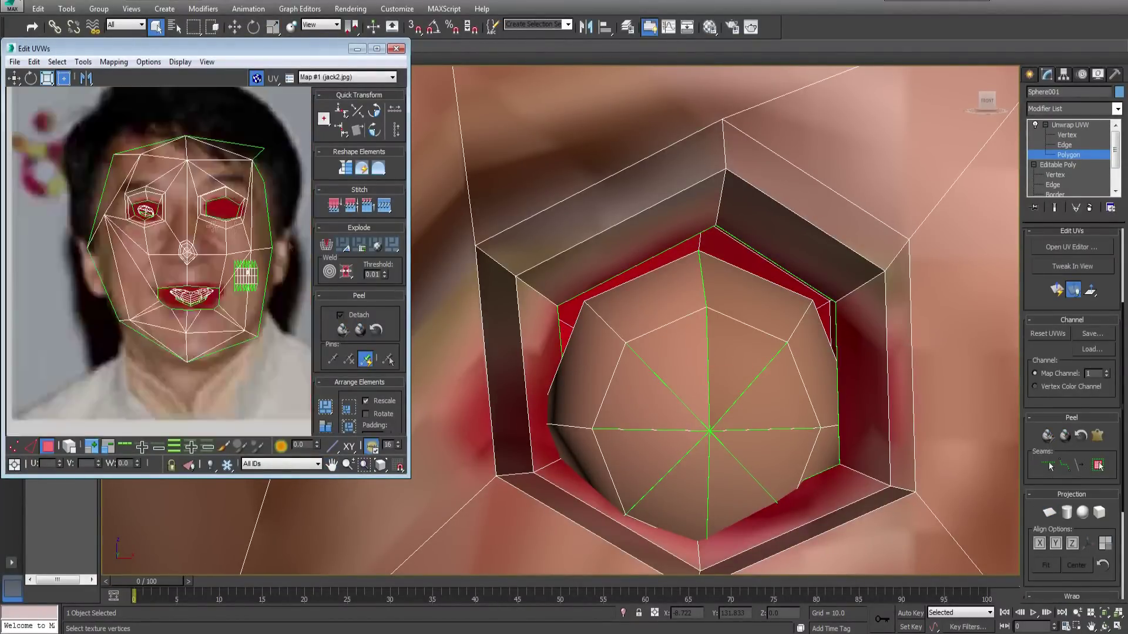
{"action": "scroll", "coordinate": [705, 353], "scroll_direction": "down", "scroll_amount": 5}
{"action": "middle_click_drag", "start_coordinate": [764, 353], "coordinate": [649, 332]}
{"action": "scroll", "coordinate": [793, 329], "scroll_direction": "up", "scroll_amount": 4}
{"action": "middle_click_drag", "start_coordinate": [793, 329], "coordinate": [696, 323], "text": "alt"}
{"action": "scroll", "coordinate": [1057, 294], "scroll_direction": "up", "scroll_amount": 3}
{"action": "left_click", "coordinate": [664, 354]}
{"action": "left_click", "coordinate": [693, 321]}
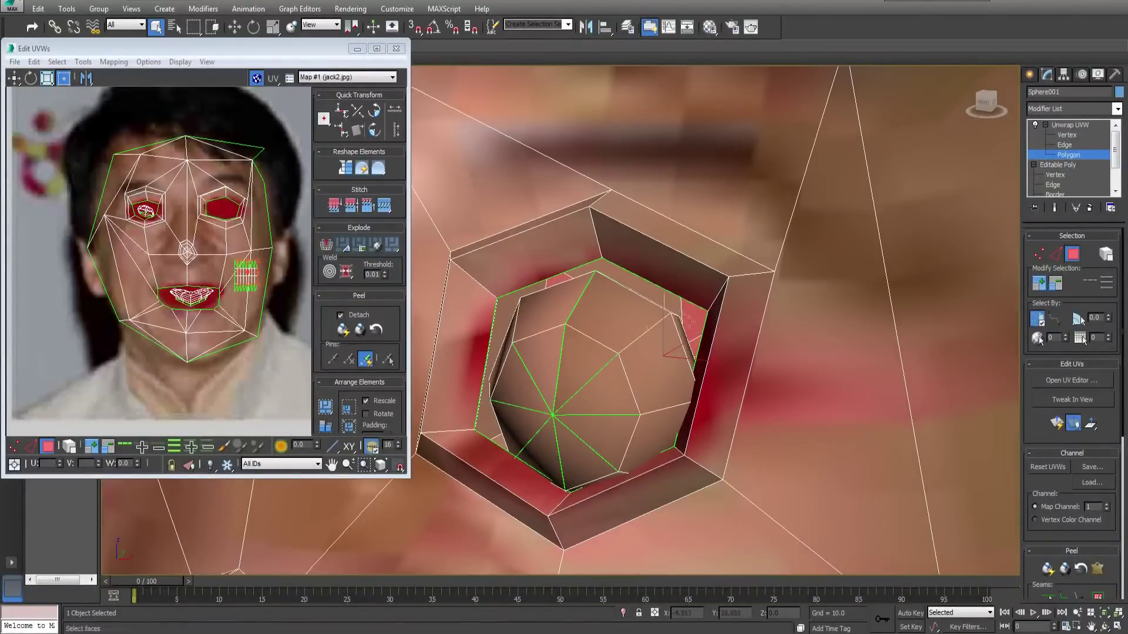
{"action": "left_click", "coordinate": [1039, 284]}
{"action": "key", "text": "ctrl+z"}
{"action": "scroll", "coordinate": [1056, 464], "scroll_direction": "down", "scroll_amount": 3}
Step: Planar-map the second socket's polygons and fit their UVs inside the red area of the other eye in the image
{"action": "left_click", "coordinate": [1049, 478]}
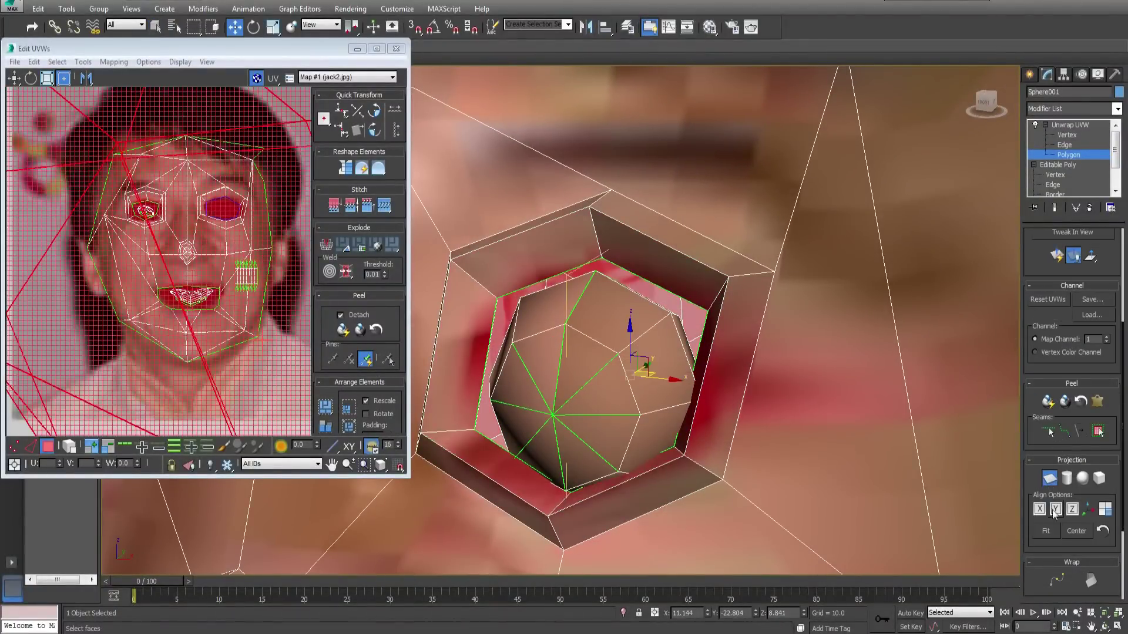
{"action": "left_click", "coordinate": [1049, 477]}
{"action": "scroll", "coordinate": [171, 223], "scroll_direction": "down", "scroll_amount": 5}
{"action": "scroll", "coordinate": [141, 185], "scroll_direction": "up", "scroll_amount": 3}
{"action": "left_click_drag", "start_coordinate": [221, 272], "coordinate": [237, 241]}
{"action": "scroll", "coordinate": [223, 234], "scroll_direction": "up", "scroll_amount": 5}
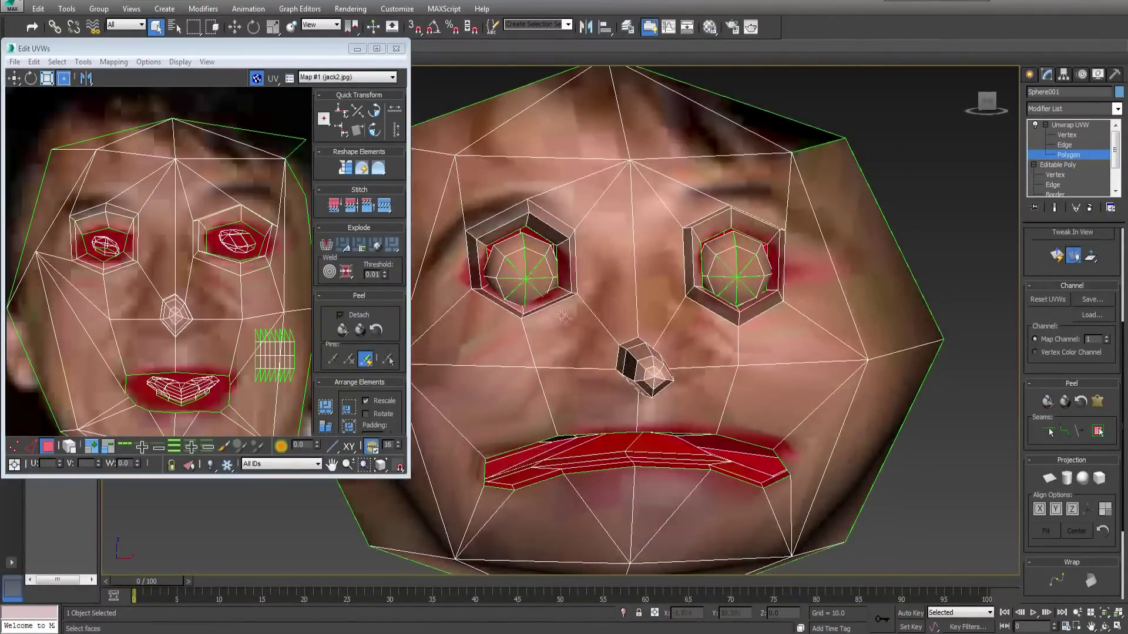
Step: Select all polygons of both eyeballs by picking a polygon on each and growing the selection
{"action": "scroll", "coordinate": [538, 286], "scroll_direction": "up", "scroll_amount": 2}
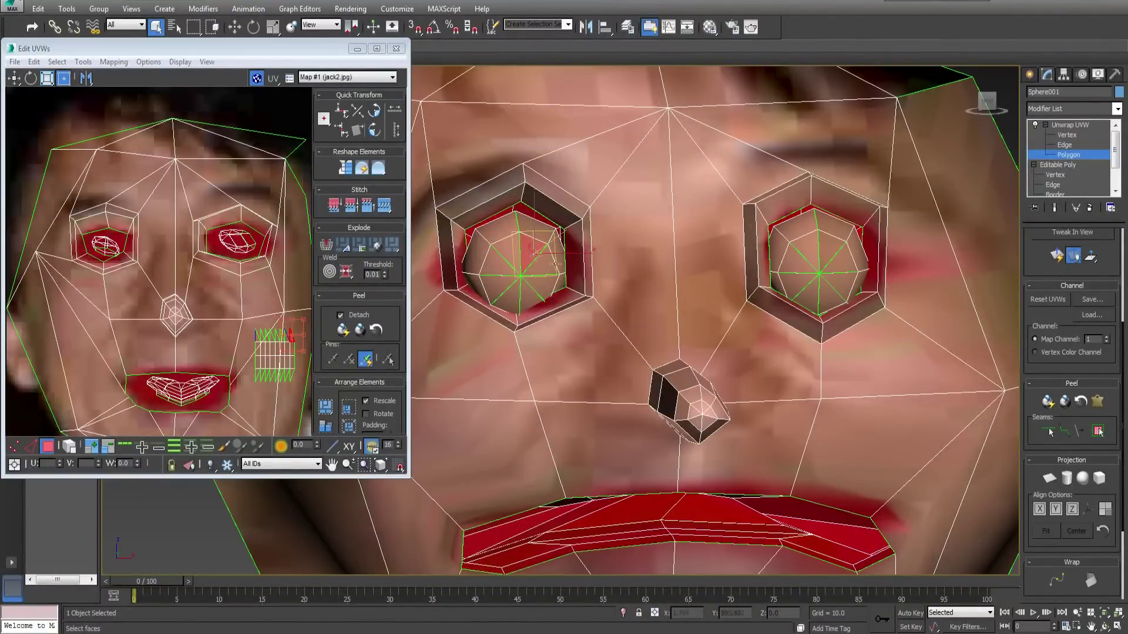
{"action": "left_click", "coordinate": [825, 247], "text": "ctrl"}
{"action": "scroll", "coordinate": [1080, 294], "scroll_direction": "up", "scroll_amount": 3}
{"action": "left_click", "coordinate": [1038, 285]}
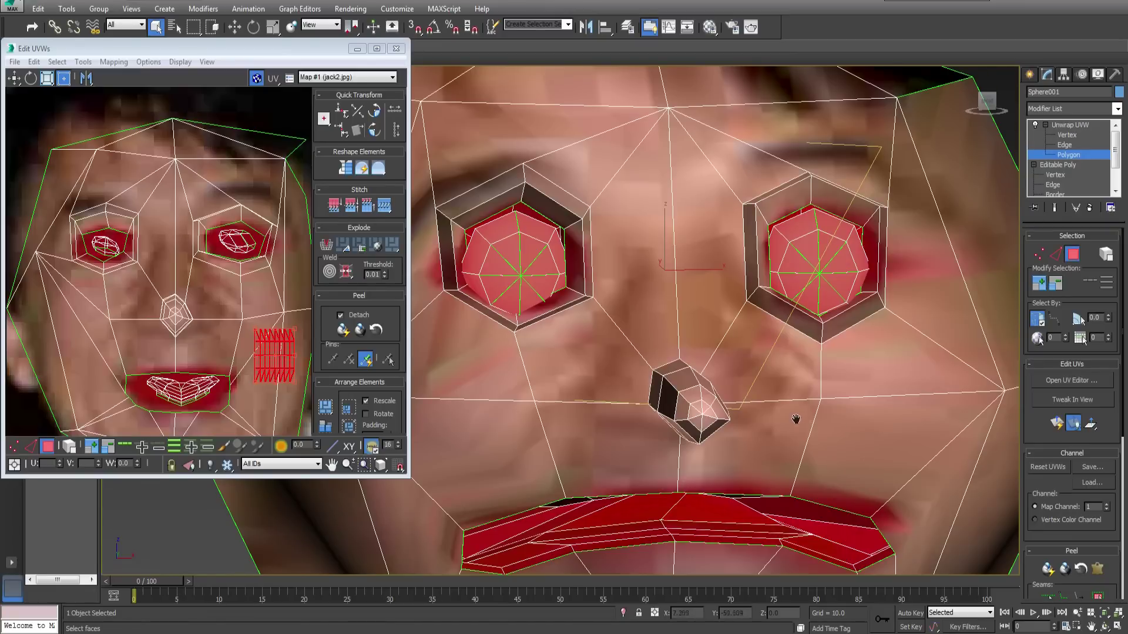
{"action": "scroll", "coordinate": [777, 338], "scroll_direction": "down", "scroll_amount": 2}
{"action": "middle_click_drag", "start_coordinate": [796, 419], "coordinate": [720, 316]}
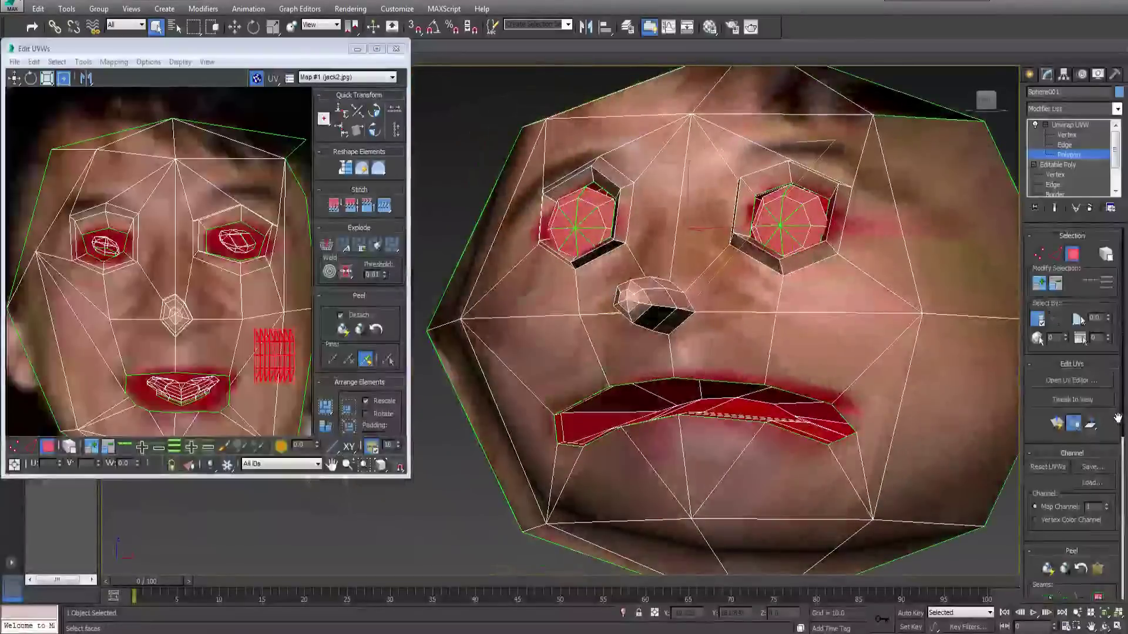
Step: Planar-map both eyeballs and scale their UVs down beside the separate eye picture below the face
{"action": "scroll", "coordinate": [1118, 418], "scroll_direction": "down", "scroll_amount": 4}
{"action": "left_click", "coordinate": [1050, 411]}
{"action": "scroll", "coordinate": [227, 222], "scroll_direction": "down", "scroll_amount": 8}
{"action": "left_click", "coordinate": [1053, 411]}
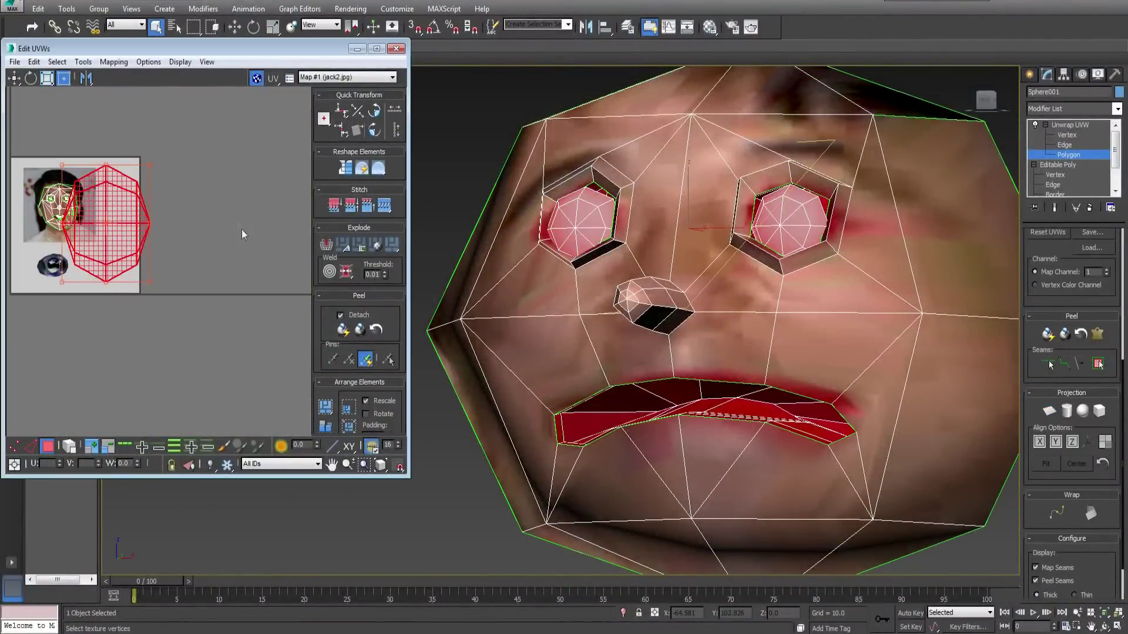
{"action": "left_click_drag", "start_coordinate": [150, 163], "coordinate": [87, 240]}
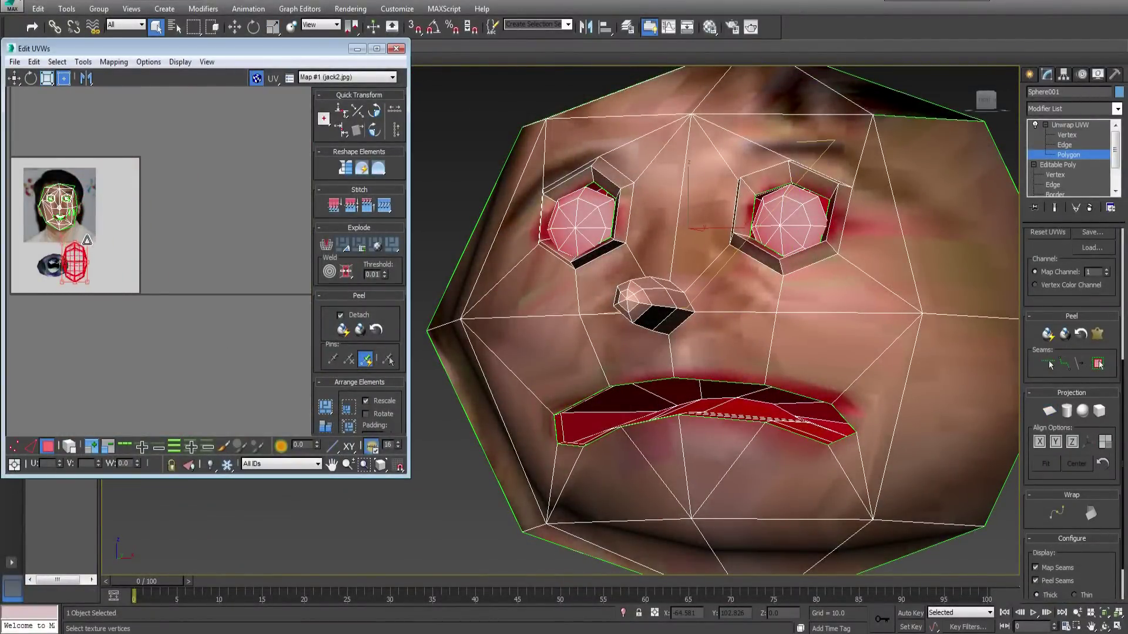
Step: Move the eyeball UVs onto the dark blue rim of the eye picture and scale them smaller
{"action": "scroll", "coordinate": [69, 276], "scroll_direction": "up", "scroll_amount": 8}
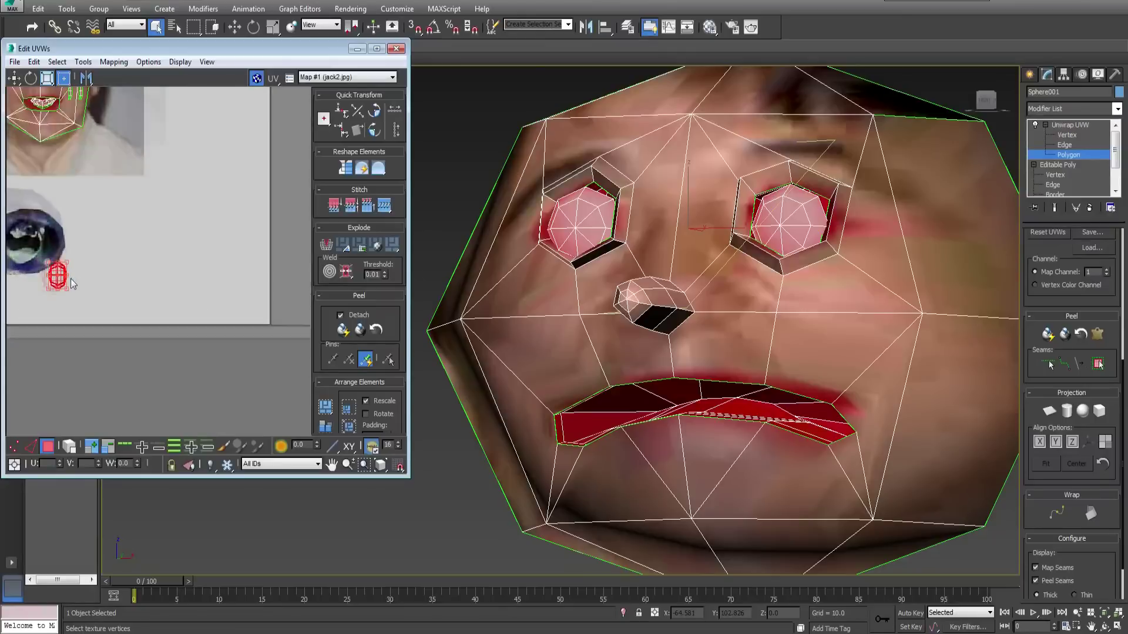
{"action": "middle_click_drag", "start_coordinate": [69, 278], "coordinate": [303, 285]}
{"action": "left_click_drag", "start_coordinate": [283, 296], "coordinate": [274, 246]}
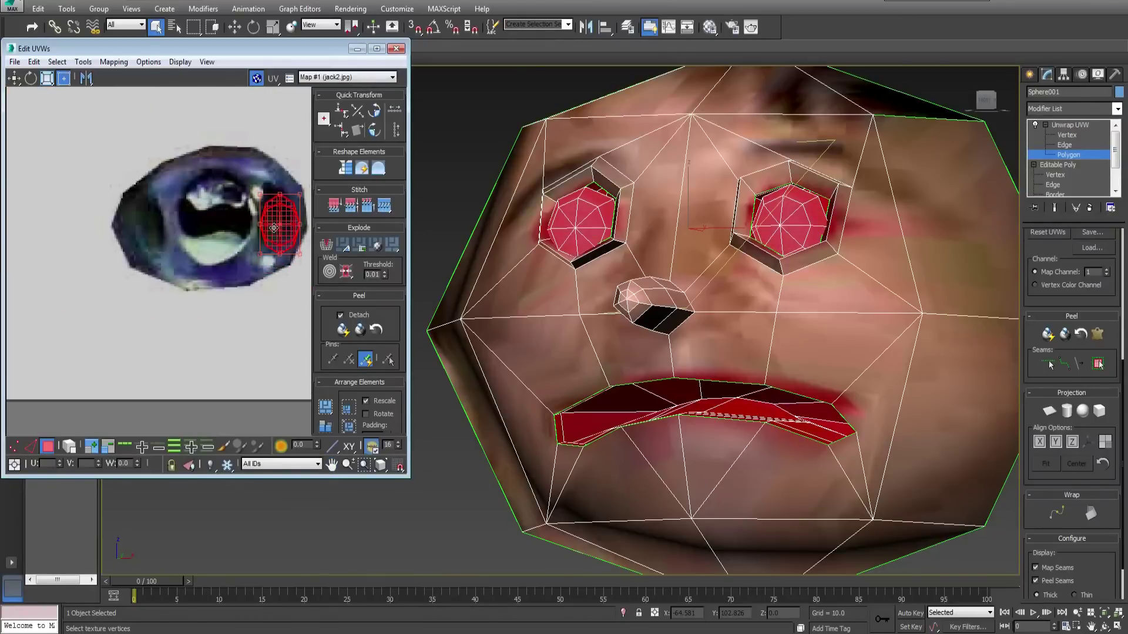
{"action": "scroll", "coordinate": [273, 245], "scroll_direction": "up", "scroll_amount": 5}
{"action": "left_click_drag", "start_coordinate": [283, 265], "coordinate": [256, 217]}
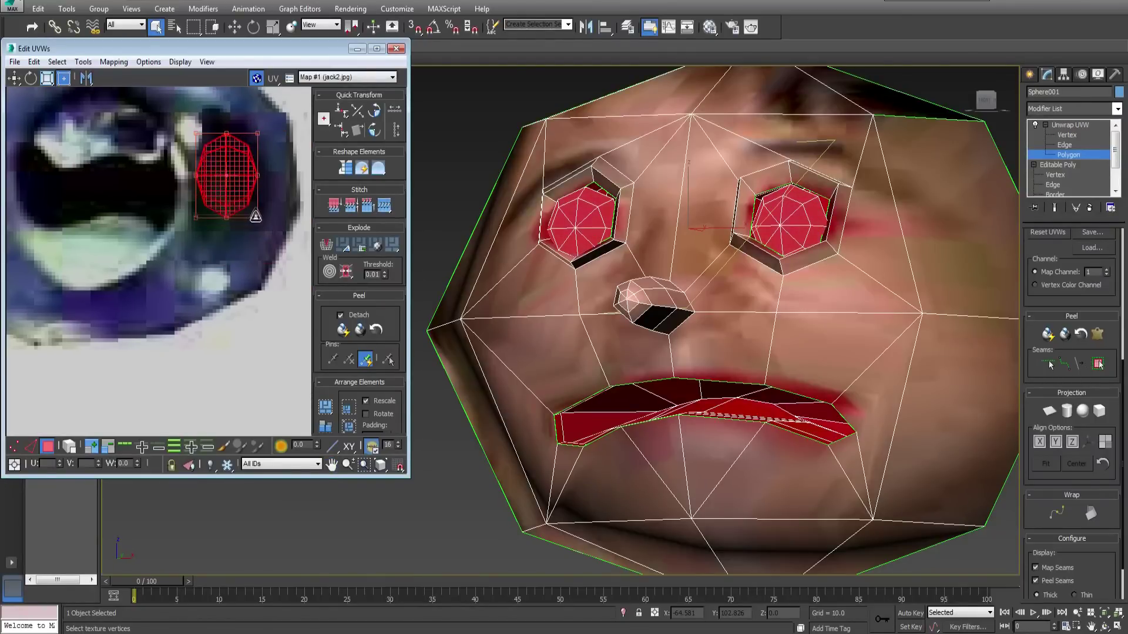
{"action": "left_click_drag", "start_coordinate": [232, 172], "coordinate": [260, 234]}
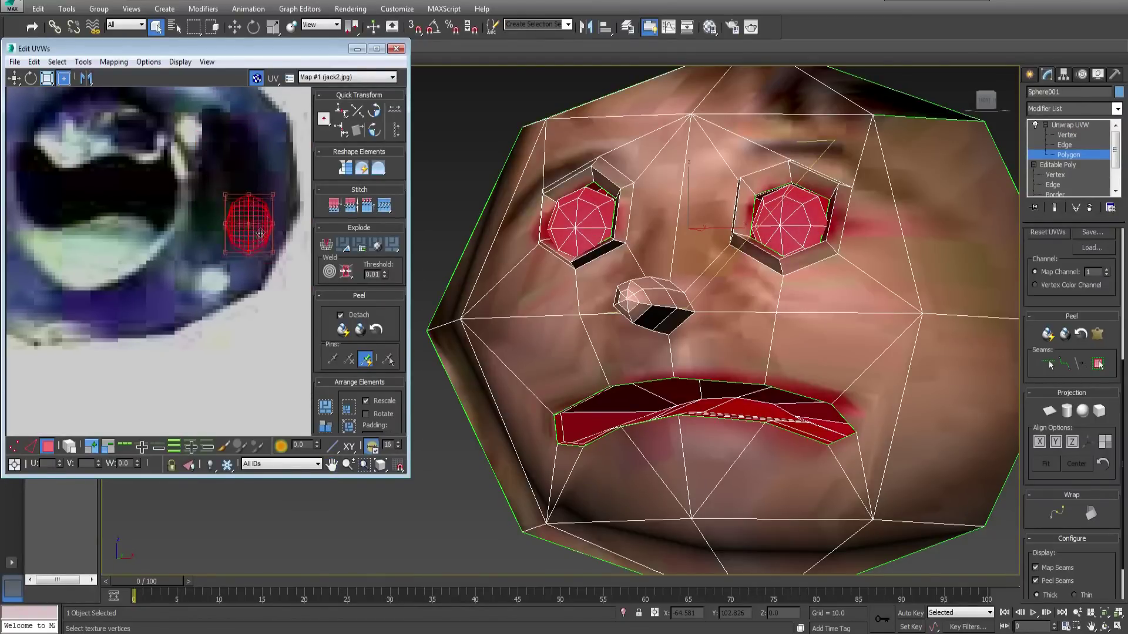
Step: Select the front polygons around the centre of each eyeball and grow the selection outward
{"action": "left_click", "coordinate": [461, 140]}
{"action": "middle_click_drag", "start_coordinate": [469, 144], "coordinate": [579, 254], "text": "alt"}
{"action": "scroll", "coordinate": [580, 254], "scroll_direction": "up", "scroll_amount": 4}
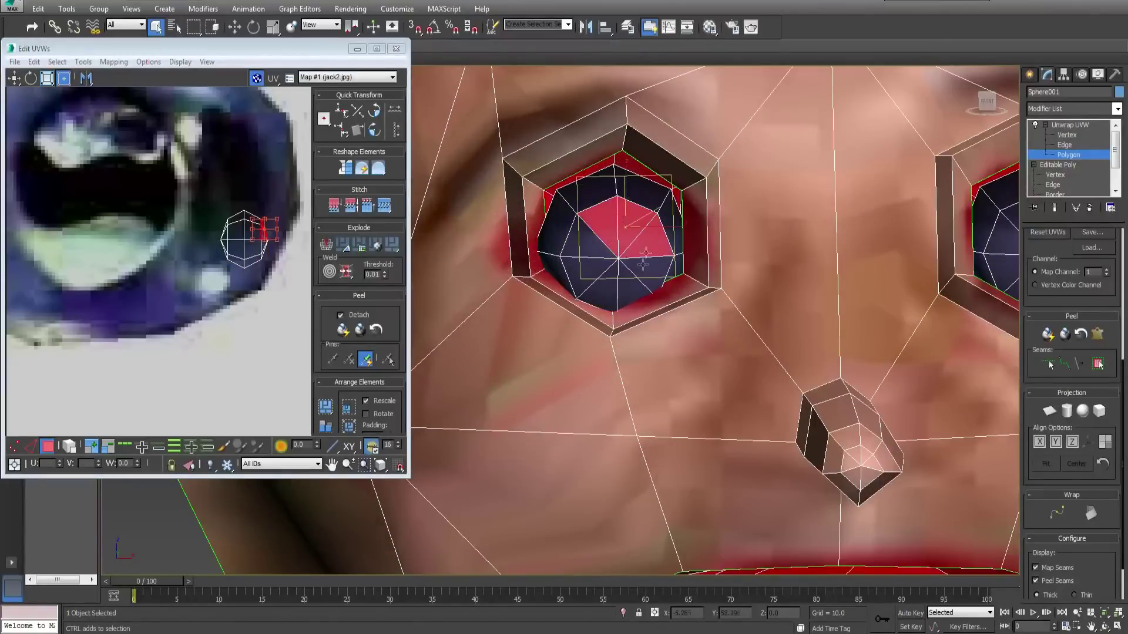
{"action": "left_click", "coordinate": [564, 217], "text": "ctrl"}
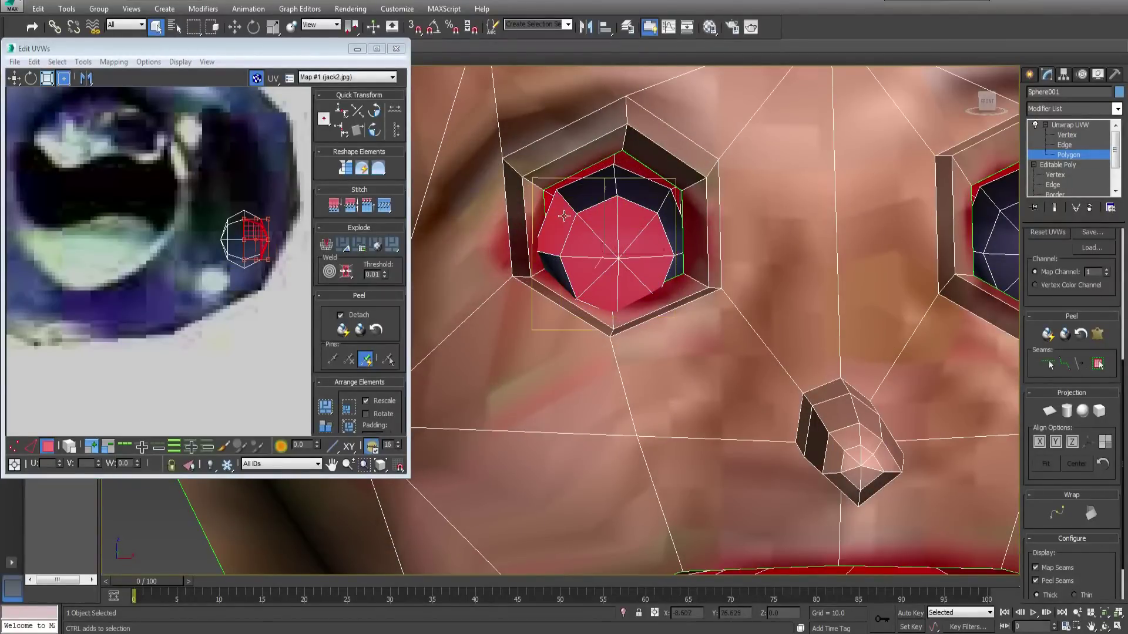
{"action": "key", "text": "ctrl+z"}
{"action": "middle_click_drag", "start_coordinate": [794, 286], "coordinate": [536, 322]}
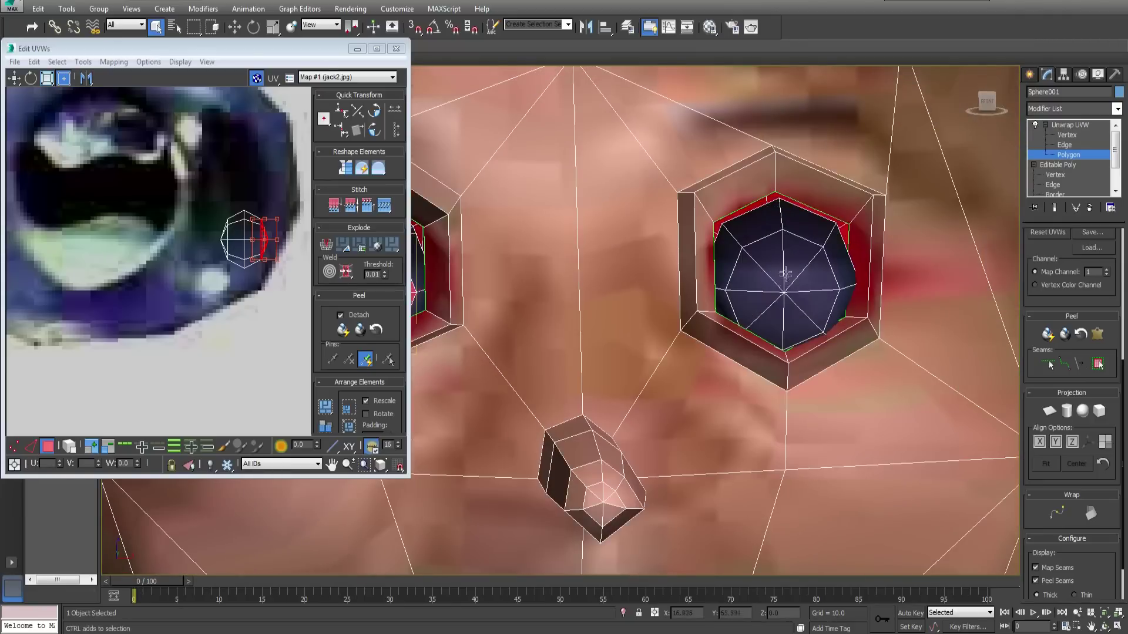
{"action": "left_click", "coordinate": [814, 308], "text": "ctrl"}
{"action": "left_click", "coordinate": [818, 273], "text": "ctrl"}
{"action": "scroll", "coordinate": [1069, 305], "scroll_direction": "up", "scroll_amount": 5}
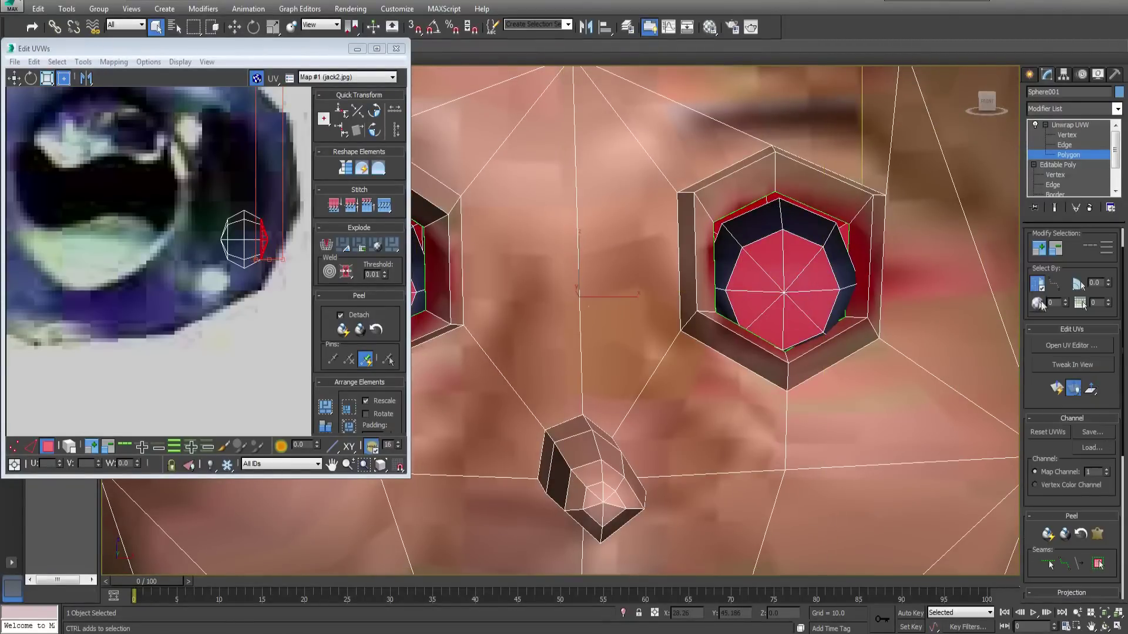
{"action": "left_click", "coordinate": [1039, 280]}
Step: Planar-map the selected front polygons of both eyeballs with the projection aligned to Y
{"action": "scroll", "coordinate": [938, 335], "scroll_direction": "down", "scroll_amount": 6}
{"action": "scroll", "coordinate": [1069, 305], "scroll_direction": "down", "scroll_amount": 5}
{"action": "left_click", "coordinate": [1049, 438]}
{"action": "scroll", "coordinate": [98, 298], "scroll_direction": "down", "scroll_amount": 8}
{"action": "left_click", "coordinate": [1055, 470]}
{"action": "left_click", "coordinate": [1049, 439]}
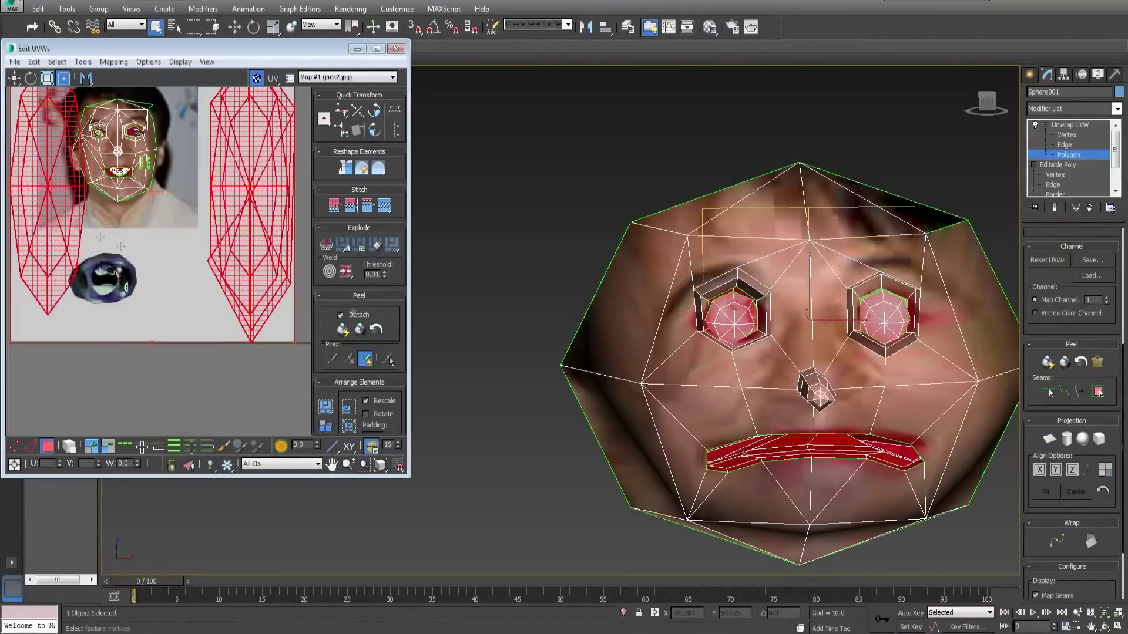
Step: Scale down the front eyeball UVs and move them off the face image toward the texture's lower corner
{"action": "scroll", "coordinate": [94, 353], "scroll_direction": "down", "scroll_amount": 4}
{"action": "left_click_drag", "start_coordinate": [212, 171], "coordinate": [196, 300]}
{"action": "left_click_drag", "start_coordinate": [176, 323], "coordinate": [254, 386]}
{"action": "middle_click_drag", "start_coordinate": [267, 345], "coordinate": [247, 231]}
{"action": "left_click_drag", "start_coordinate": [264, 242], "coordinate": [141, 267]}
{"action": "scroll", "coordinate": [117, 275], "scroll_direction": "up", "scroll_amount": 5}
{"action": "scroll", "coordinate": [126, 258], "scroll_direction": "up", "scroll_amount": 4}
{"action": "left_click_drag", "start_coordinate": [260, 130], "coordinate": [187, 177]}
{"action": "left_click_drag", "start_coordinate": [88, 352], "coordinate": [279, 196]}
Step: Separate the round eyeball UV islands from the leftover eyeball pieces outside the texture's lower corner
{"action": "middle_click_drag", "start_coordinate": [279, 196], "coordinate": [157, 247]}
{"action": "scroll", "coordinate": [148, 244], "scroll_direction": "down", "scroll_amount": 3}
{"action": "left_click", "coordinate": [206, 241]}
{"action": "left_click_drag", "start_coordinate": [157, 247], "coordinate": [215, 335]}
{"action": "left_click_drag", "start_coordinate": [206, 259], "coordinate": [264, 200]}
{"action": "left_click_drag", "start_coordinate": [237, 148], "coordinate": [297, 144]}
{"action": "scroll", "coordinate": [298, 169], "scroll_direction": "down", "scroll_amount": 3}
{"action": "middle_click_drag", "start_coordinate": [298, 169], "coordinate": [121, 163]}
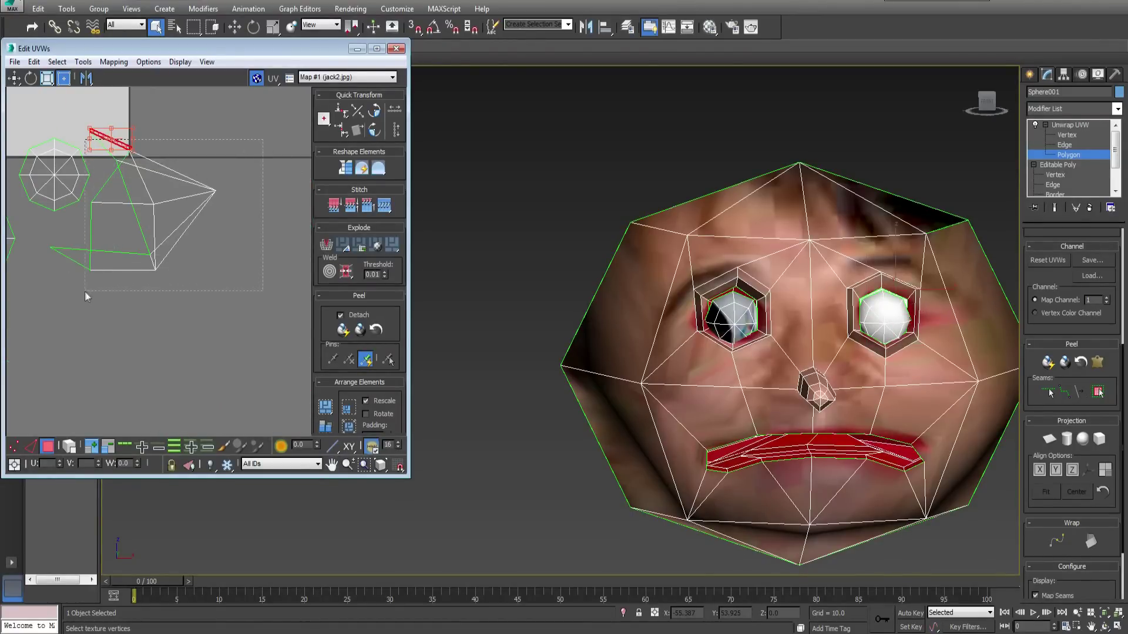
Step: Scale down the leftover eyeball UV pieces and place them on the red eye socket area of the face image
{"action": "left_click_drag", "start_coordinate": [86, 292], "coordinate": [84, 291]}
{"action": "middle_click_drag", "start_coordinate": [818, 389], "coordinate": [567, 340], "text": "alt"}
{"action": "middle_click_drag", "start_coordinate": [790, 346], "coordinate": [810, 320]}
{"action": "middle_click_drag", "start_coordinate": [263, 321], "coordinate": [272, 325]}
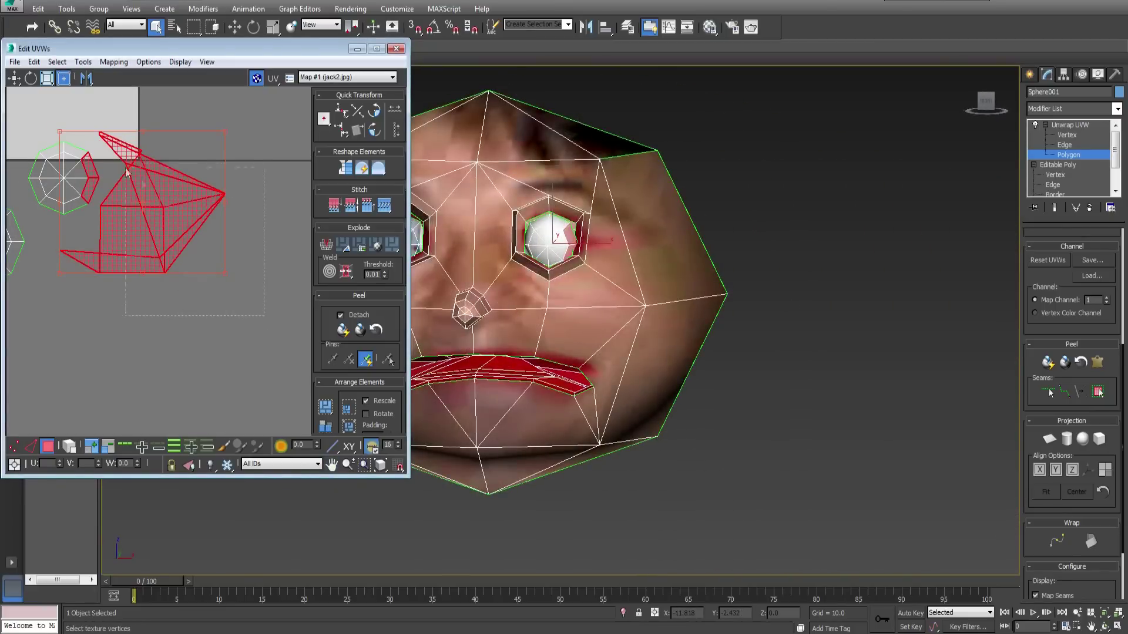
{"action": "left_click_drag", "start_coordinate": [138, 206], "coordinate": [136, 160]}
{"action": "scroll", "coordinate": [135, 155], "scroll_direction": "down", "scroll_amount": 5}
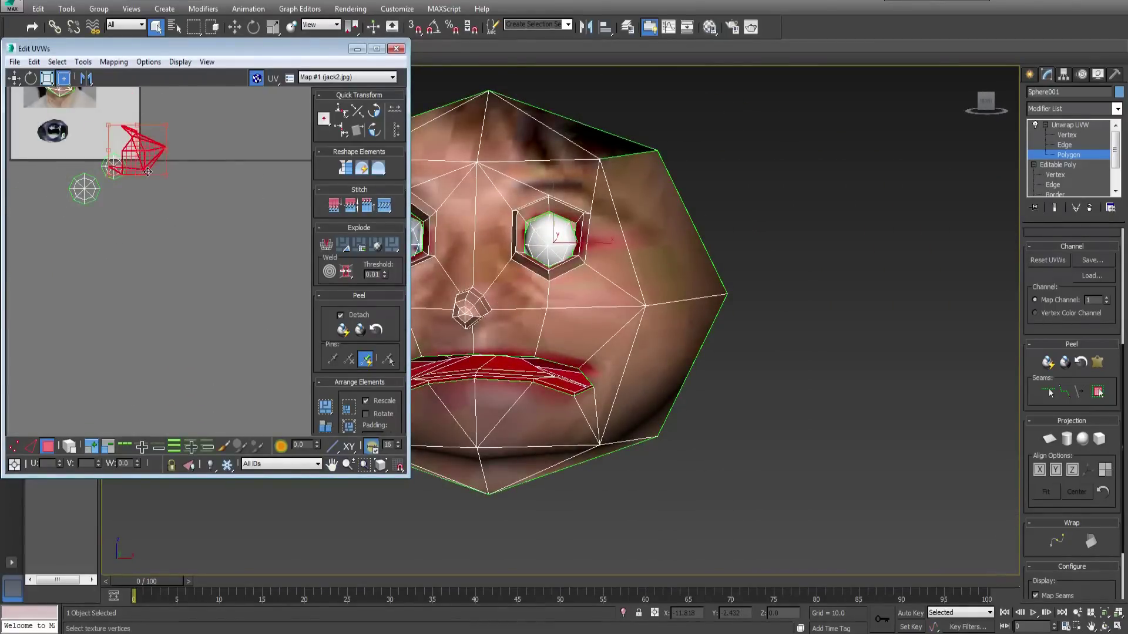
{"action": "middle_click_drag", "start_coordinate": [135, 155], "coordinate": [196, 249]}
{"action": "left_click_drag", "start_coordinate": [196, 250], "coordinate": [101, 151]}
{"action": "scroll", "coordinate": [98, 157], "scroll_direction": "up", "scroll_amount": 7}
{"action": "left_click_drag", "start_coordinate": [190, 160], "coordinate": [161, 183]}
{"action": "scroll", "coordinate": [170, 182], "scroll_direction": "up", "scroll_amount": 5}
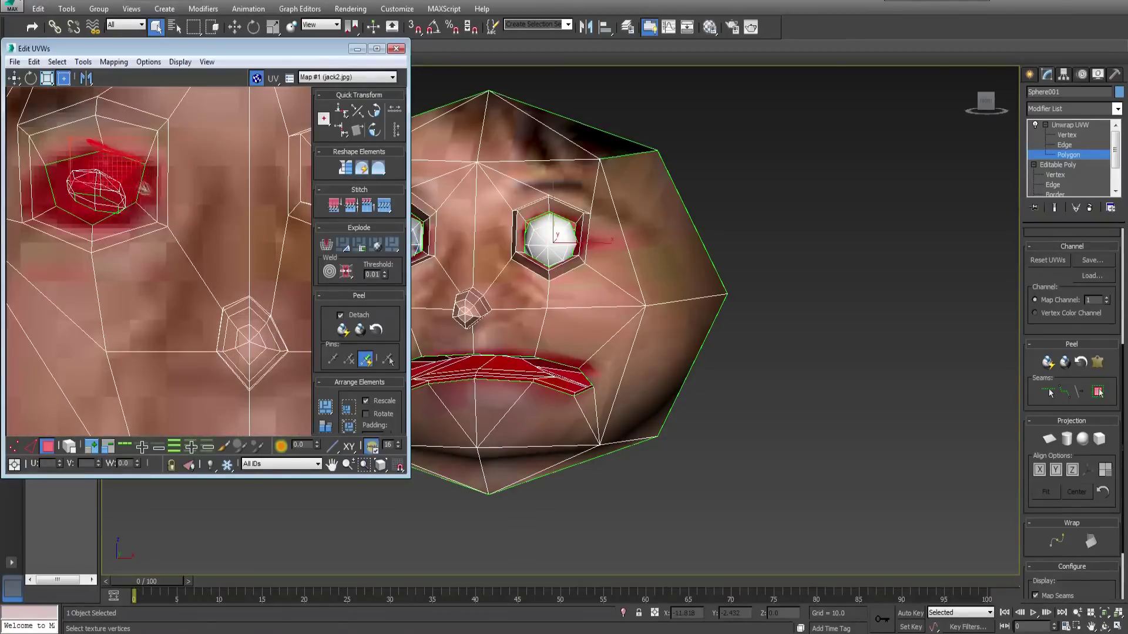
{"action": "left_click", "coordinate": [177, 273]}
Step: Stack one round eyeball UV island on the other and scale it up to match the other's outline
{"action": "scroll", "coordinate": [177, 274], "scroll_direction": "down", "scroll_amount": 5}
{"action": "scroll", "coordinate": [188, 282], "scroll_direction": "down", "scroll_amount": 2}
{"action": "middle_click_drag", "start_coordinate": [199, 405], "coordinate": [114, 191]}
{"action": "left_click", "coordinate": [237, 281]}
{"action": "left_click_drag", "start_coordinate": [237, 280], "coordinate": [150, 331]}
{"action": "scroll", "coordinate": [150, 329], "scroll_direction": "up", "scroll_amount": 6}
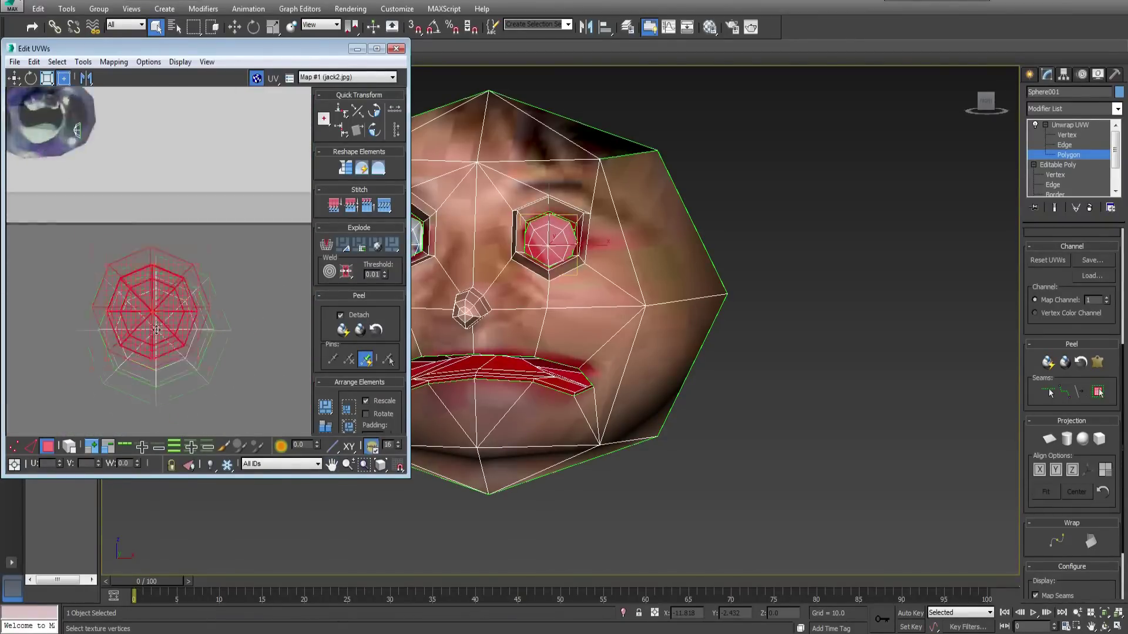
{"action": "middle_click_drag", "start_coordinate": [150, 327], "coordinate": [149, 272]}
{"action": "scroll", "coordinate": [156, 246], "scroll_direction": "down", "scroll_amount": 2}
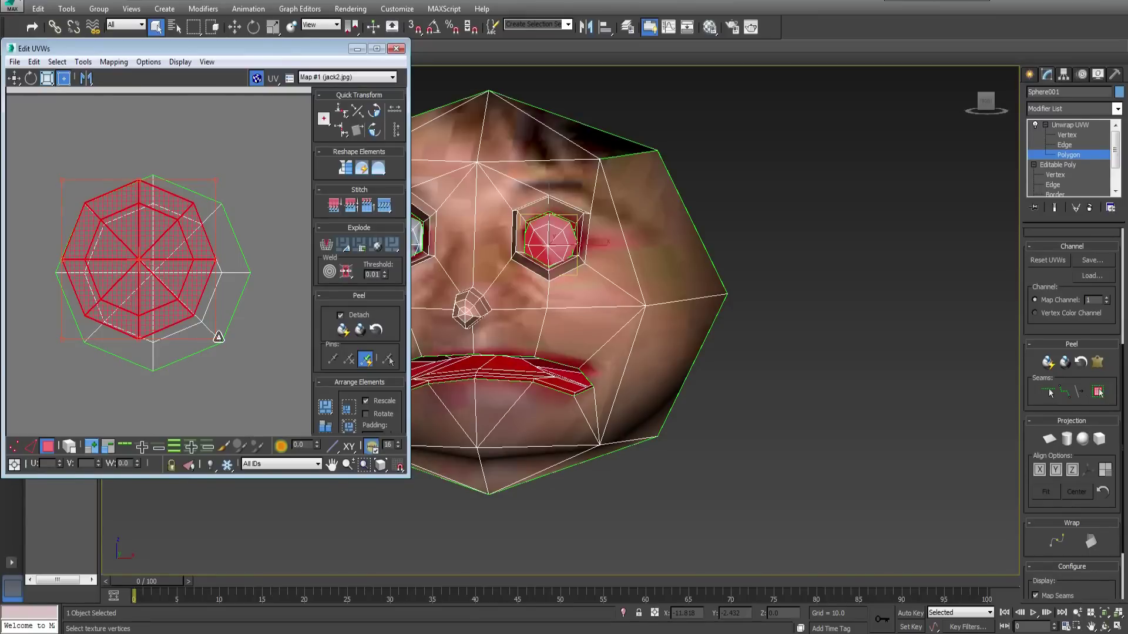
{"action": "left_click_drag", "start_coordinate": [219, 336], "coordinate": [251, 368]}
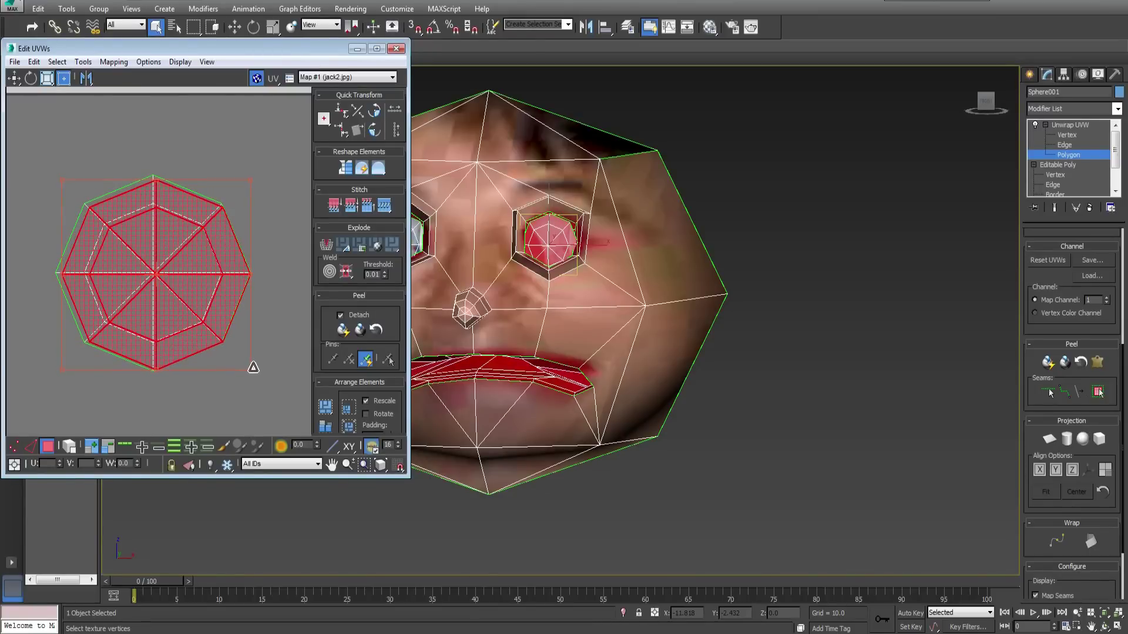
{"action": "left_click_drag", "start_coordinate": [202, 334], "coordinate": [197, 330]}
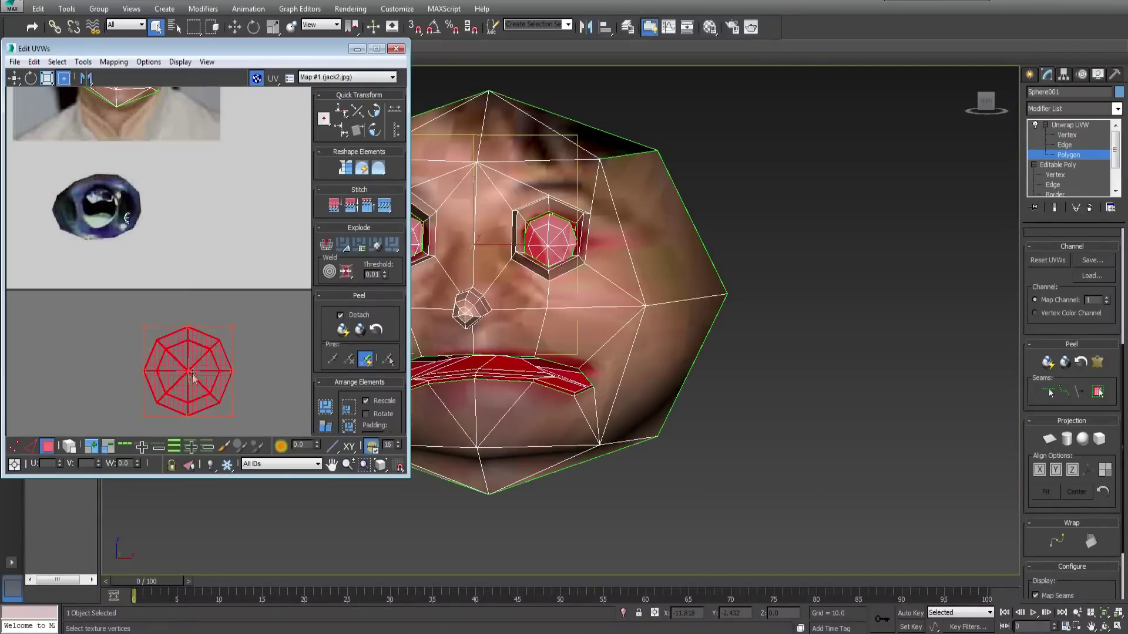
Step: Move both round eyeball UV islands onto the eye picture and squash their height to fit it
{"action": "left_click_drag", "start_coordinate": [192, 374], "coordinate": [102, 211]}
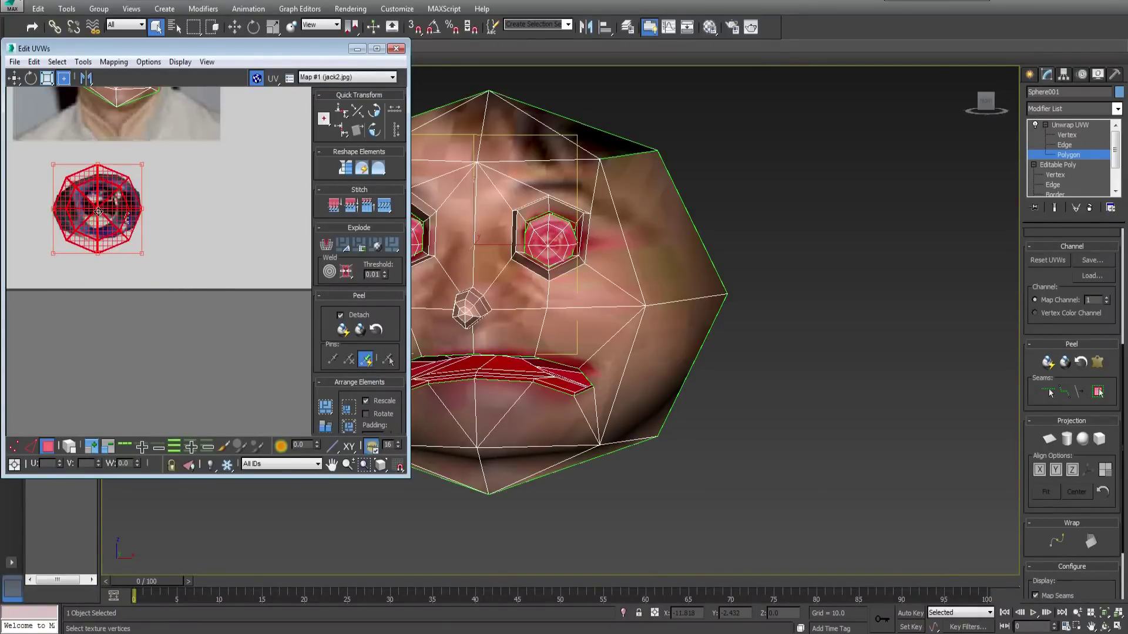
{"action": "scroll", "coordinate": [98, 211], "scroll_direction": "up", "scroll_amount": 3}
{"action": "middle_click_drag", "start_coordinate": [129, 206], "coordinate": [172, 216]}
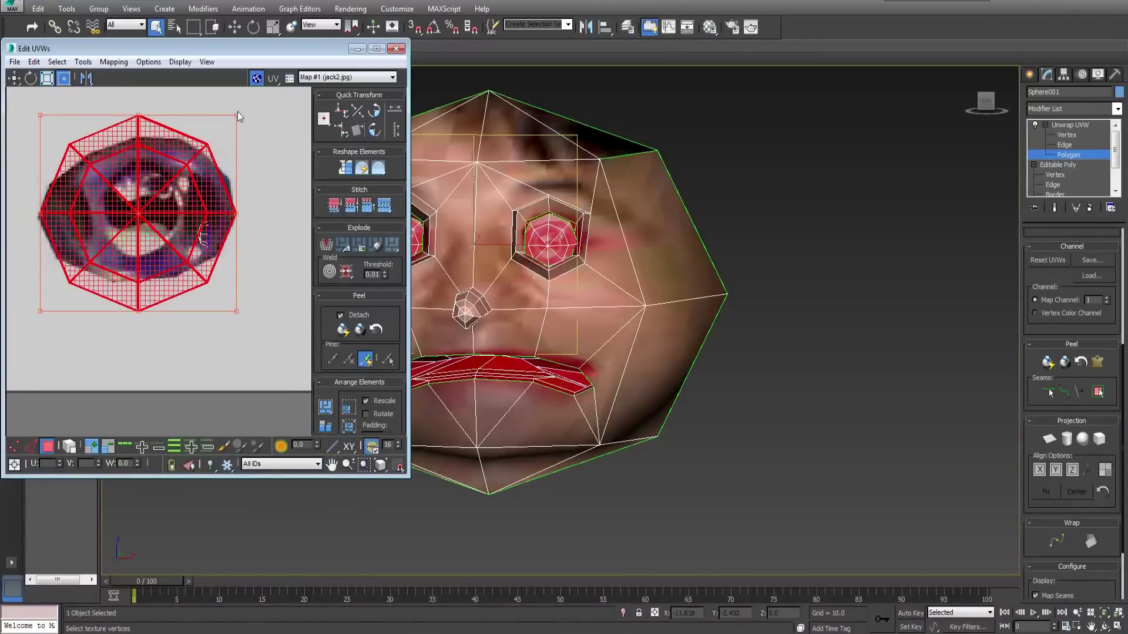
{"action": "left_click_drag", "start_coordinate": [237, 116], "coordinate": [233, 161]}
{"action": "left_click_drag", "start_coordinate": [189, 275], "coordinate": [189, 252]}
{"action": "scroll", "coordinate": [189, 253], "scroll_direction": "up", "scroll_amount": 2}
{"action": "middle_click_drag", "start_coordinate": [189, 252], "coordinate": [203, 256]}
{"action": "left_click_drag", "start_coordinate": [263, 303], "coordinate": [257, 289]}
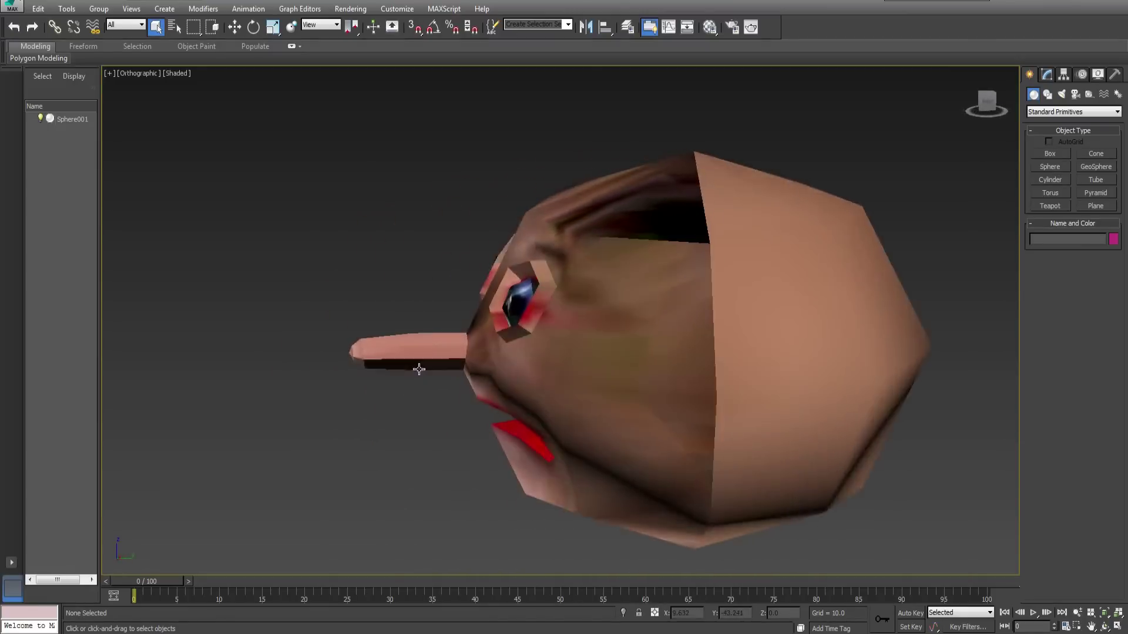
Step: Clone the textured head about 74 units along X as one independent copy and open the copy's modifier stack options
{"action": "middle_click_drag", "start_coordinate": [419, 369], "coordinate": [496, 360], "text": "alt"}
{"action": "scroll", "coordinate": [496, 360], "scroll_direction": "up", "scroll_amount": 4}
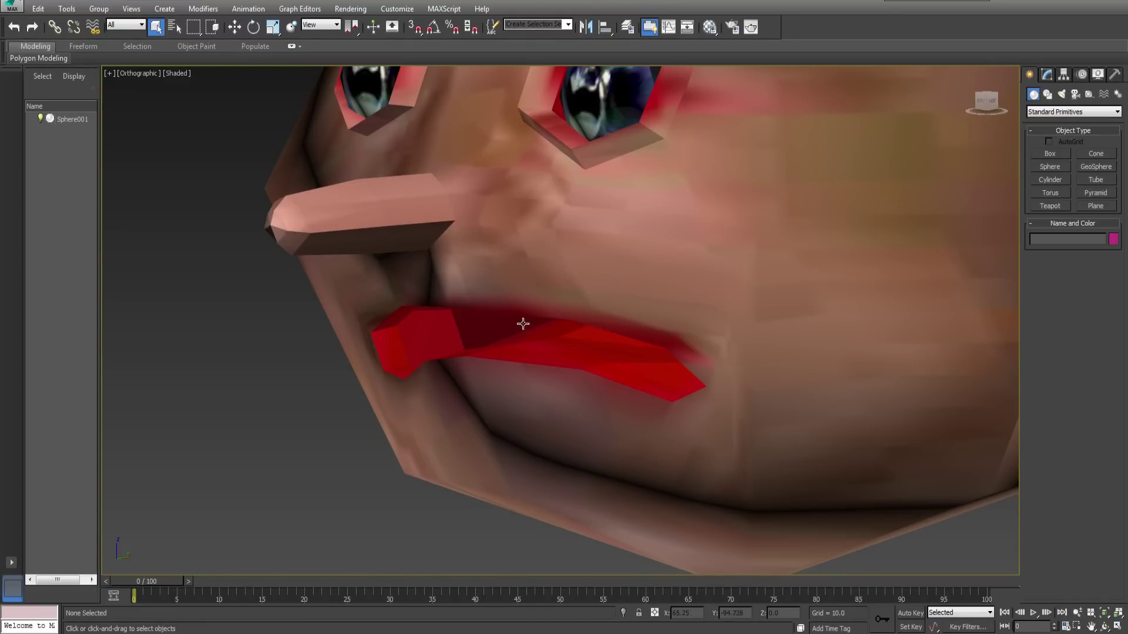
{"action": "middle_click_drag", "start_coordinate": [523, 324], "coordinate": [579, 308], "text": "alt"}
{"action": "left_click", "coordinate": [900, 386]}
{"action": "key", "text": "z"}
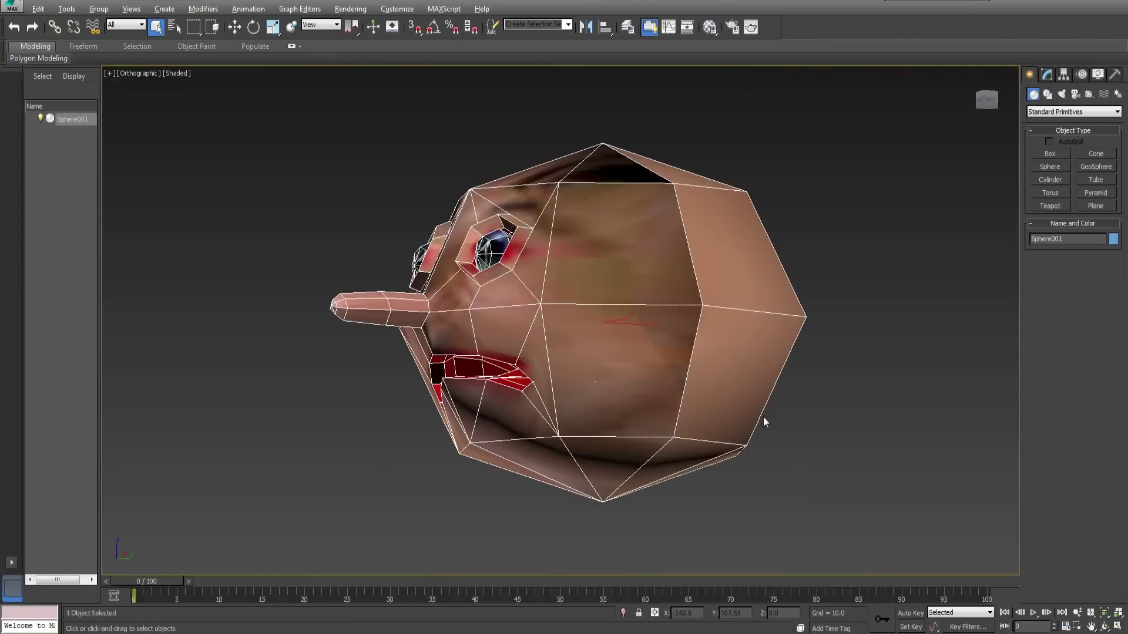
{"action": "middle_click_drag", "start_coordinate": [763, 417], "coordinate": [481, 474], "text": "alt"}
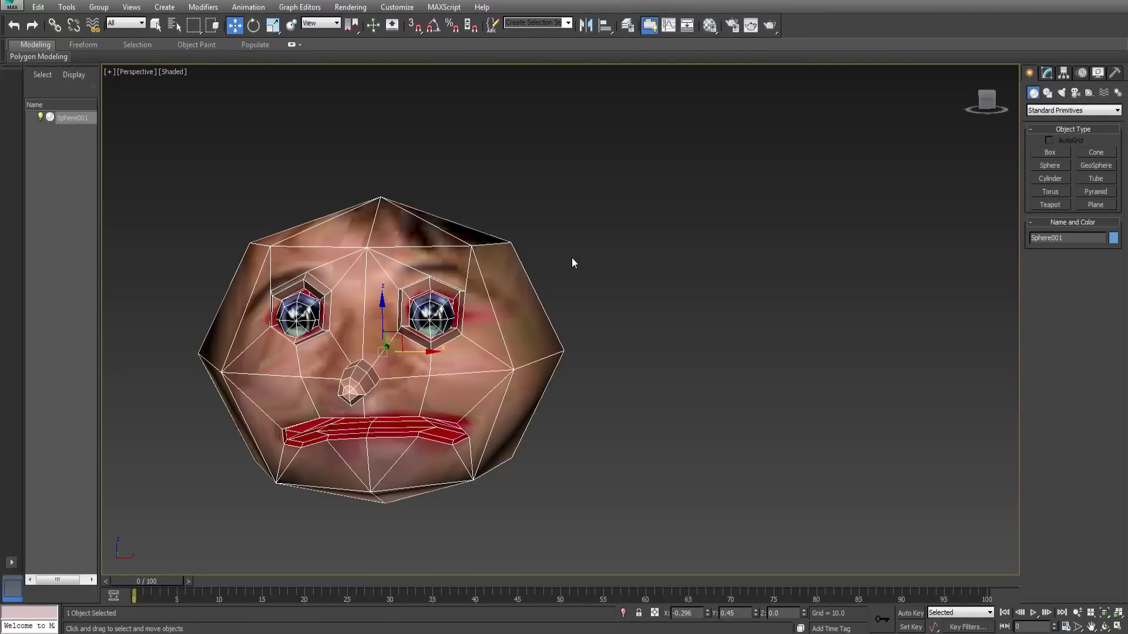
{"action": "middle_click_drag", "start_coordinate": [418, 381], "coordinate": [396, 339]}
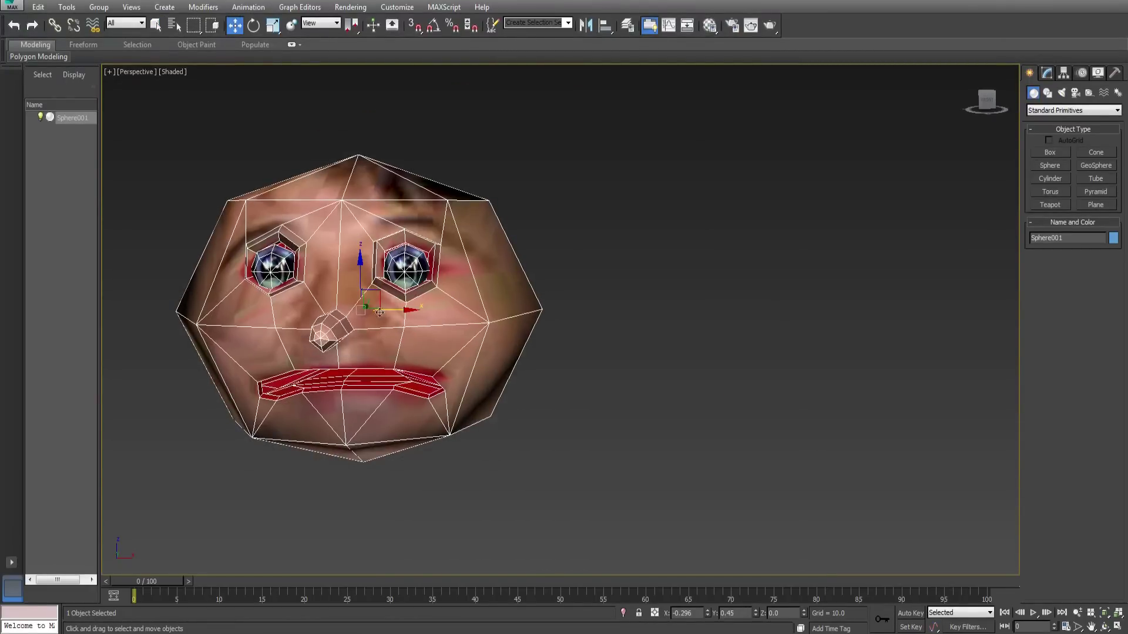
{"action": "left_click_drag", "start_coordinate": [379, 312], "coordinate": [739, 311], "text": "shift"}
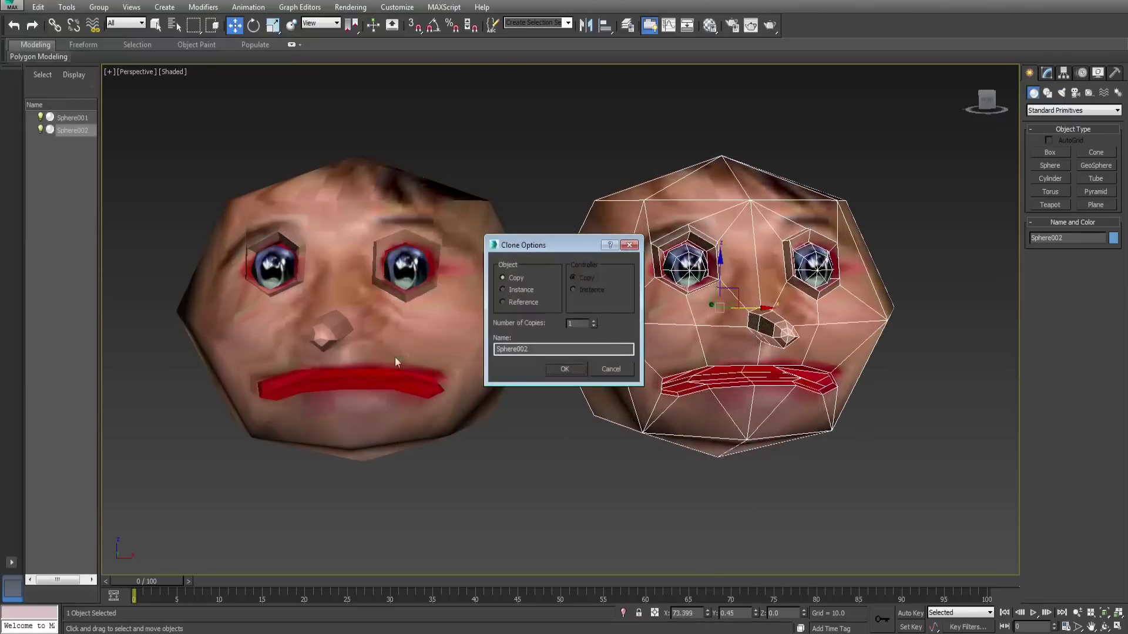
{"action": "left_click", "coordinate": [564, 369]}
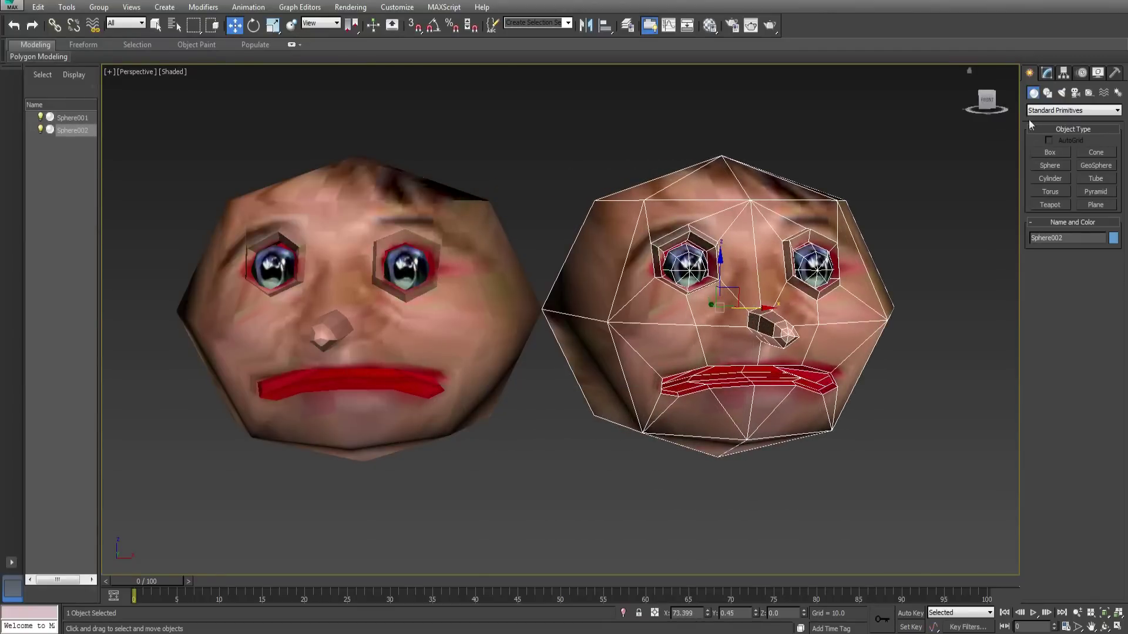
{"action": "left_click", "coordinate": [1052, 75]}
{"action": "right_click", "coordinate": [1062, 124]}
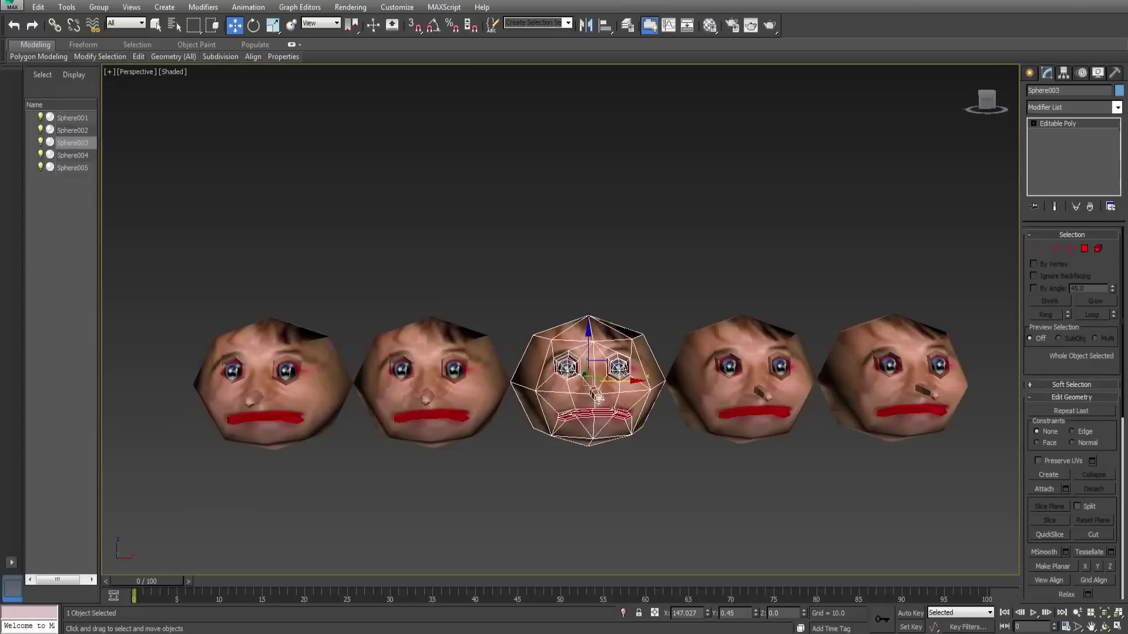
Step: Select the upper mouth polygons of the second head and apply an FFD 4x4x4 modifier to them
{"action": "mouse_move", "coordinate": [622, 393]}
{"action": "middle_mouse_down", "text": "alt"}
{"action": "mouse_move", "coordinate": [595, 395]}
{"action": "mouse_move", "coordinate": [614, 367]}
{"action": "mouse_move", "coordinate": [661, 390]}
{"action": "mouse_move", "coordinate": [659, 405]}
{"action": "mouse_move", "coordinate": [614, 395]}
{"action": "middle_mouse_up", "text": "alt"}
{"action": "middle_click_drag", "start_coordinate": [347, 406], "coordinate": [487, 361]}
{"action": "scroll", "coordinate": [488, 362], "scroll_direction": "up", "scroll_amount": 3}
{"action": "left_click", "coordinate": [580, 340]}
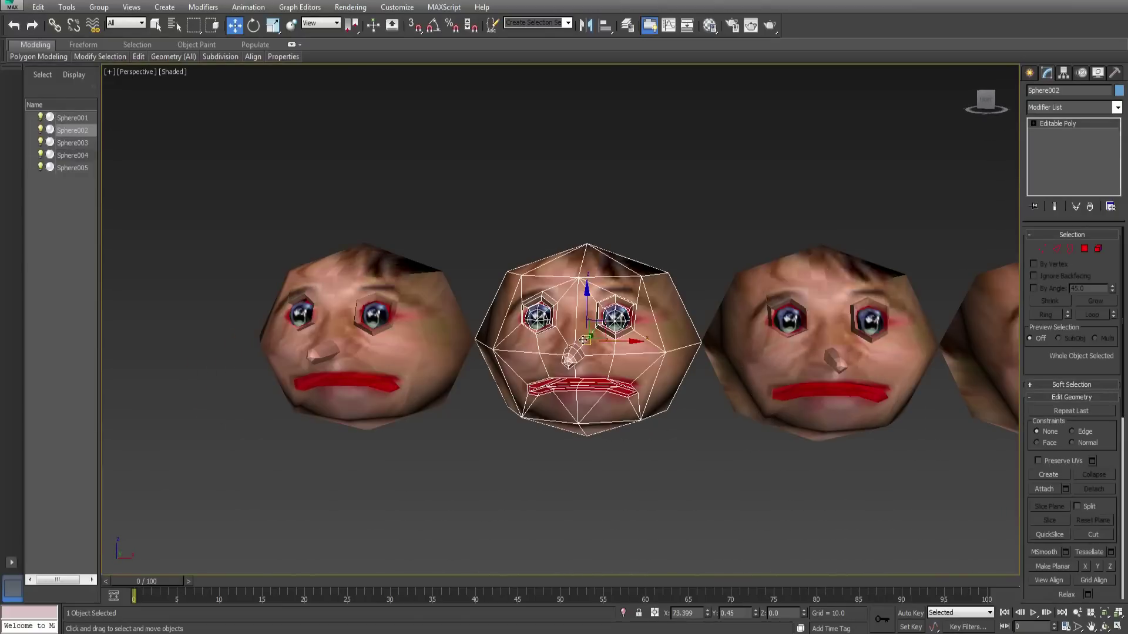
{"action": "key", "text": "z"}
{"action": "mouse_move", "coordinate": [556, 339]}
{"action": "middle_mouse_down", "text": "alt"}
{"action": "mouse_move", "coordinate": [595, 306]}
{"action": "mouse_move", "coordinate": [558, 331]}
{"action": "middle_mouse_up", "text": "alt"}
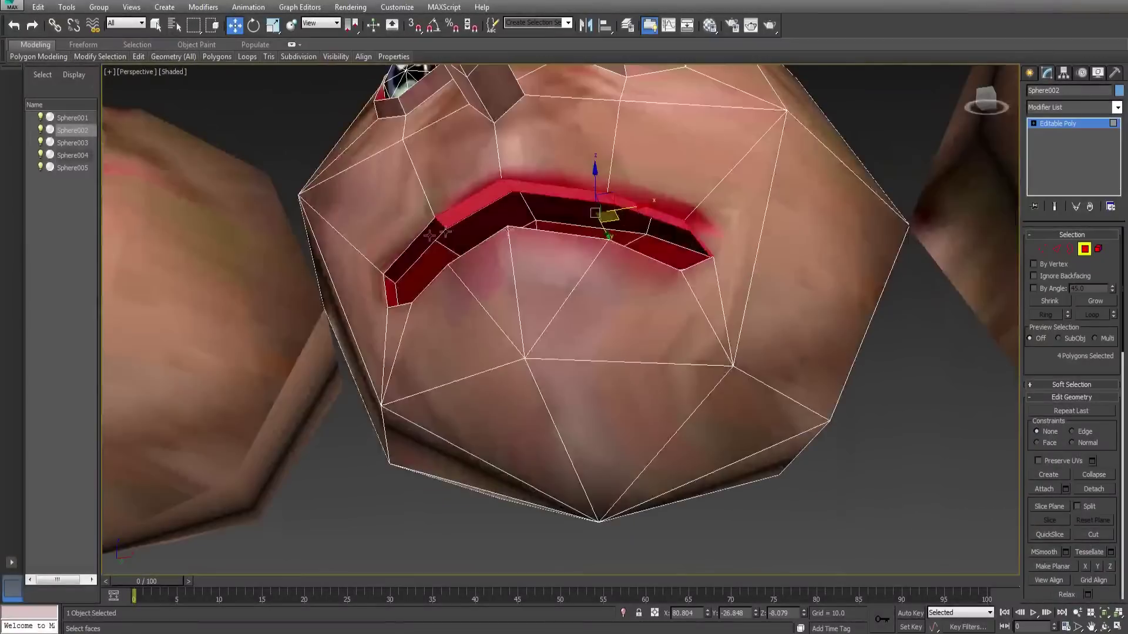
{"action": "middle_click_drag", "start_coordinate": [428, 238], "coordinate": [398, 300], "text": "alt"}
{"action": "left_click", "coordinate": [1105, 108]}
{"action": "scroll", "coordinate": [1103, 188], "scroll_direction": "down", "scroll_amount": 12}
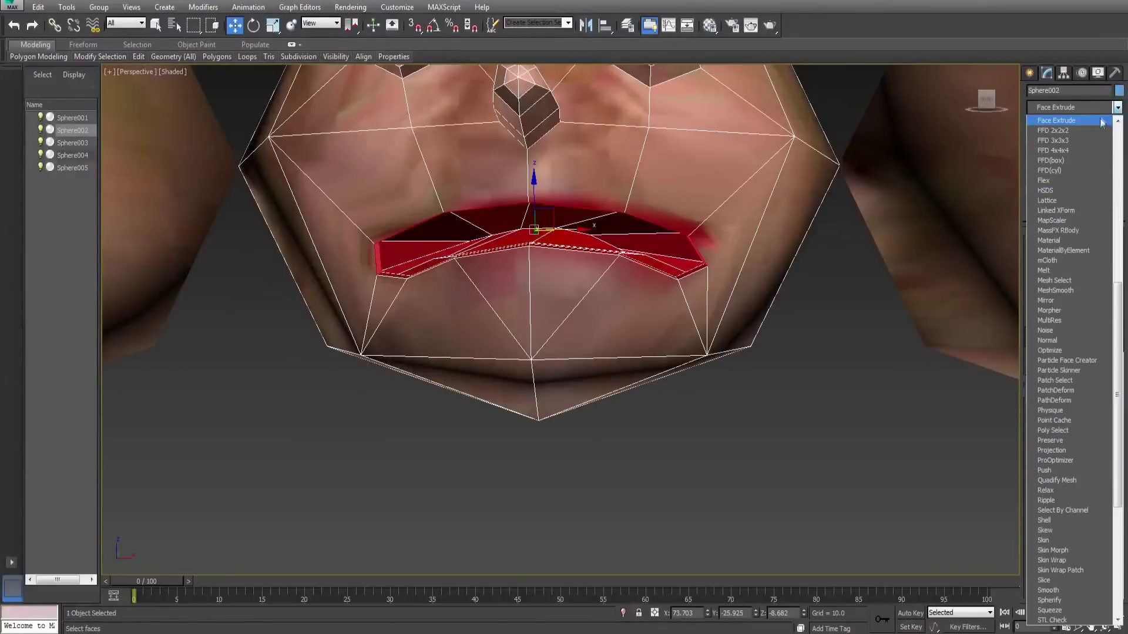
{"action": "left_click", "coordinate": [1088, 150]}
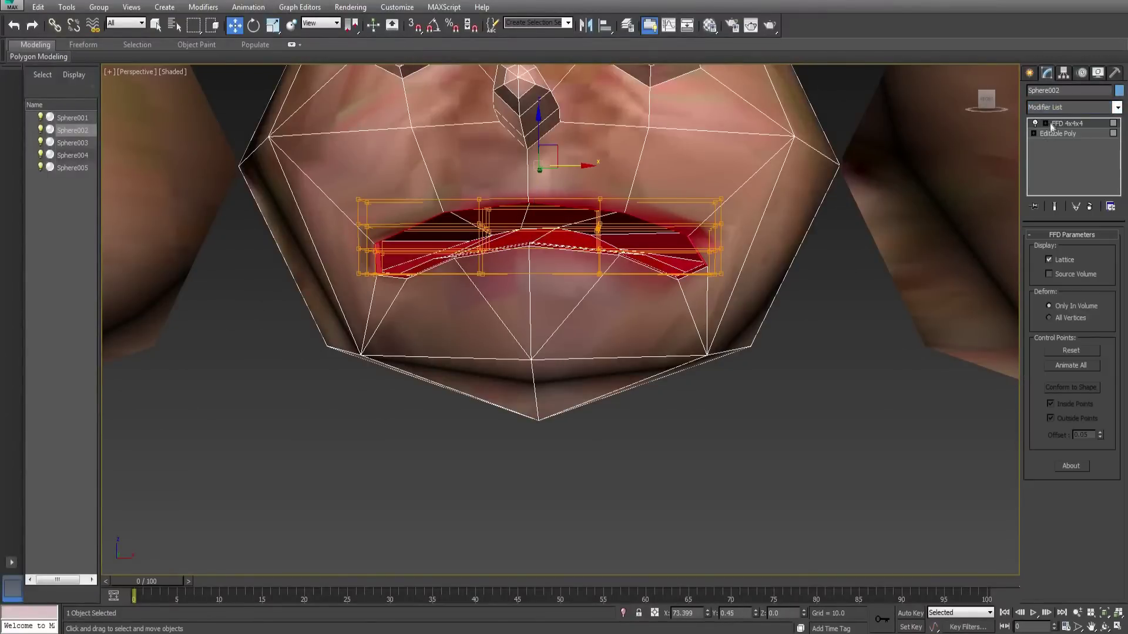
Step: Lower the FFD control point columns across the mouth to bring the upper lip down, and collapse the modifier stack
{"action": "middle_click_drag", "start_coordinate": [741, 221], "coordinate": [738, 266]}
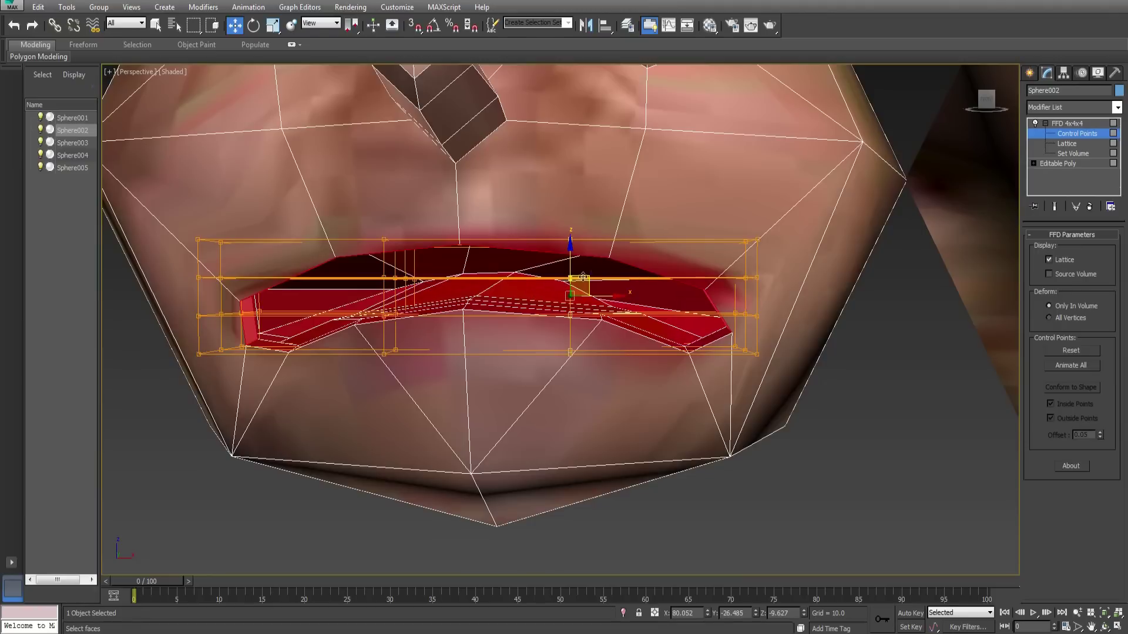
{"action": "left_click_drag", "start_coordinate": [581, 276], "coordinate": [577, 373]}
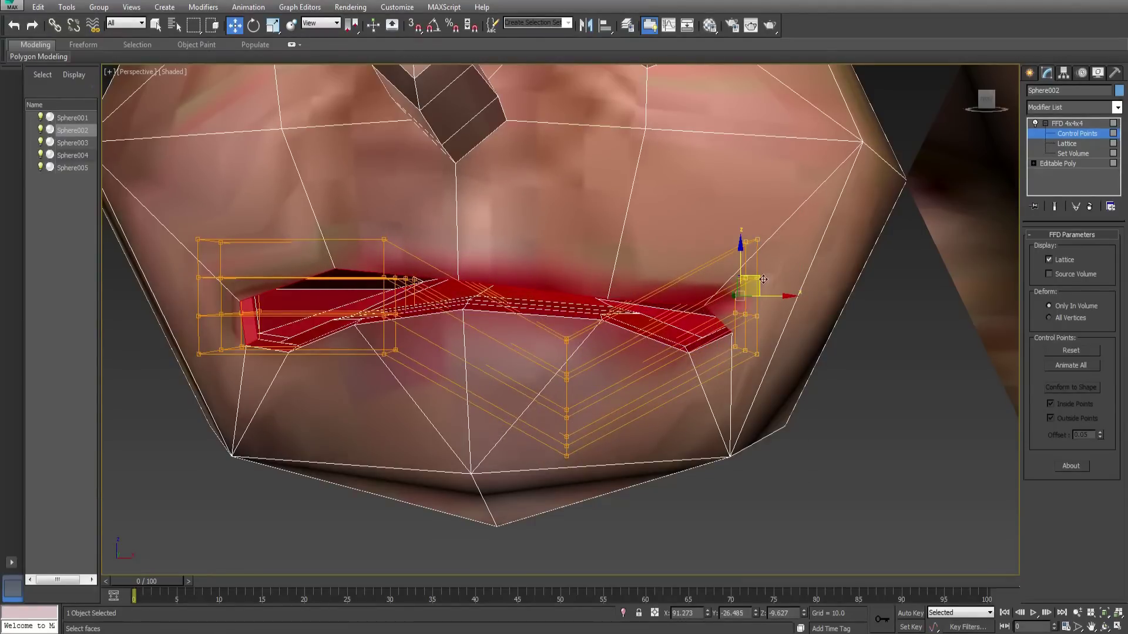
{"action": "left_click_drag", "start_coordinate": [763, 279], "coordinate": [766, 300]}
{"action": "left_click_drag", "start_coordinate": [346, 406], "coordinate": [464, 215]}
{"action": "left_click_drag", "start_coordinate": [414, 284], "coordinate": [417, 322]}
{"action": "left_click_drag", "start_coordinate": [138, 434], "coordinate": [297, 218]}
{"action": "left_click_drag", "start_coordinate": [244, 284], "coordinate": [248, 303]}
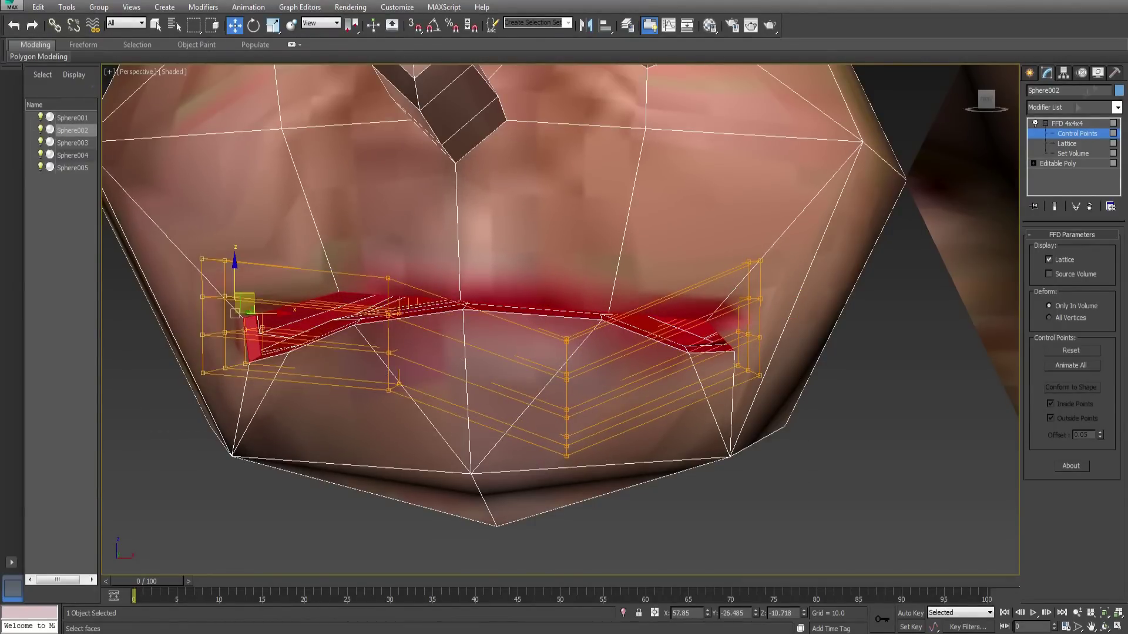
{"action": "right_click", "coordinate": [1067, 123]}
{"action": "left_click", "coordinate": [1029, 235]}
{"action": "left_click", "coordinate": [628, 368]}
Step: Select the second head's six lower mouth polygons and apply another FFD modifier to them
{"action": "middle_click_drag", "start_coordinate": [446, 329], "coordinate": [347, 324], "text": "alt"}
{"action": "key", "text": "4"}
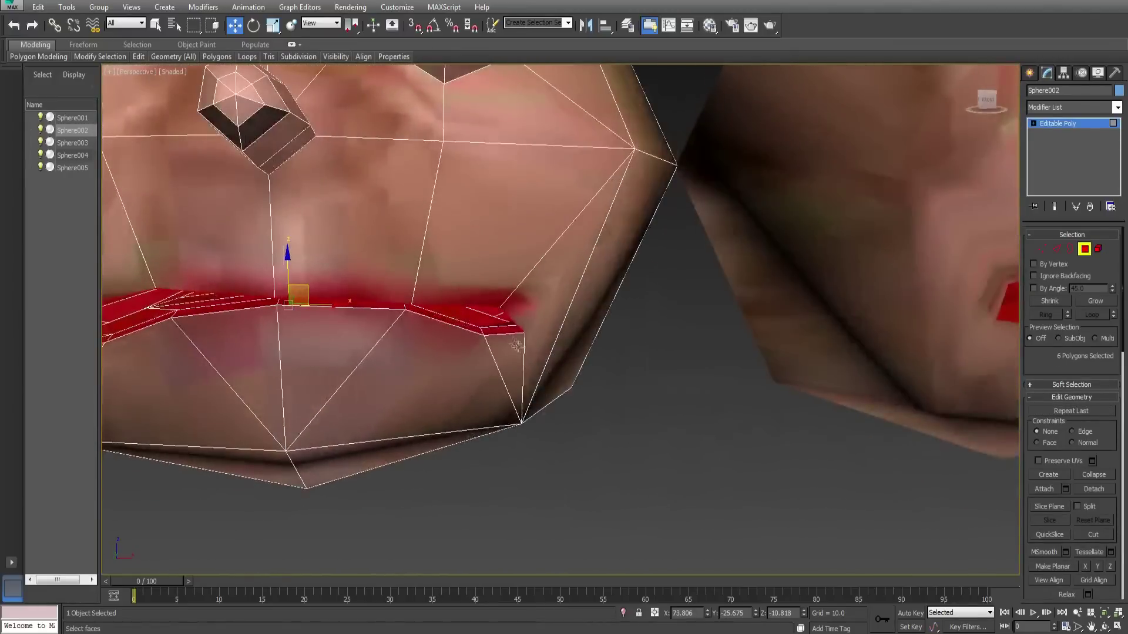
{"action": "left_click", "coordinate": [342, 331], "text": "ctrl"}
{"action": "middle_click_drag", "start_coordinate": [232, 321], "coordinate": [359, 311], "text": "alt"}
{"action": "left_click", "coordinate": [1118, 108]}
{"action": "left_click", "coordinate": [1060, 161]}
Step: Raise the FFD control point columns across the lower lip to close the second head's mouth
{"action": "key", "text": "1"}
{"action": "middle_click_drag", "start_coordinate": [470, 282], "coordinate": [526, 277], "text": "alt"}
{"action": "left_click_drag", "start_coordinate": [200, 382], "coordinate": [305, 253]}
{"action": "left_click_drag", "start_coordinate": [278, 294], "coordinate": [277, 250]}
{"action": "left_click_drag", "start_coordinate": [376, 250], "coordinate": [444, 361]}
{"action": "left_click_drag", "start_coordinate": [425, 298], "coordinate": [401, 273]}
{"action": "left_click_drag", "start_coordinate": [543, 247], "coordinate": [608, 364]}
{"action": "left_click_drag", "start_coordinate": [585, 294], "coordinate": [589, 281]}
{"action": "left_click_drag", "start_coordinate": [680, 228], "coordinate": [769, 370]}
{"action": "left_click_drag", "start_coordinate": [741, 294], "coordinate": [740, 260]}
Step: Collapse the lower lip FFD into the second head's mesh and deselect the head
{"action": "right_click", "coordinate": [1084, 122]}
{"action": "left_click", "coordinate": [1046, 232]}
{"action": "left_click", "coordinate": [614, 371]}
{"action": "left_click", "coordinate": [623, 517]}
{"action": "middle_click_drag", "start_coordinate": [547, 329], "coordinate": [441, 297], "text": "alt"}
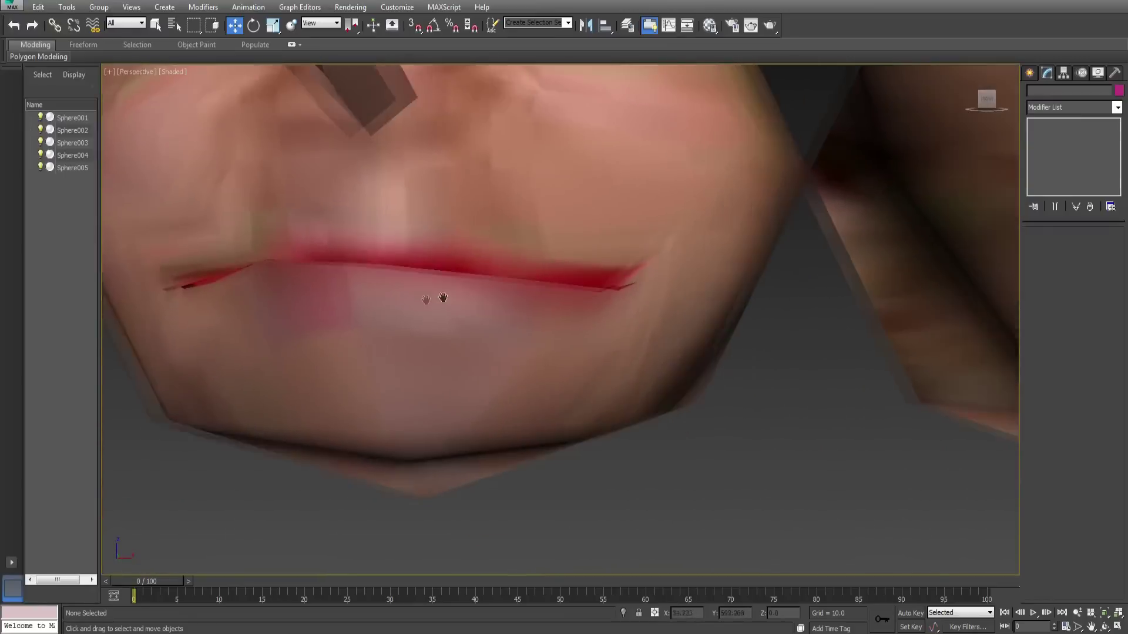
{"action": "scroll", "coordinate": [441, 297], "scroll_direction": "down", "scroll_amount": 5}
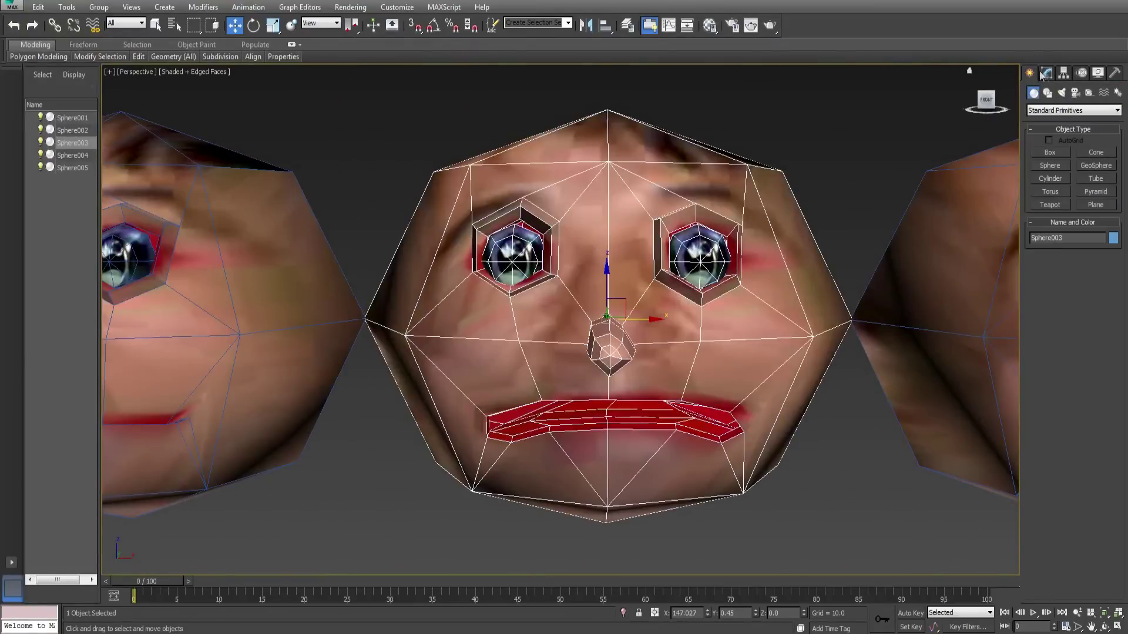
Step: Shrink both eyeball elements of the third head and settle them inside their sockets
{"action": "left_click", "coordinate": [1041, 73]}
{"action": "key", "text": "4"}
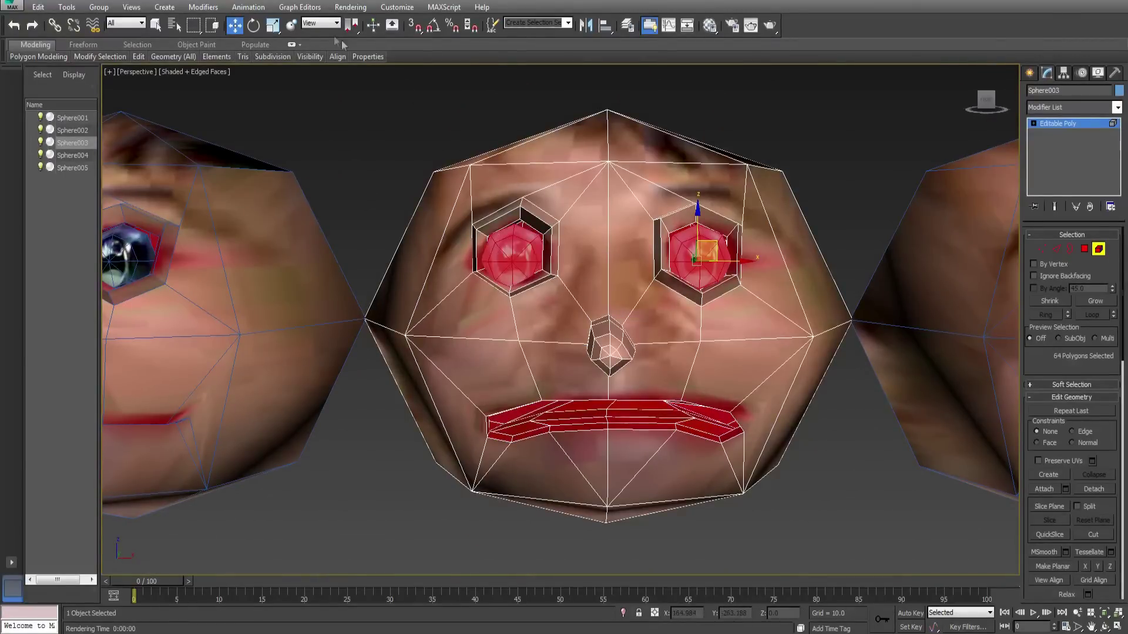
{"action": "middle_click_drag", "start_coordinate": [579, 226], "coordinate": [666, 231], "text": "alt"}
{"action": "scroll", "coordinate": [666, 231], "scroll_direction": "up", "scroll_amount": 5}
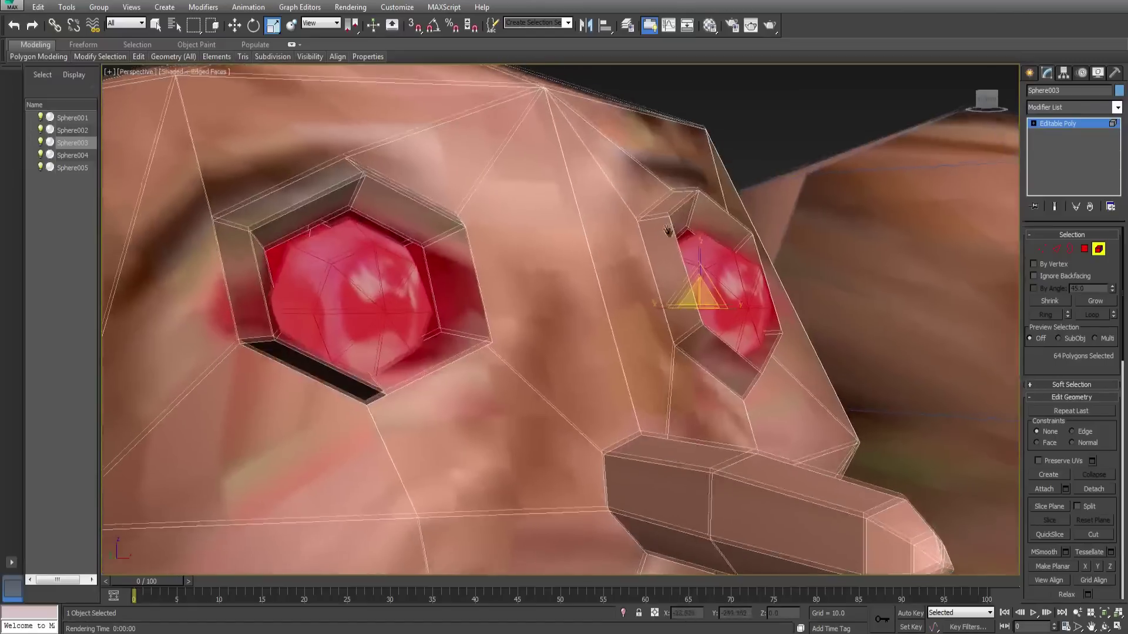
{"action": "scroll", "coordinate": [676, 228], "scroll_direction": "down", "scroll_amount": 3}
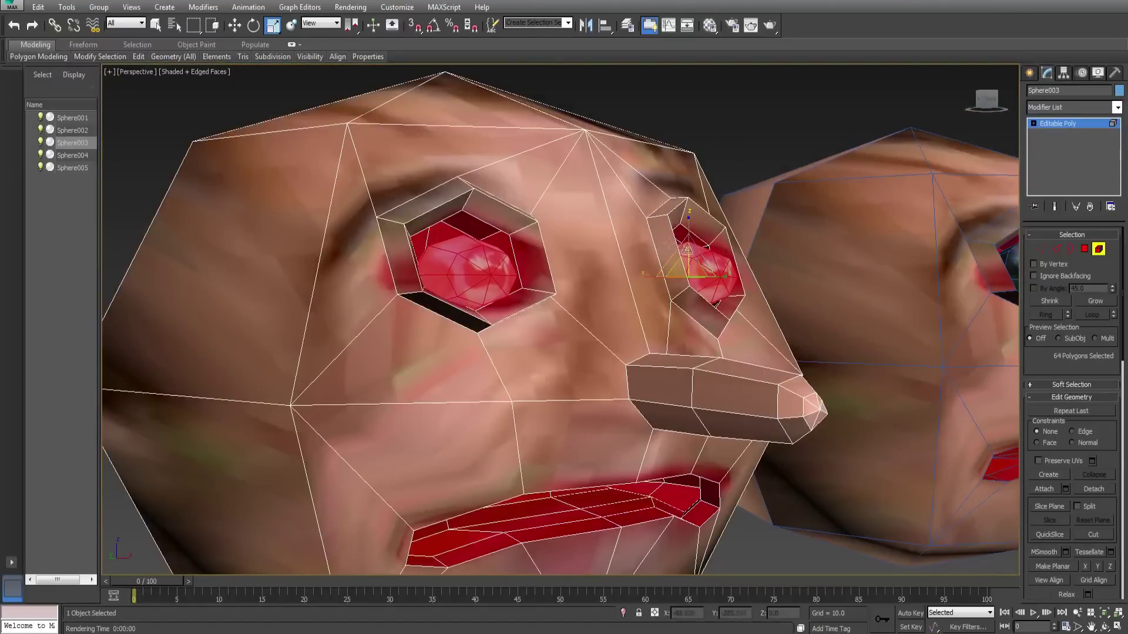
{"action": "key", "text": "w"}
{"action": "middle_click_drag", "start_coordinate": [669, 242], "coordinate": [652, 274], "text": "alt"}
{"action": "left_click", "coordinate": [706, 104]}
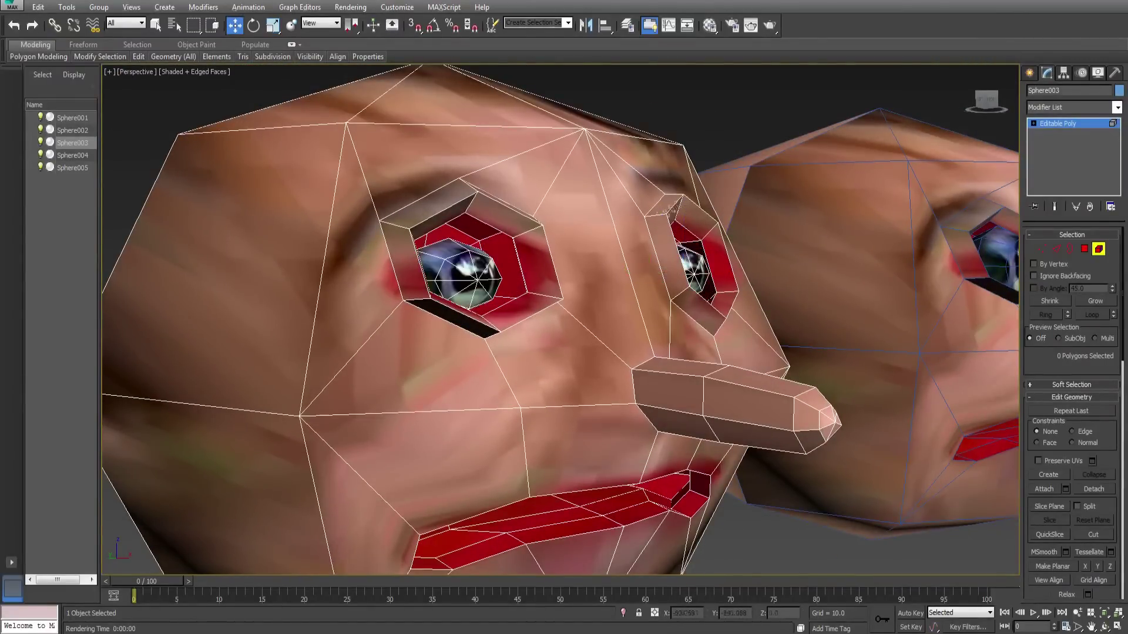
{"action": "middle_click_drag", "start_coordinate": [706, 104], "coordinate": [646, 109], "text": "alt"}
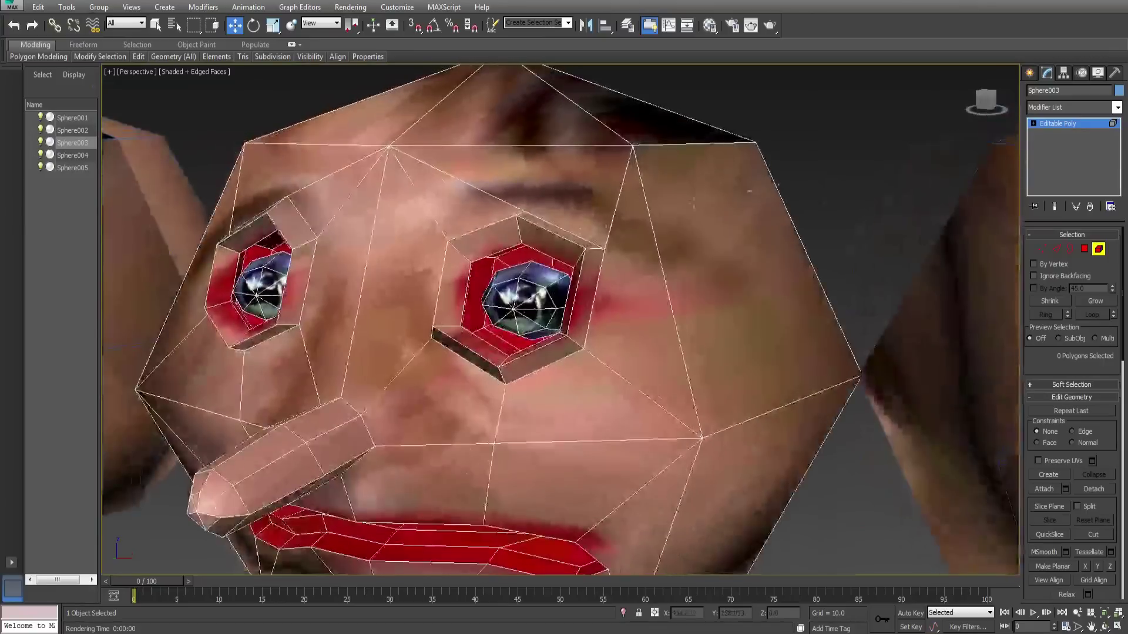
Step: Select the upper eyelid polygons of the third head's left eye socket and apply an FFD 4x4x4 modifier to them
{"action": "left_click", "coordinate": [1083, 250]}
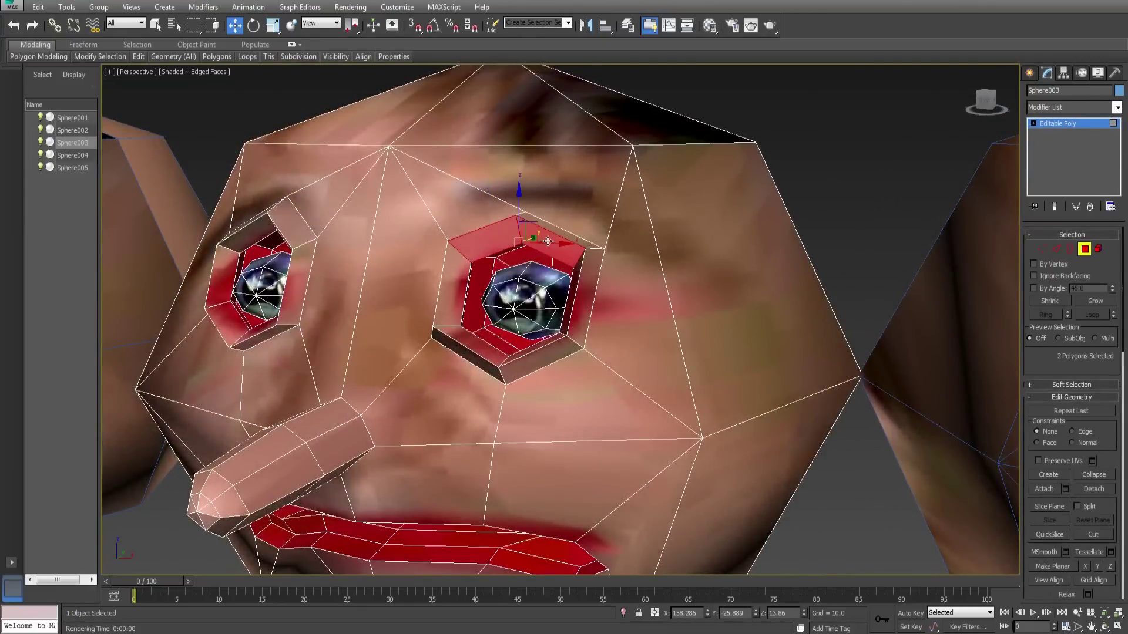
{"action": "middle_click_drag", "start_coordinate": [547, 241], "coordinate": [582, 294], "text": "alt"}
{"action": "left_click", "coordinate": [493, 212], "text": "ctrl"}
{"action": "key", "text": "ctrl+z"}
{"action": "left_click", "coordinate": [581, 293], "text": "ctrl"}
{"action": "left_click", "coordinate": [1117, 107]}
{"action": "left_click", "coordinate": [1063, 435]}
{"action": "left_click", "coordinate": [1043, 124]}
{"action": "left_click_drag", "start_coordinate": [621, 391], "coordinate": [621, 392]}
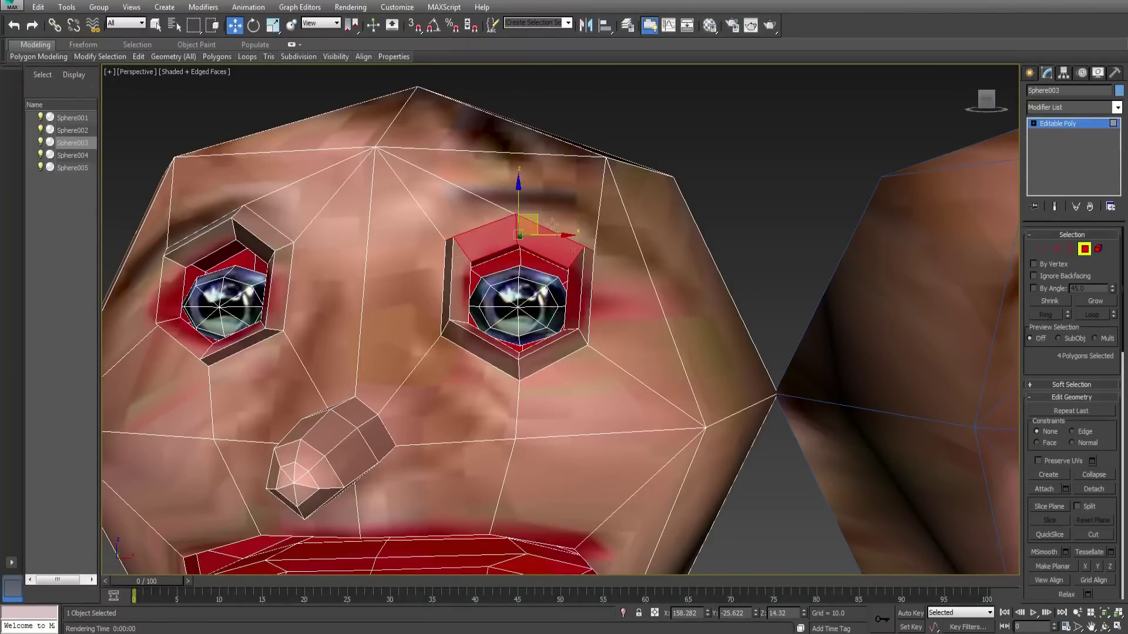
{"action": "left_click", "coordinate": [1117, 107]}
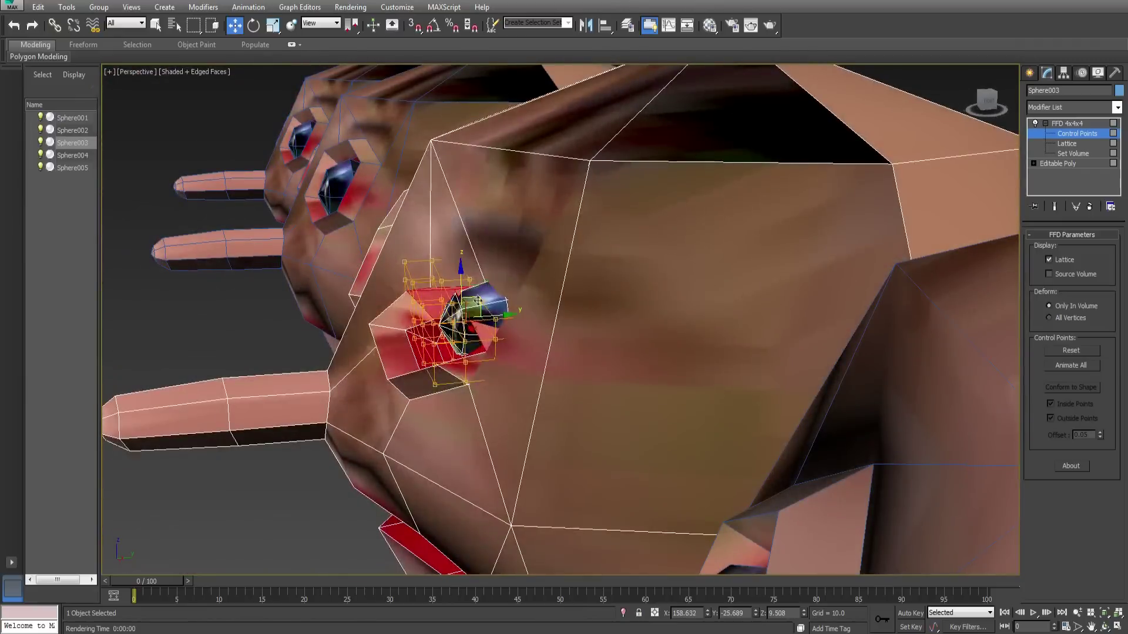
Step: Lower the upper eyelid of the third head's left eye with its FFD, then close the eye by raising the lower eyelid with another FFD
{"action": "left_click_drag", "start_coordinate": [358, 258], "coordinate": [470, 381]}
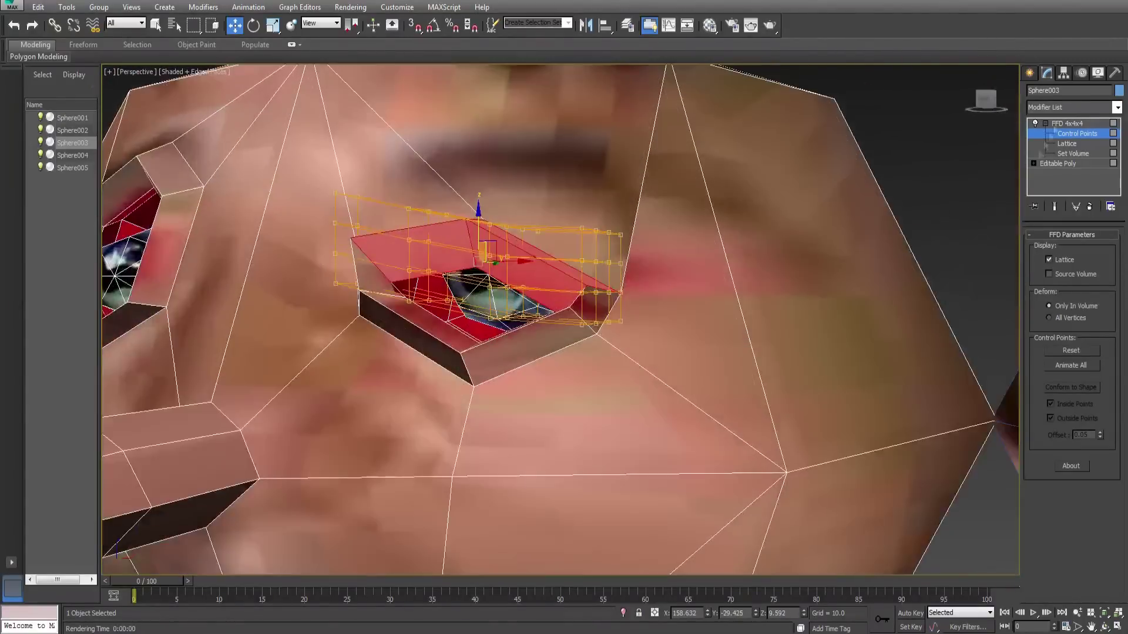
{"action": "right_click", "coordinate": [1066, 123]}
{"action": "left_click", "coordinate": [645, 368]}
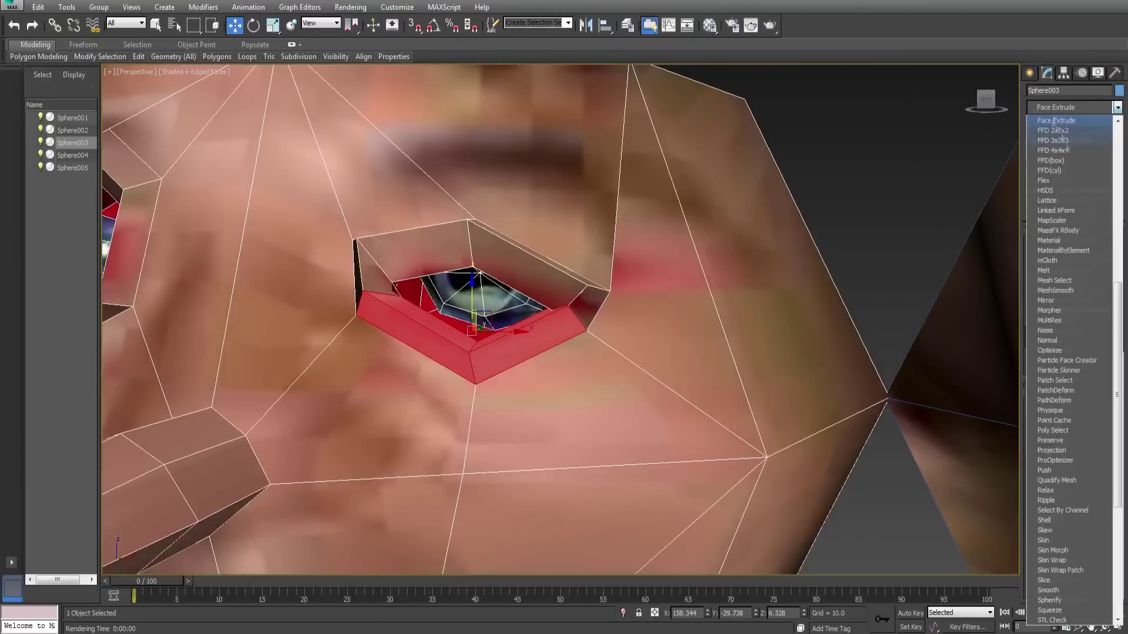
{"action": "left_click", "coordinate": [1057, 252]}
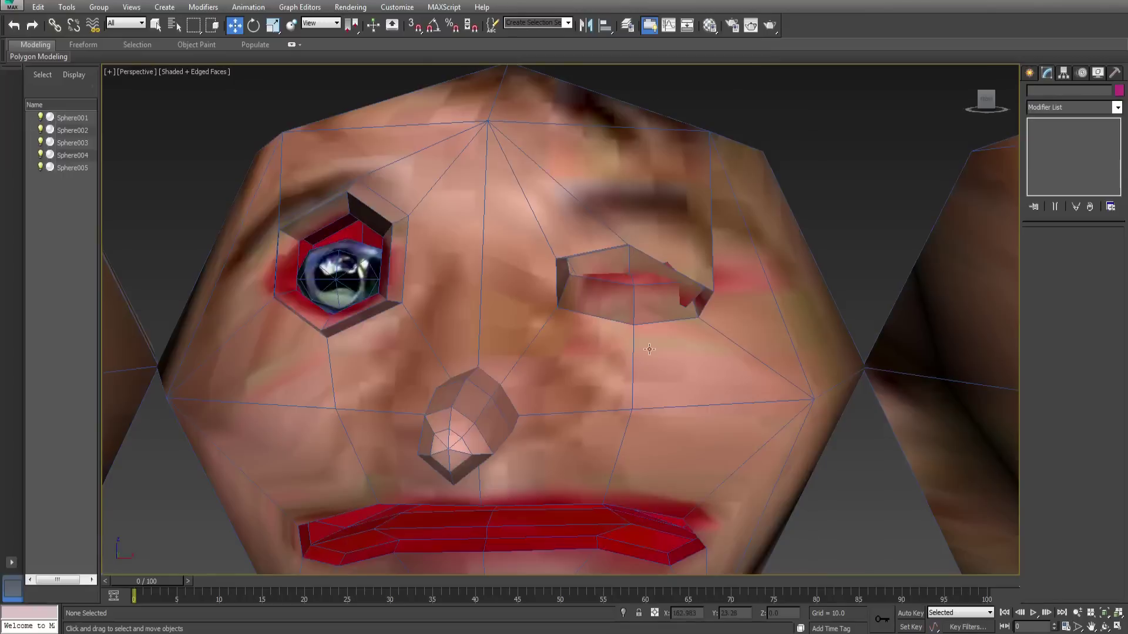
Step: Select the upper eyelid polygons of the third head's right eye socket and apply an FFD 4x4x4 modifier with its control points editable
{"action": "middle_click_drag", "start_coordinate": [517, 352], "coordinate": [698, 360], "text": "alt"}
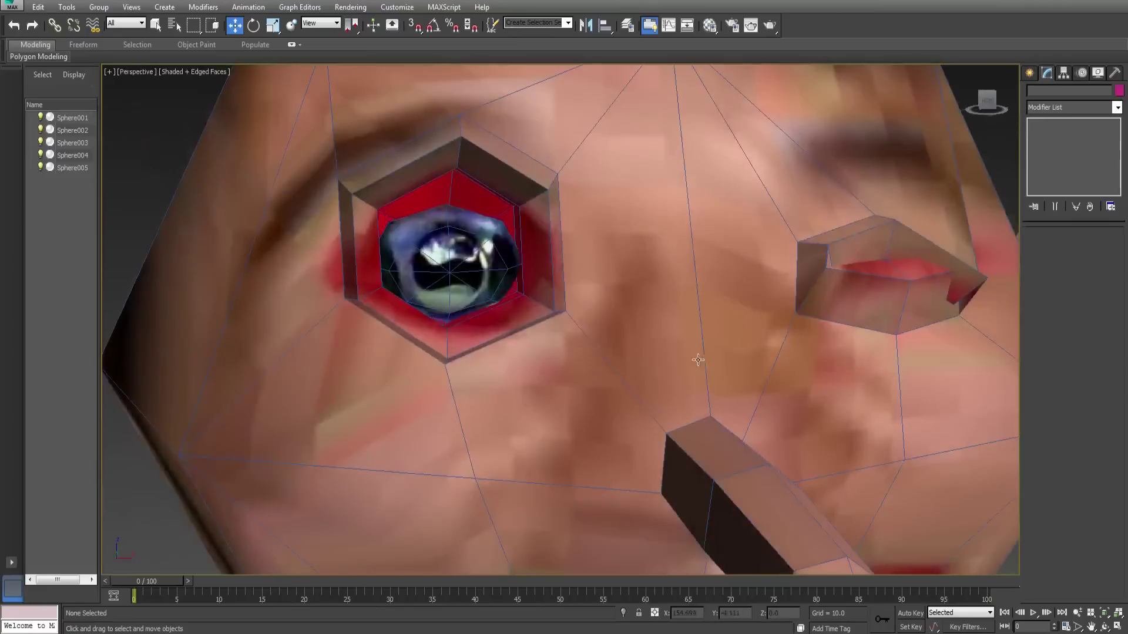
{"action": "left_click", "coordinate": [547, 229]}
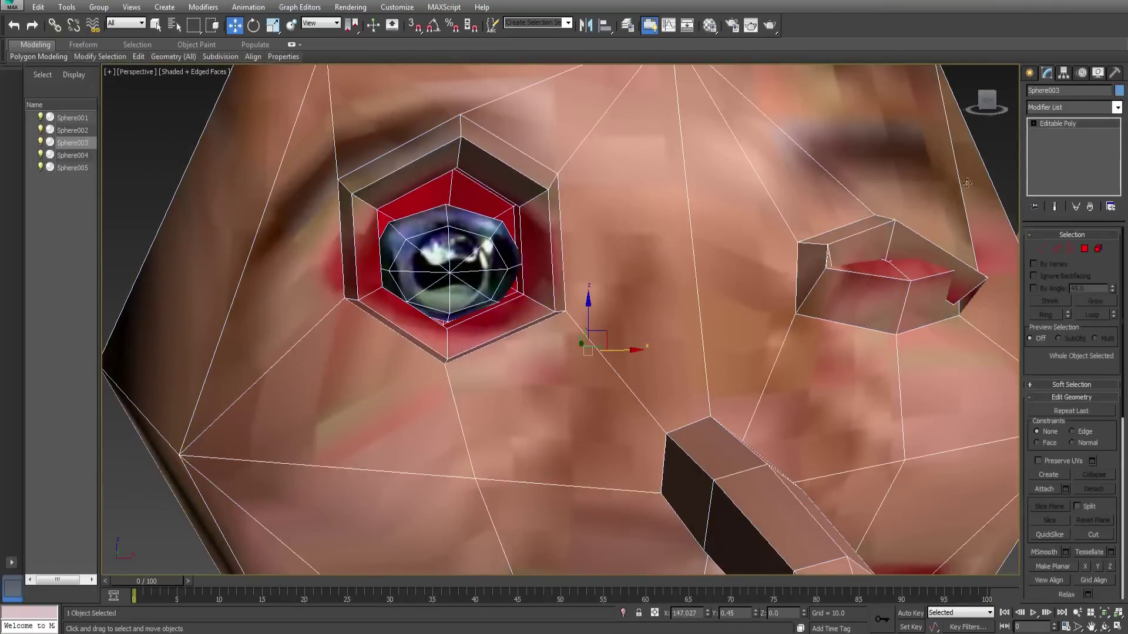
{"action": "left_click", "coordinate": [1084, 249]}
{"action": "left_click", "coordinate": [881, 276]}
{"action": "left_click", "coordinate": [447, 156]}
{"action": "left_click", "coordinate": [1110, 107]}
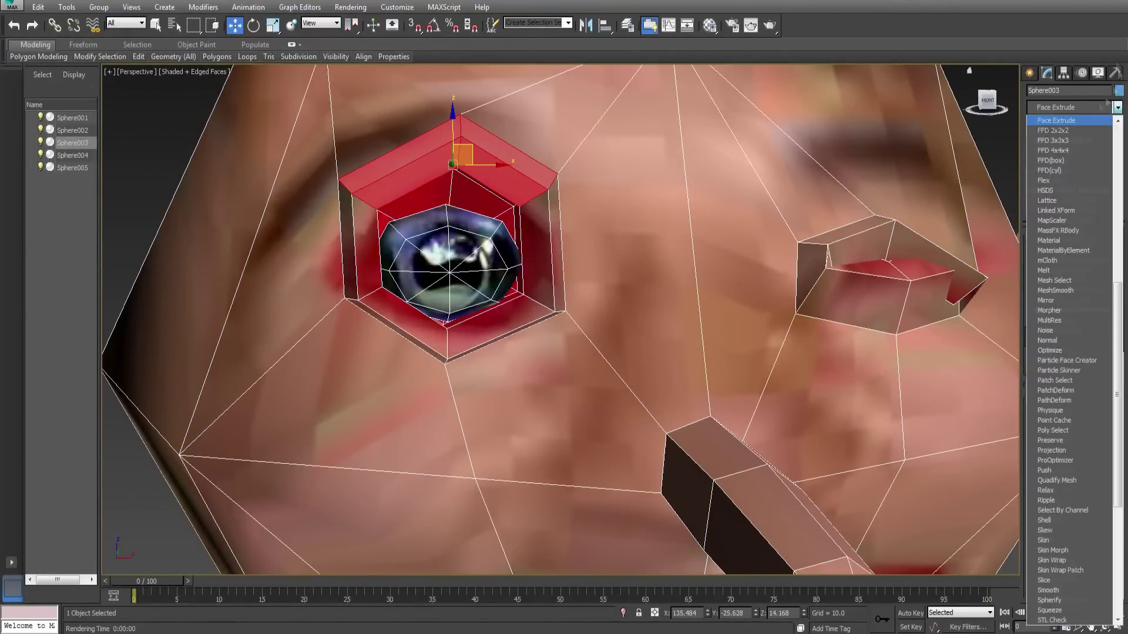
{"action": "left_click", "coordinate": [1053, 151]}
{"action": "left_click", "coordinate": [1045, 124]}
{"action": "left_click", "coordinate": [1069, 134]}
Step: Lower the upper eyelid's FFD control points over the right eye and collapse the modifier into the mesh
{"action": "middle_click_drag", "start_coordinate": [593, 247], "coordinate": [637, 264], "text": "alt"}
{"action": "left_click_drag", "start_coordinate": [511, 121], "coordinate": [555, 261]}
{"action": "left_click_drag", "start_coordinate": [540, 176], "coordinate": [545, 344]}
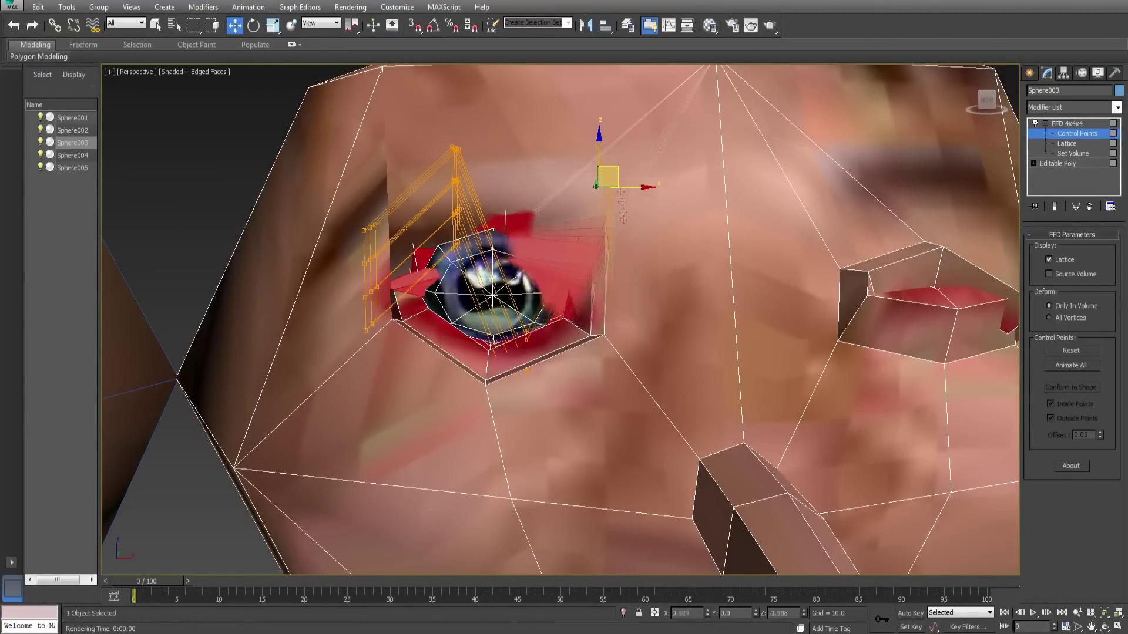
{"action": "middle_click_drag", "start_coordinate": [611, 350], "coordinate": [472, 236], "text": "alt"}
{"action": "middle_click_drag", "start_coordinate": [522, 206], "coordinate": [537, 407], "text": "alt"}
{"action": "right_click", "coordinate": [1067, 123]}
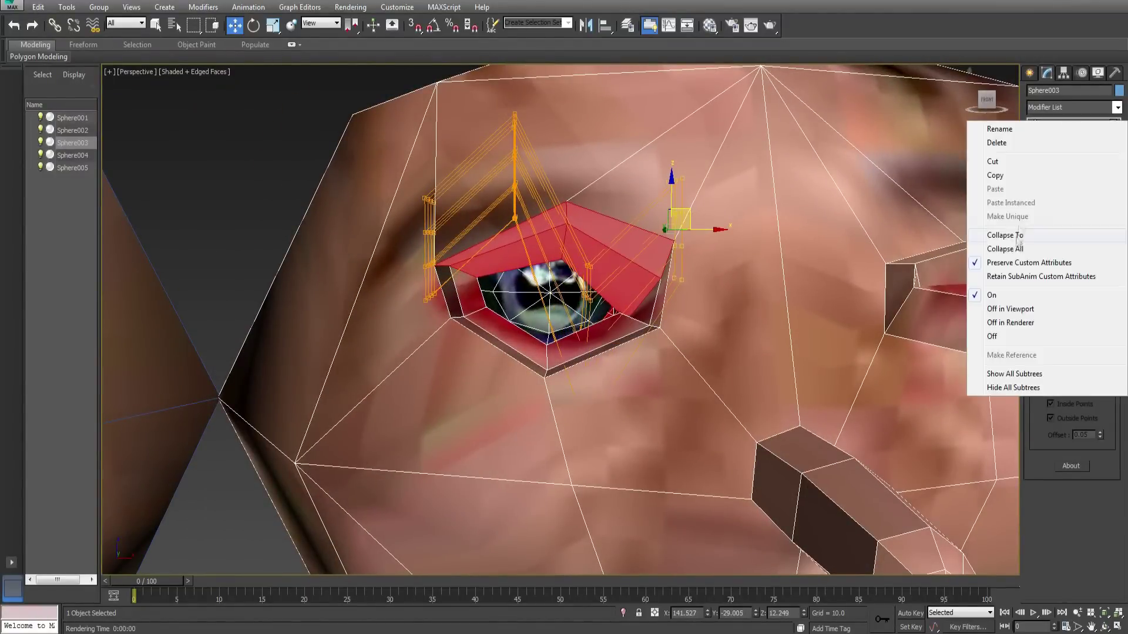
{"action": "left_click", "coordinate": [1006, 251]}
Step: Apply an FFD 4x4x4 to the right eye's lower eyelid, raise its middle control points to cover the eyeball, and collapse it
{"action": "left_click", "coordinate": [1070, 109]}
{"action": "left_click", "coordinate": [1058, 405]}
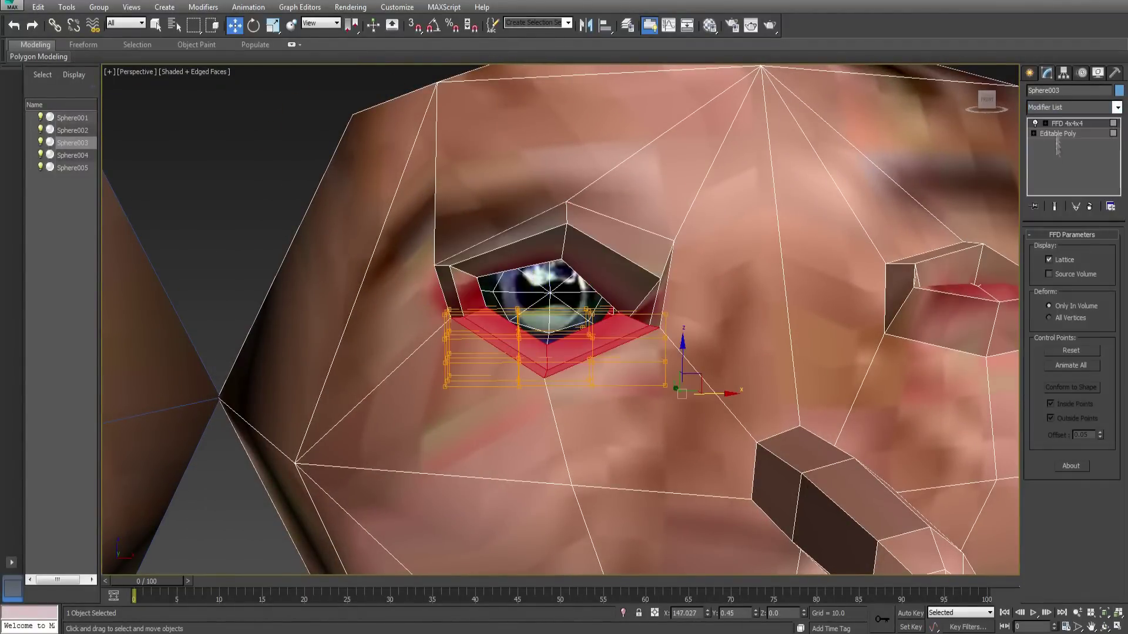
{"action": "left_click", "coordinate": [1045, 123]}
{"action": "left_click", "coordinate": [1076, 134]}
{"action": "middle_click_drag", "start_coordinate": [555, 282], "coordinate": [531, 270], "text": "alt"}
{"action": "right_click", "coordinate": [1067, 124]}
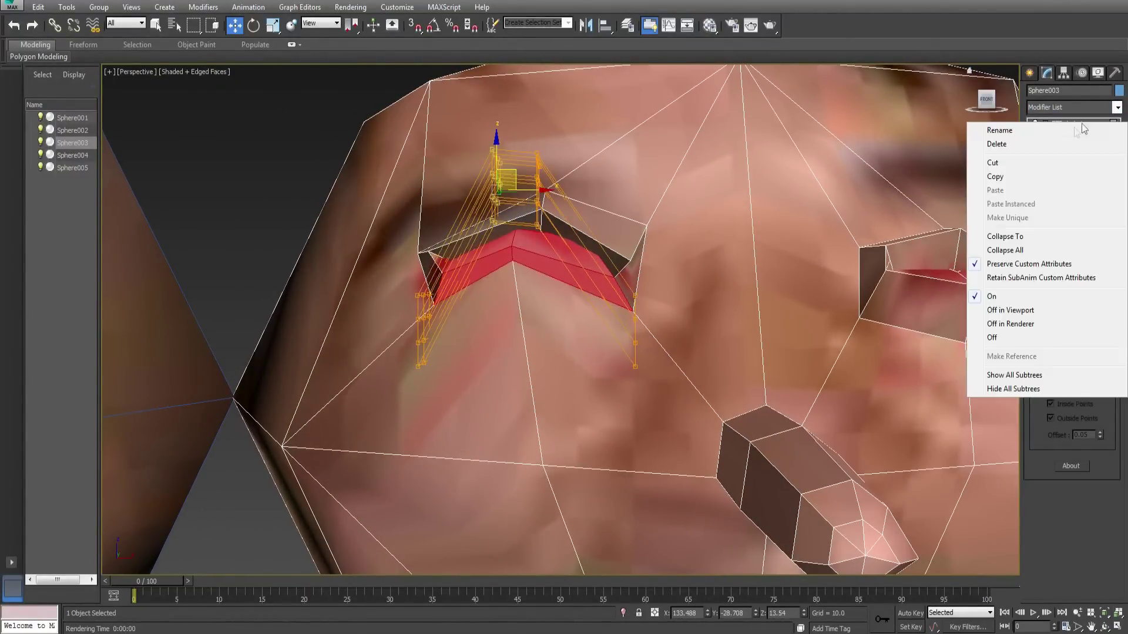
{"action": "left_click", "coordinate": [1005, 252]}
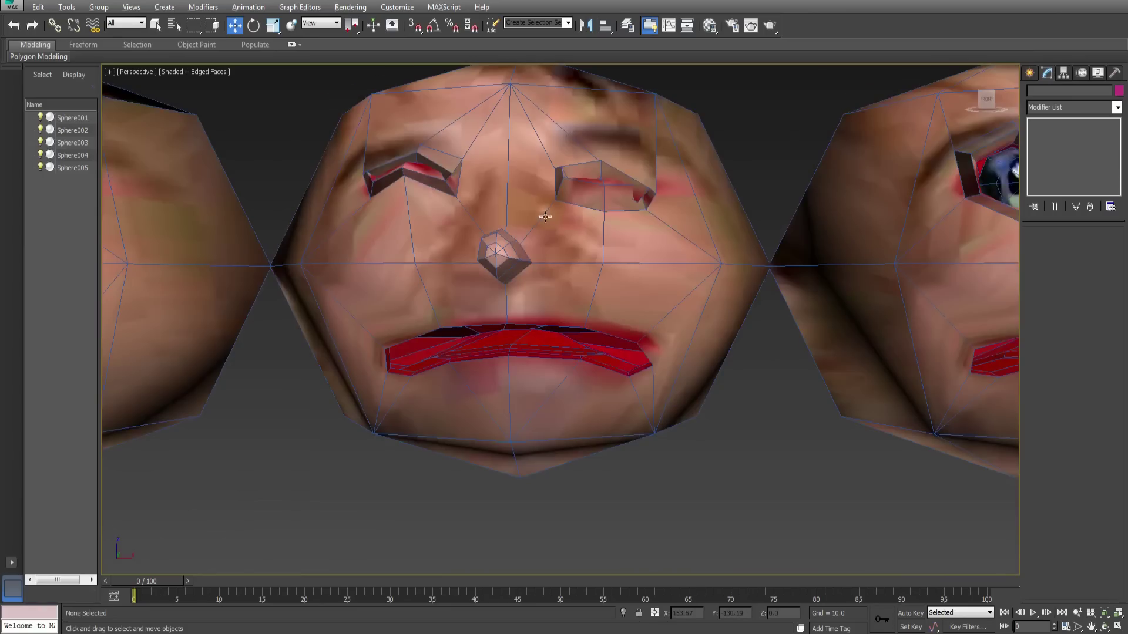
Step: Select the fourth head, enter polygon editing and pick the central polygons inside its mouth
{"action": "middle_click_drag", "start_coordinate": [546, 217], "coordinate": [501, 243], "text": "alt"}
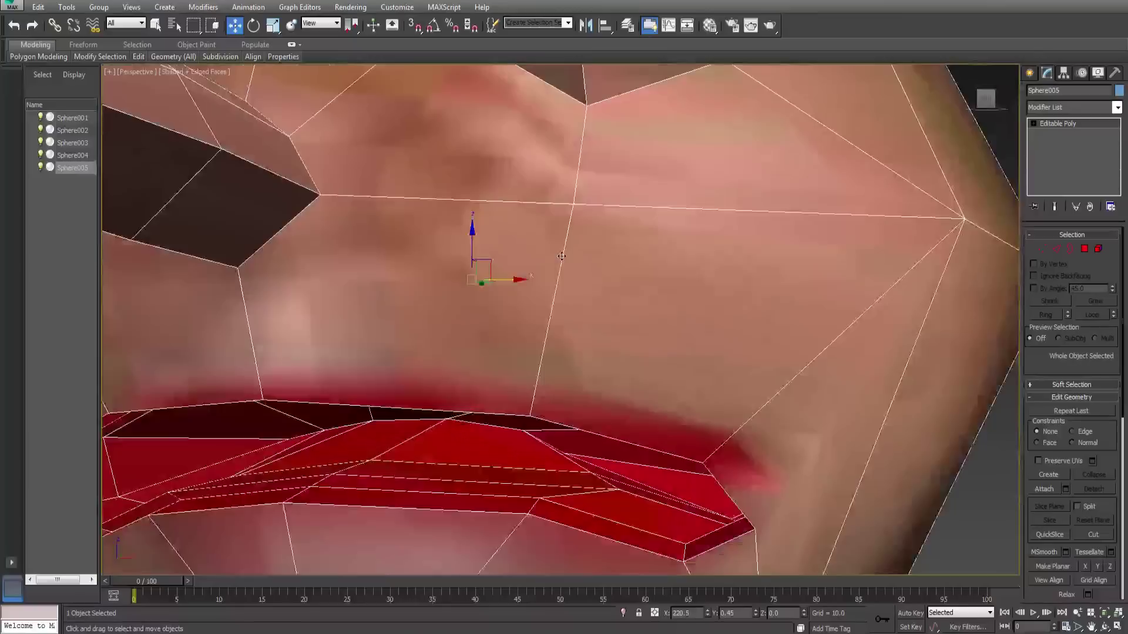
{"action": "mouse_move", "coordinate": [563, 258]}
{"action": "middle_mouse_down", "text": "alt"}
{"action": "mouse_move", "coordinate": [563, 209]}
{"action": "mouse_move", "coordinate": [584, 261]}
{"action": "mouse_move", "coordinate": [571, 255]}
{"action": "middle_mouse_up", "text": "alt"}
{"action": "scroll", "coordinate": [560, 210], "scroll_direction": "down", "scroll_amount": 4}
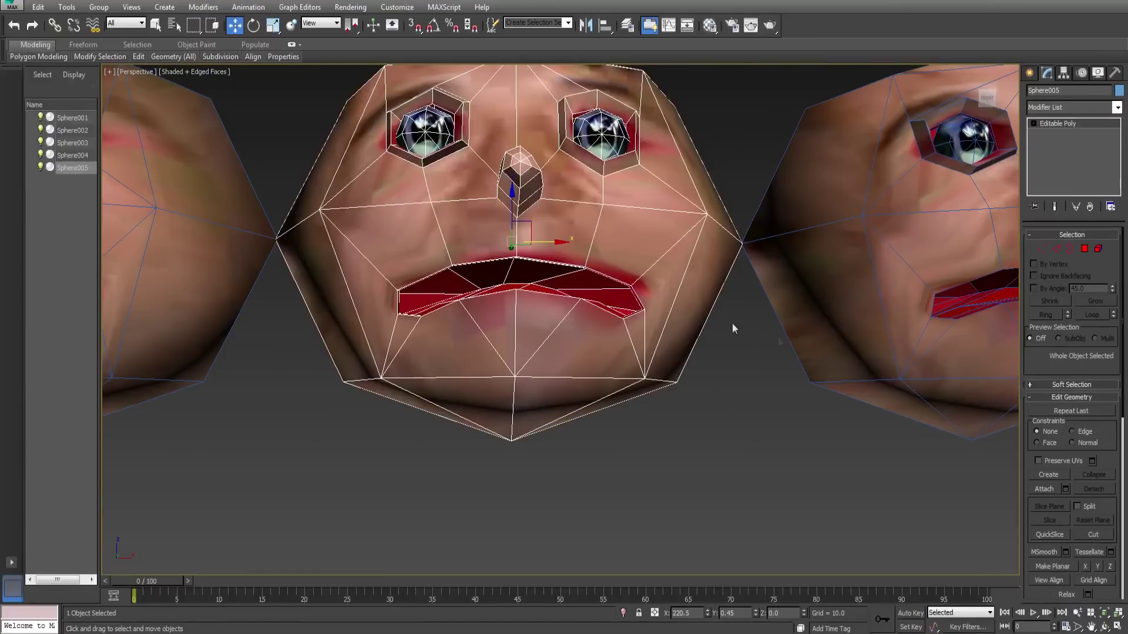
{"action": "left_click", "coordinate": [1084, 251]}
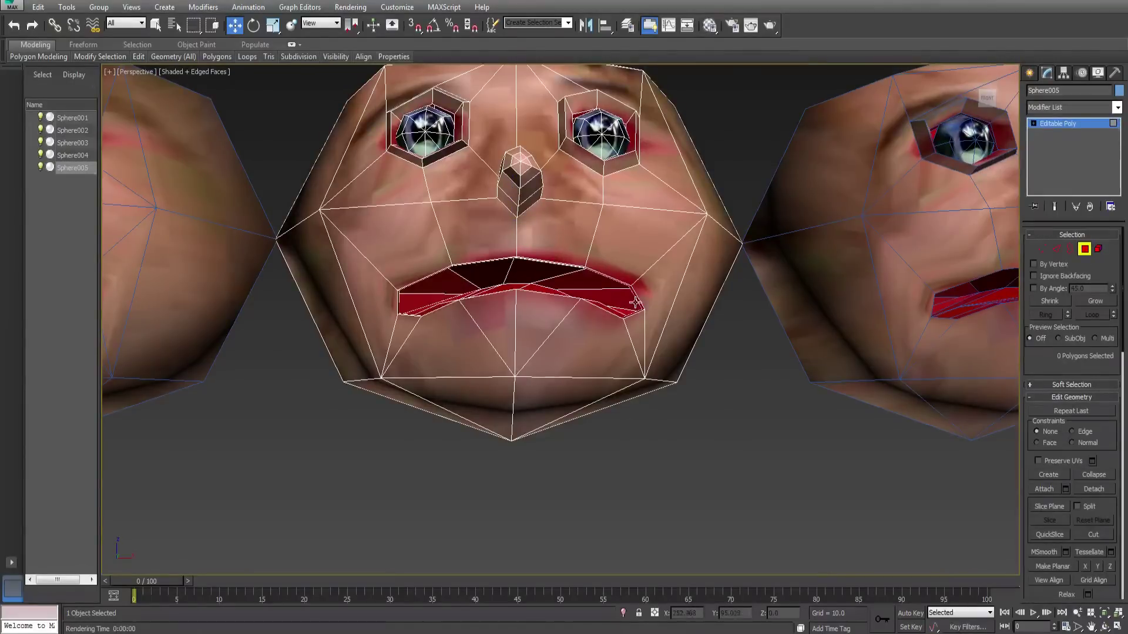
{"action": "scroll", "coordinate": [608, 317], "scroll_direction": "up", "scroll_amount": 4}
{"action": "middle_click_drag", "start_coordinate": [608, 321], "coordinate": [609, 259]}
{"action": "left_click", "coordinate": [517, 229]}
{"action": "left_click", "coordinate": [441, 235], "text": "ctrl"}
{"action": "middle_click_drag", "start_coordinate": [434, 233], "coordinate": [515, 272], "text": "alt"}
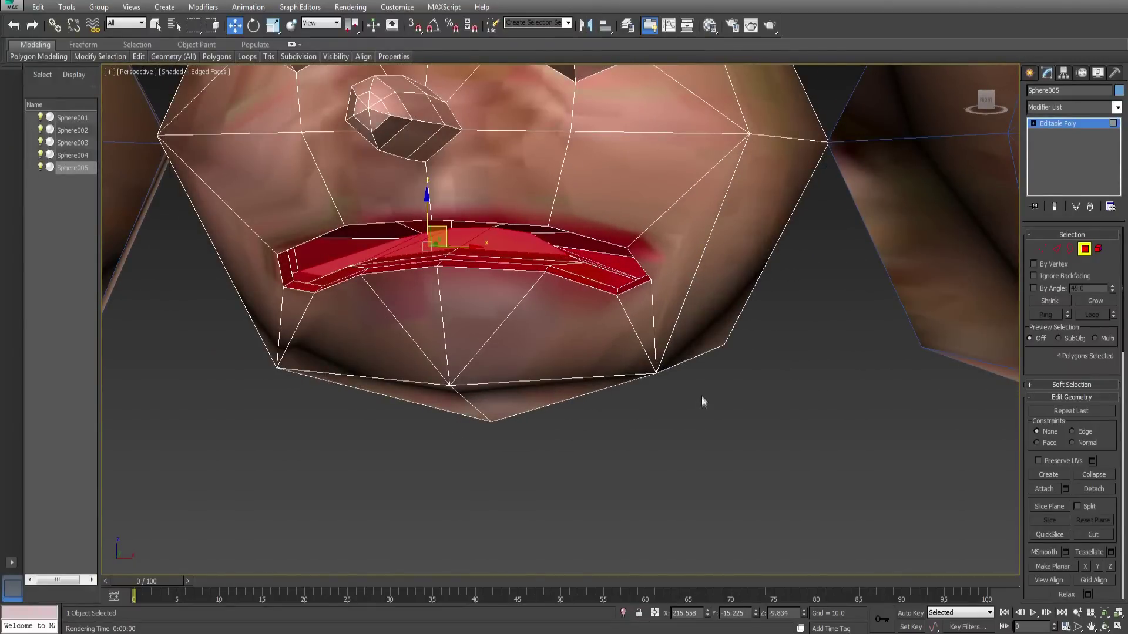
Step: Reselect the fourth head's inner mouth polygons, extending the selection across both sides of the mouth
{"action": "left_click", "coordinate": [693, 411]}
{"action": "mouse_move", "coordinate": [543, 317]}
{"action": "middle_mouse_down", "text": "alt"}
{"action": "mouse_move", "coordinate": [559, 325]}
{"action": "mouse_move", "coordinate": [545, 325]}
{"action": "middle_mouse_up", "text": "alt"}
{"action": "scroll", "coordinate": [541, 326], "scroll_direction": "up", "scroll_amount": 3}
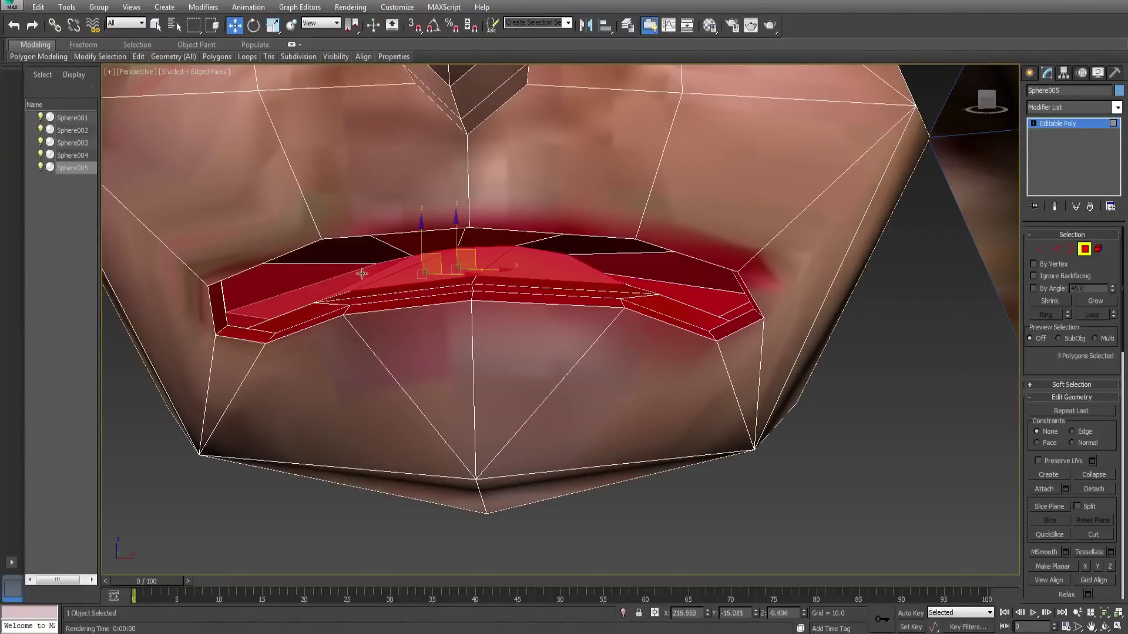
{"action": "left_click", "coordinate": [335, 271], "text": "ctrl"}
{"action": "left_click", "coordinate": [348, 252], "text": "ctrl"}
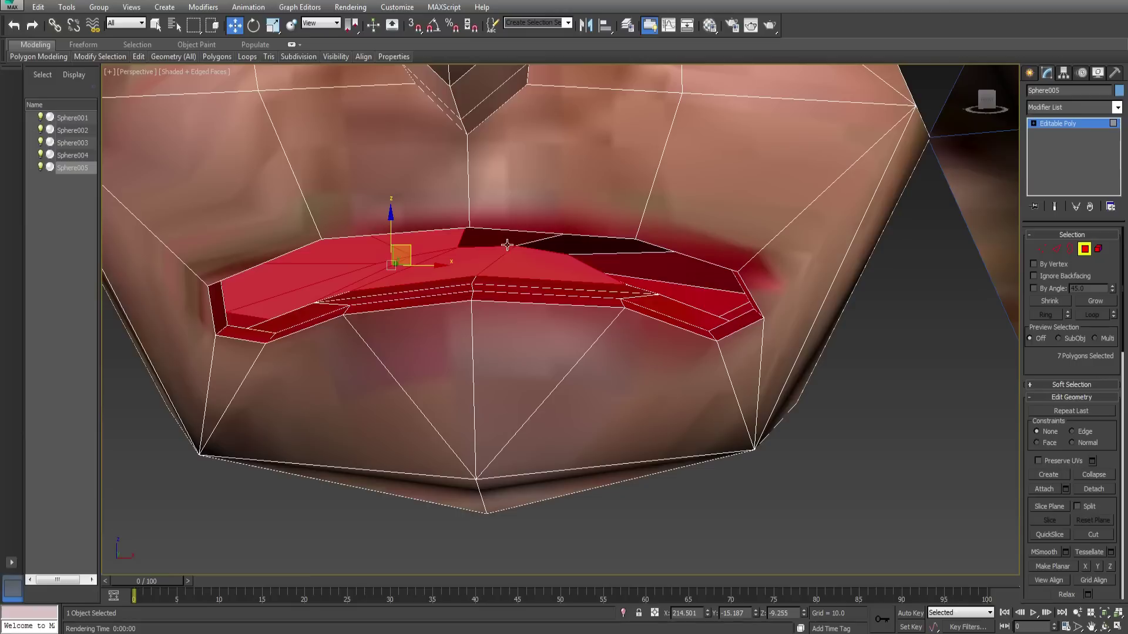
{"action": "left_click", "coordinate": [626, 264], "text": "ctrl"}
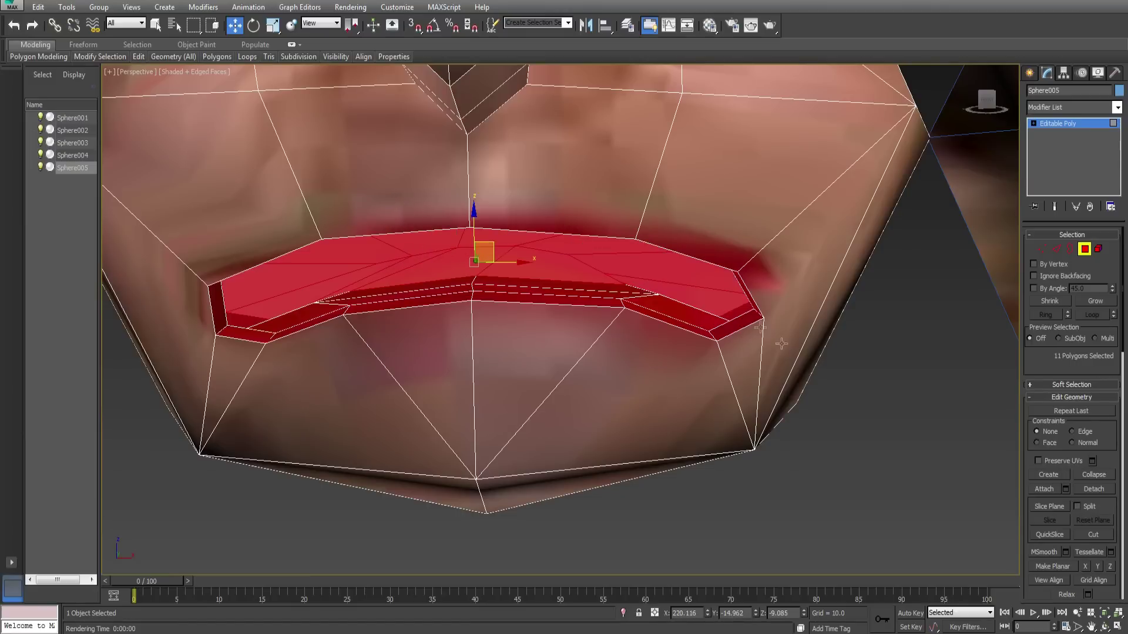
Step: Grow and shrink the polygon selection to cover the fourth head's whole mouth, then apply an FFD(box) 4x4x4 modifier
{"action": "middle_click_drag", "start_coordinate": [839, 393], "coordinate": [791, 379], "text": "alt"}
{"action": "left_click", "coordinate": [673, 306], "text": "ctrl"}
{"action": "left_click", "coordinate": [1096, 302]}
{"action": "left_click", "coordinate": [1096, 302]}
{"action": "left_click", "coordinate": [1096, 302]}
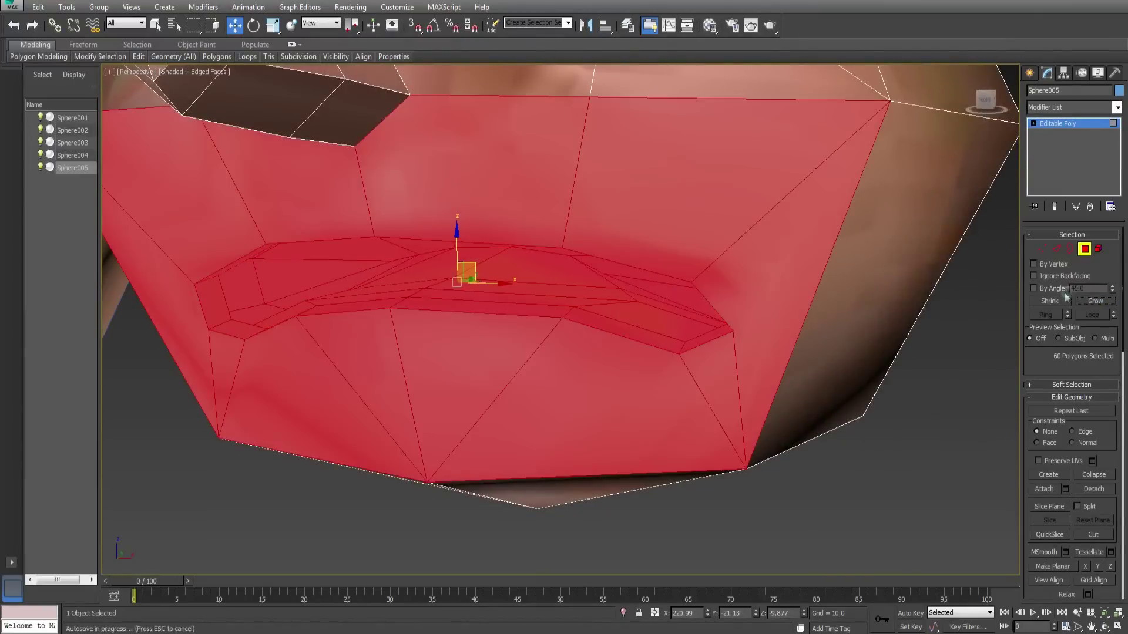
{"action": "left_click", "coordinate": [1051, 301]}
{"action": "middle_click_drag", "start_coordinate": [649, 347], "coordinate": [680, 326], "text": "alt"}
{"action": "left_click", "coordinate": [1083, 108]}
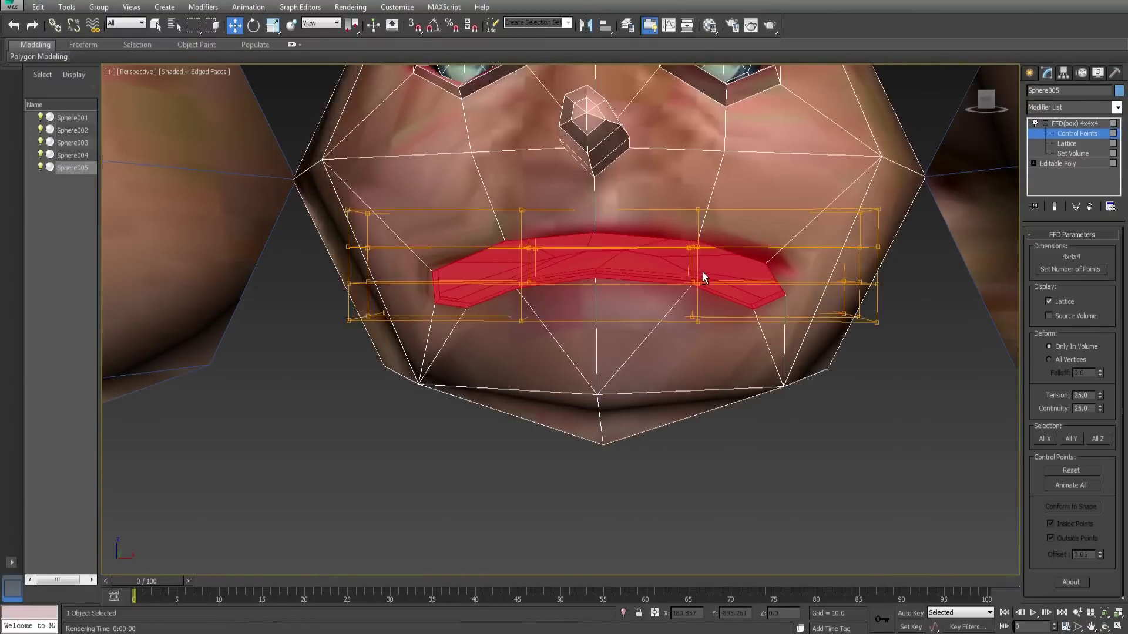
{"action": "scroll", "coordinate": [703, 273], "scroll_direction": "up", "scroll_amount": 4}
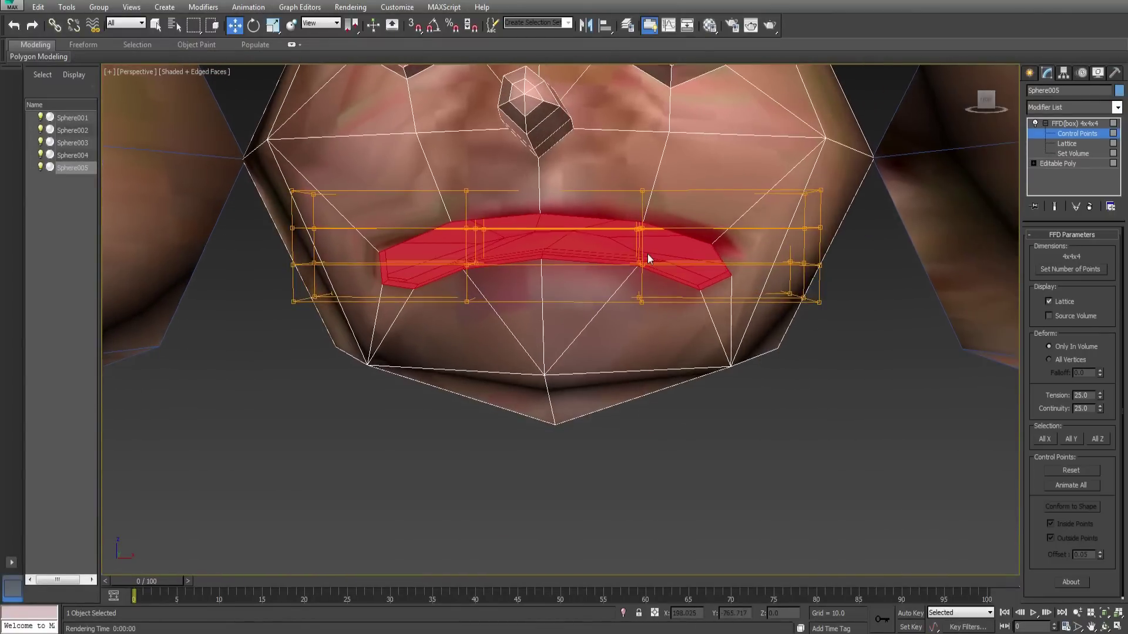
{"action": "scroll", "coordinate": [629, 248], "scroll_direction": "up", "scroll_amount": 3}
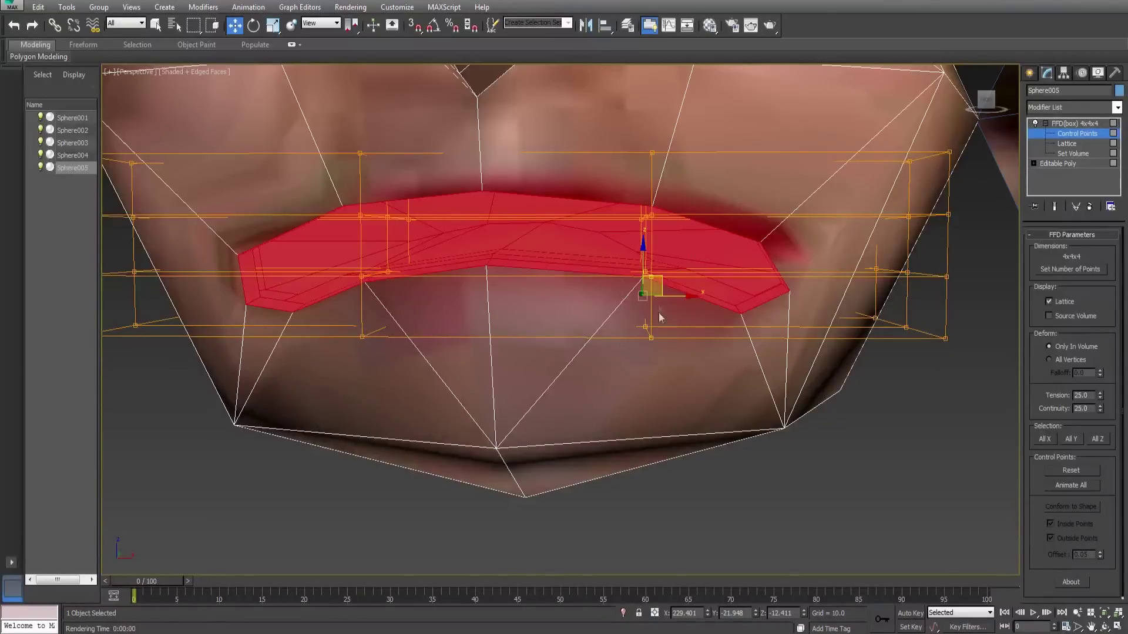
Step: Pull the middle FFD control points of the mouth toward the centre, lowering the bottom ones and raising the top ones
{"action": "left_click_drag", "start_coordinate": [660, 277], "coordinate": [573, 312]}
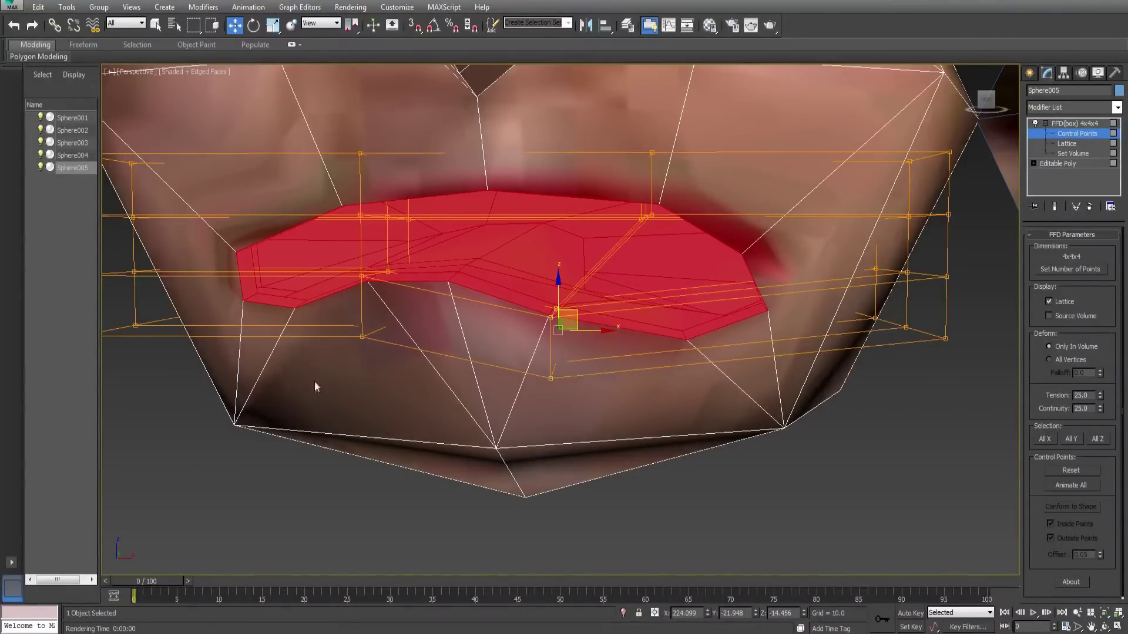
{"action": "left_click_drag", "start_coordinate": [409, 275], "coordinate": [492, 310]}
{"action": "left_click_drag", "start_coordinate": [348, 253], "coordinate": [434, 133]}
{"action": "left_click_drag", "start_coordinate": [409, 180], "coordinate": [470, 142]}
{"action": "left_click_drag", "start_coordinate": [617, 246], "coordinate": [682, 130]}
{"action": "left_click_drag", "start_coordinate": [668, 183], "coordinate": [590, 149]}
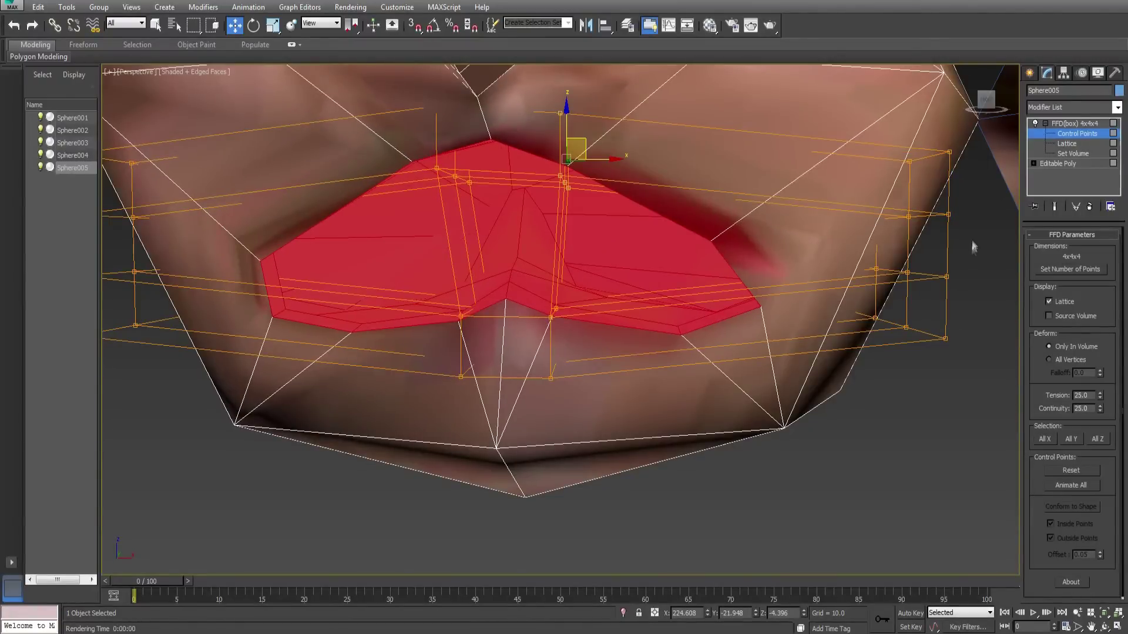
Step: Move the outer FFD control points at both mouth corners inward to pucker the lips into a small round mouth
{"action": "left_click_drag", "start_coordinate": [927, 189], "coordinate": [799, 406]}
{"action": "left_click_drag", "start_coordinate": [906, 279], "coordinate": [651, 215]}
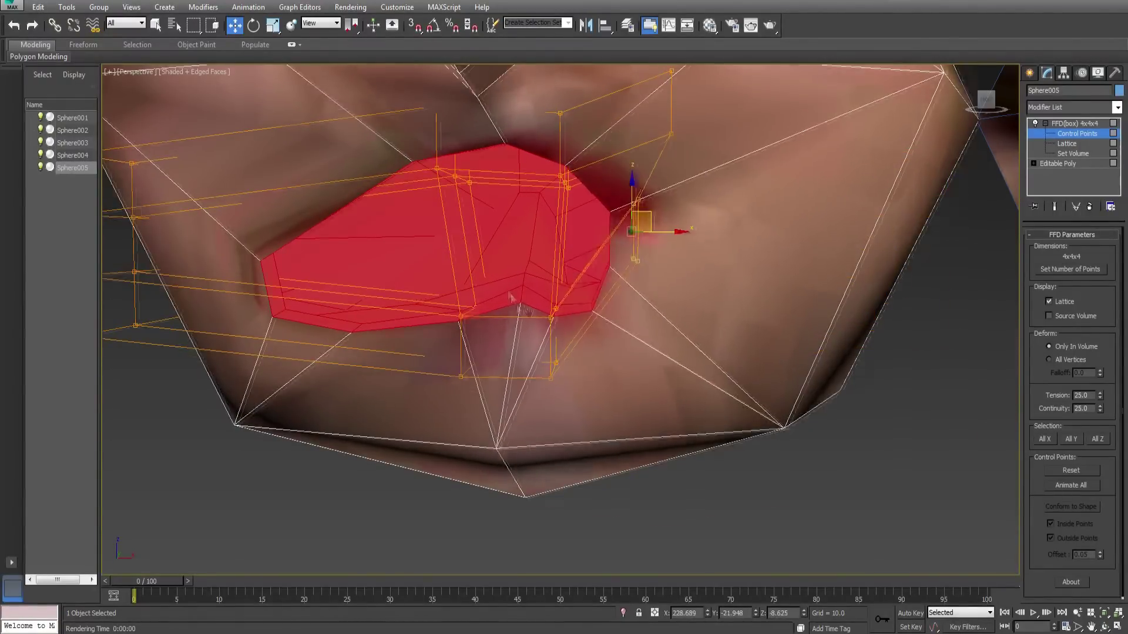
{"action": "middle_click_drag", "start_coordinate": [552, 247], "coordinate": [755, 284]}
{"action": "left_click_drag", "start_coordinate": [271, 179], "coordinate": [406, 279]}
{"action": "left_click_drag", "start_coordinate": [359, 218], "coordinate": [611, 173]}
{"action": "left_click_drag", "start_coordinate": [263, 464], "coordinate": [384, 282]}
{"action": "left_click_drag", "start_coordinate": [360, 320], "coordinate": [674, 267]}
Step: Collapse the mouth's FFD(box) modifier into the fourth head's editable poly
{"action": "scroll", "coordinate": [670, 270], "scroll_direction": "down", "scroll_amount": 4}
{"action": "middle_click_drag", "start_coordinate": [669, 271], "coordinate": [579, 288]}
{"action": "scroll", "coordinate": [579, 288], "scroll_direction": "up", "scroll_amount": 4}
{"action": "right_click", "coordinate": [1087, 125]}
{"action": "left_click", "coordinate": [1016, 238]}
{"action": "left_click", "coordinate": [578, 365]}
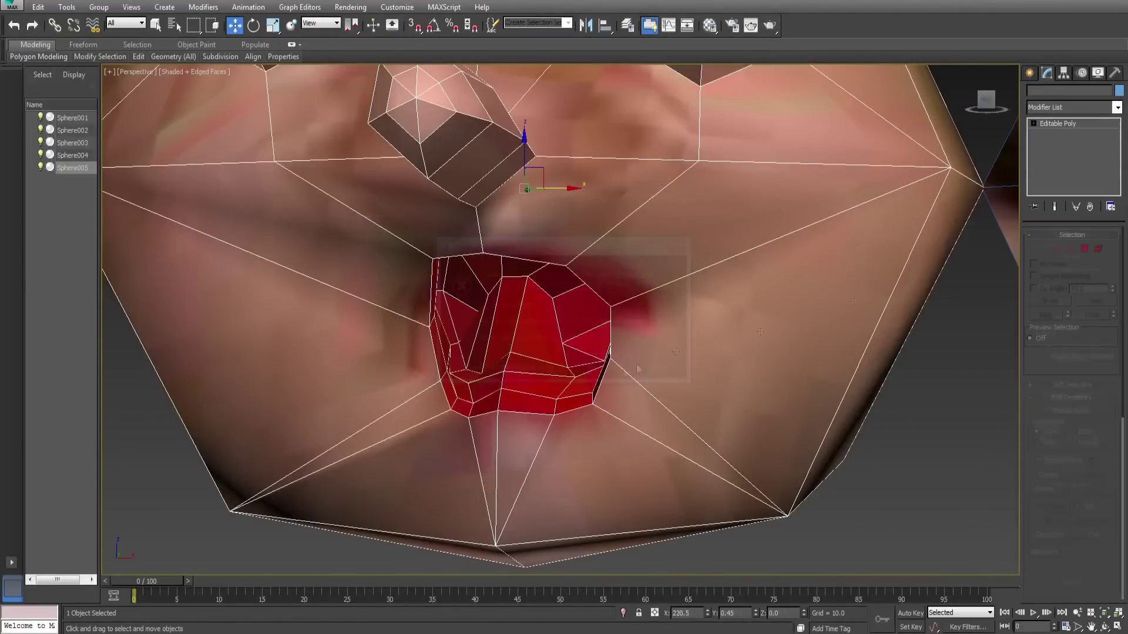
Step: Scale the polygons inside the fourth head's puckered mouth and clear the polygon selection
{"action": "left_click", "coordinate": [1085, 250]}
{"action": "middle_click_drag", "start_coordinate": [449, 294], "coordinate": [497, 258], "text": "alt"}
{"action": "key", "text": "r"}
{"action": "left_click_drag", "start_coordinate": [506, 356], "coordinate": [503, 382]}
{"action": "left_click", "coordinate": [846, 499]}
{"action": "scroll", "coordinate": [634, 382], "scroll_direction": "down", "scroll_amount": 3}
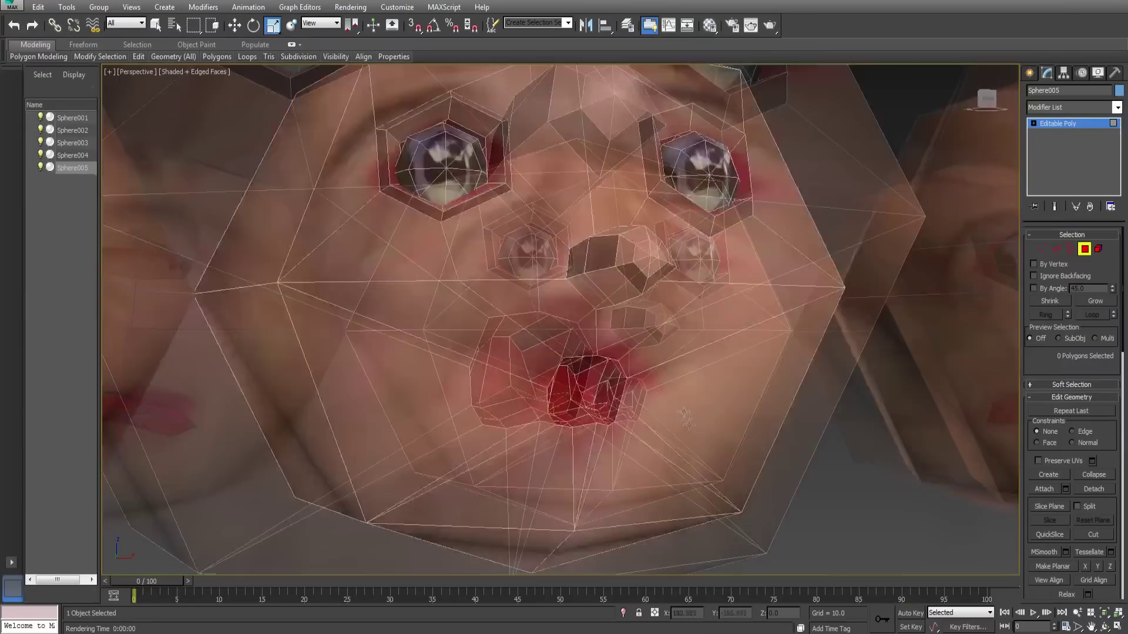
Step: Select the two bottom edges of the fifth head's left eye socket and raise them to flatten the lower eyelid
{"action": "middle_click_drag", "start_coordinate": [646, 382], "coordinate": [695, 415], "text": "alt"}
{"action": "scroll", "coordinate": [622, 409], "scroll_direction": "down", "scroll_amount": 2}
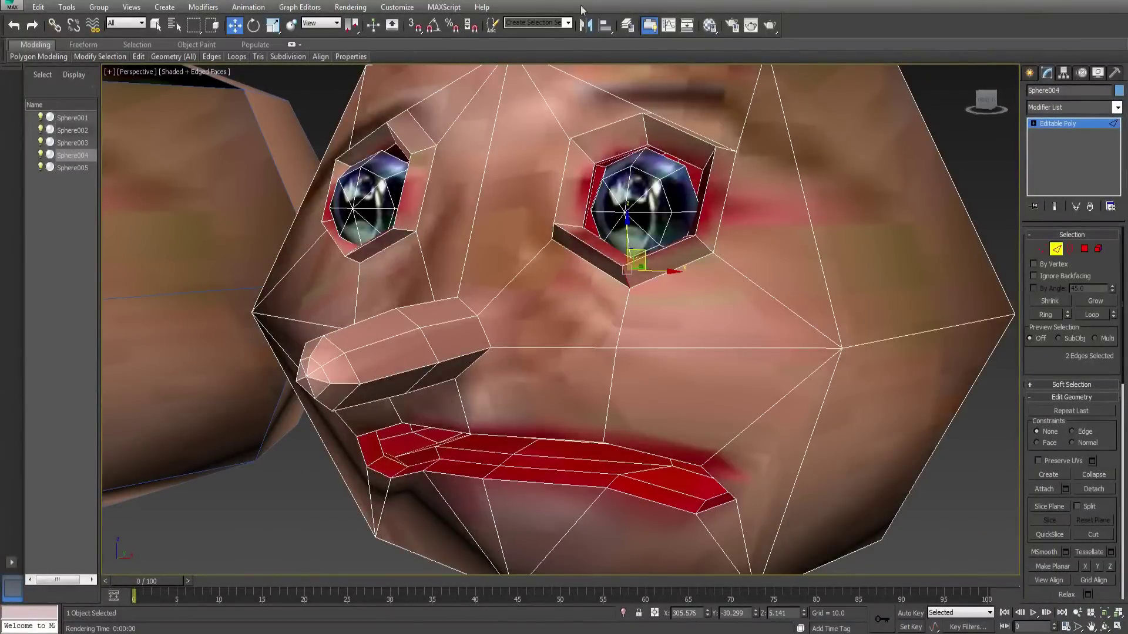
{"action": "middle_click_drag", "start_coordinate": [621, 215], "coordinate": [630, 298]}
{"action": "scroll", "coordinate": [611, 252], "scroll_direction": "down", "scroll_amount": 3}
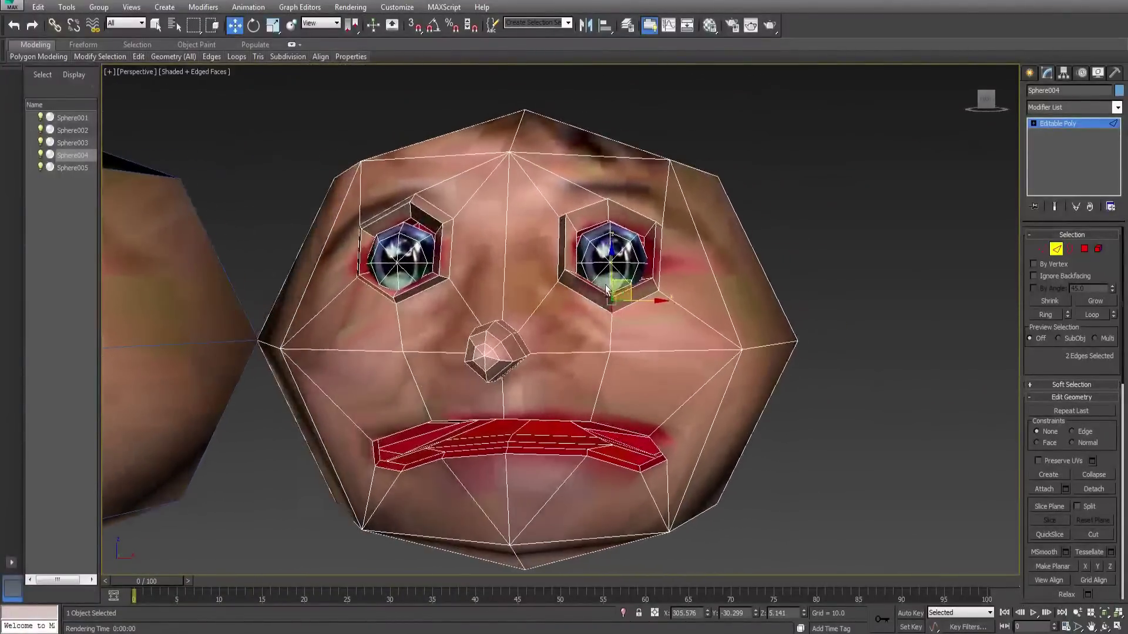
{"action": "scroll", "coordinate": [636, 292], "scroll_direction": "up", "scroll_amount": 5}
{"action": "left_click_drag", "start_coordinate": [611, 299], "coordinate": [611, 250]}
{"action": "middle_click_drag", "start_coordinate": [600, 250], "coordinate": [608, 264], "text": "alt"}
Step: Select the two upper inner corner edges of the fifth head's left eye socket and move them down and toward the eyeball
{"action": "left_click", "coordinate": [504, 242]}
{"action": "middle_click_drag", "start_coordinate": [517, 239], "coordinate": [509, 238], "text": "alt"}
{"action": "left_click", "coordinate": [510, 235], "text": "ctrl"}
{"action": "left_click_drag", "start_coordinate": [522, 225], "coordinate": [546, 270]}
{"action": "middle_click_drag", "start_coordinate": [529, 270], "coordinate": [541, 268], "text": "alt"}
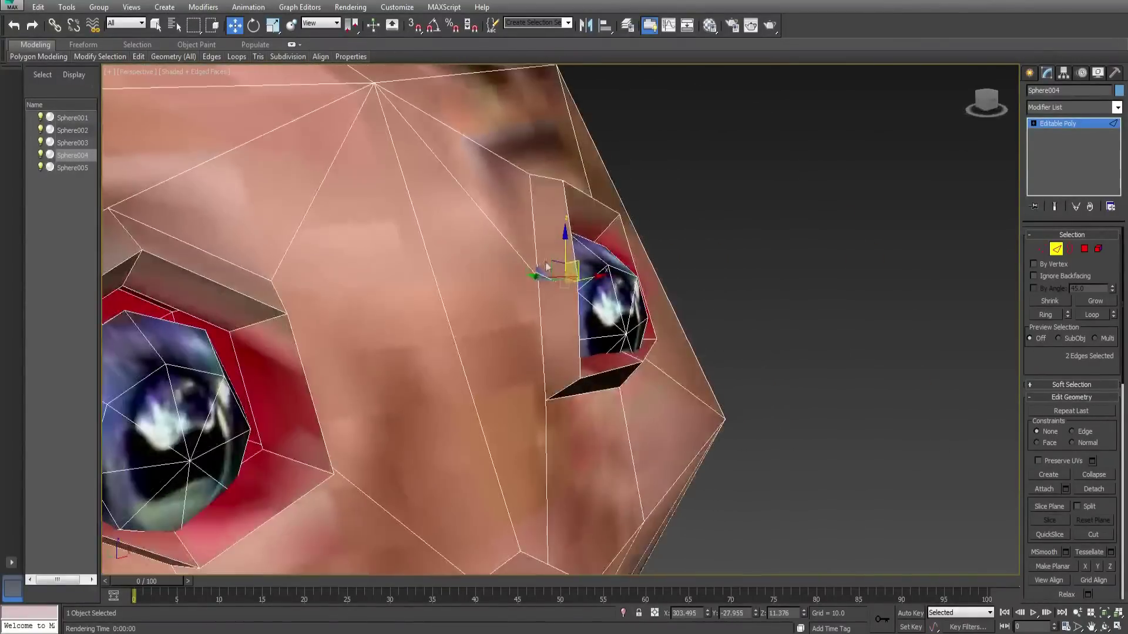
{"action": "left_click_drag", "start_coordinate": [549, 268], "coordinate": [557, 269]}
{"action": "middle_click_drag", "start_coordinate": [558, 269], "coordinate": [528, 267], "text": "alt"}
Step: Move the two top edges of the fifth head's left eye socket down and outward to slant the upper eyelid, then deselect them
{"action": "left_click", "coordinate": [651, 209]}
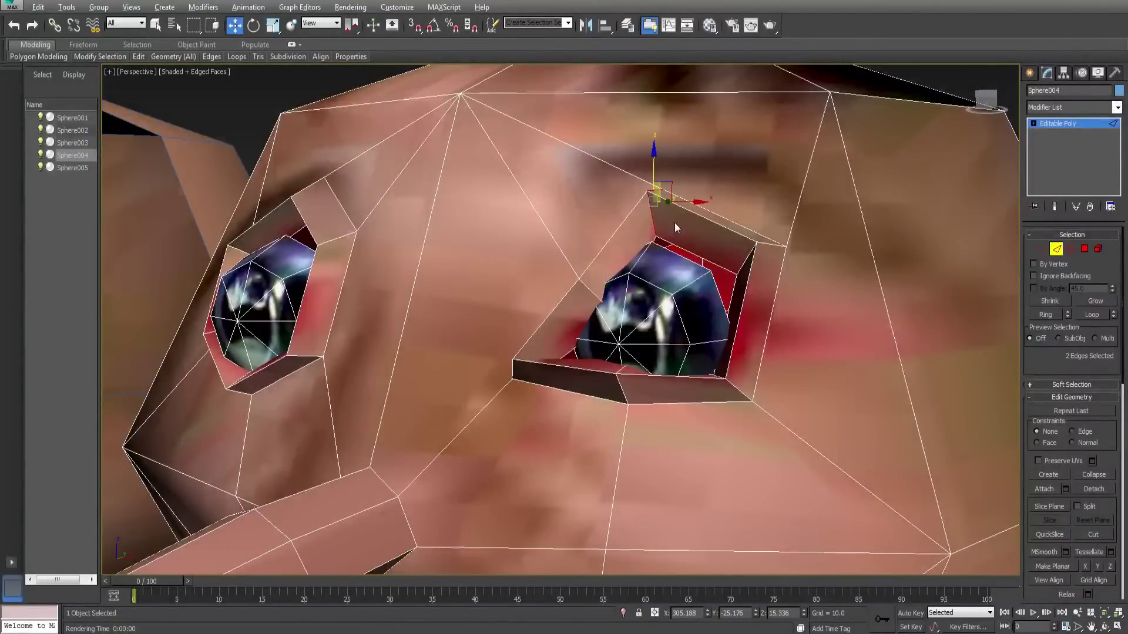
{"action": "middle_click_drag", "start_coordinate": [675, 228], "coordinate": [642, 180], "text": "alt"}
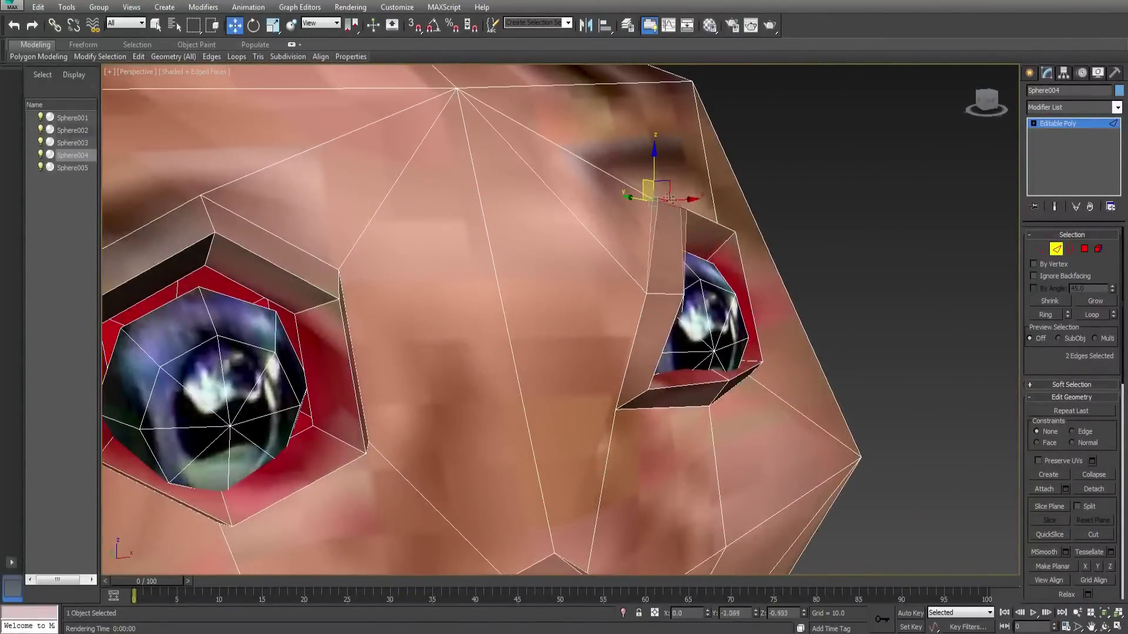
{"action": "middle_click_drag", "start_coordinate": [693, 227], "coordinate": [719, 230], "text": "alt"}
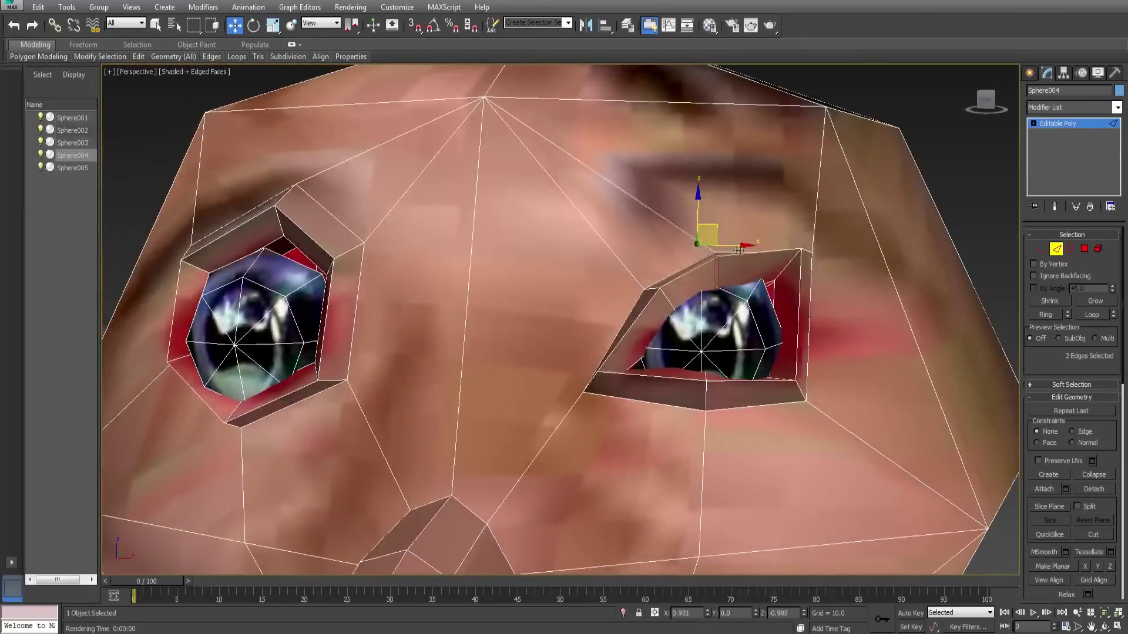
{"action": "left_click", "coordinate": [756, 413]}
Step: Raise the bottom edges of the fifth head's right eye socket and lower its top inner edges to match the slanted left eye
{"action": "scroll", "coordinate": [754, 413], "scroll_direction": "down", "scroll_amount": 8}
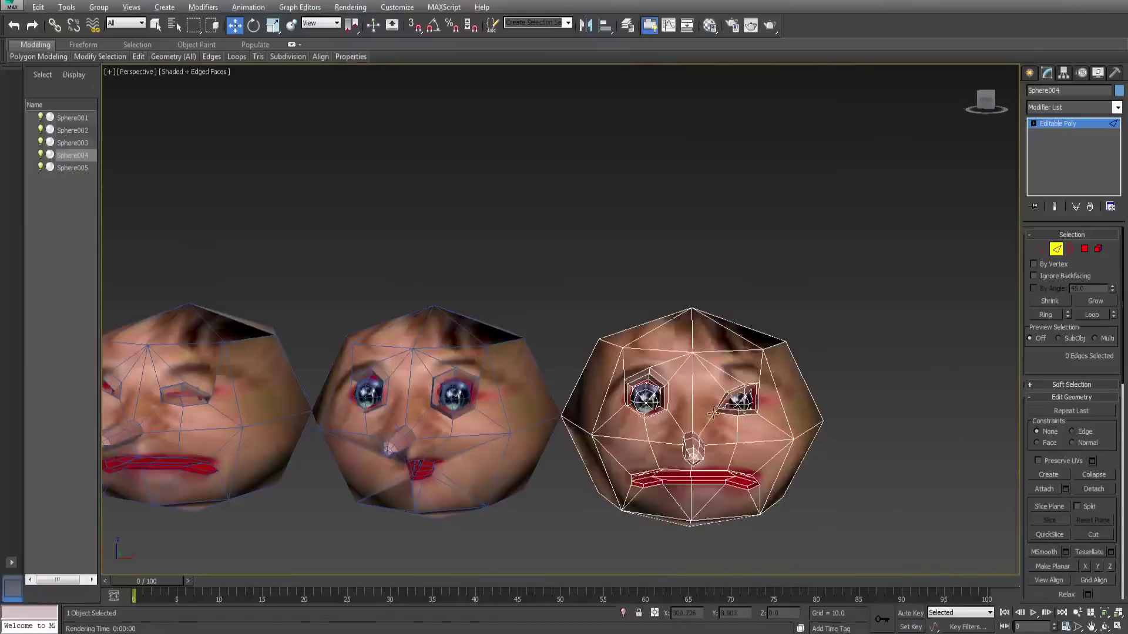
{"action": "scroll", "coordinate": [693, 440], "scroll_direction": "up", "scroll_amount": 6}
{"action": "scroll", "coordinate": [490, 397], "scroll_direction": "up", "scroll_amount": 5}
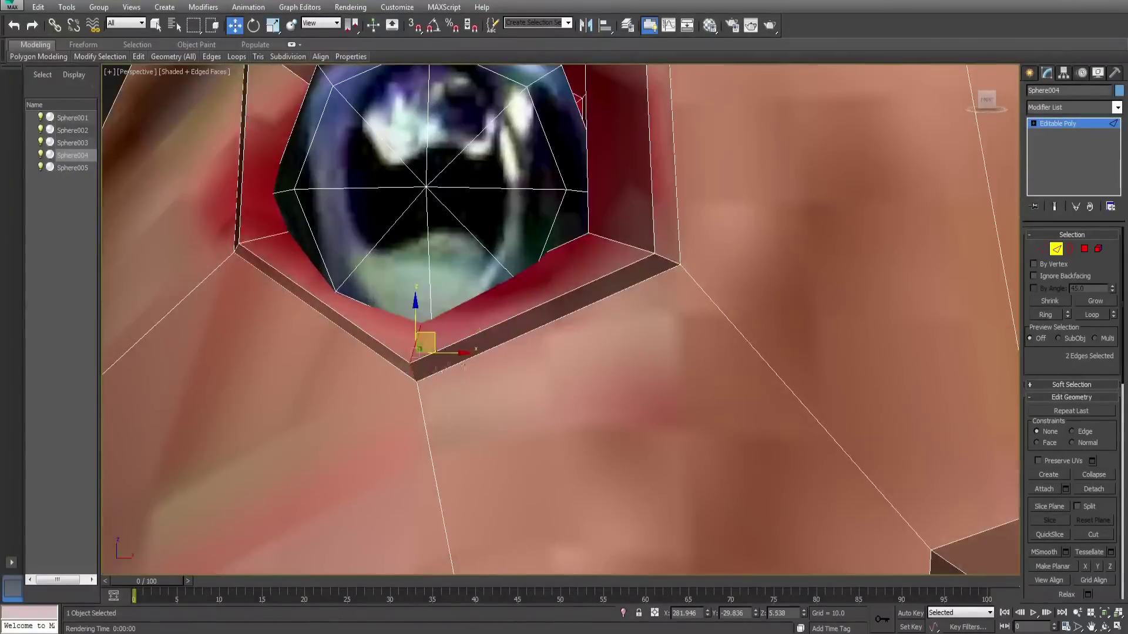
{"action": "middle_click_drag", "start_coordinate": [490, 396], "coordinate": [517, 376], "text": "alt"}
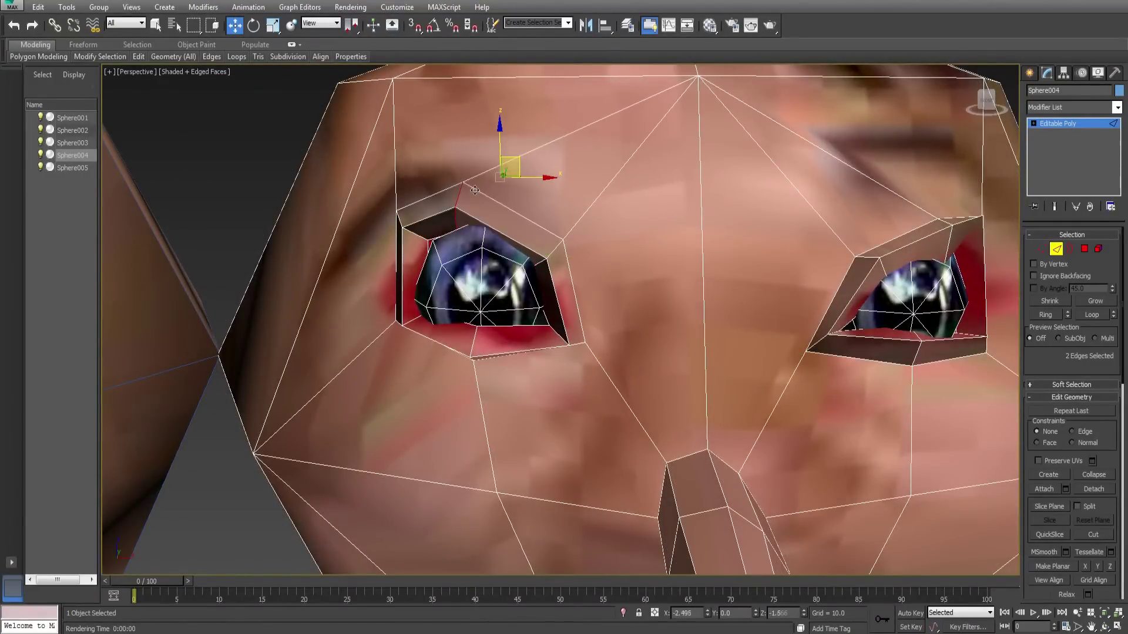
{"action": "middle_click_drag", "start_coordinate": [474, 190], "coordinate": [411, 209], "text": "alt"}
{"action": "middle_click_drag", "start_coordinate": [558, 217], "coordinate": [529, 246], "text": "alt"}
{"action": "scroll", "coordinate": [537, 266], "scroll_direction": "up", "scroll_amount": 6}
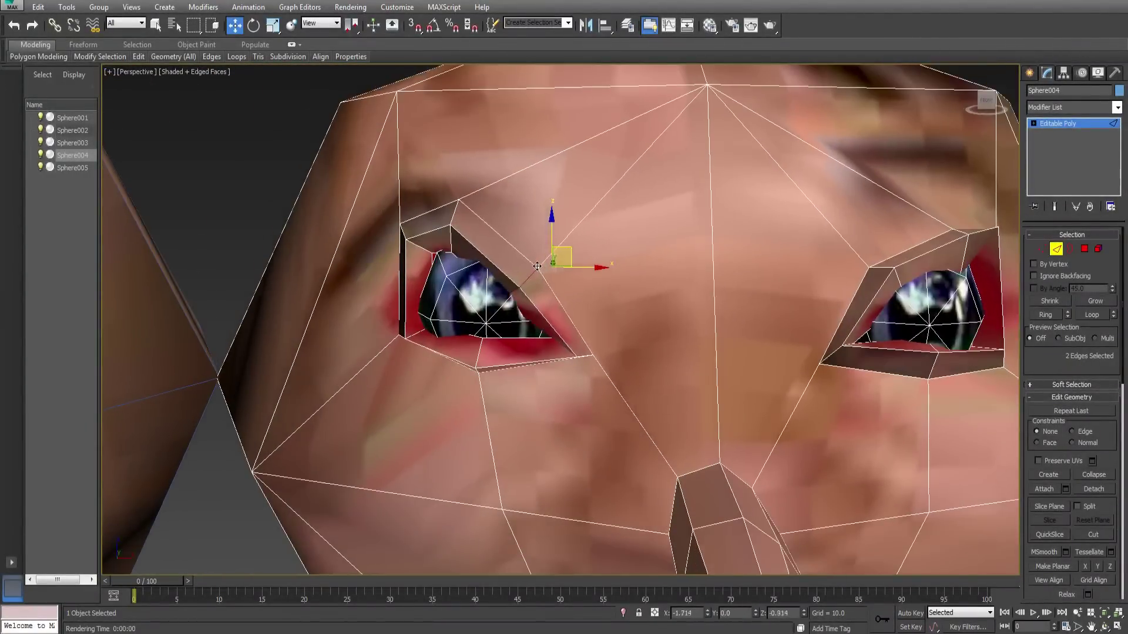
Step: Select the first head and add a Morpher modifier to it
{"action": "scroll", "coordinate": [537, 266], "scroll_direction": "down", "scroll_amount": 5}
{"action": "left_click", "coordinate": [1029, 73]}
{"action": "left_click", "coordinate": [889, 344]}
{"action": "middle_click_drag", "start_coordinate": [628, 354], "coordinate": [640, 305]}
{"action": "scroll", "coordinate": [561, 338], "scroll_direction": "up", "scroll_amount": 2}
{"action": "scroll", "coordinate": [640, 306], "scroll_direction": "down", "scroll_amount": 3}
{"action": "left_click", "coordinate": [640, 294]}
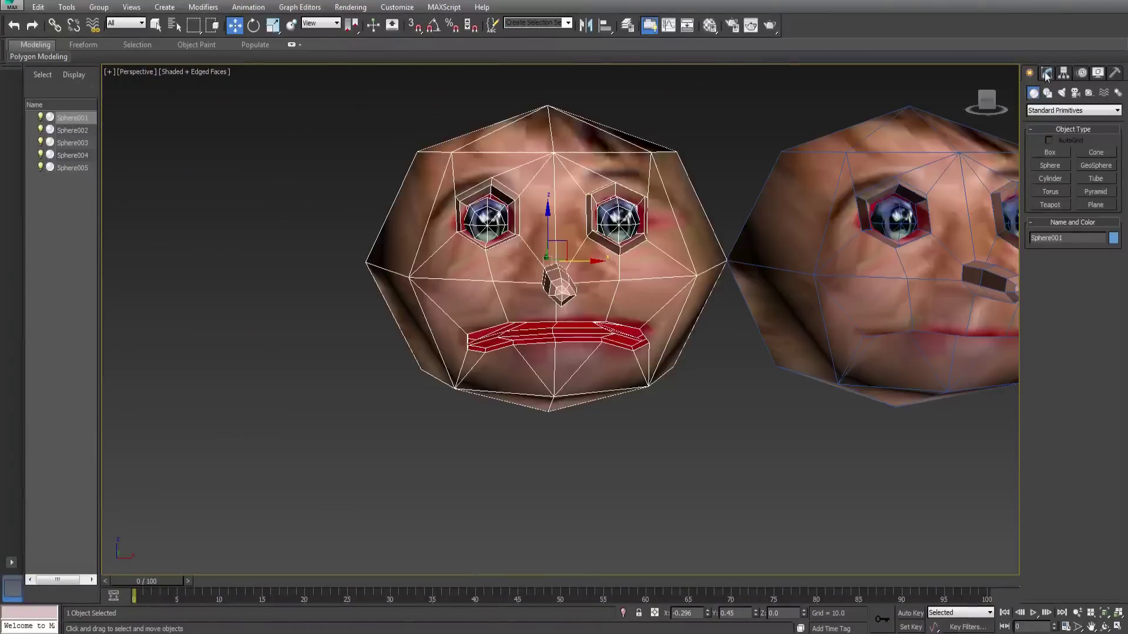
{"action": "left_click", "coordinate": [1046, 73]}
{"action": "left_click", "coordinate": [1076, 107]}
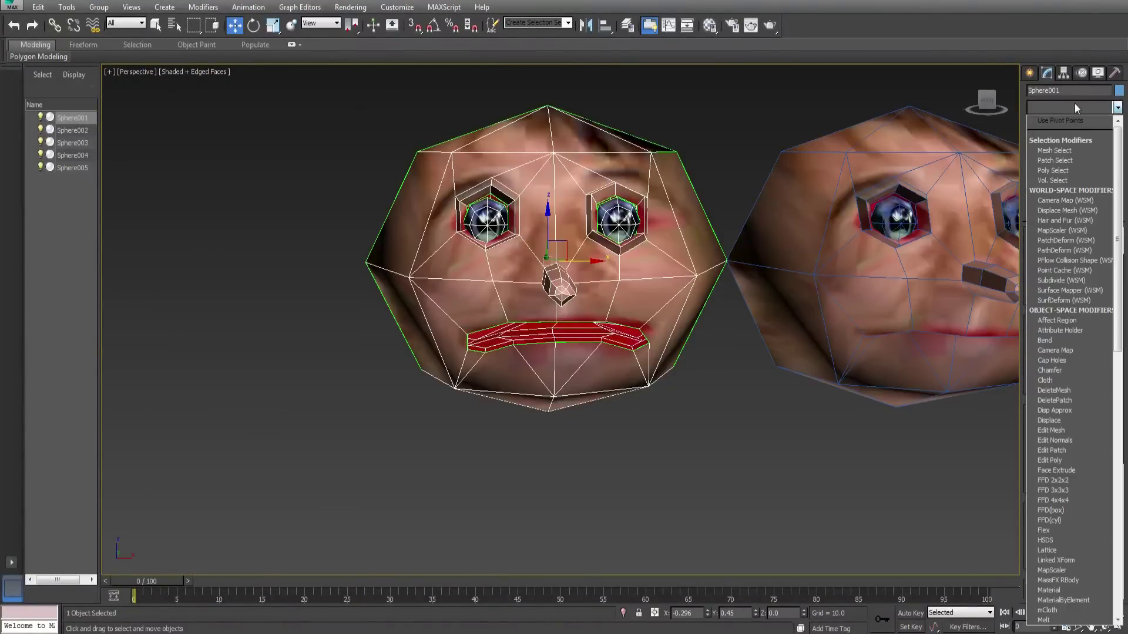
{"action": "scroll", "coordinate": [1074, 103], "scroll_direction": "down", "scroll_amount": 1}
{"action": "key", "text": "m"}
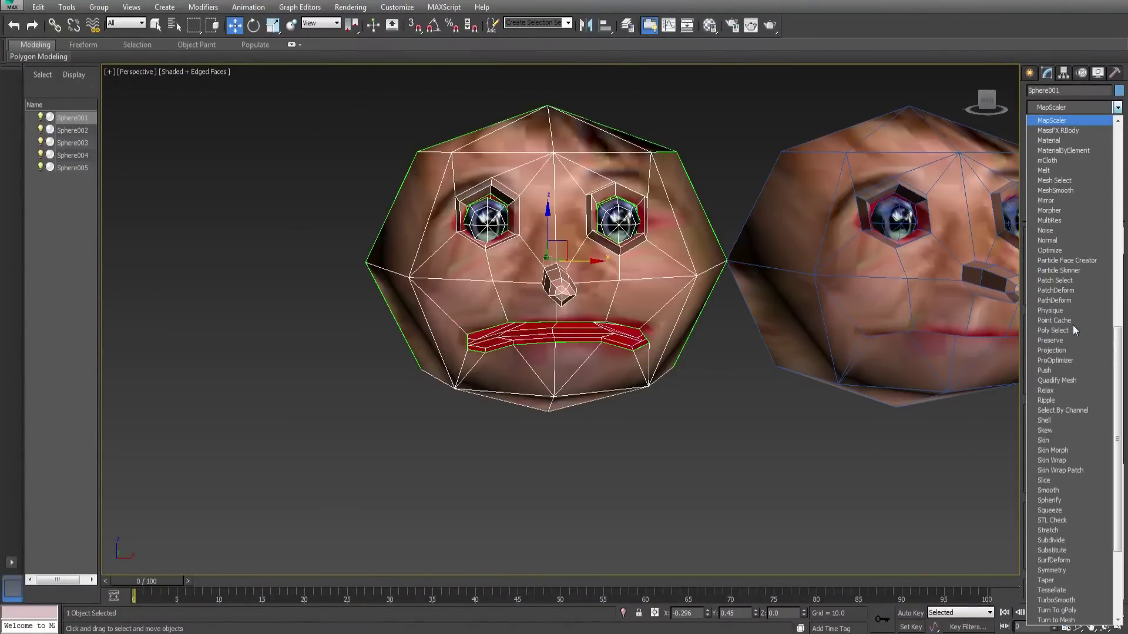
{"action": "scroll", "coordinate": [1073, 329], "scroll_direction": "down", "scroll_amount": 2}
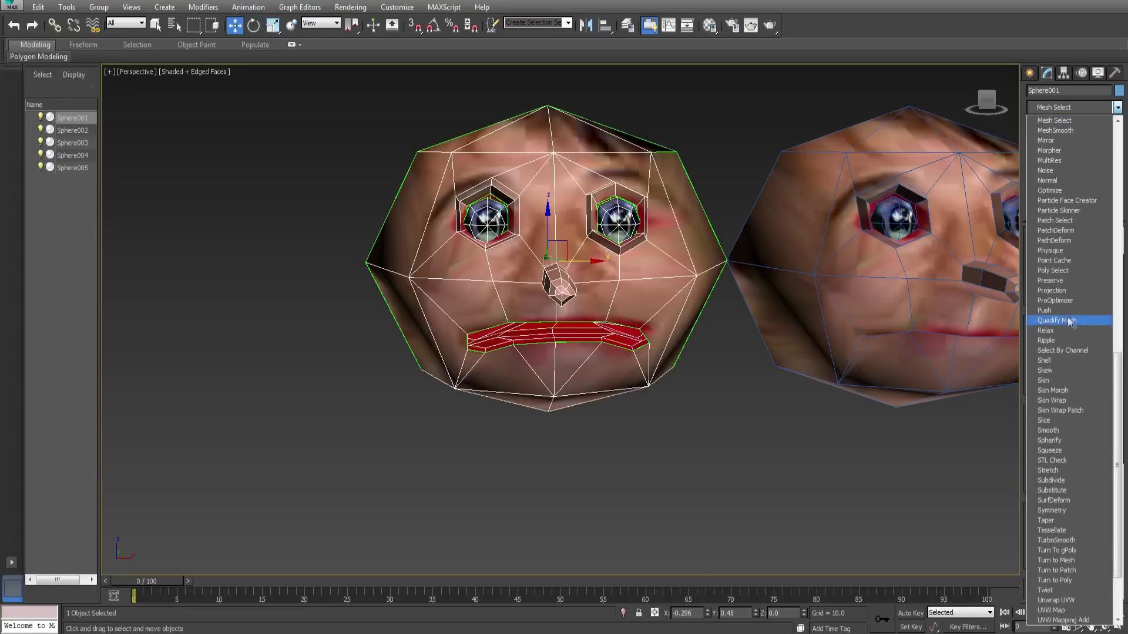
{"action": "left_click", "coordinate": [1050, 151]}
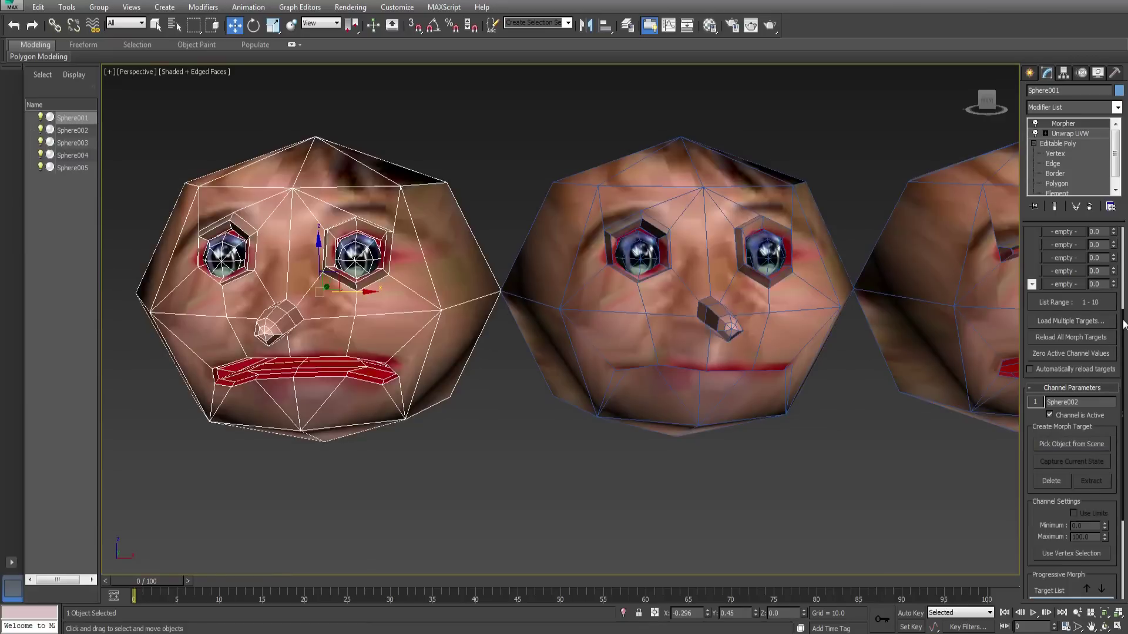
Step: Fill the Morpher's first four channels in order with Sphere002, Sphere003, Sphere005 and Sphere004 as morph targets
{"action": "scroll", "coordinate": [1042, 328], "scroll_direction": "up", "scroll_amount": 4}
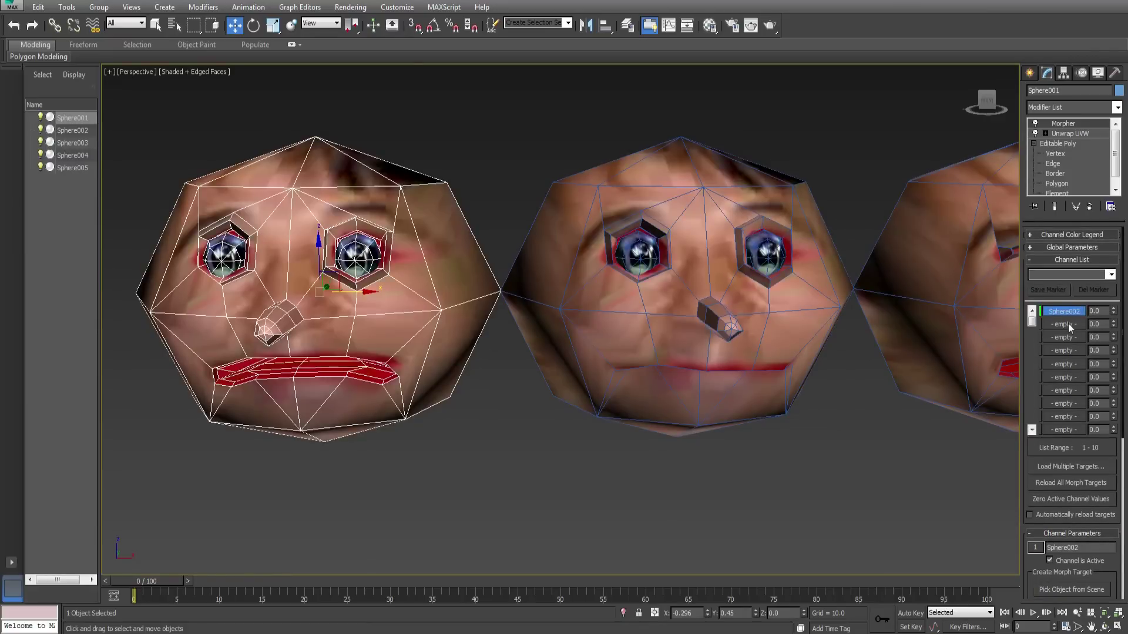
{"action": "left_click", "coordinate": [1067, 324]}
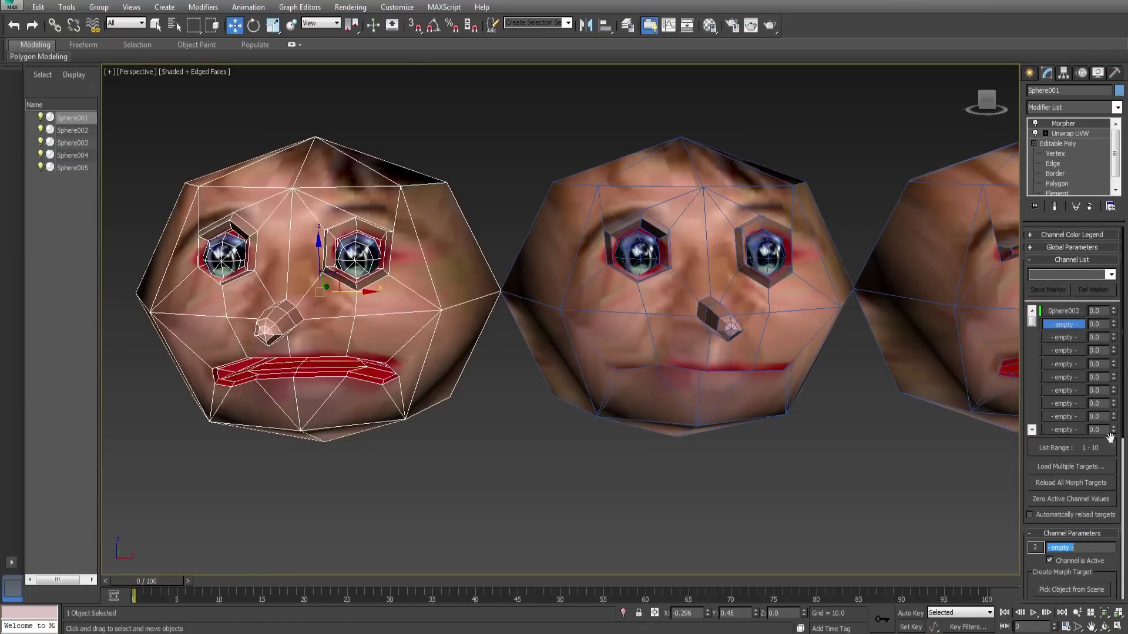
{"action": "left_click", "coordinate": [1084, 596]}
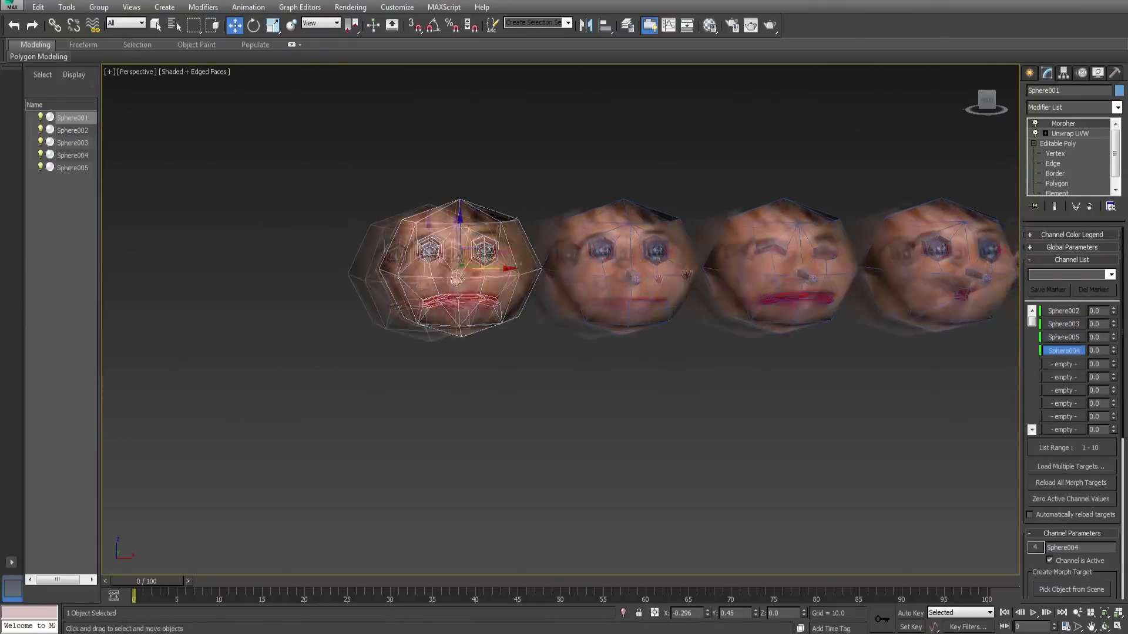
Step: Try out the Sphere002 morph channel on the first head by varying its strength
{"action": "scroll", "coordinate": [793, 329], "scroll_direction": "up", "scroll_amount": 8}
{"action": "middle_click_drag", "start_coordinate": [686, 274], "coordinate": [753, 226]}
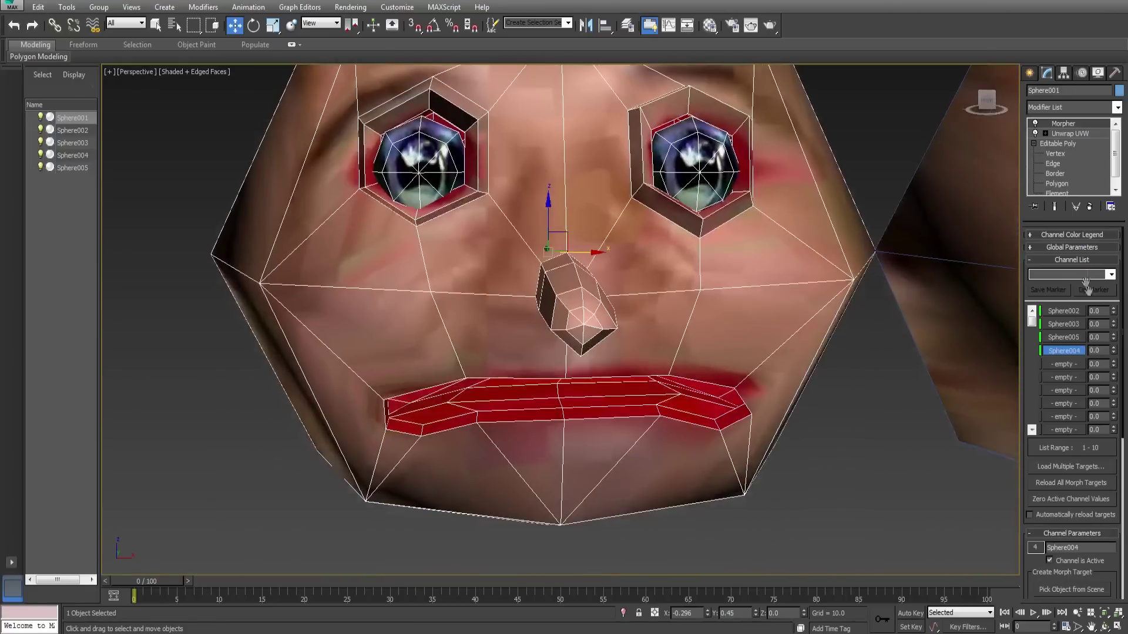
{"action": "left_click_drag", "start_coordinate": [1114, 311], "coordinate": [1105, 401]}
Step: Hide the four cloned expression heads, frame the remaining base head and clear the selection
{"action": "scroll", "coordinate": [597, 253], "scroll_direction": "down", "scroll_amount": 5}
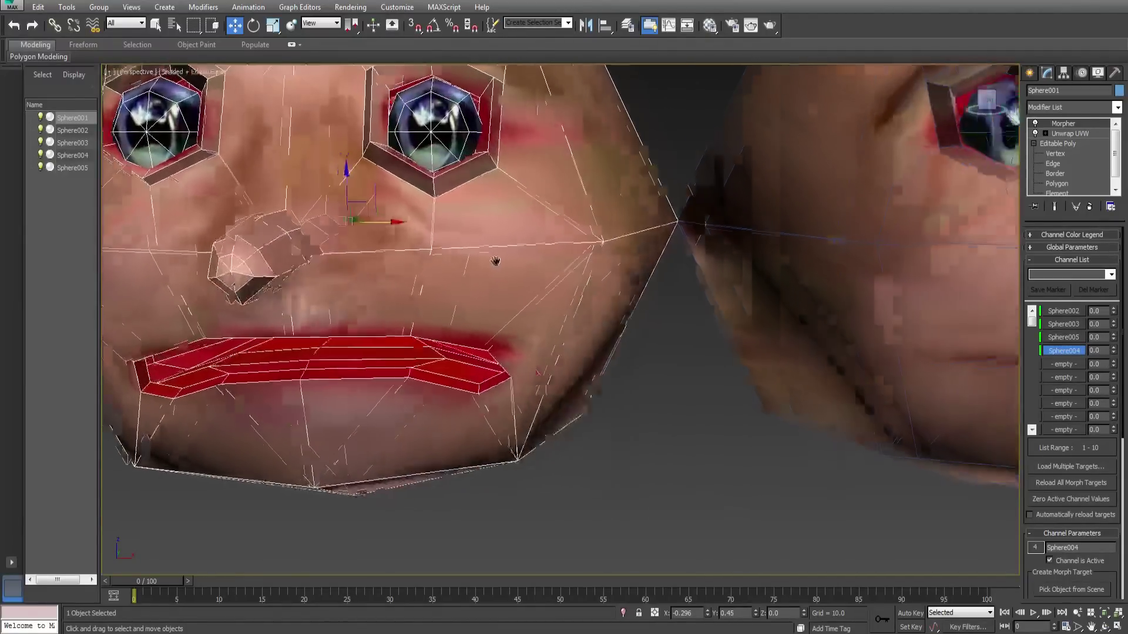
{"action": "middle_click_drag", "start_coordinate": [597, 252], "coordinate": [267, 220]}
{"action": "middle_click_drag", "start_coordinate": [550, 205], "coordinate": [291, 242]}
{"action": "scroll", "coordinate": [564, 213], "scroll_direction": "down", "scroll_amount": 5}
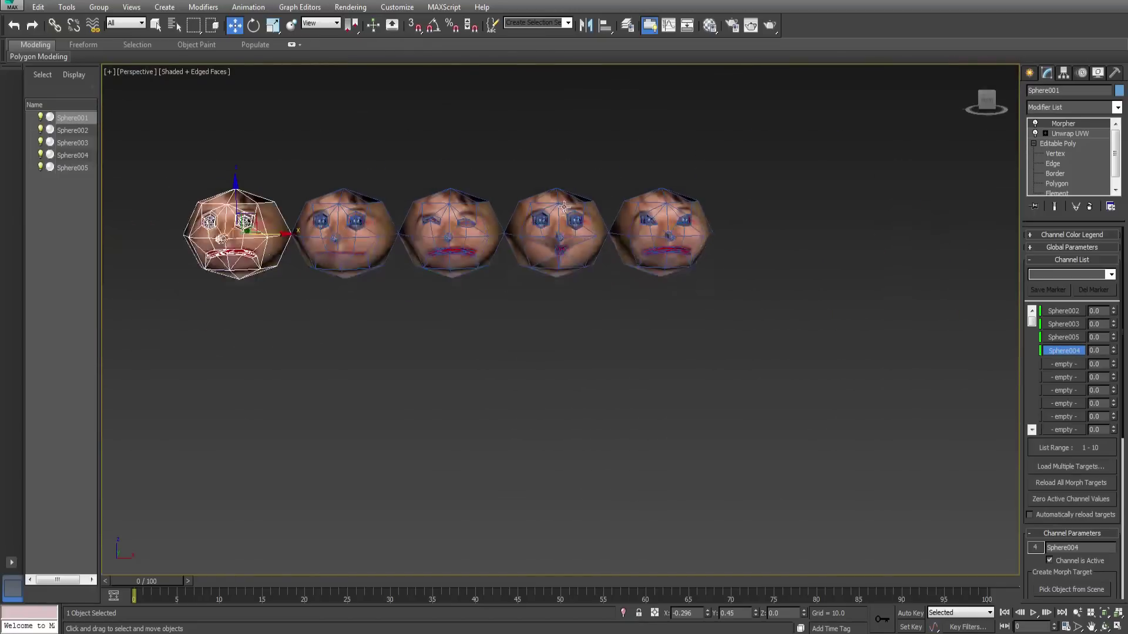
{"action": "left_click_drag", "start_coordinate": [662, 276], "coordinate": [323, 337]}
{"action": "left_click", "coordinate": [1098, 74]}
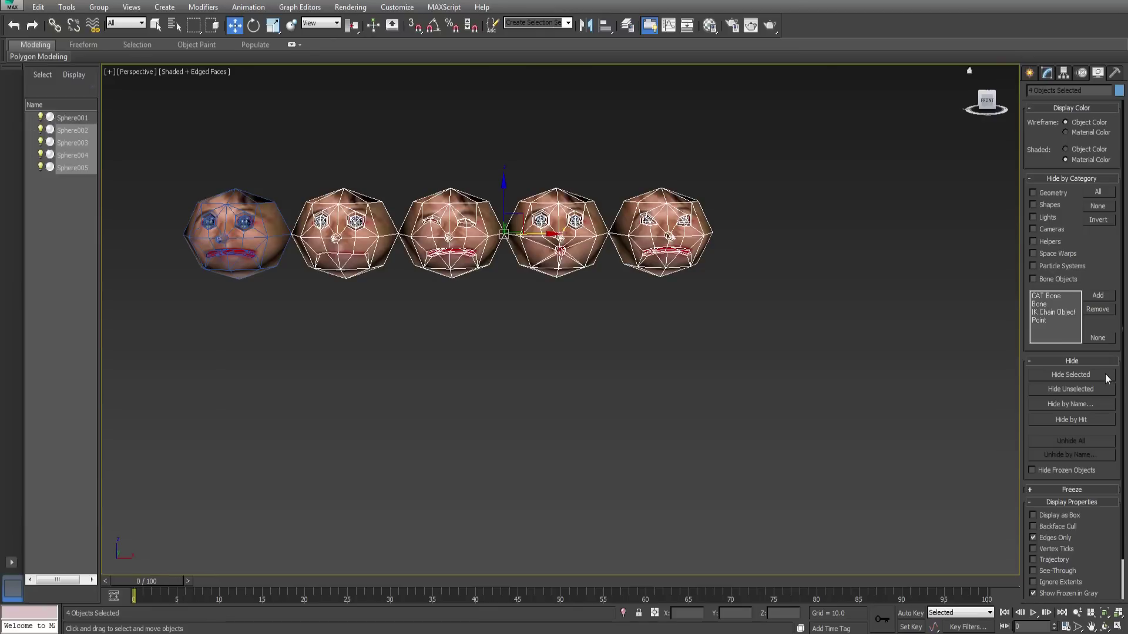
{"action": "left_click", "coordinate": [1070, 375]}
{"action": "key", "text": "ctrl+a"}
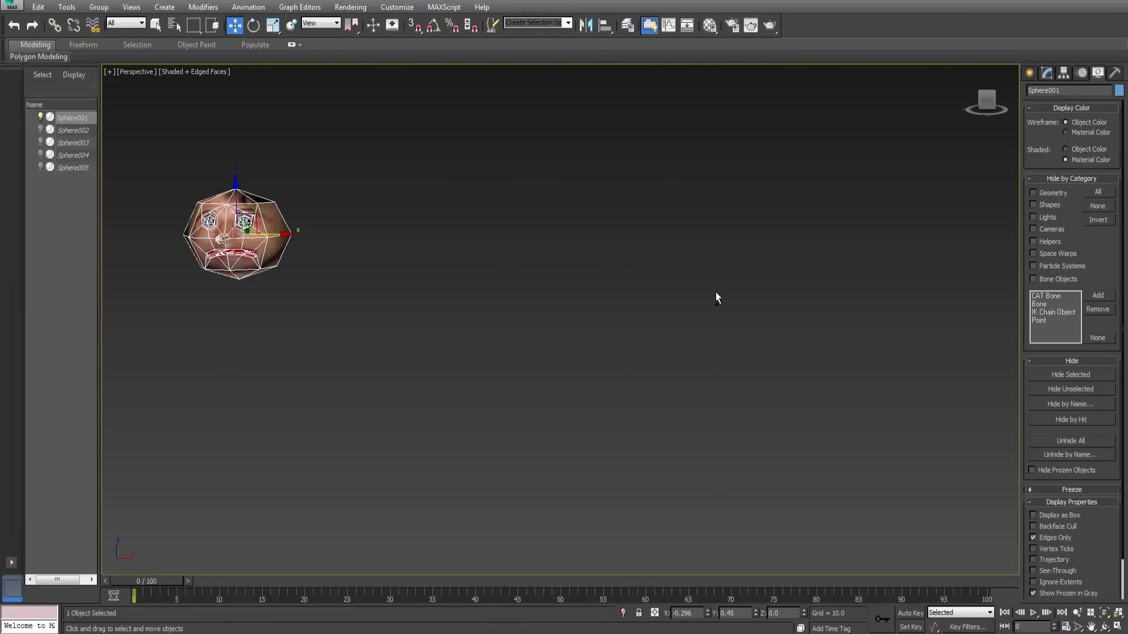
{"action": "key", "text": "z"}
{"action": "left_click", "coordinate": [839, 237]}
{"action": "middle_click_drag", "start_coordinate": [590, 337], "coordinate": [458, 373], "text": "alt"}
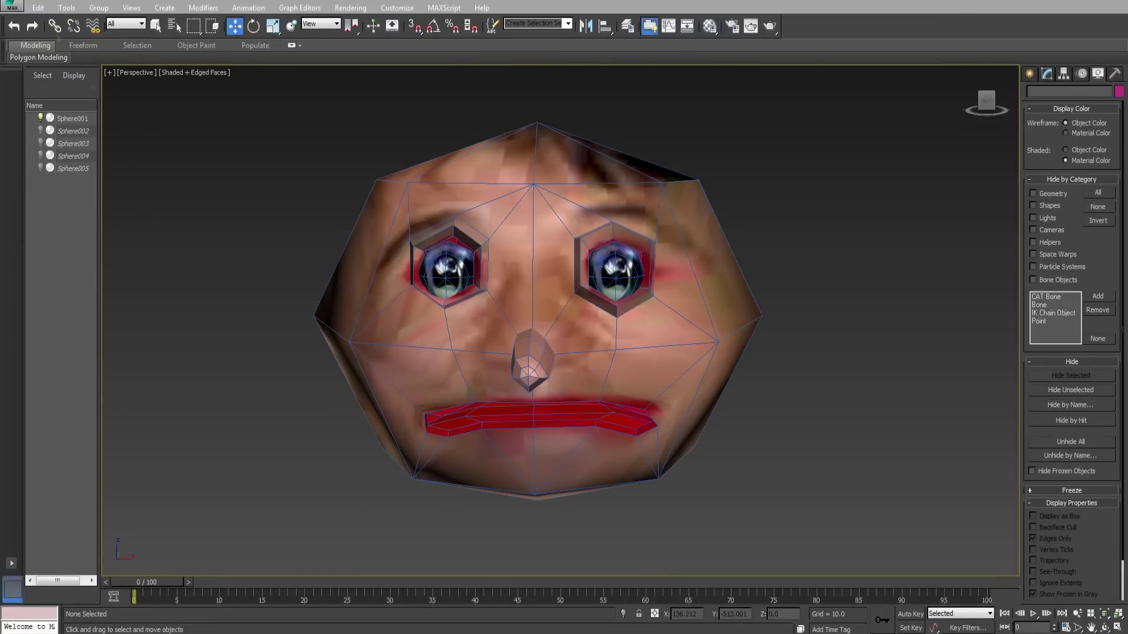
Step: Switch to the Animation Script in Notepad and review the closing lines about Mr Textured Oblate Spheroid and Mr Smiley Sphere Face
{"action": "key", "text": "alt+Tab"}
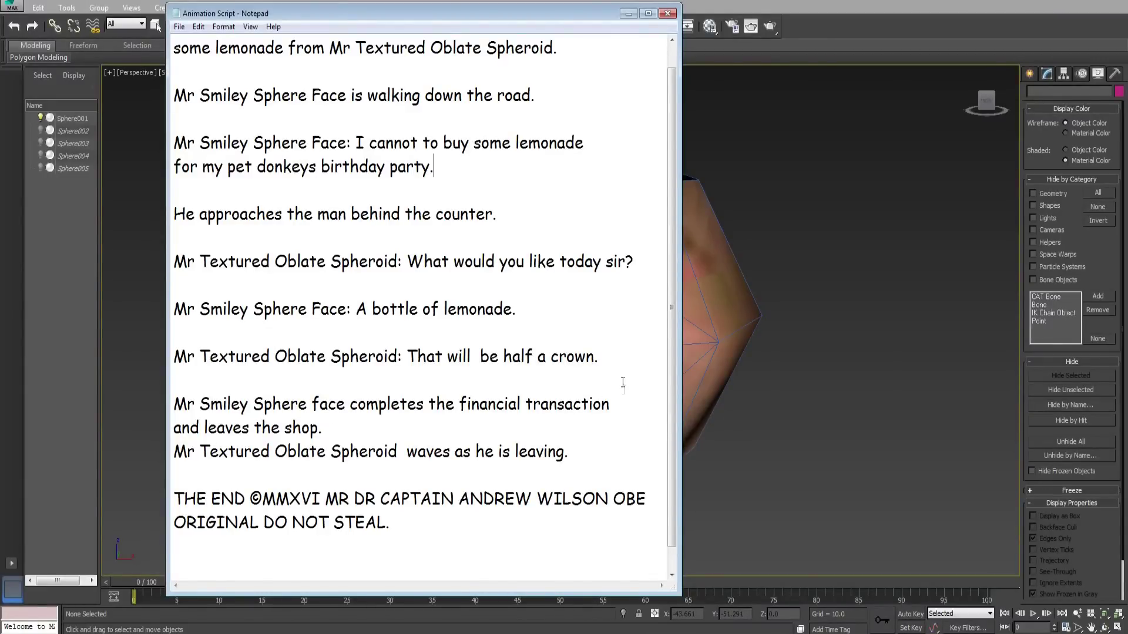
{"action": "left_click_drag", "start_coordinate": [569, 453], "coordinate": [171, 444]}
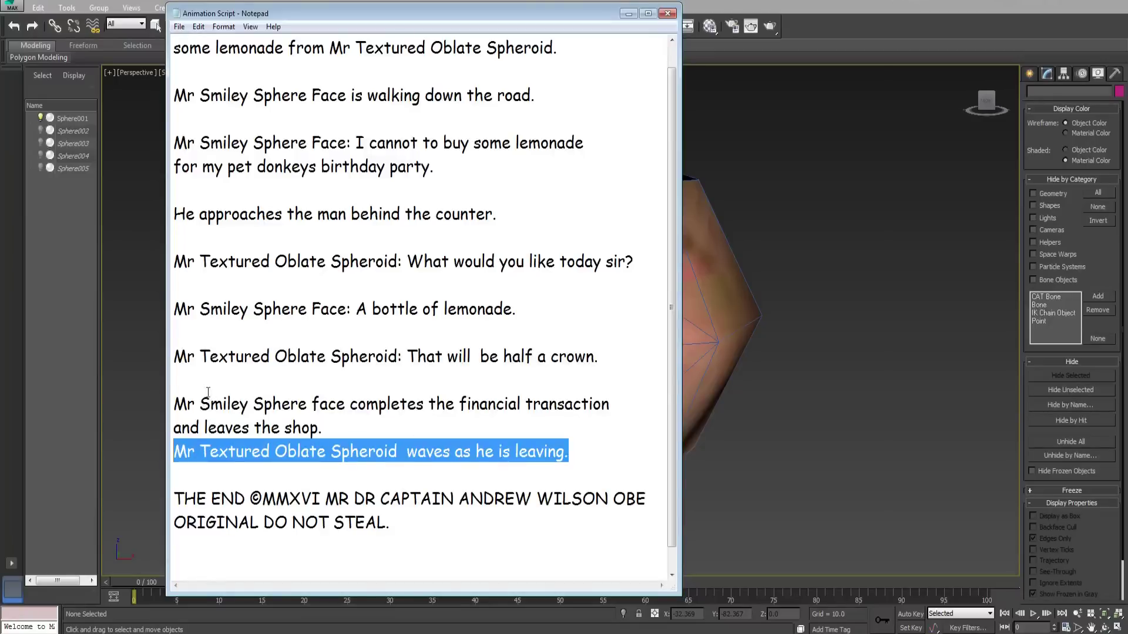
{"action": "left_click_drag", "start_coordinate": [202, 408], "coordinate": [344, 416]}
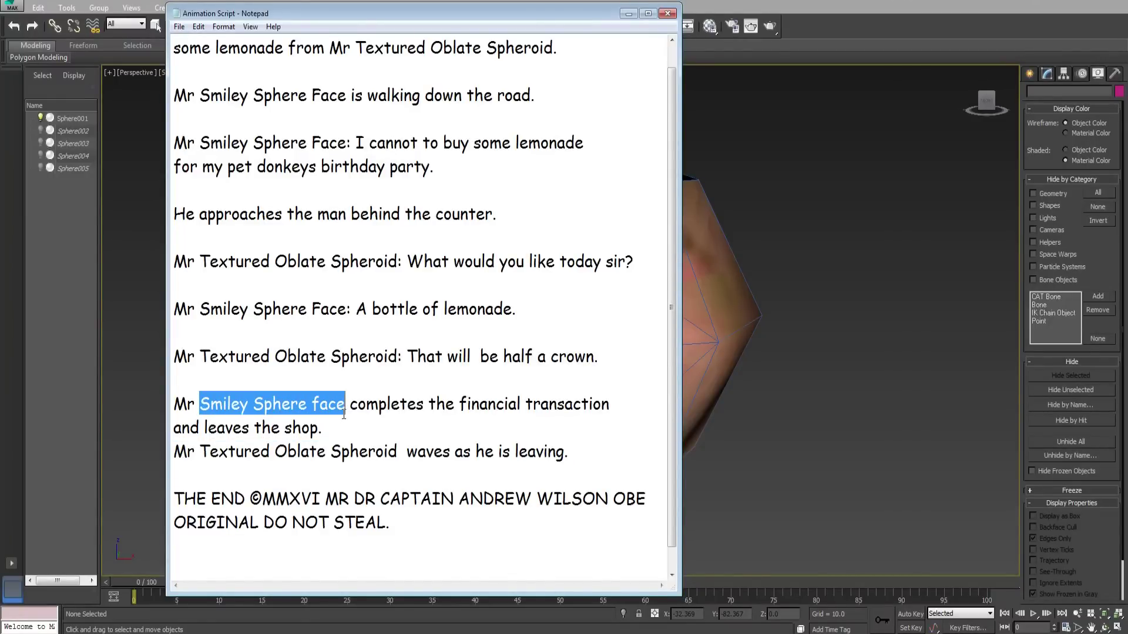
{"action": "left_click", "coordinate": [454, 419]}
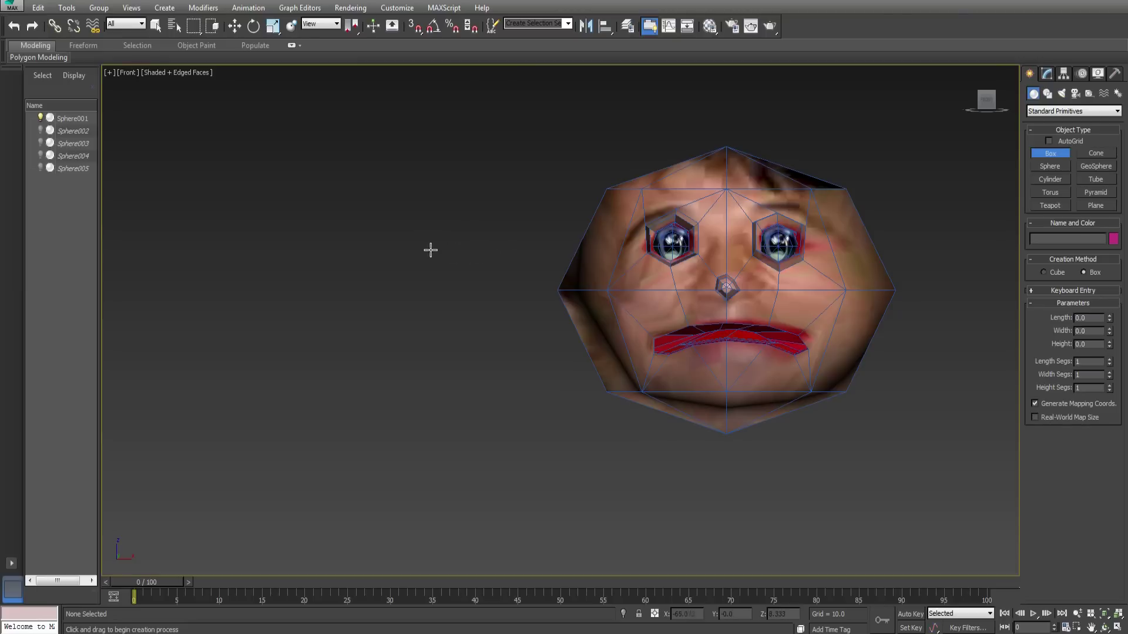
Step: Create a box about 25 long, 15 wide and 18 high beside the head in the front view and reduce its depth by scaling
{"action": "left_click_drag", "start_coordinate": [428, 245], "coordinate": [496, 365]}
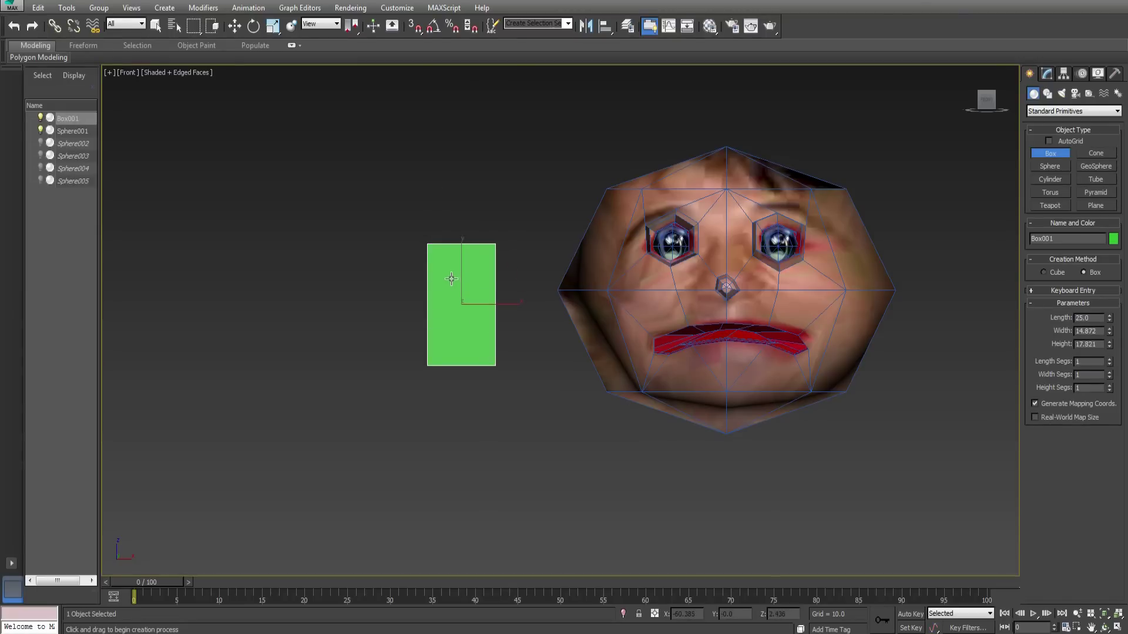
{"action": "key", "text": "p"}
{"action": "key", "text": "z"}
{"action": "middle_click_drag", "start_coordinate": [444, 277], "coordinate": [428, 328], "text": "alt"}
{"action": "scroll", "coordinate": [528, 297], "scroll_direction": "down", "scroll_amount": 2}
{"action": "left_click", "coordinate": [272, 26]}
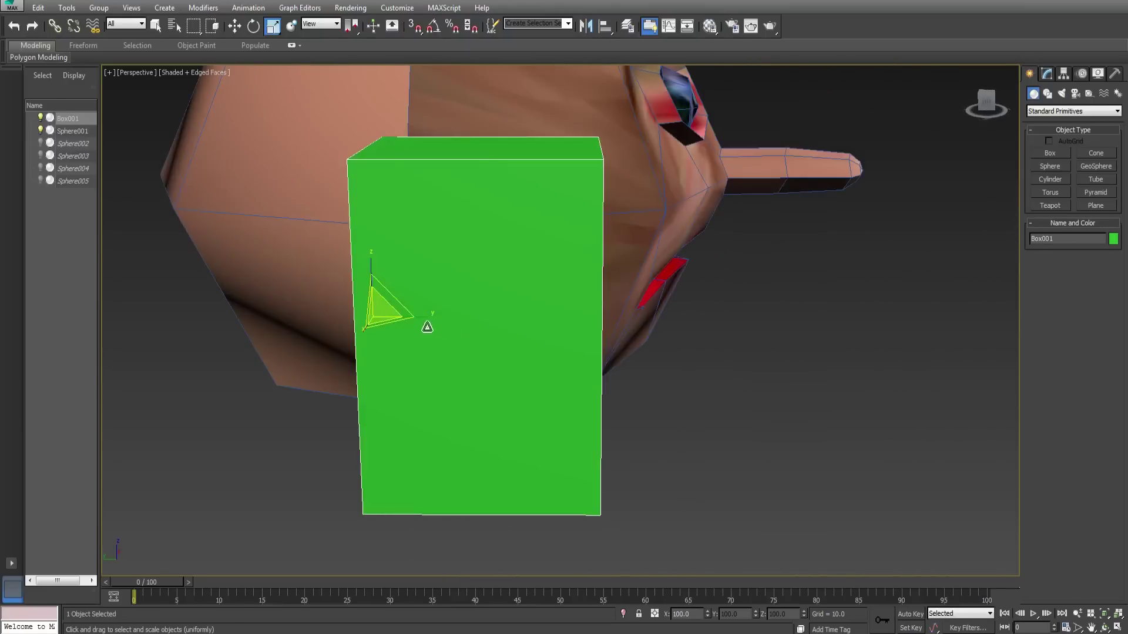
{"action": "mouse_move", "coordinate": [427, 319]}
{"action": "left_mouse_down"}
{"action": "mouse_move", "coordinate": [385, 323]}
{"action": "mouse_move", "coordinate": [408, 324]}
{"action": "left_mouse_up"}
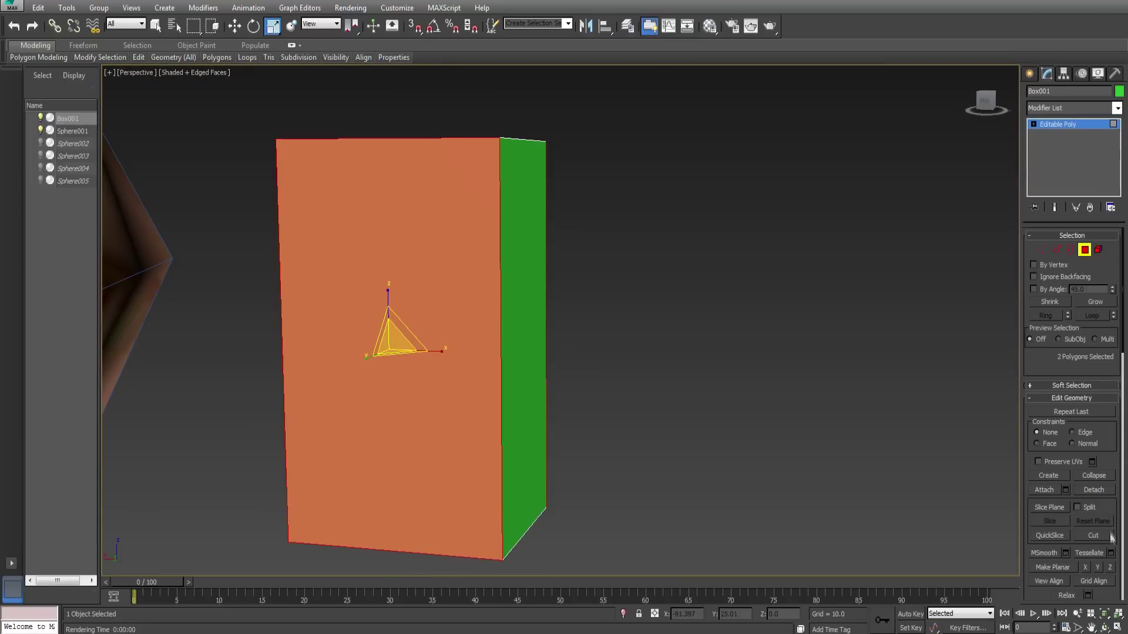
Step: Inset the box's selected front and back polygons and delete the inner faces to leave framed openings
{"action": "scroll", "coordinate": [1098, 378], "scroll_direction": "down", "scroll_amount": 1}
{"action": "scroll", "coordinate": [1097, 378], "scroll_direction": "down", "scroll_amount": 5}
{"action": "left_click", "coordinate": [1090, 417]}
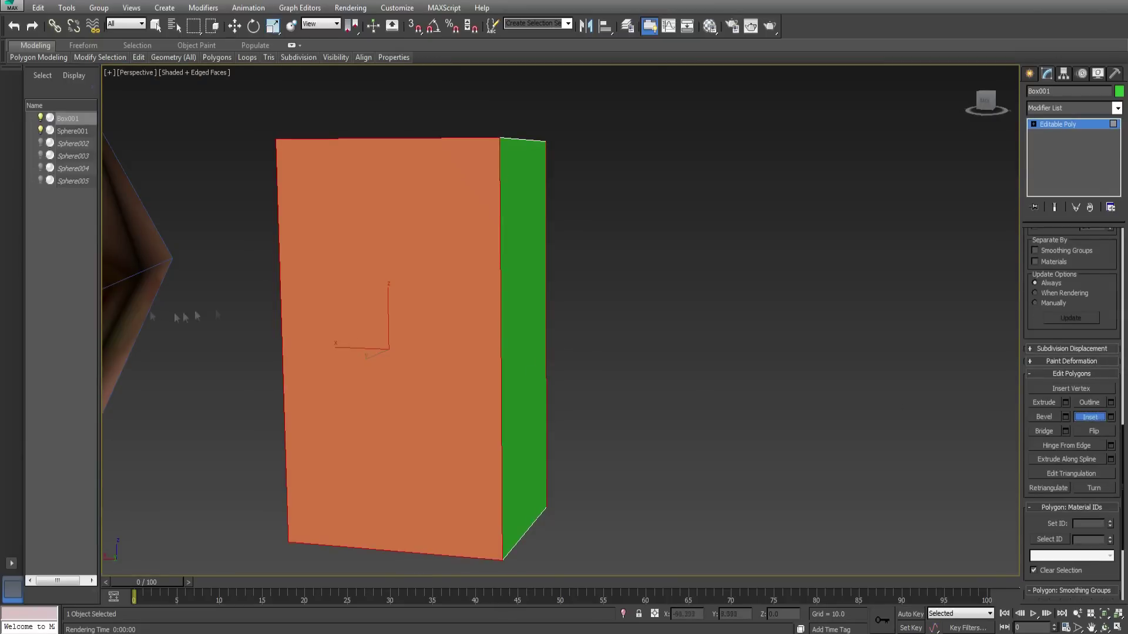
{"action": "left_click_drag", "start_coordinate": [414, 359], "coordinate": [415, 328]}
{"action": "left_click", "coordinate": [1041, 404]}
{"action": "key", "text": "Delete"}
Step: Select the border of the box's first opening and extend it inward as an inner wall
{"action": "left_click", "coordinate": [1034, 125]}
{"action": "left_click", "coordinate": [1055, 154]}
{"action": "left_click", "coordinate": [309, 339]}
{"action": "key", "text": "w"}
{"action": "middle_click_drag", "start_coordinate": [310, 339], "coordinate": [247, 376], "text": "alt"}
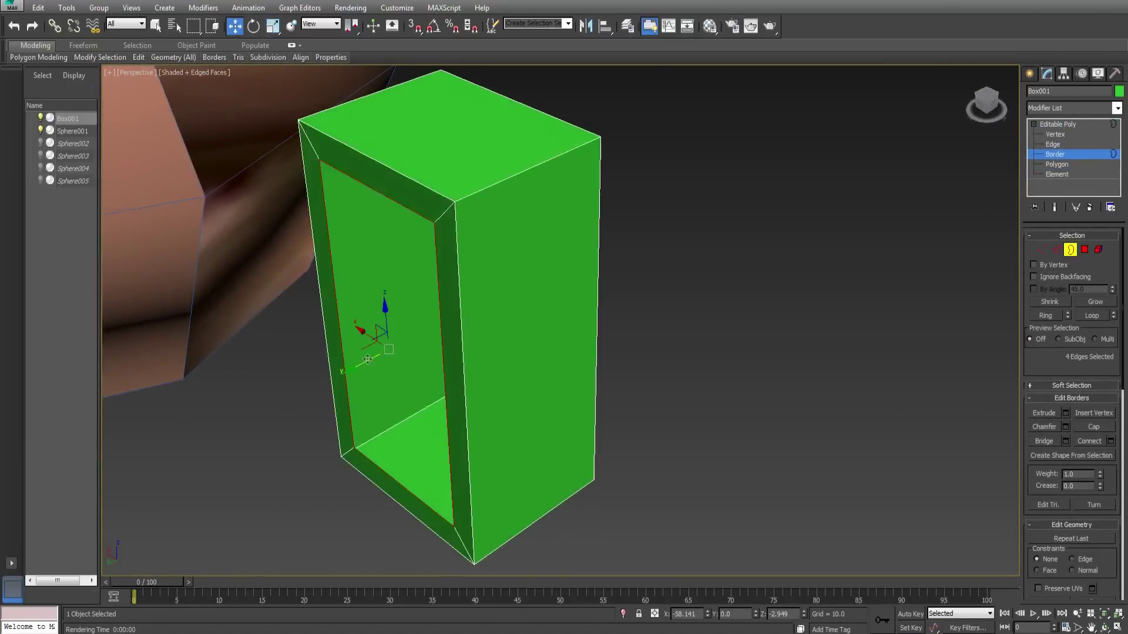
{"action": "left_click_drag", "start_coordinate": [365, 361], "coordinate": [392, 342], "text": "shift"}
Step: Select the border of the box's opposite opening and extend it inward in the same way
{"action": "middle_click_drag", "start_coordinate": [393, 342], "coordinate": [423, 329], "text": "alt"}
{"action": "left_click", "coordinate": [411, 418]}
{"action": "middle_click_drag", "start_coordinate": [410, 417], "coordinate": [564, 447], "text": "alt"}
{"action": "left_click", "coordinate": [522, 481]}
{"action": "middle_click_drag", "start_coordinate": [523, 481], "coordinate": [529, 475], "text": "alt"}
{"action": "left_click_drag", "start_coordinate": [489, 329], "coordinate": [455, 316], "text": "shift"}
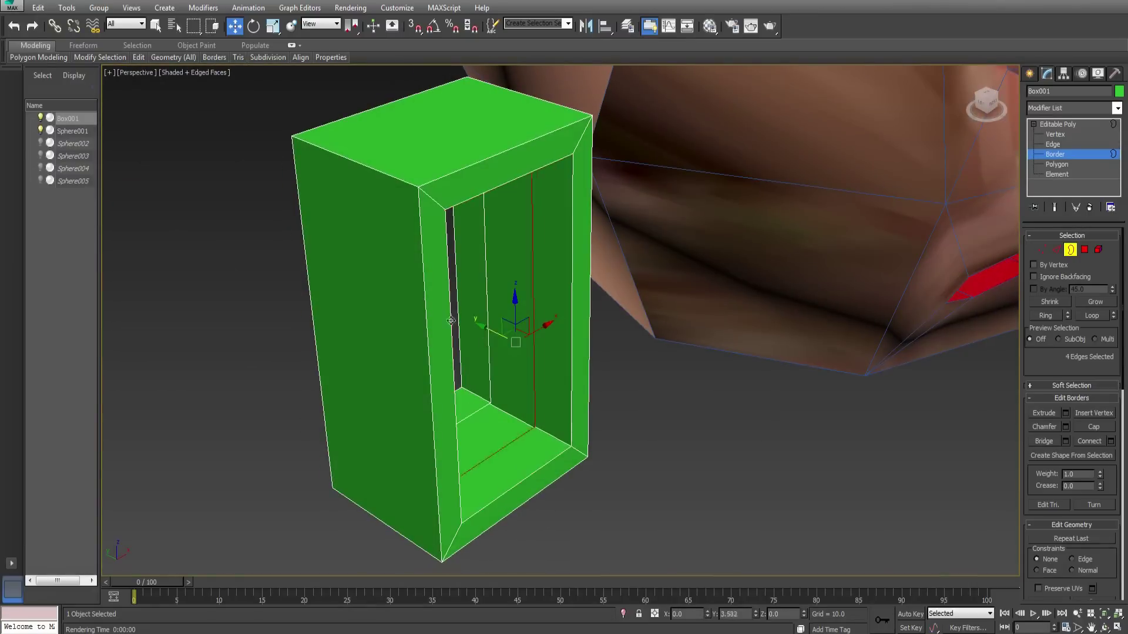
Step: Scale both inner borders of the box down together and close them off to form recessed panels
{"action": "left_click", "coordinate": [481, 405], "text": "ctrl"}
{"action": "left_click", "coordinate": [271, 26]}
{"action": "middle_click_drag", "start_coordinate": [558, 317], "coordinate": [451, 263], "text": "alt"}
{"action": "left_click_drag", "start_coordinate": [438, 301], "coordinate": [439, 329]}
{"action": "left_click", "coordinate": [1044, 442]}
{"action": "mouse_move", "coordinate": [499, 329]}
{"action": "middle_mouse_down", "text": "alt"}
{"action": "mouse_move", "coordinate": [546, 323]}
{"action": "mouse_move", "coordinate": [505, 317]}
{"action": "middle_mouse_up", "text": "alt"}
Step: Change the box's object colour to red
{"action": "scroll", "coordinate": [505, 317], "scroll_direction": "down", "scroll_amount": 5}
{"action": "left_click", "coordinate": [1030, 74]}
{"action": "mouse_move", "coordinate": [567, 279]}
{"action": "middle_mouse_down", "text": "alt"}
{"action": "mouse_move", "coordinate": [593, 267]}
{"action": "mouse_move", "coordinate": [404, 275]}
{"action": "middle_mouse_up", "text": "alt"}
{"action": "left_click", "coordinate": [1113, 239]}
{"action": "left_click", "coordinate": [471, 311]}
{"action": "left_click", "coordinate": [623, 385]}
Step: Clone the red box to the opposite side of the head and move the original slightly closer to the head
{"action": "left_click", "coordinate": [235, 26]}
{"action": "left_click_drag", "start_coordinate": [411, 273], "coordinate": [932, 273], "text": "shift"}
{"action": "left_click", "coordinate": [567, 371]}
{"action": "key", "text": "f"}
{"action": "left_click", "coordinate": [207, 247]}
{"action": "left_click_drag", "start_coordinate": [228, 260], "coordinate": [243, 260]}
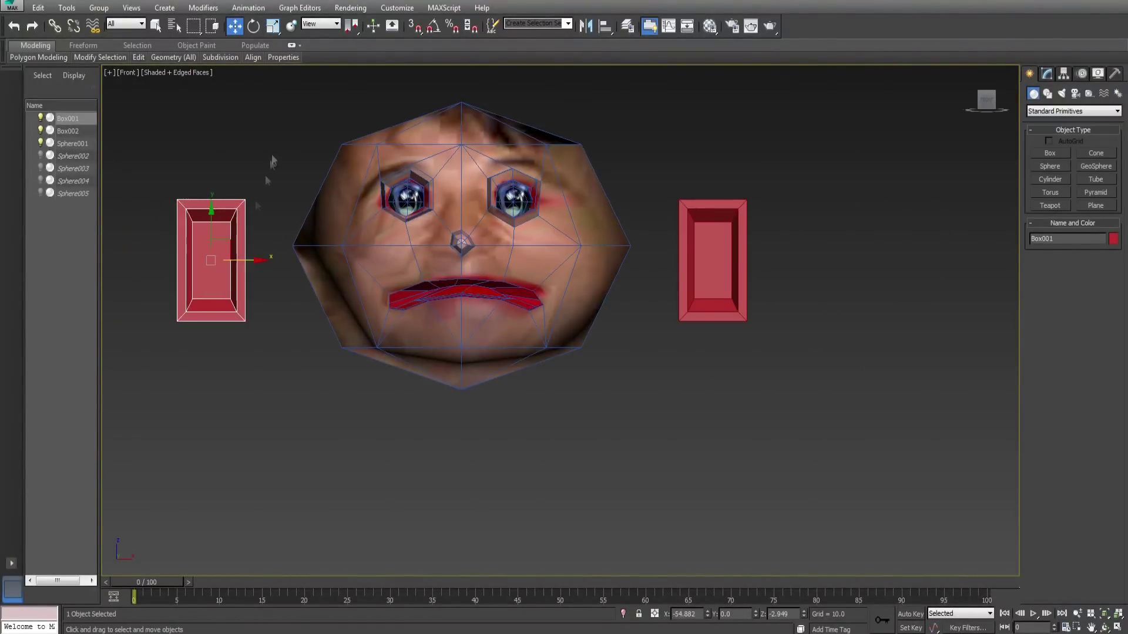
{"action": "left_click", "coordinate": [272, 164]}
{"action": "key", "text": "p"}
{"action": "middle_click_drag", "start_coordinate": [458, 294], "coordinate": [484, 303], "text": "alt"}
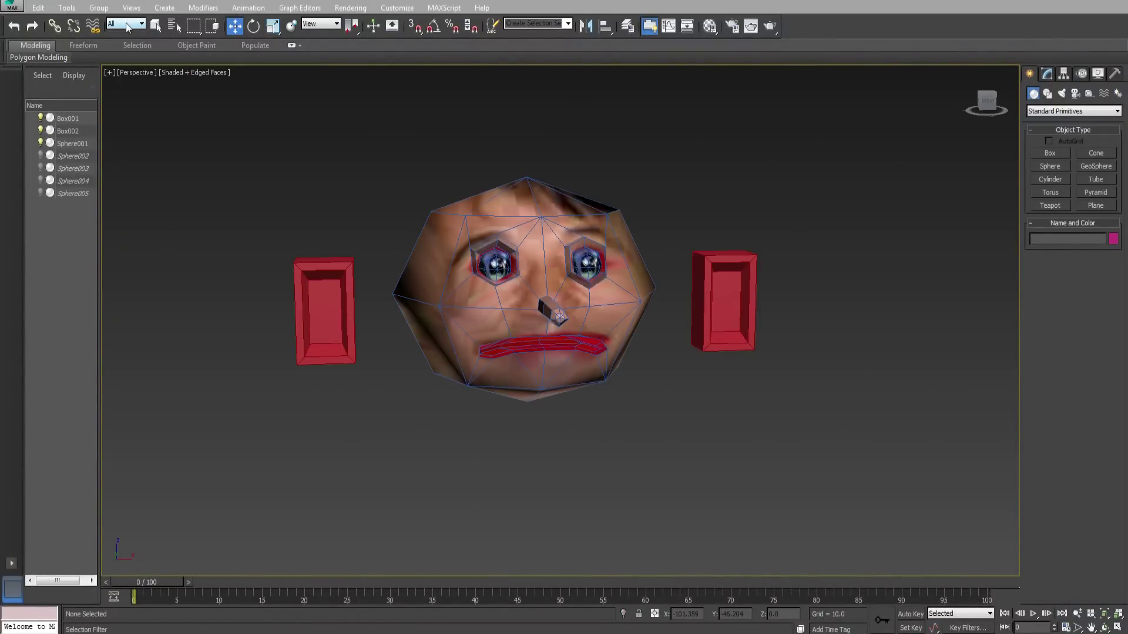
Step: Restrict the selection filter to bones and draw a bone from the chin to the crown of the head in the front view
{"action": "left_click", "coordinate": [126, 23]}
{"action": "left_click", "coordinate": [115, 122]}
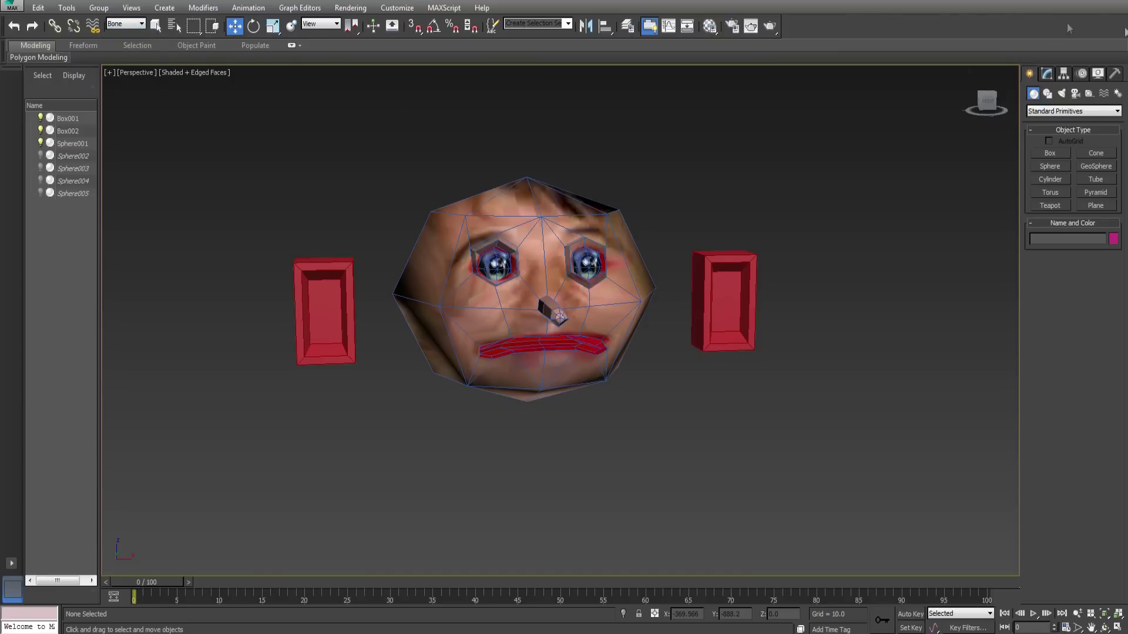
{"action": "left_click", "coordinate": [1118, 93]}
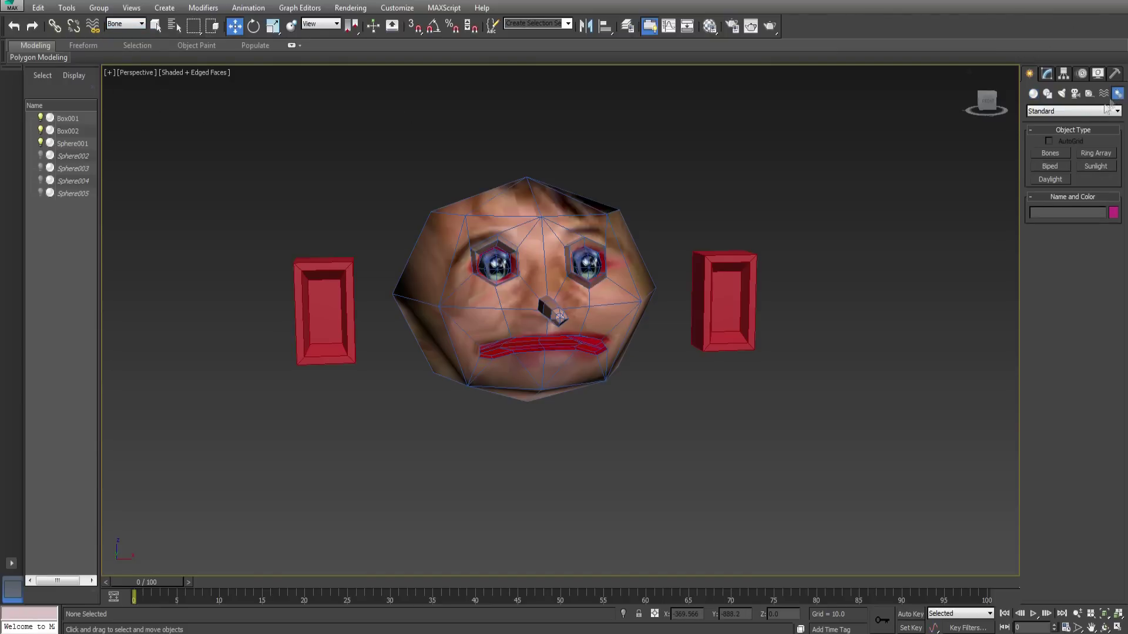
{"action": "left_click", "coordinate": [1049, 154]}
{"action": "key", "text": "f"}
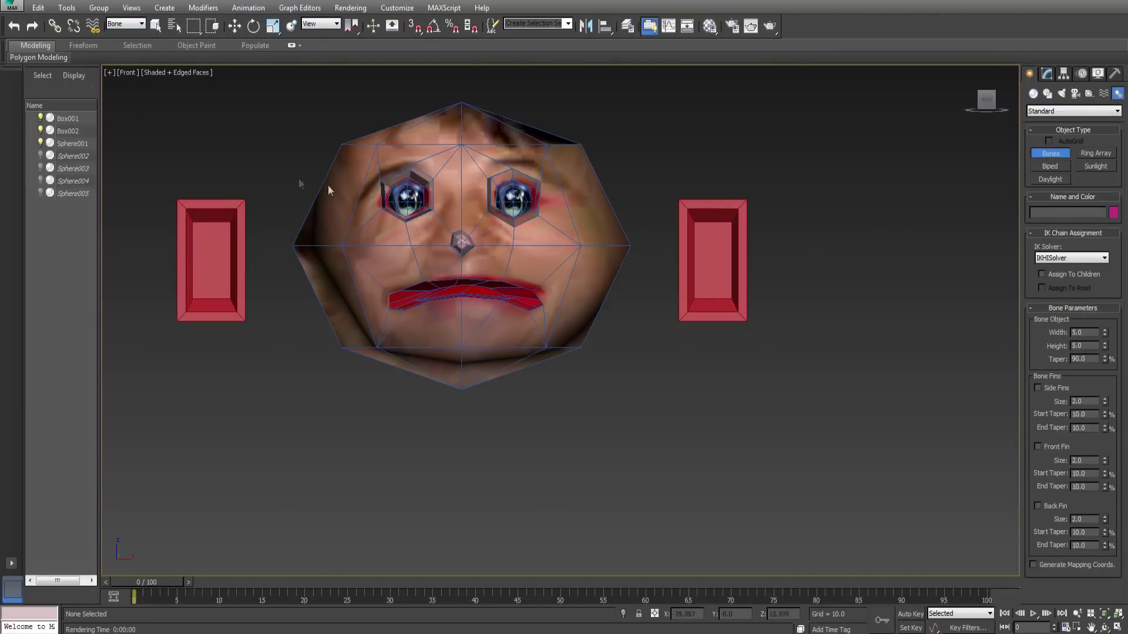
{"action": "middle_click_drag", "start_coordinate": [328, 190], "coordinate": [398, 192]}
{"action": "left_click", "coordinate": [533, 389]}
{"action": "right_click", "coordinate": [531, 317]}
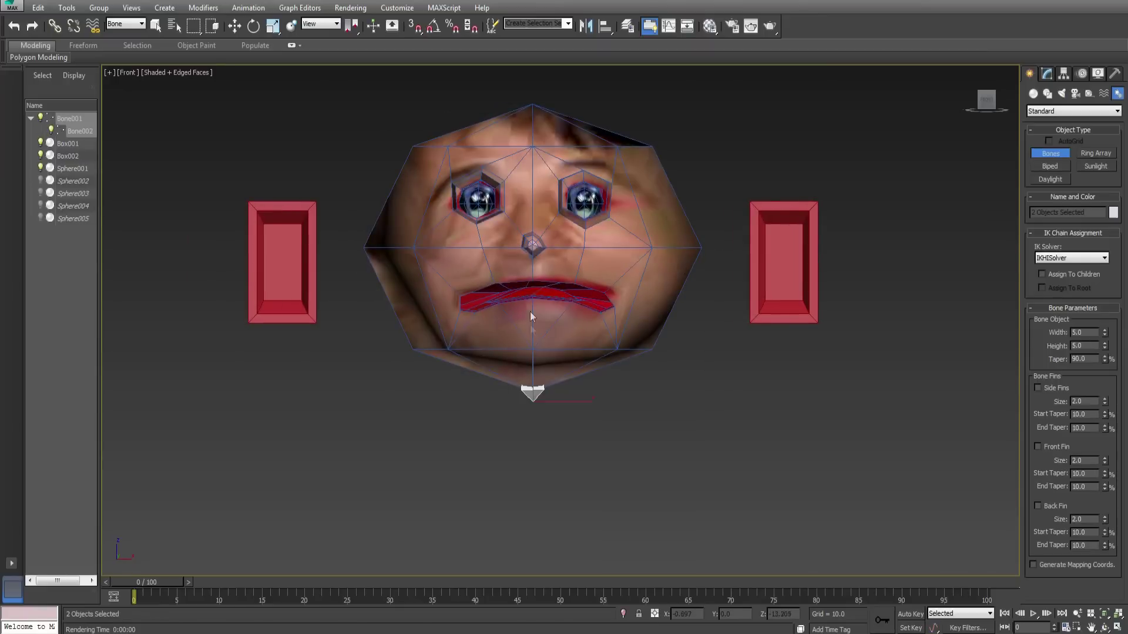
{"action": "left_click", "coordinate": [530, 101]}
{"action": "middle_click_drag", "start_coordinate": [500, 380], "coordinate": [527, 367]}
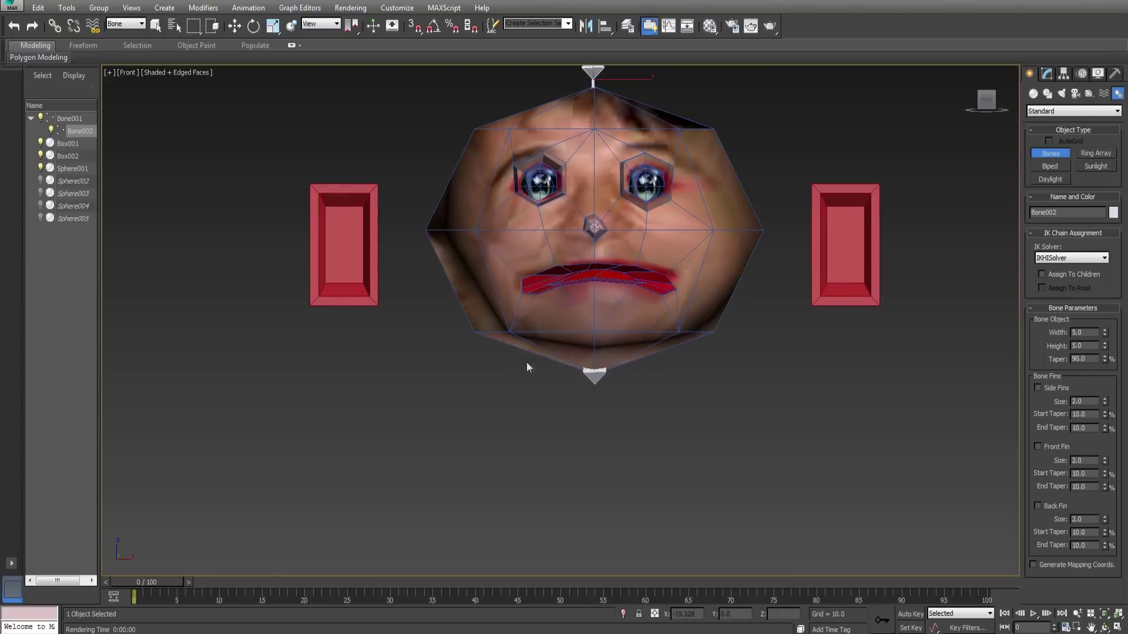
Step: Draw an arm bone from the head's lower edge through the nearby red box to its outer upper corner
{"action": "left_click", "coordinate": [512, 338]}
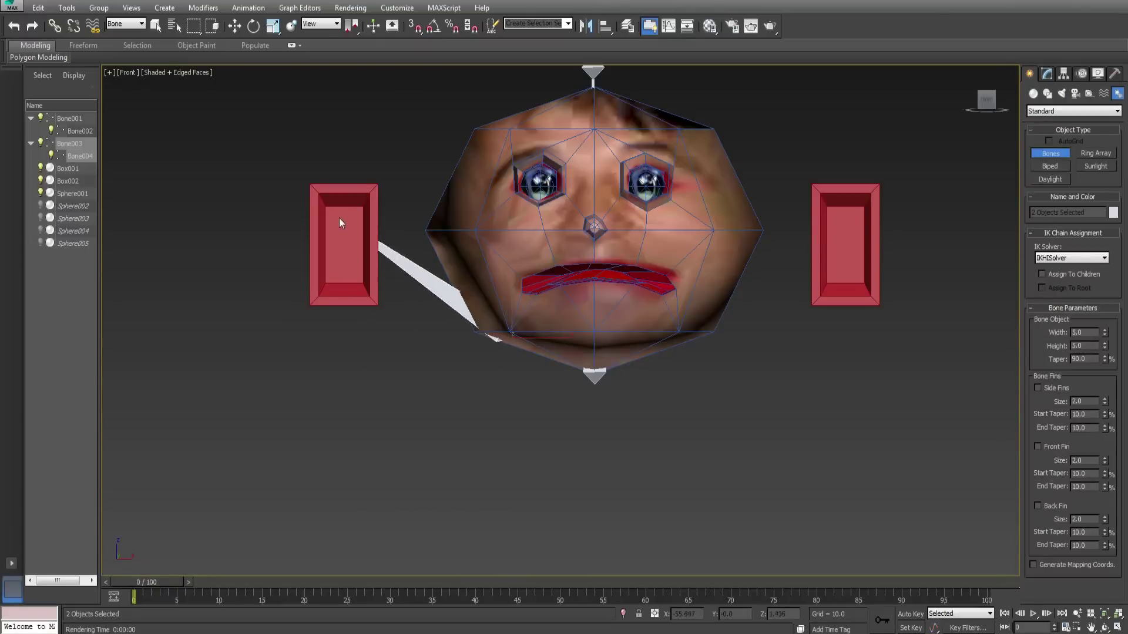
{"action": "right_click", "coordinate": [304, 183]}
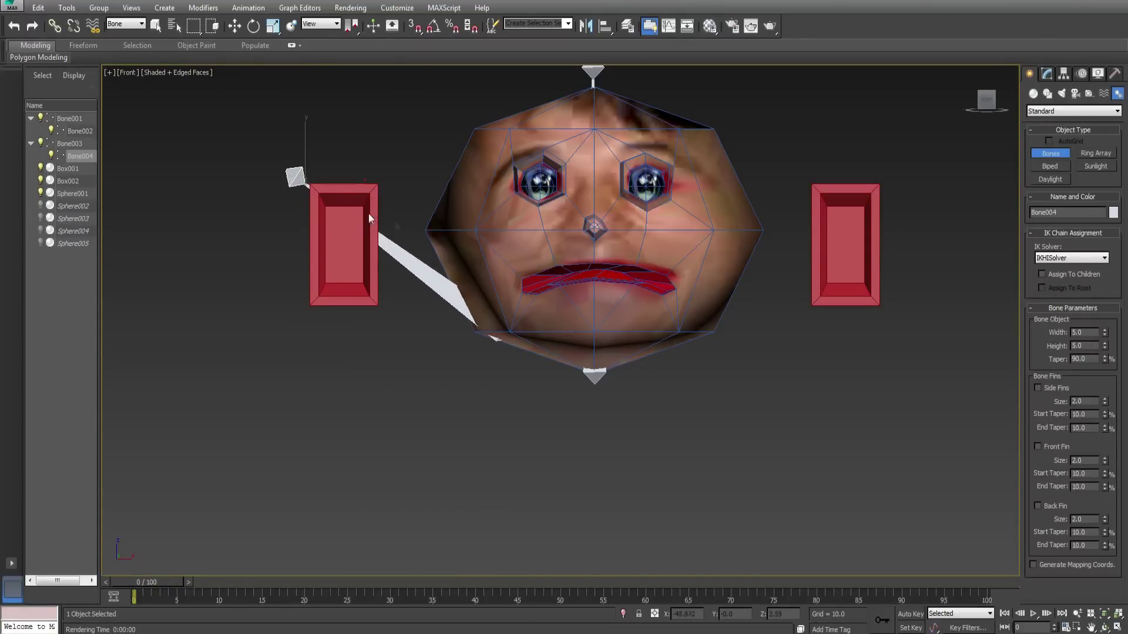
{"action": "left_click", "coordinate": [231, 29]}
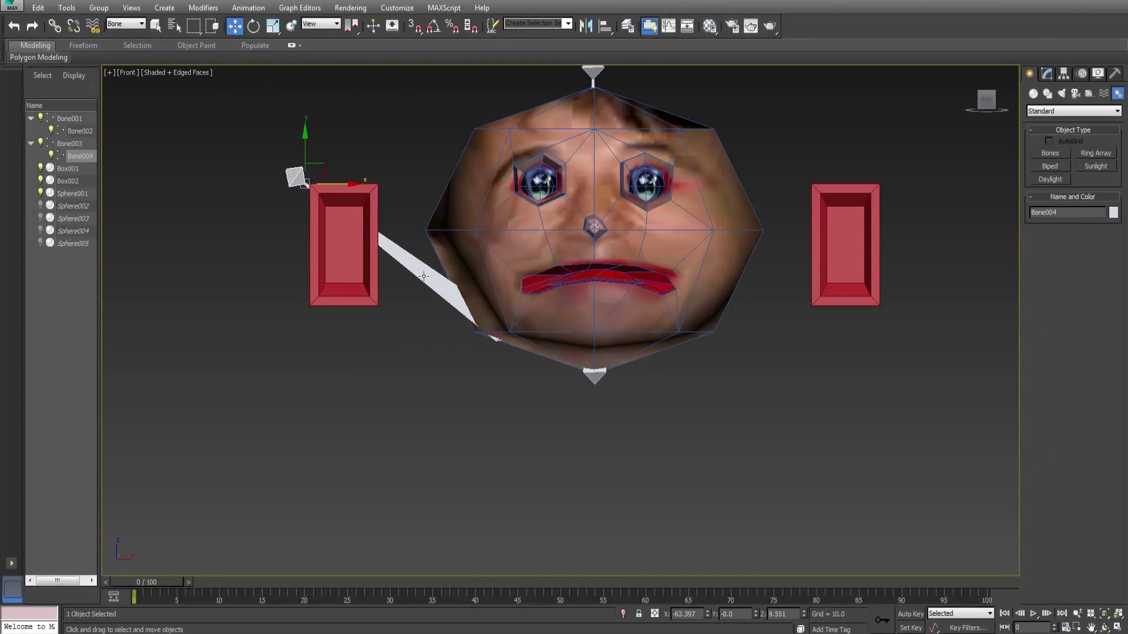
Step: Mirror the arm bone and its end bone as a copy across X and move the copy to the opposite red box
{"action": "left_click", "coordinate": [423, 277], "text": "ctrl"}
{"action": "left_click", "coordinate": [585, 27]}
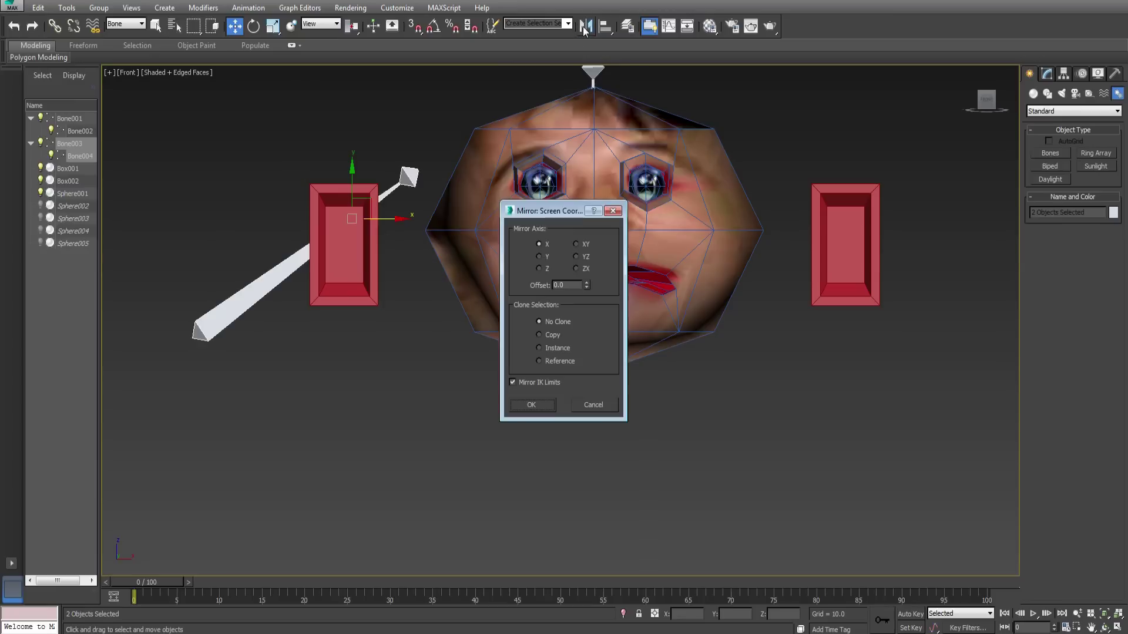
{"action": "left_click", "coordinate": [538, 334]}
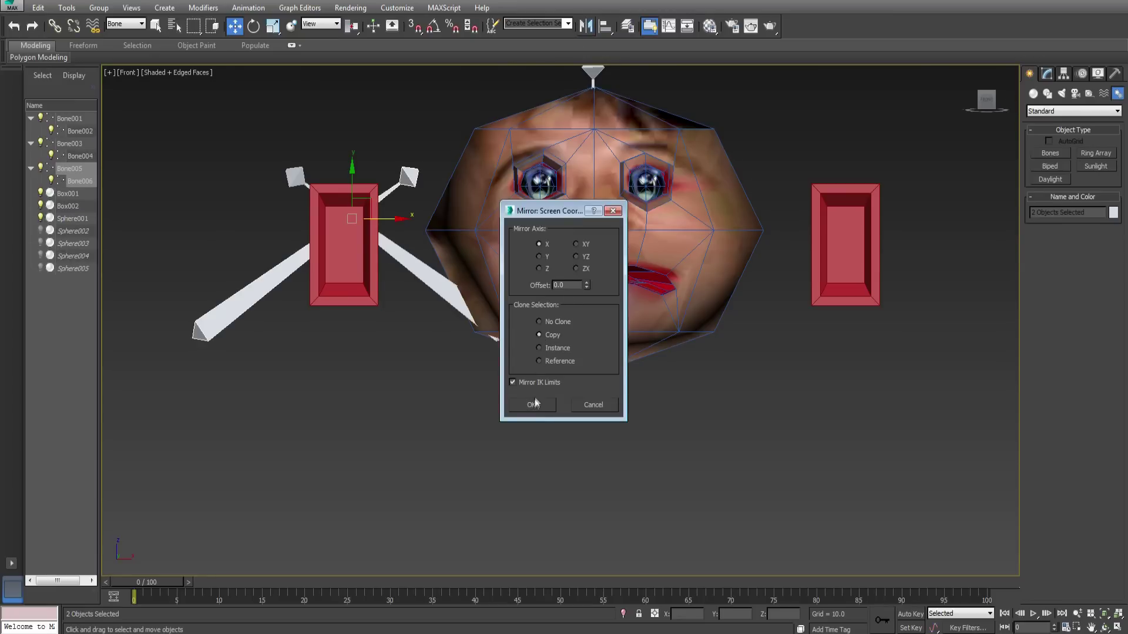
{"action": "left_click", "coordinate": [532, 405]}
{"action": "left_click_drag", "start_coordinate": [400, 227], "coordinate": [883, 192]}
{"action": "left_click", "coordinate": [816, 97]}
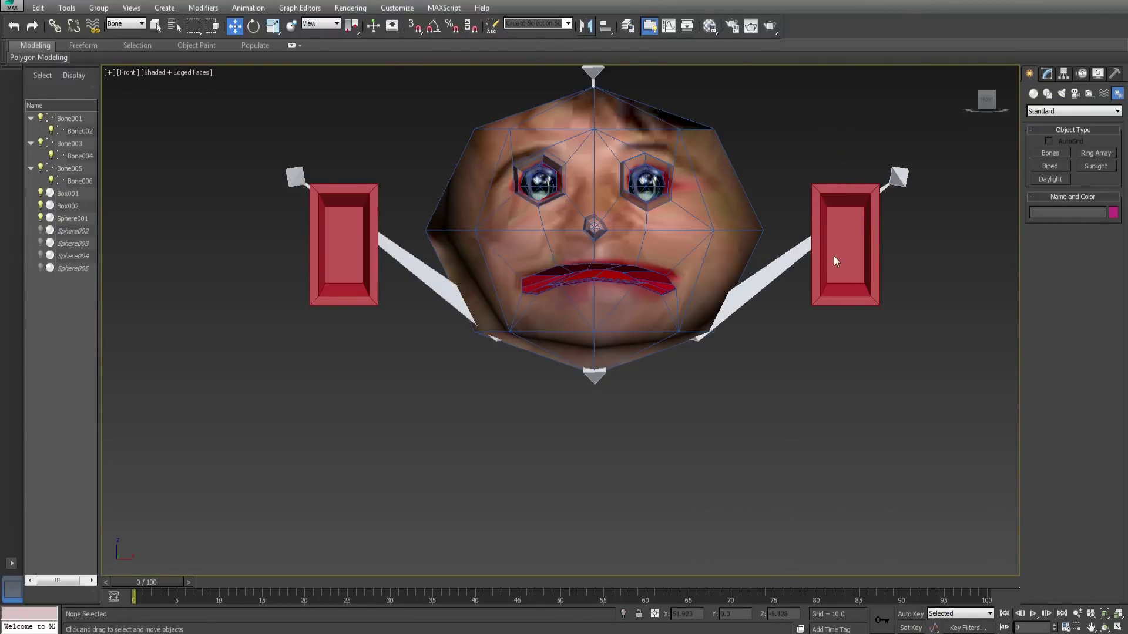
Step: In a wireframe left view, draw a small bone through the eye with width 1.664 and height 1.666
{"action": "middle_click_drag", "start_coordinate": [727, 251], "coordinate": [637, 301]}
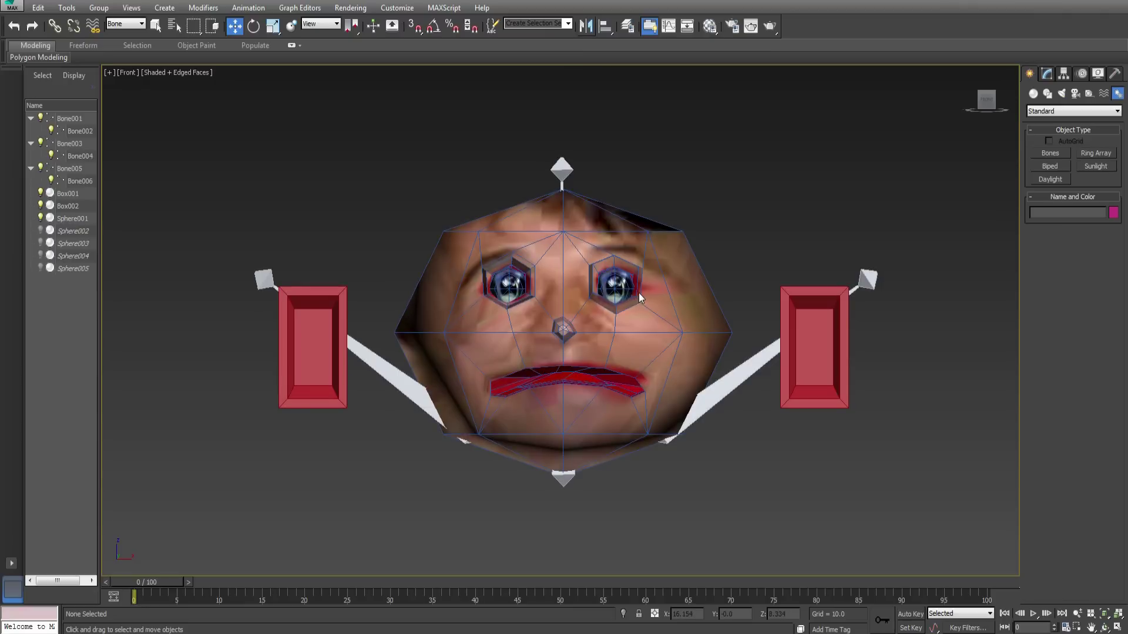
{"action": "key", "text": "l"}
{"action": "scroll", "coordinate": [494, 262], "scroll_direction": "up", "scroll_amount": 5}
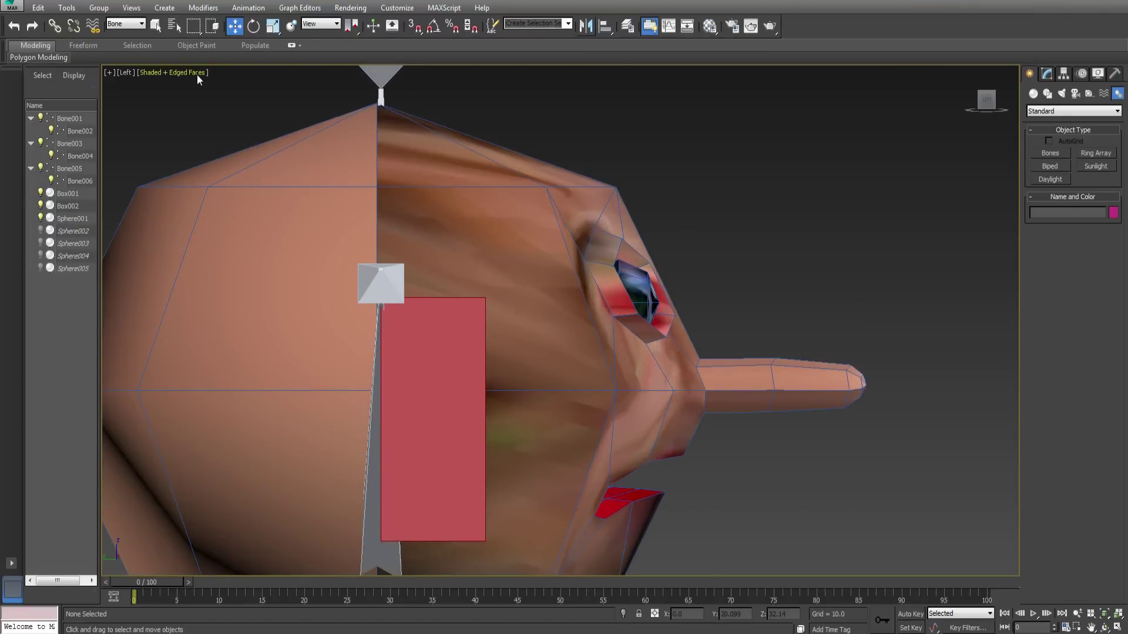
{"action": "left_click", "coordinate": [198, 78]}
{"action": "left_click", "coordinate": [255, 172]}
{"action": "middle_click_drag", "start_coordinate": [712, 274], "coordinate": [580, 237]}
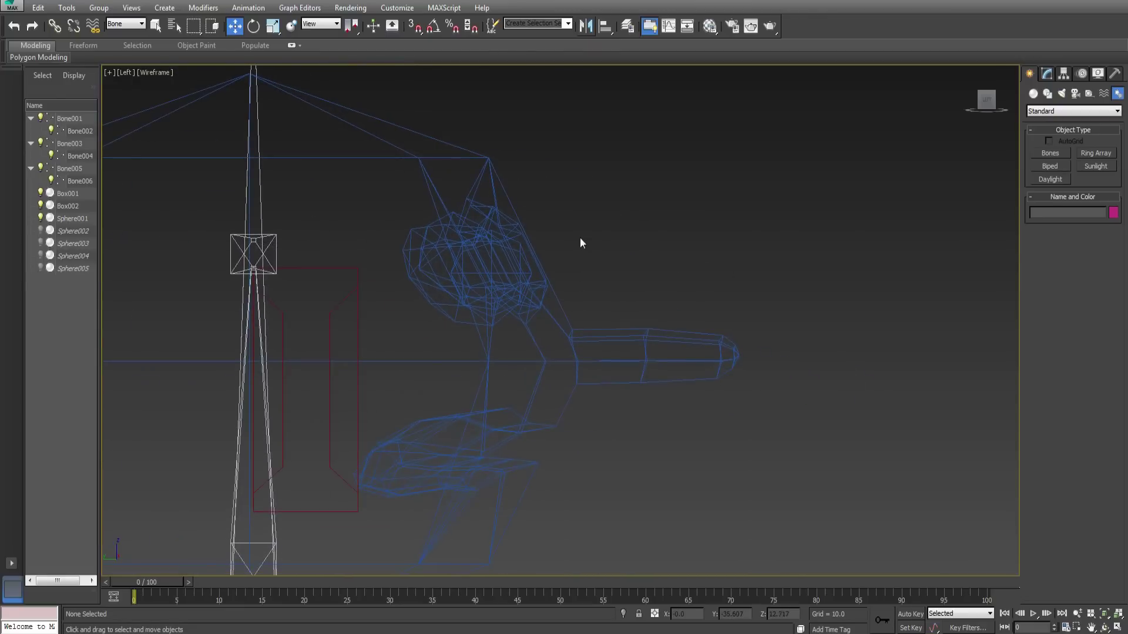
{"action": "scroll", "coordinate": [581, 237], "scroll_direction": "up", "scroll_amount": 3}
{"action": "left_click", "coordinate": [1050, 153]}
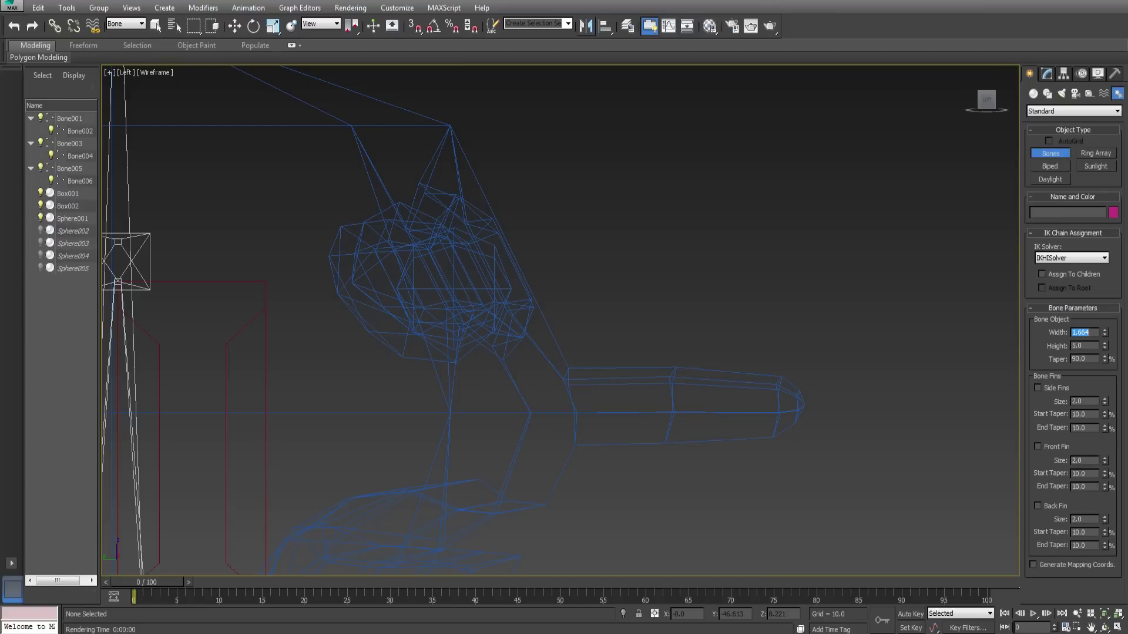
{"action": "left_click", "coordinate": [1089, 347]}
{"action": "left_click", "coordinate": [382, 292]}
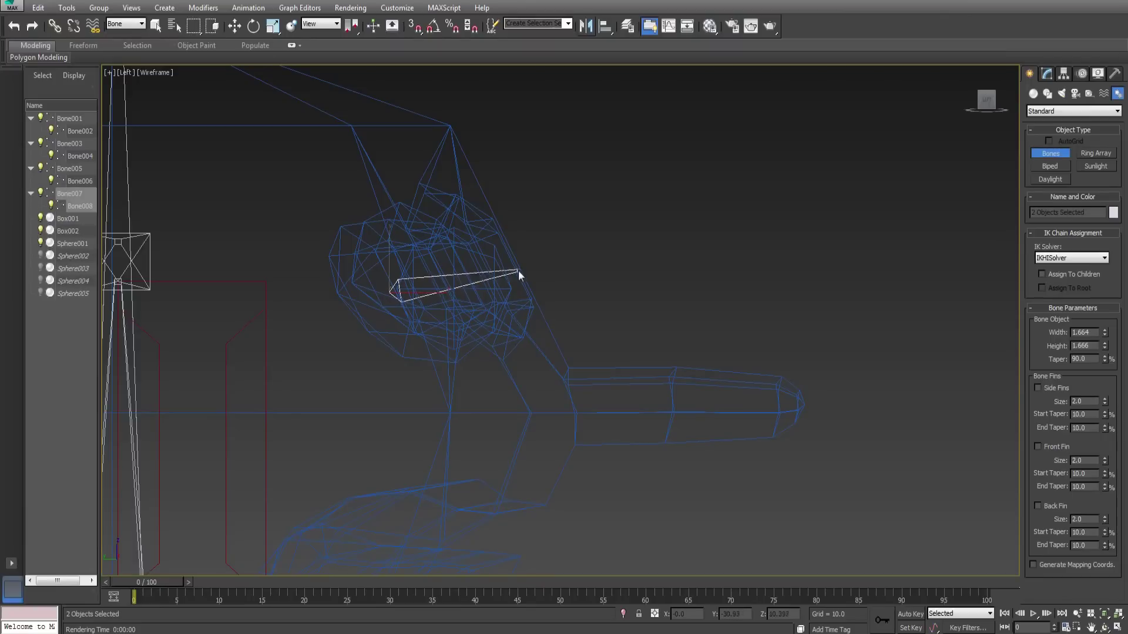
{"action": "left_click", "coordinate": [504, 272]}
{"action": "right_click", "coordinate": [621, 273]}
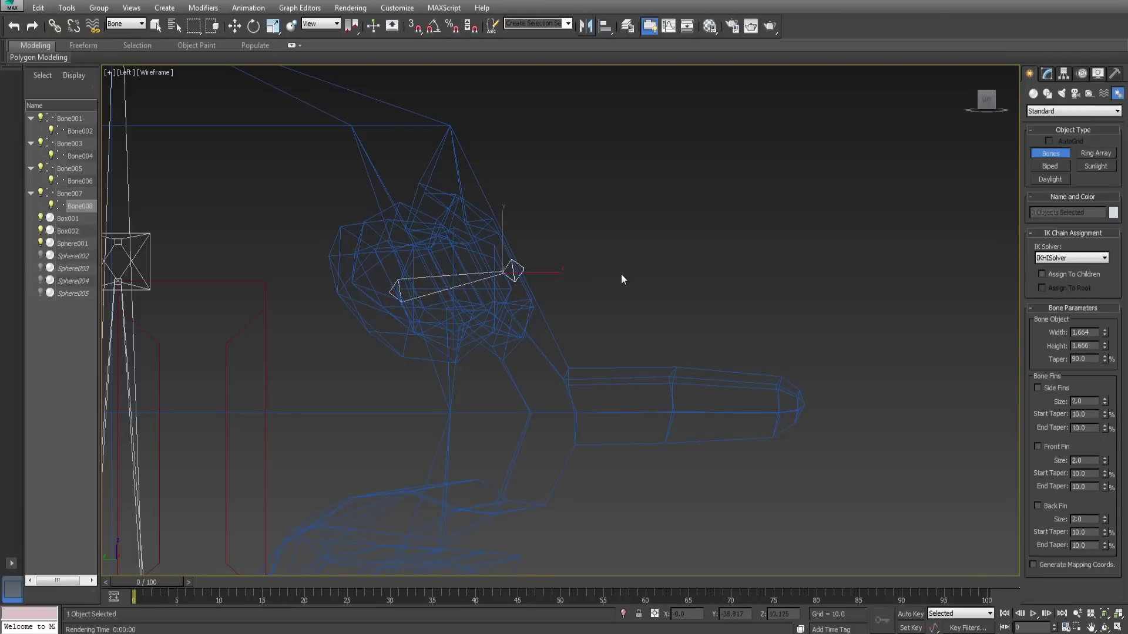
Step: In the front view, centre the eye bone chain on one eye and clone it onto the other eye
{"action": "left_click", "coordinate": [236, 27]}
{"action": "key", "text": "f"}
{"action": "scroll", "coordinate": [580, 298], "scroll_direction": "up", "scroll_amount": 4}
{"action": "middle_click_drag", "start_coordinate": [581, 299], "coordinate": [560, 357]}
{"action": "double_click", "coordinate": [523, 326]}
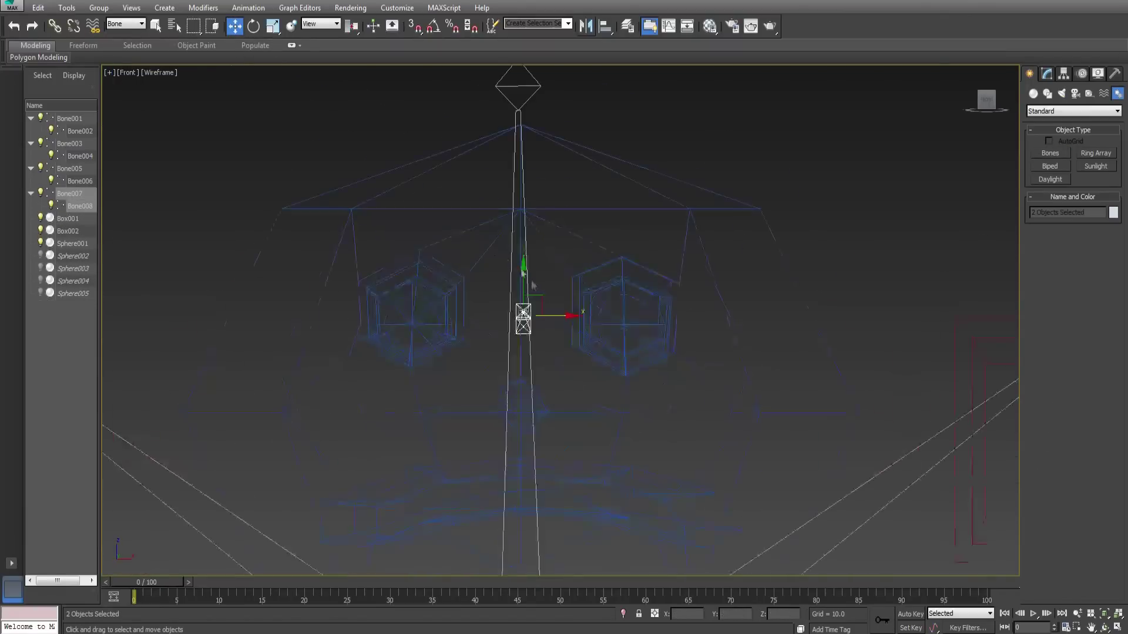
{"action": "scroll", "coordinate": [533, 285], "scroll_direction": "up", "scroll_amount": 3}
{"action": "mouse_move", "coordinate": [549, 346]}
{"action": "left_mouse_down"}
{"action": "mouse_move", "coordinate": [757, 340]}
{"action": "mouse_move", "coordinate": [320, 342]}
{"action": "left_mouse_up"}
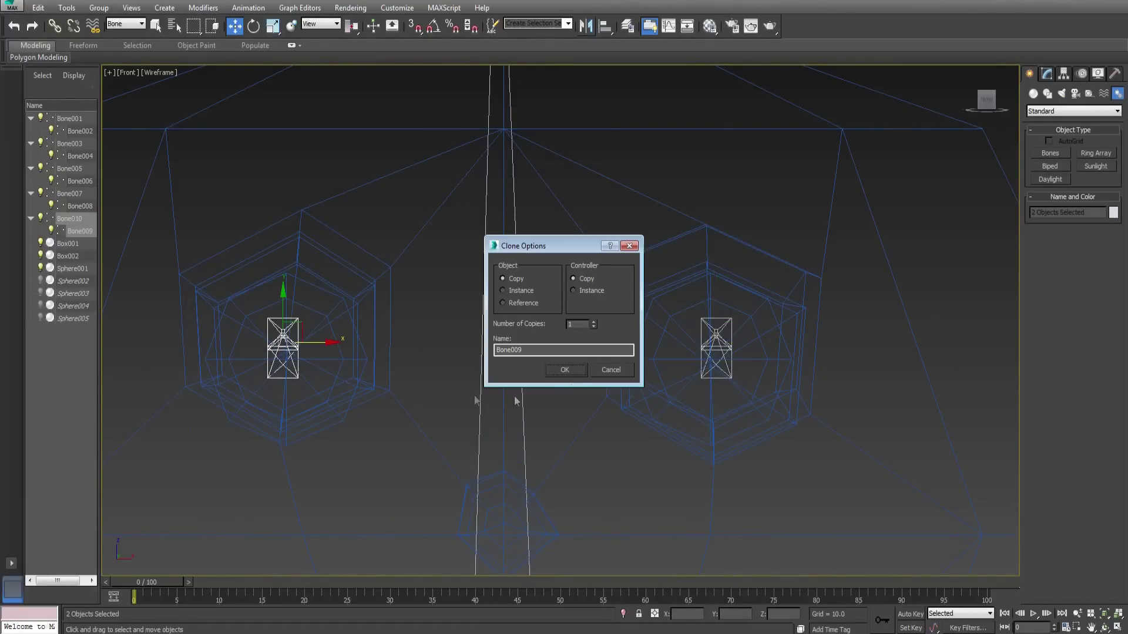
Step: Return to the shaded display and examine the bone placement in the eyes and around the head
{"action": "left_click", "coordinate": [160, 72]}
{"action": "left_click", "coordinate": [186, 100]}
{"action": "mouse_move", "coordinate": [372, 298]}
{"action": "middle_mouse_down", "text": "alt"}
{"action": "mouse_move", "coordinate": [376, 245]}
{"action": "mouse_move", "coordinate": [468, 239]}
{"action": "mouse_move", "coordinate": [461, 219]}
{"action": "mouse_move", "coordinate": [389, 235]}
{"action": "mouse_move", "coordinate": [413, 226]}
{"action": "middle_mouse_up", "text": "alt"}
{"action": "scroll", "coordinate": [413, 225], "scroll_direction": "down", "scroll_amount": 8}
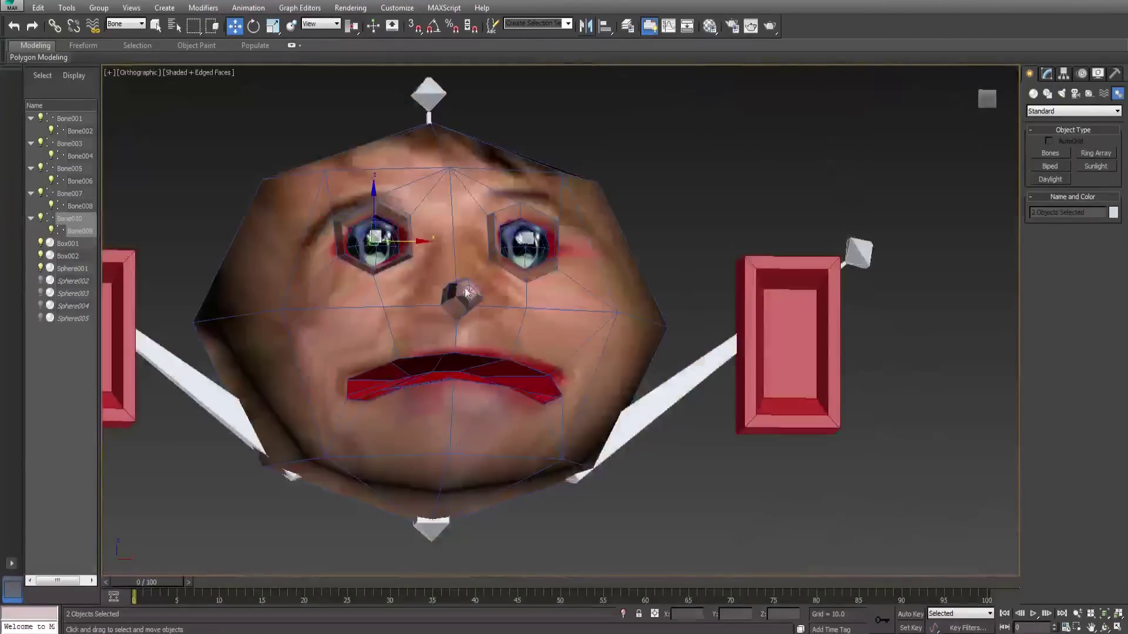
{"action": "scroll", "coordinate": [535, 238], "scroll_direction": "up", "scroll_amount": 1}
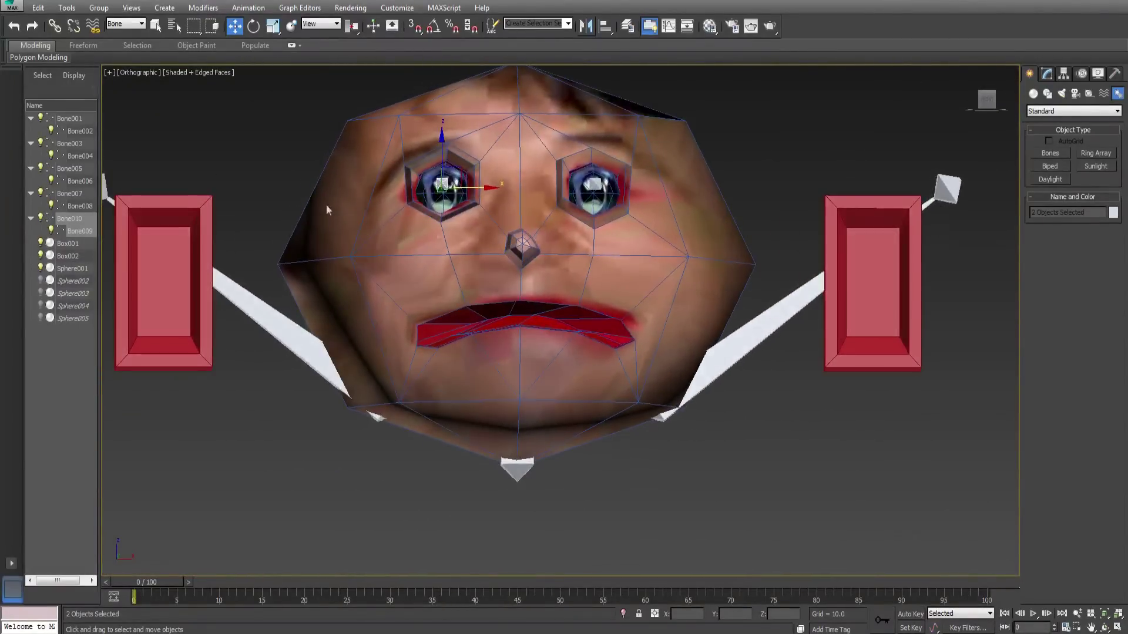
Step: In a wireframe perspective view, link both arm bones to the central head bone as their parent
{"action": "key", "text": "p"}
{"action": "key", "text": "F3"}
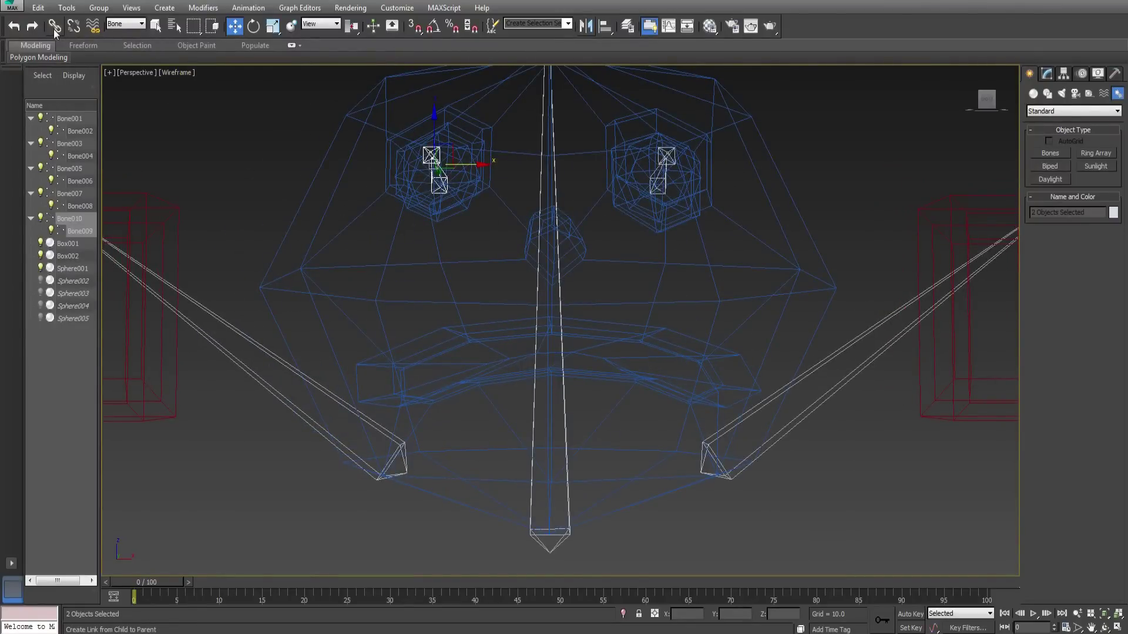
{"action": "left_click", "coordinate": [54, 26]}
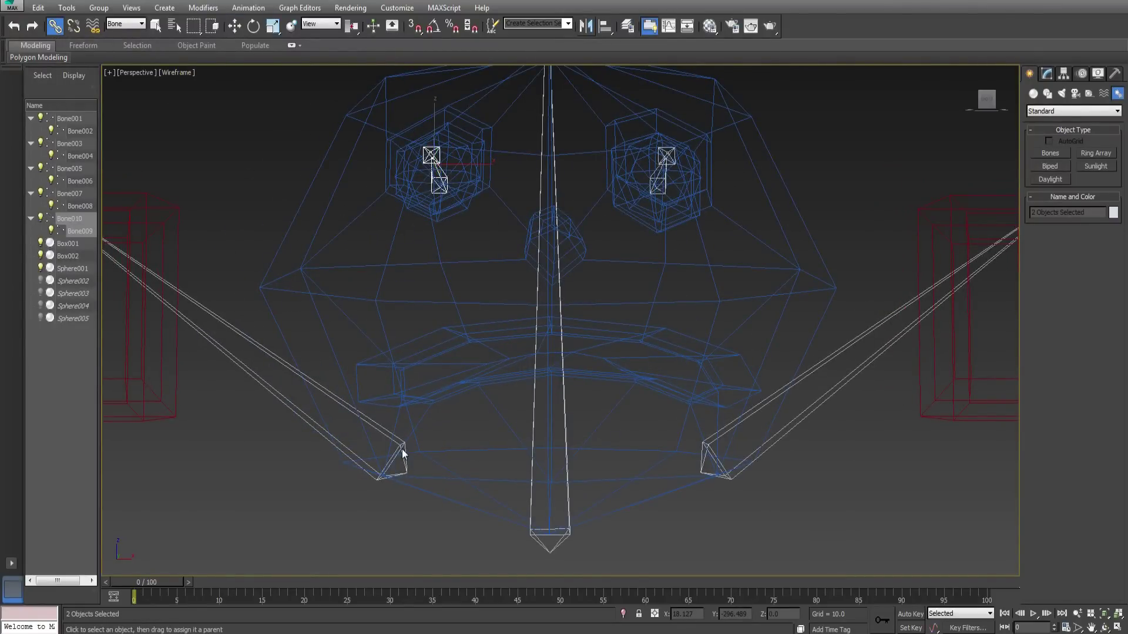
{"action": "left_click_drag", "start_coordinate": [402, 452], "coordinate": [485, 494]}
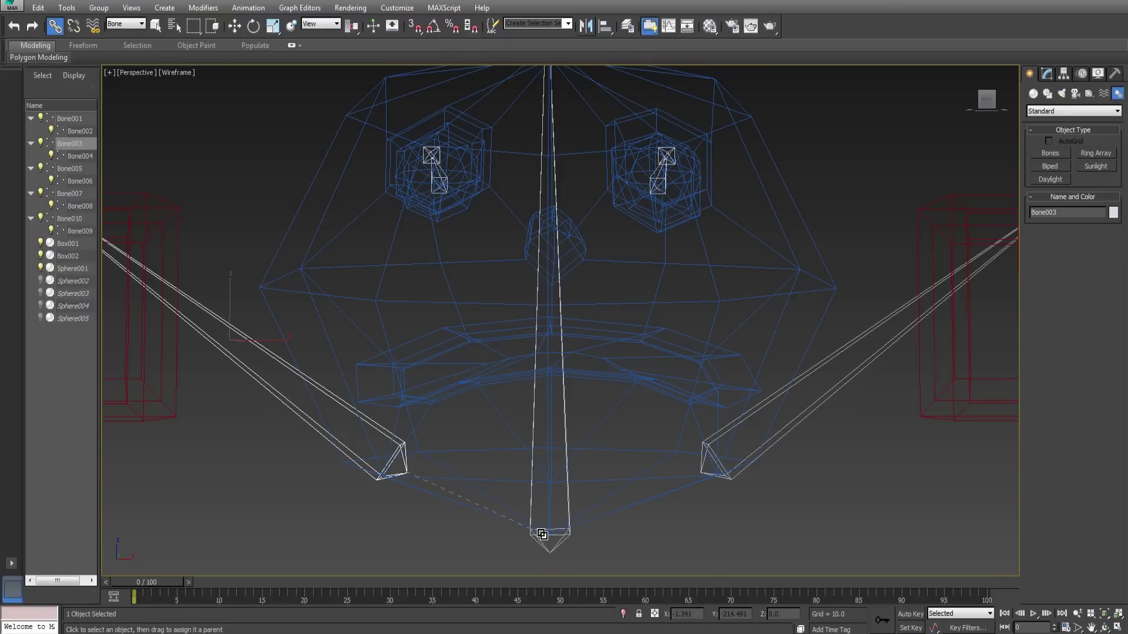
{"action": "left_click_drag", "start_coordinate": [541, 535], "coordinate": [542, 534]}
{"action": "left_click_drag", "start_coordinate": [708, 454], "coordinate": [569, 532]}
Step: Link both eye bones to the central head bone as their parent
{"action": "middle_click_drag", "start_coordinate": [636, 225], "coordinate": [624, 279]}
{"action": "mouse_move", "coordinate": [648, 255]}
{"action": "left_mouse_down"}
{"action": "mouse_move", "coordinate": [599, 327]}
{"action": "mouse_move", "coordinate": [549, 370]}
{"action": "mouse_move", "coordinate": [435, 261]}
{"action": "left_mouse_up"}
{"action": "left_click_drag", "start_coordinate": [436, 261], "coordinate": [523, 360]}
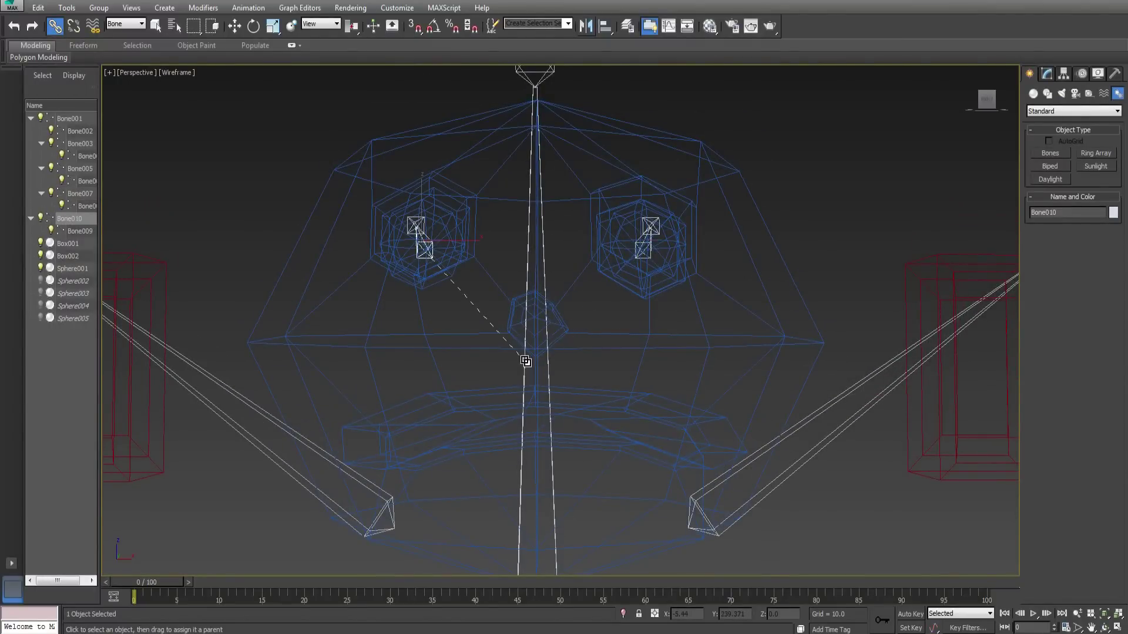
{"action": "left_click_drag", "start_coordinate": [523, 360], "coordinate": [524, 360]}
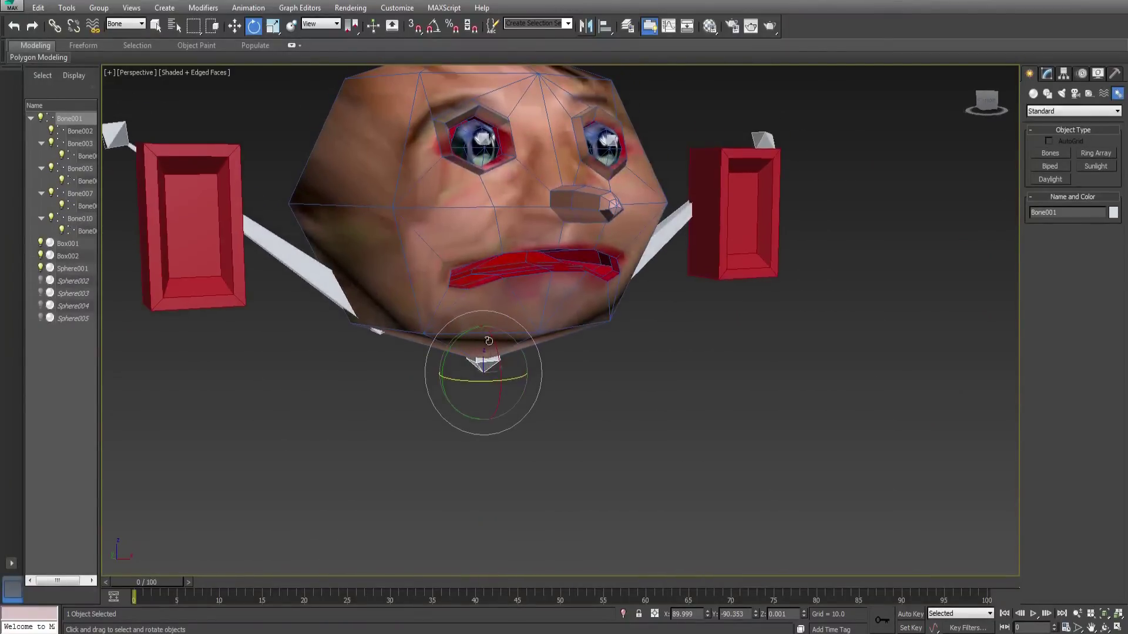
Step: Test the hierarchy by rotating the central head bone and one arm bone, undo the rotations and clear the selection
{"action": "left_click_drag", "start_coordinate": [488, 340], "coordinate": [496, 429]}
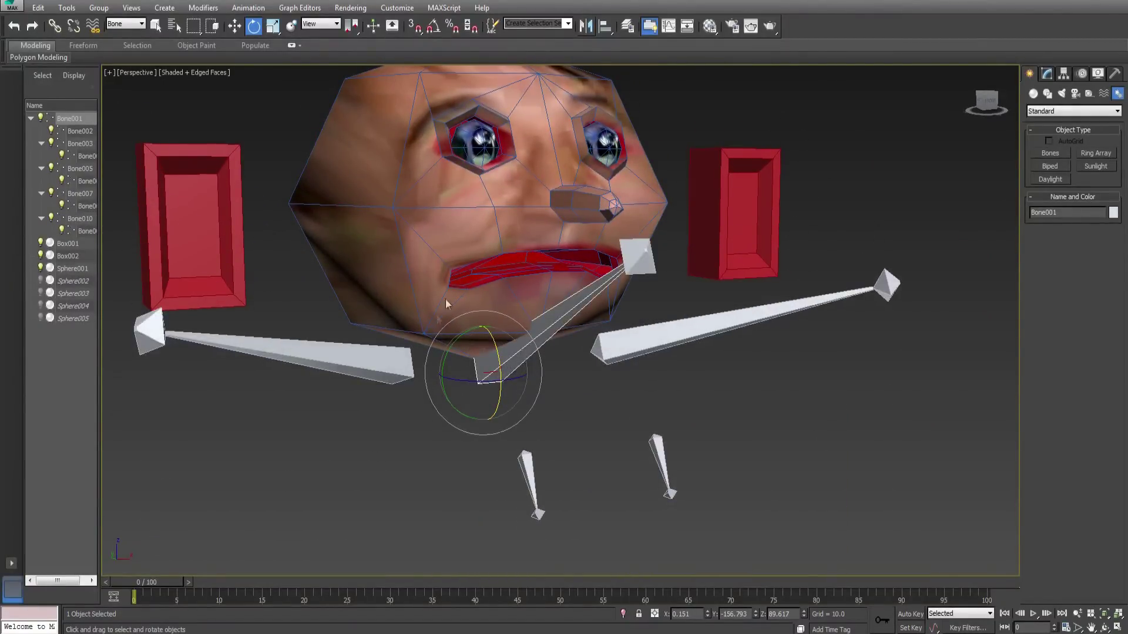
{"action": "middle_click_drag", "start_coordinate": [447, 304], "coordinate": [393, 262], "text": "alt"}
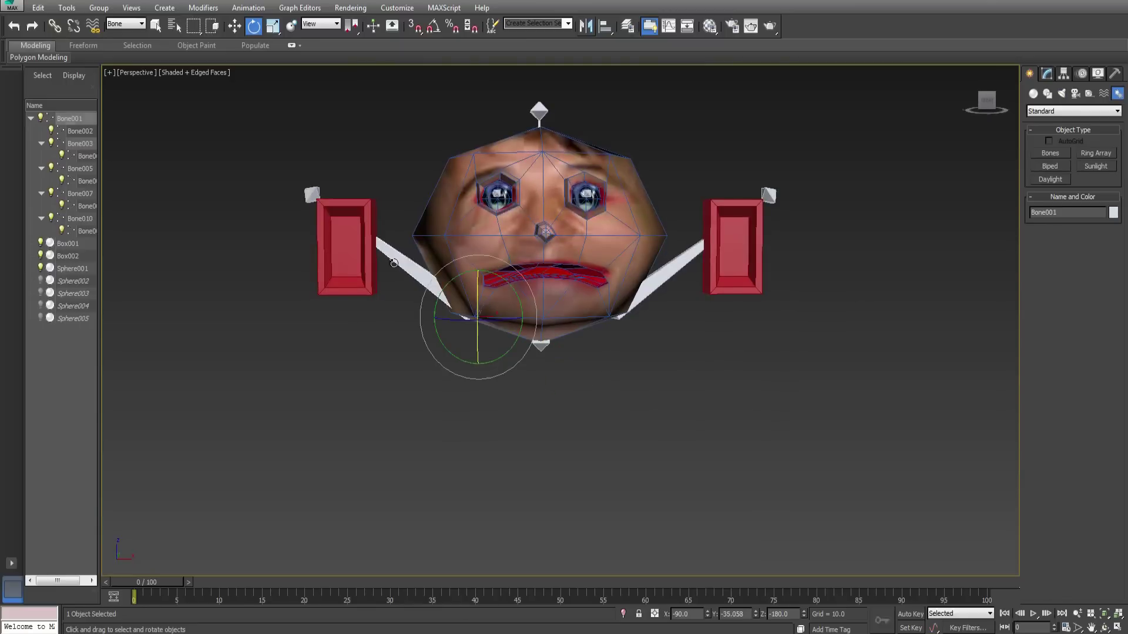
{"action": "left_click_drag", "start_coordinate": [394, 263], "coordinate": [499, 259]}
{"action": "key", "text": "ctrl+z"}
{"action": "left_click", "coordinate": [381, 148]}
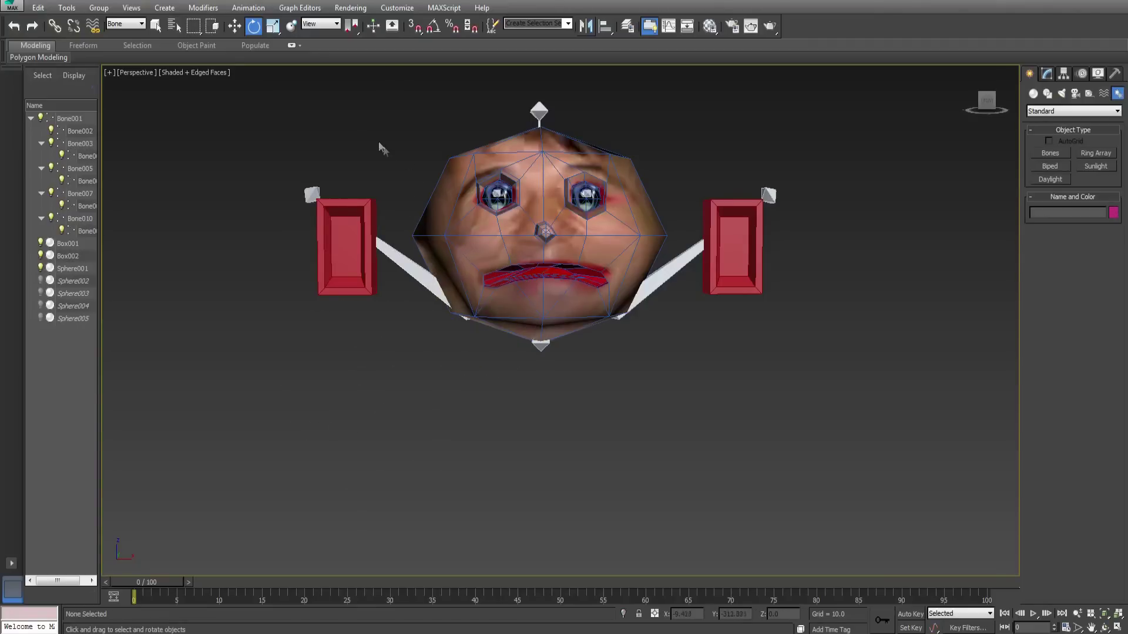
Step: Reset the selection filter to All and apply one Skin modifier to both red boxes and the head
{"action": "middle_click_drag", "start_coordinate": [460, 198], "coordinate": [415, 240]}
{"action": "scroll", "coordinate": [403, 238], "scroll_direction": "up", "scroll_amount": 3}
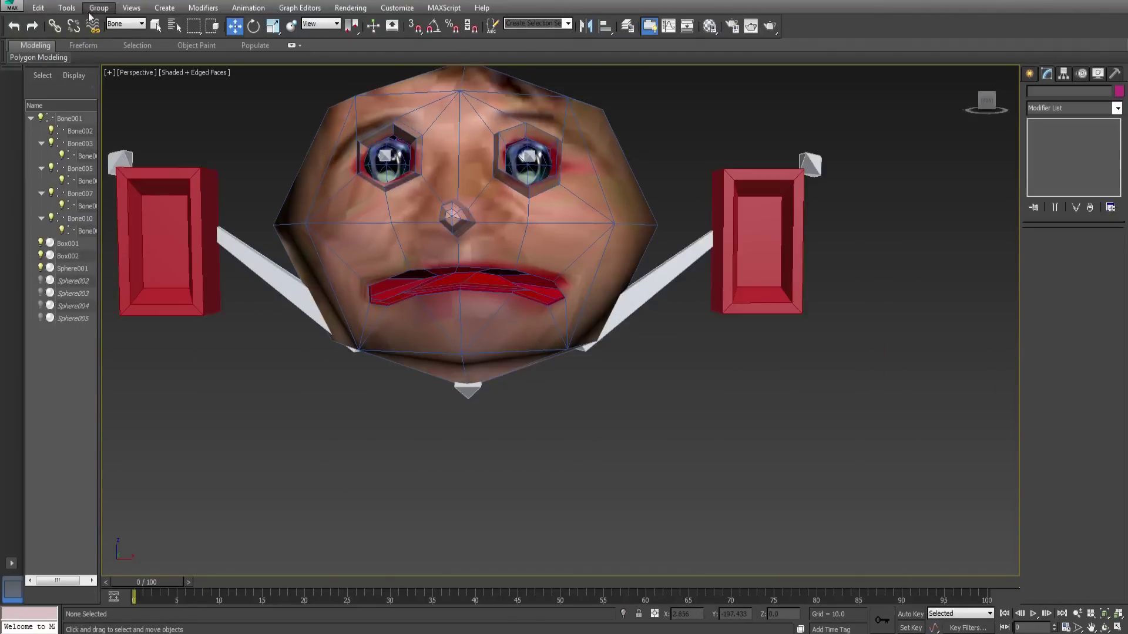
{"action": "left_click", "coordinate": [125, 26]}
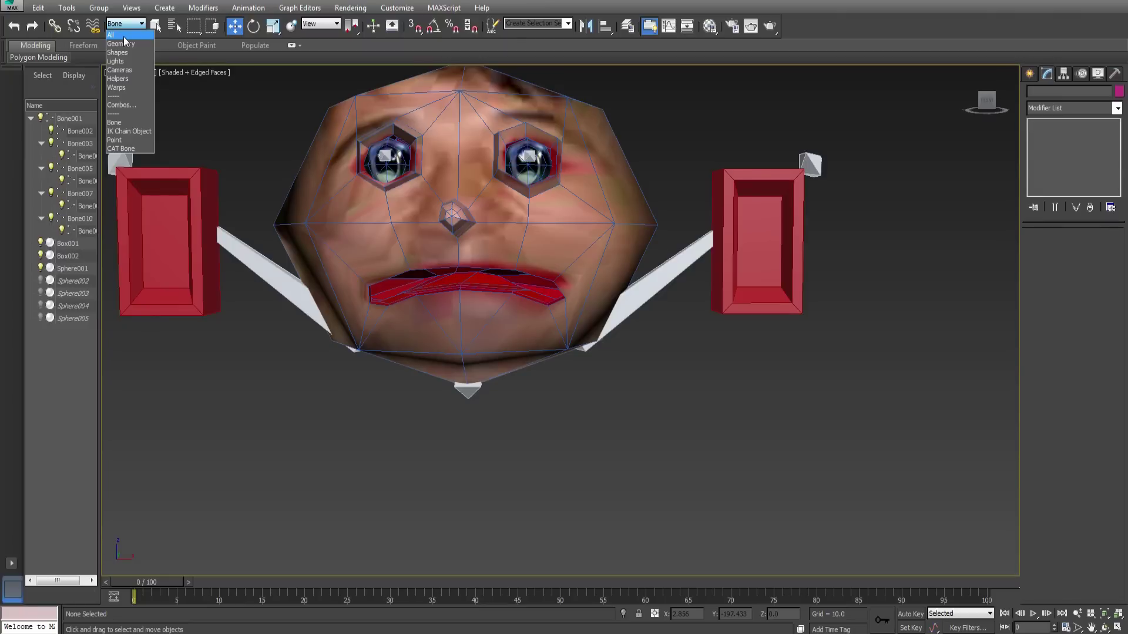
{"action": "left_click", "coordinate": [124, 37]}
{"action": "left_click", "coordinate": [218, 197]}
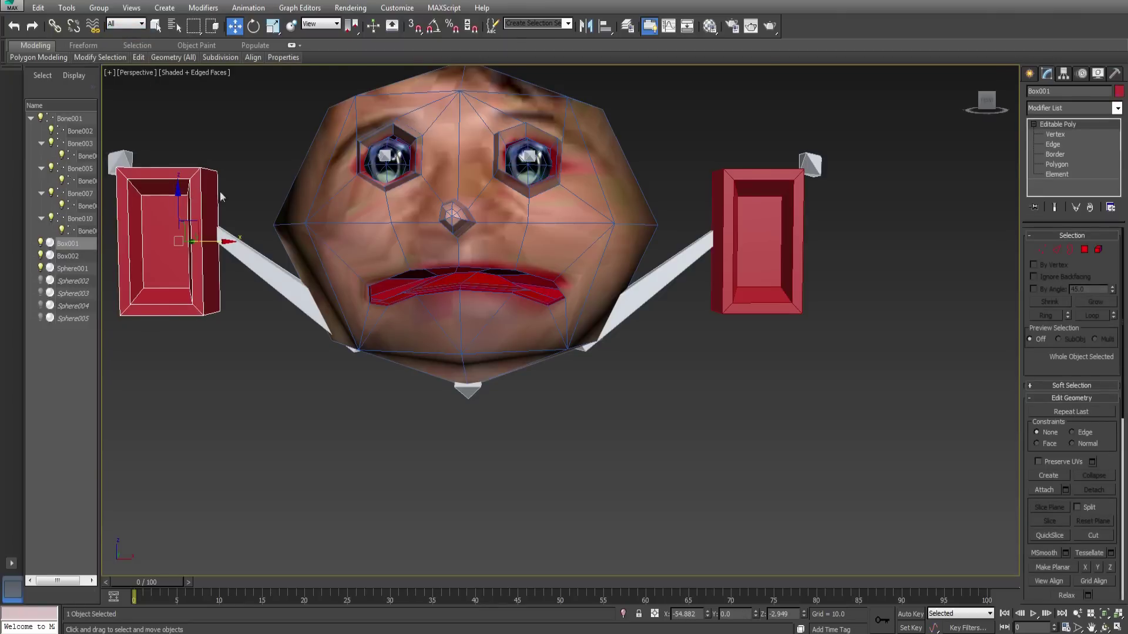
{"action": "left_click", "coordinate": [772, 204], "text": "ctrl"}
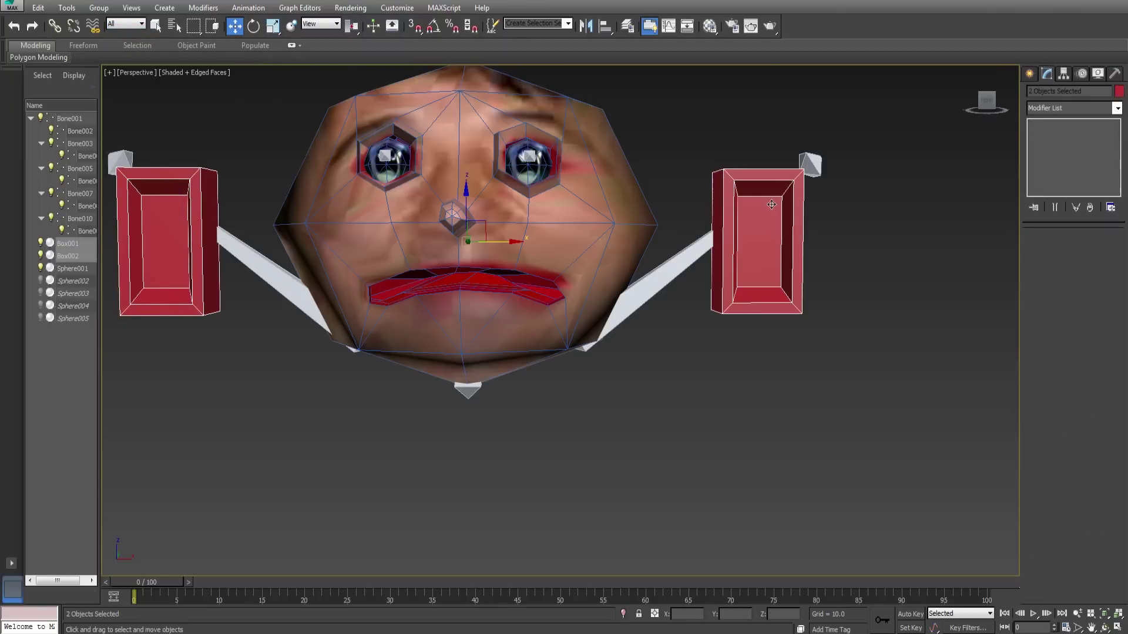
{"action": "left_click", "coordinate": [608, 213], "text": "ctrl"}
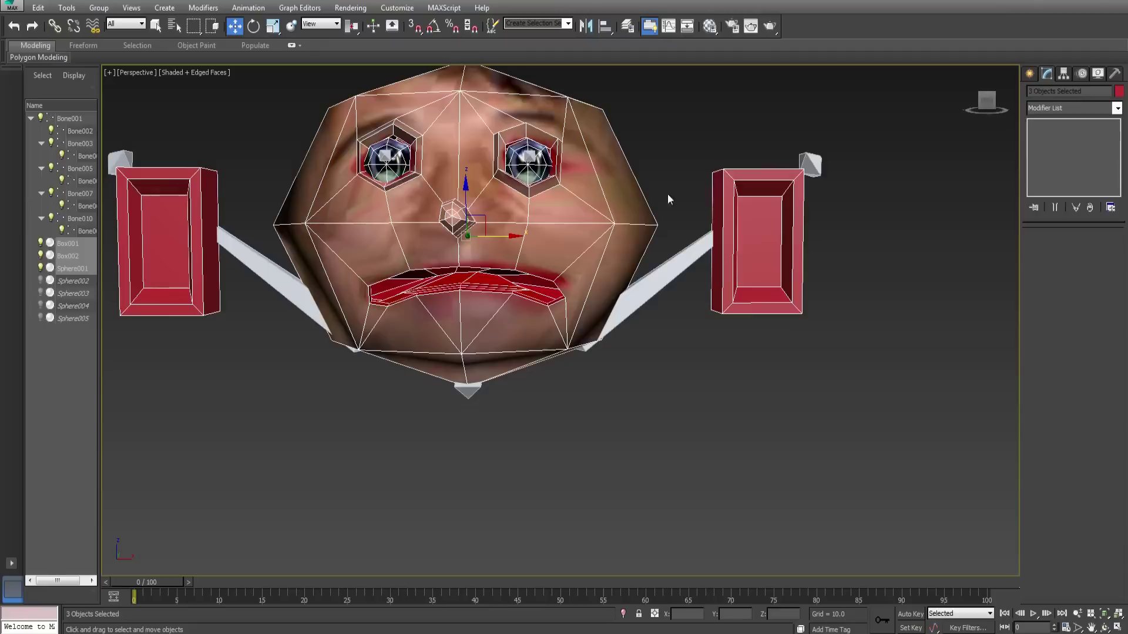
{"action": "left_click", "coordinate": [1117, 108]}
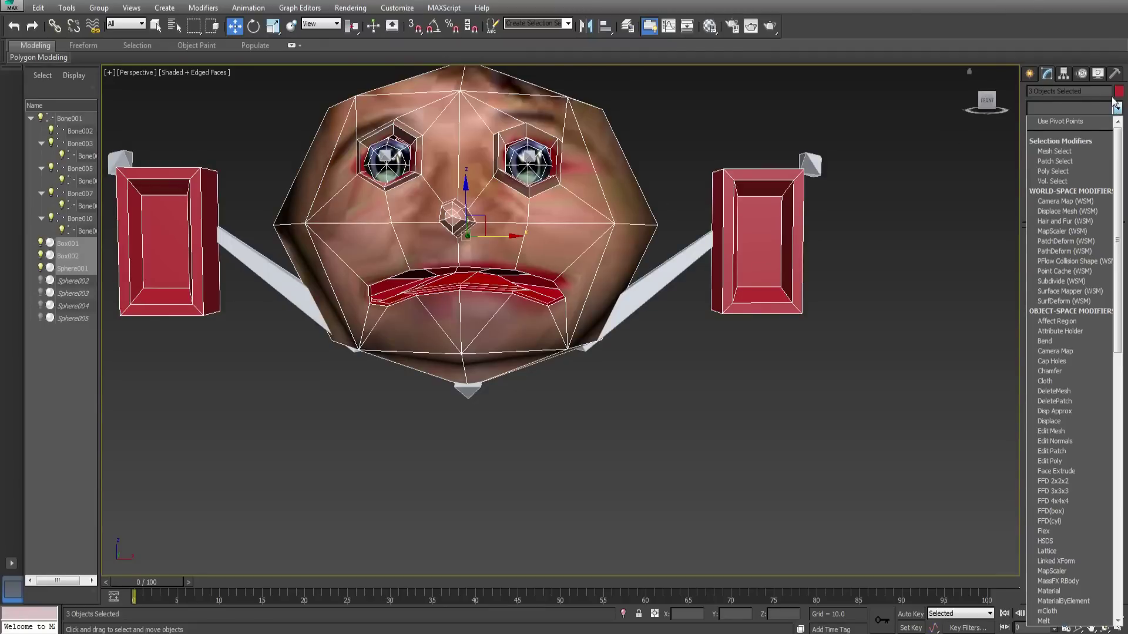
{"action": "scroll", "coordinate": [1069, 493], "scroll_direction": "down", "scroll_amount": 8}
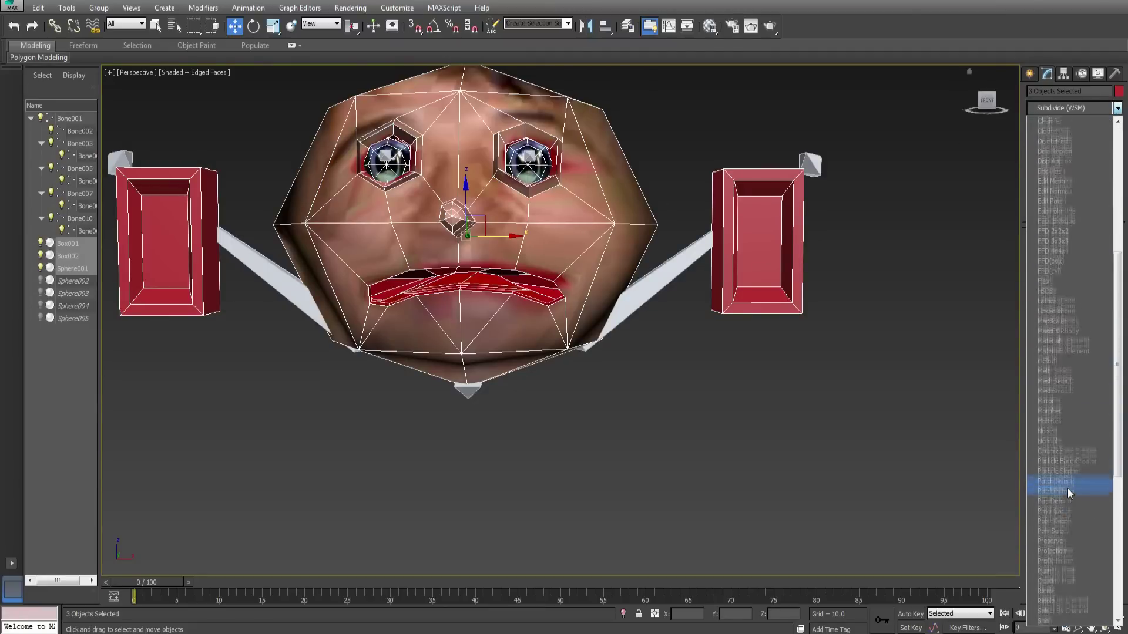
{"action": "left_click", "coordinate": [1069, 493]}
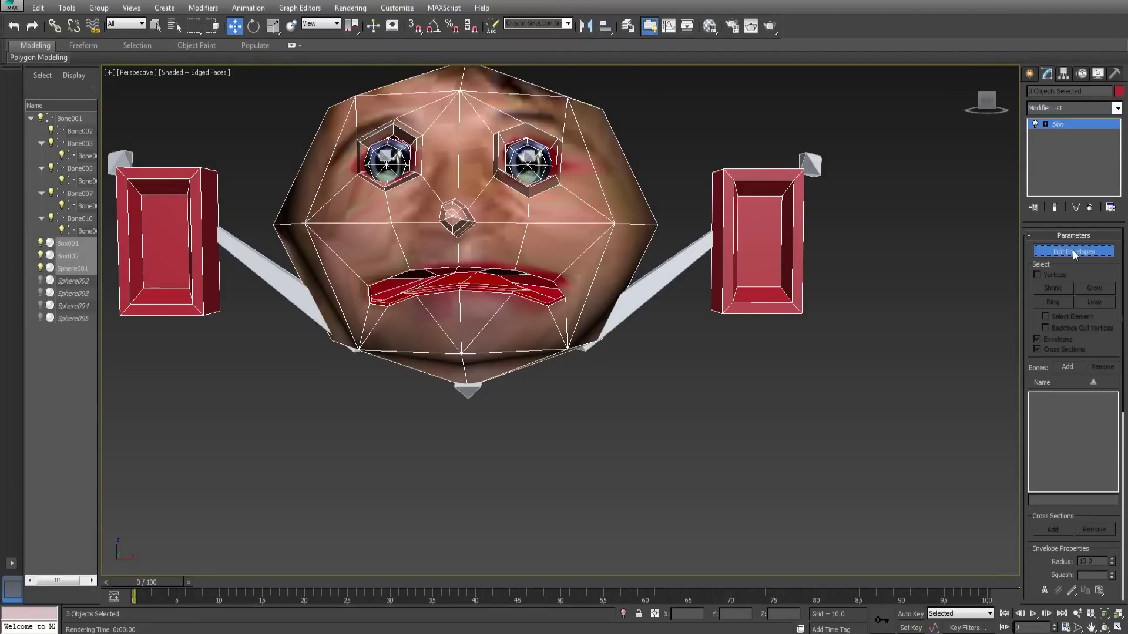
Step: Add all bones from Bone001 to Bone010, including the nested ones, to the Skin modifier
{"action": "left_click", "coordinate": [1058, 366]}
{"action": "left_click", "coordinate": [10, 71]}
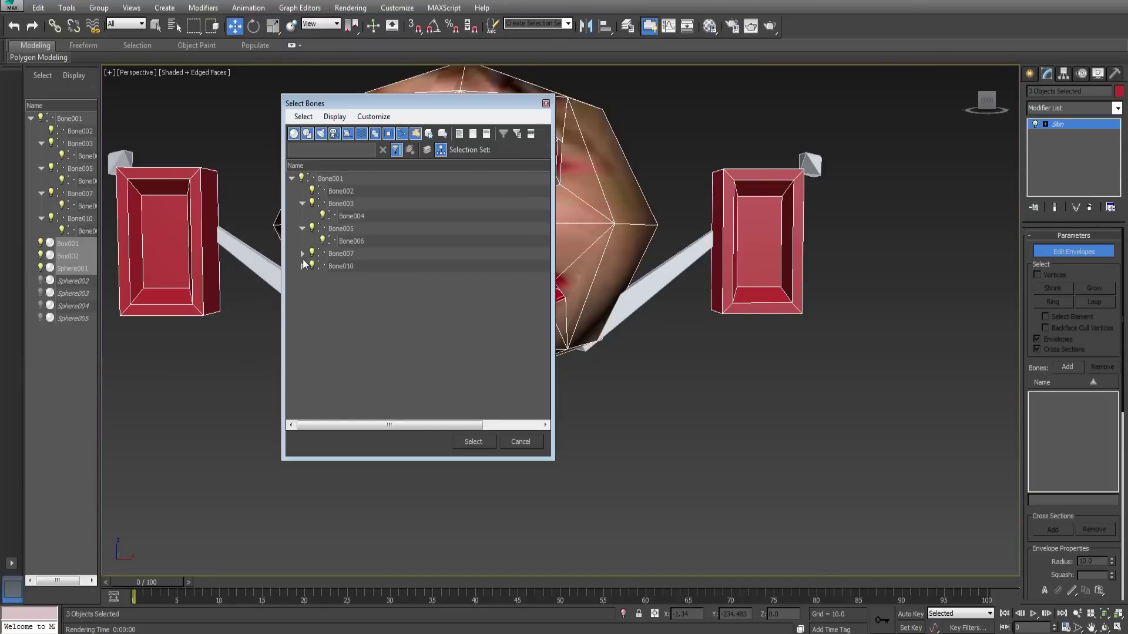
{"action": "left_click", "coordinate": [301, 253]}
{"action": "left_click", "coordinate": [302, 279]}
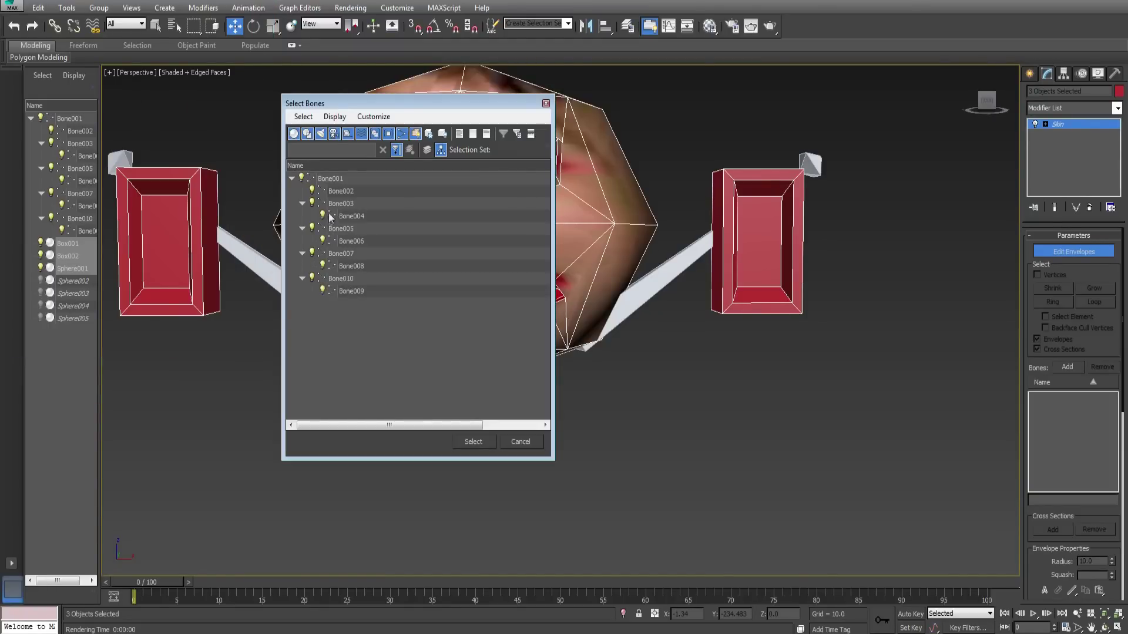
{"action": "left_click", "coordinate": [319, 179]}
{"action": "left_click", "coordinate": [351, 292], "text": "shift"}
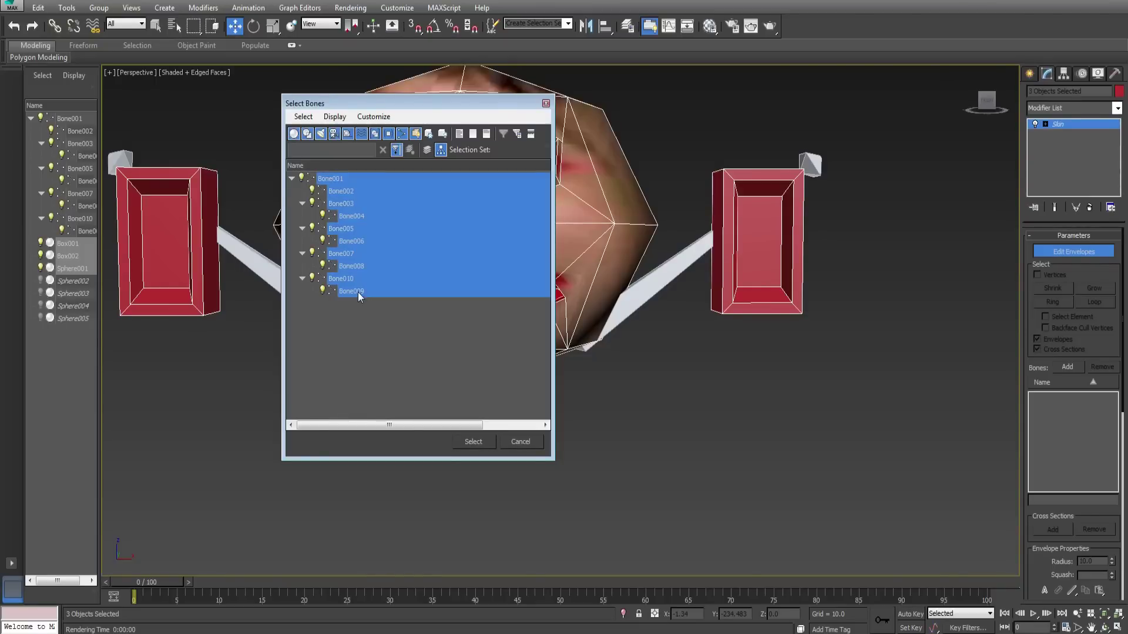
{"action": "left_click", "coordinate": [484, 440]}
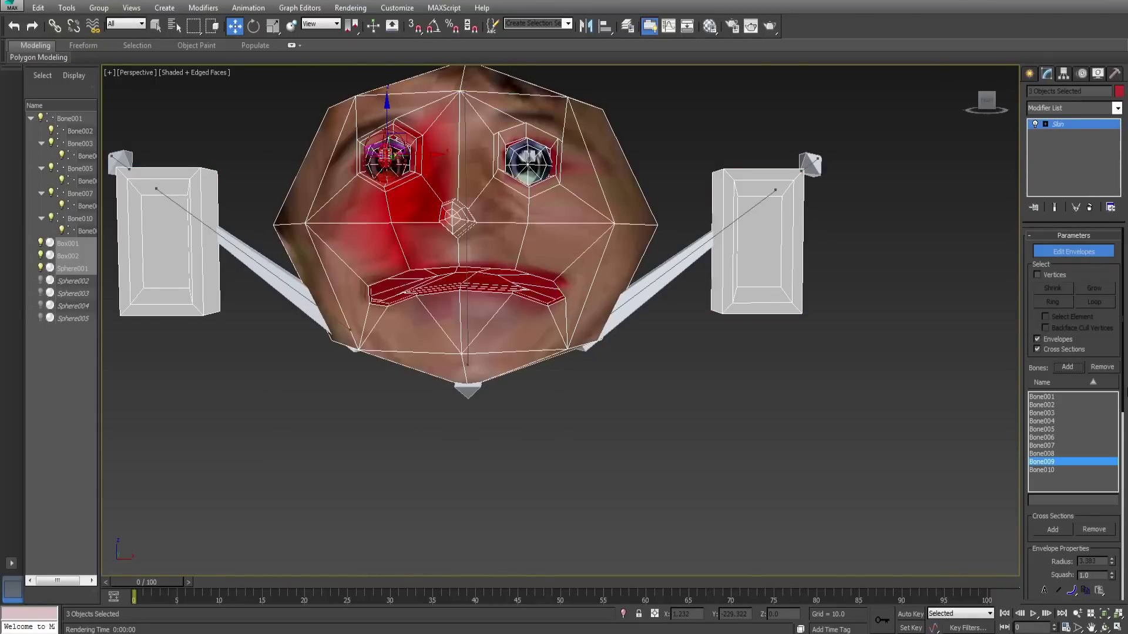
Step: Enable vertex selection in the skin envelopes, grow a selection over the head mesh and set its absolute effect for Bone001 to 1.0
{"action": "left_click", "coordinate": [1049, 276]}
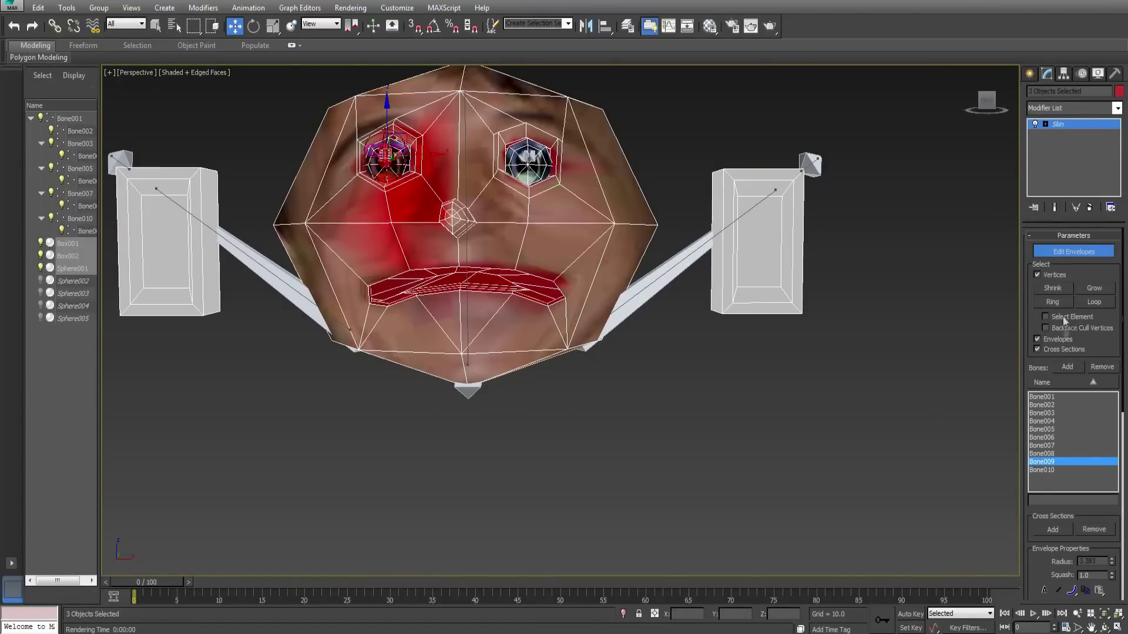
{"action": "left_click", "coordinate": [1045, 398]}
{"action": "scroll", "coordinate": [417, 344], "scroll_direction": "down", "scroll_amount": 3}
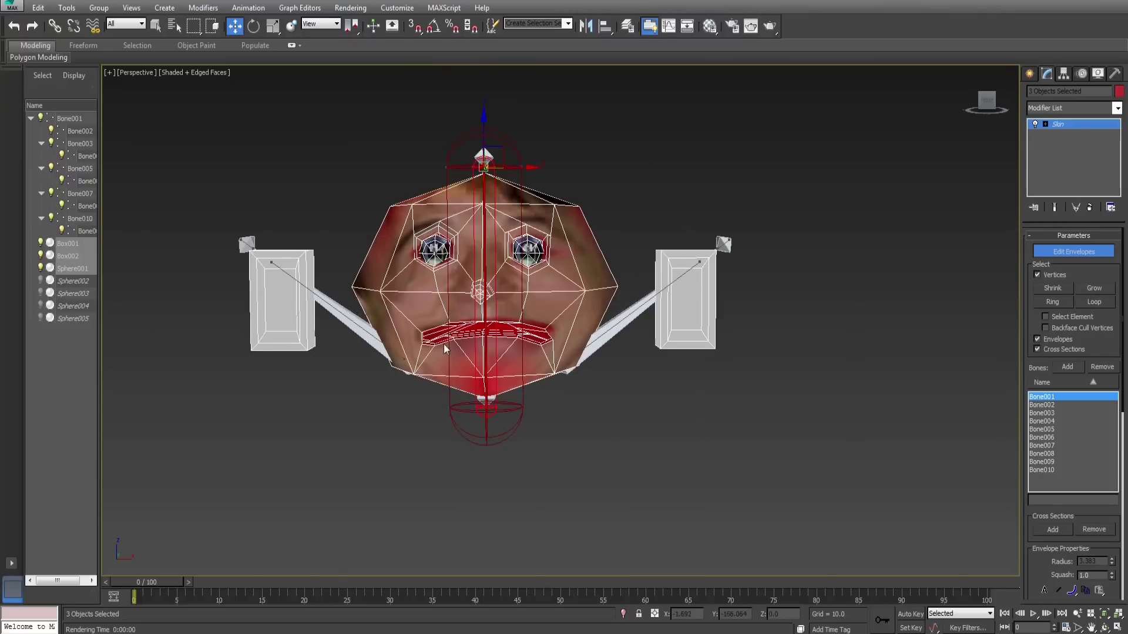
{"action": "mouse_move", "coordinate": [443, 345]}
{"action": "middle_mouse_down", "text": "alt"}
{"action": "mouse_move", "coordinate": [516, 347]}
{"action": "mouse_move", "coordinate": [482, 329]}
{"action": "mouse_move", "coordinate": [444, 347]}
{"action": "mouse_move", "coordinate": [482, 347]}
{"action": "mouse_move", "coordinate": [444, 350]}
{"action": "middle_mouse_up", "text": "alt"}
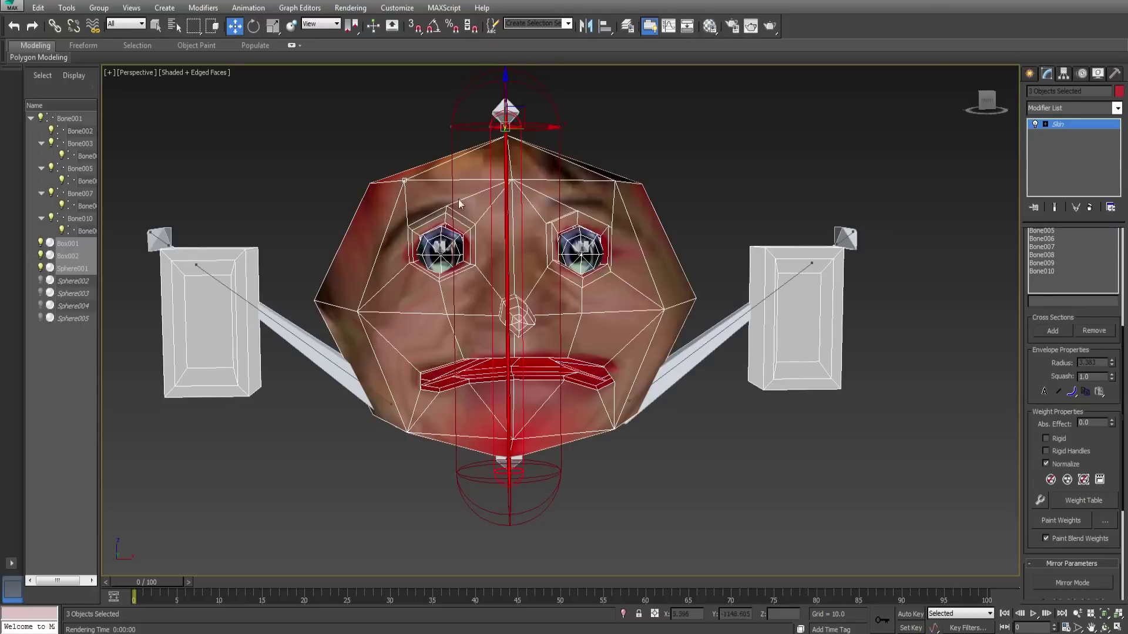
{"action": "scroll", "coordinate": [1063, 443], "scroll_direction": "up", "scroll_amount": 4}
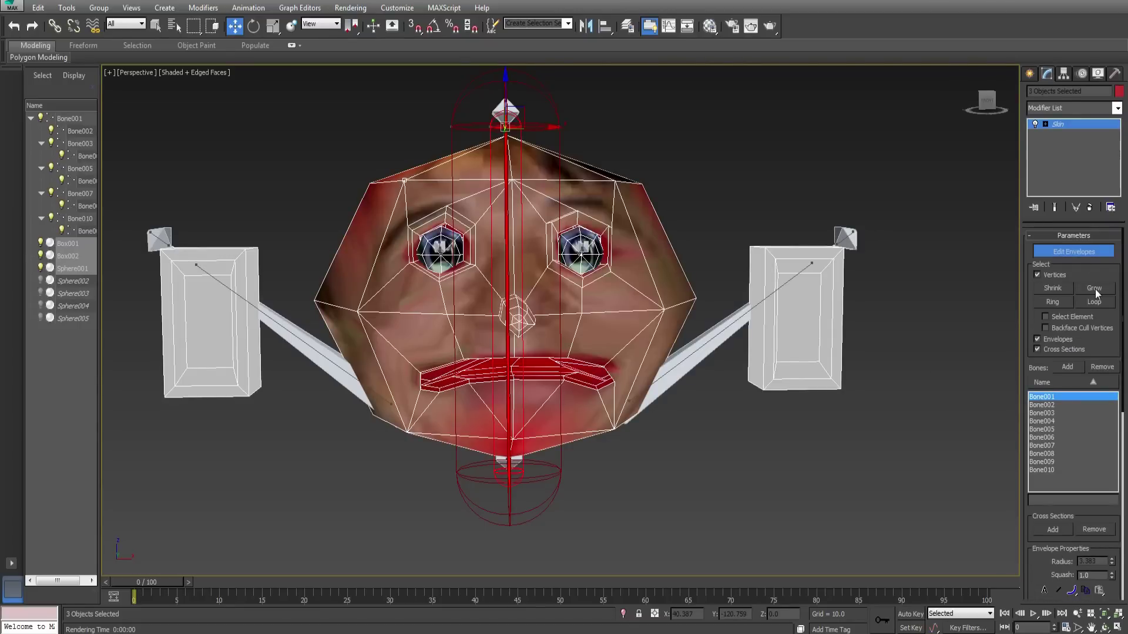
{"action": "left_click", "coordinate": [1095, 288]}
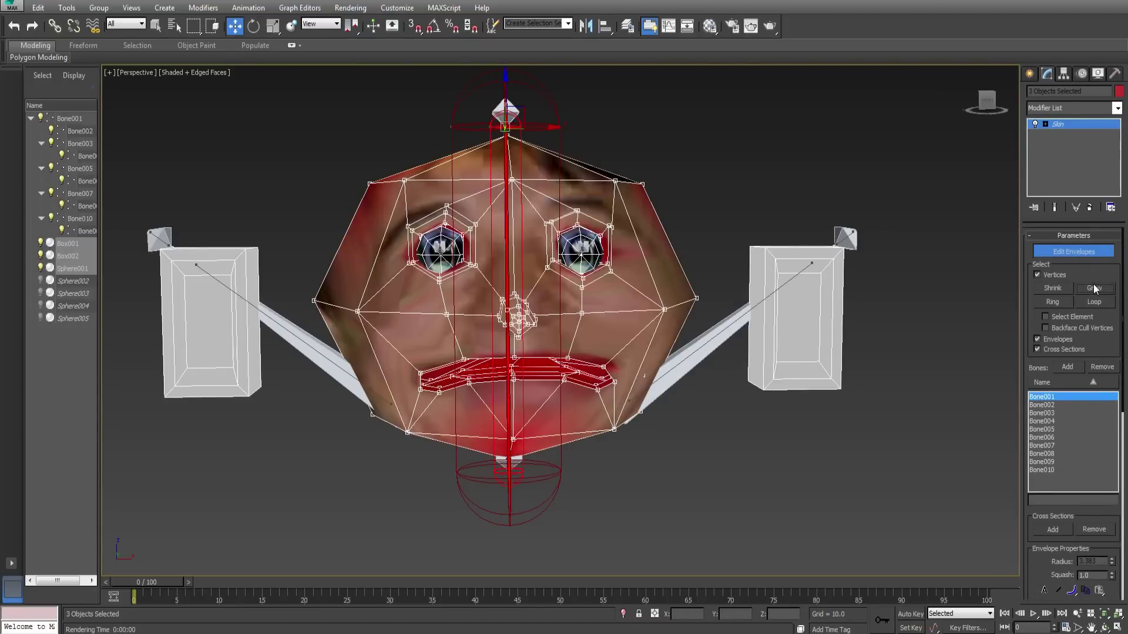
{"action": "scroll", "coordinate": [1114, 422], "scroll_direction": "down", "scroll_amount": 3}
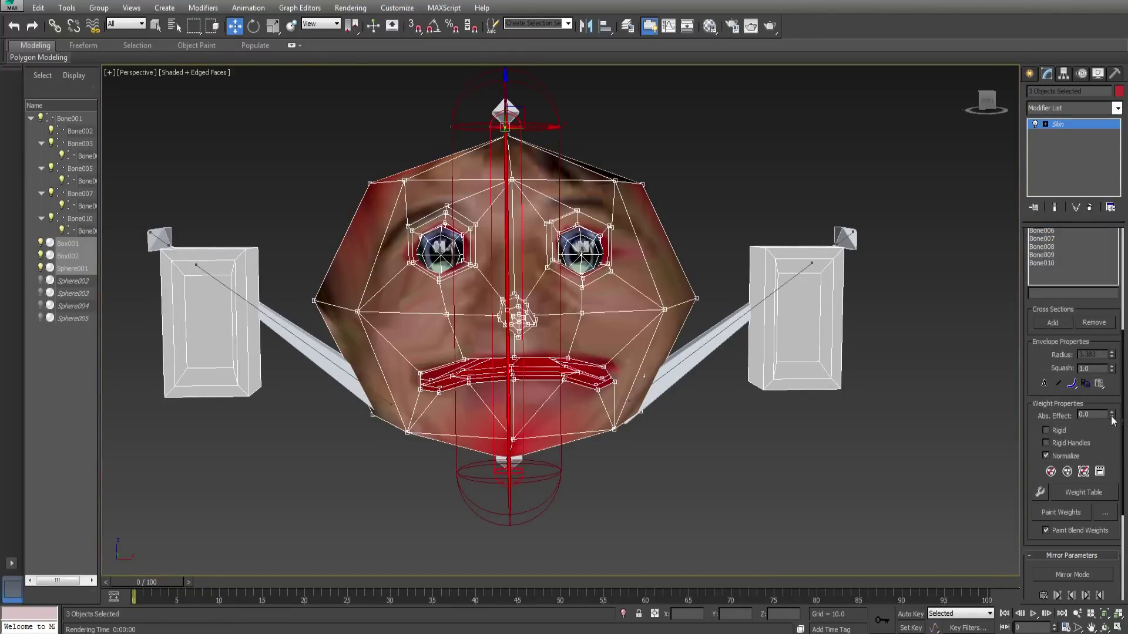
{"action": "left_click_drag", "start_coordinate": [1112, 419], "coordinate": [1113, 379]}
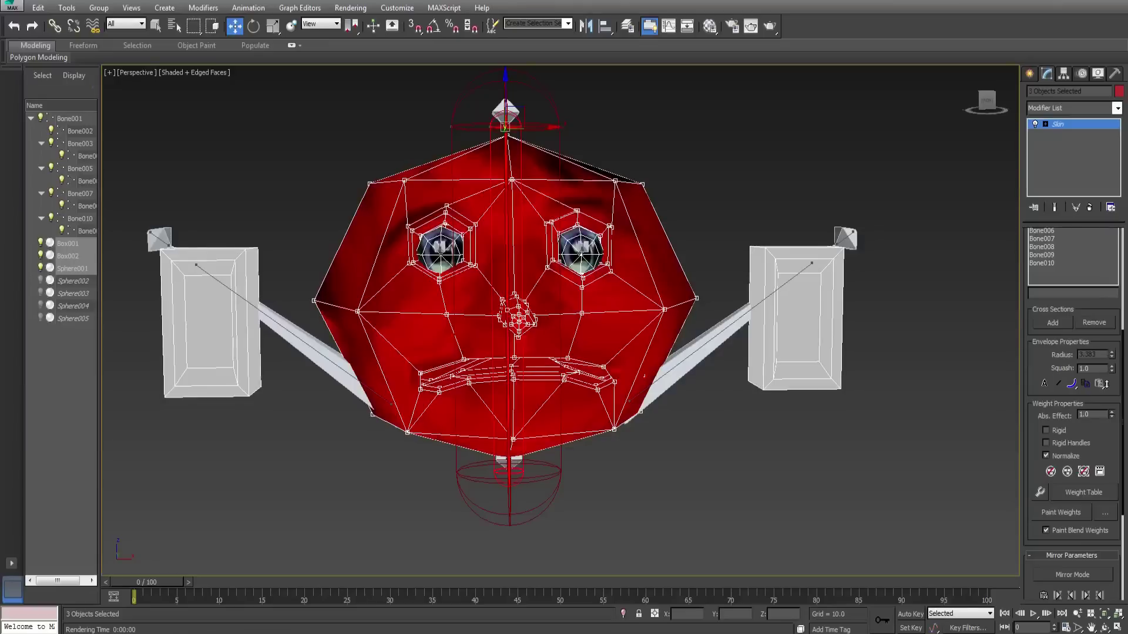
{"action": "left_click_drag", "start_coordinate": [1107, 383], "coordinate": [1110, 445]}
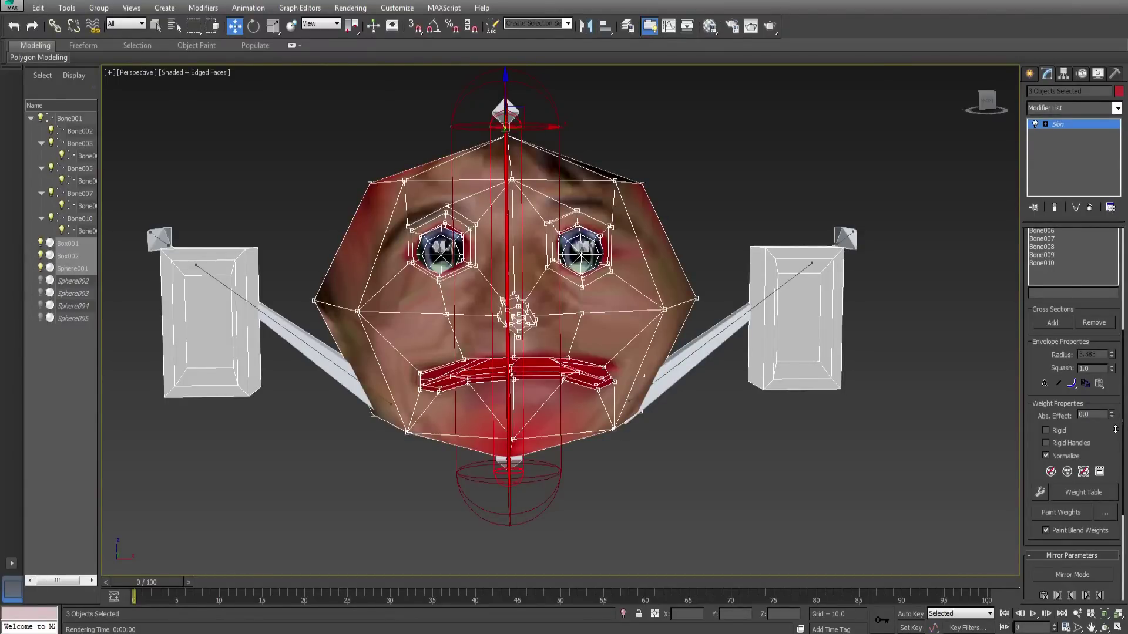
{"action": "left_click_drag", "start_coordinate": [1113, 415], "coordinate": [1111, 356]}
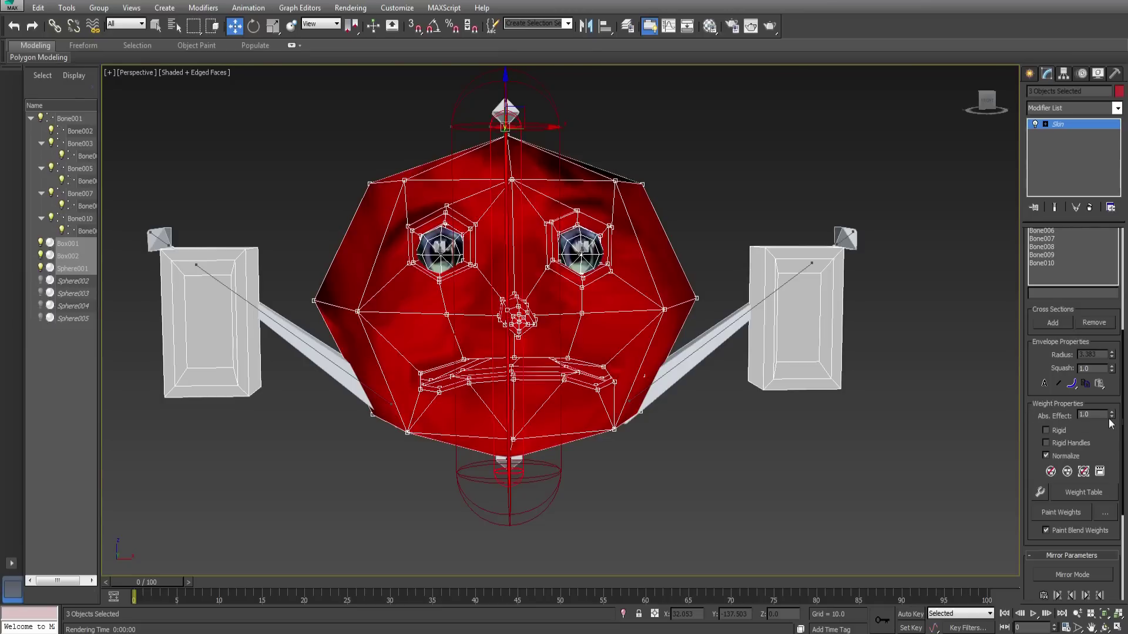
{"action": "left_click_drag", "start_coordinate": [1112, 418], "coordinate": [1099, 389]}
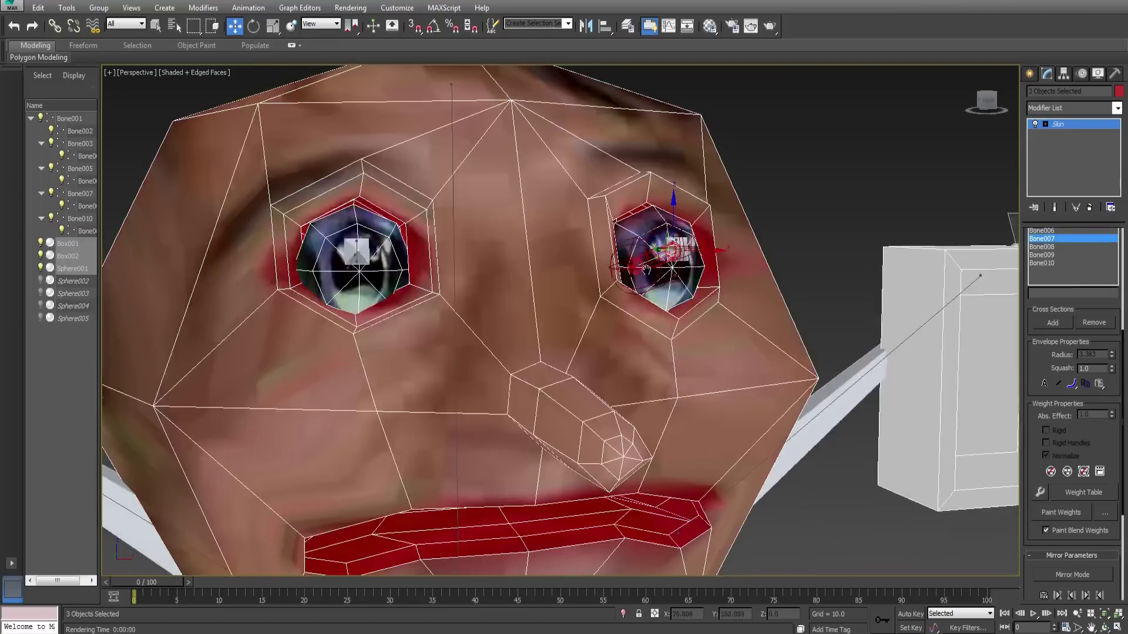
Step: Grow a selection over the eyeball around Bone007 and set its absolute effect for that bone to 1
{"action": "scroll", "coordinate": [646, 269], "scroll_direction": "up", "scroll_amount": 3}
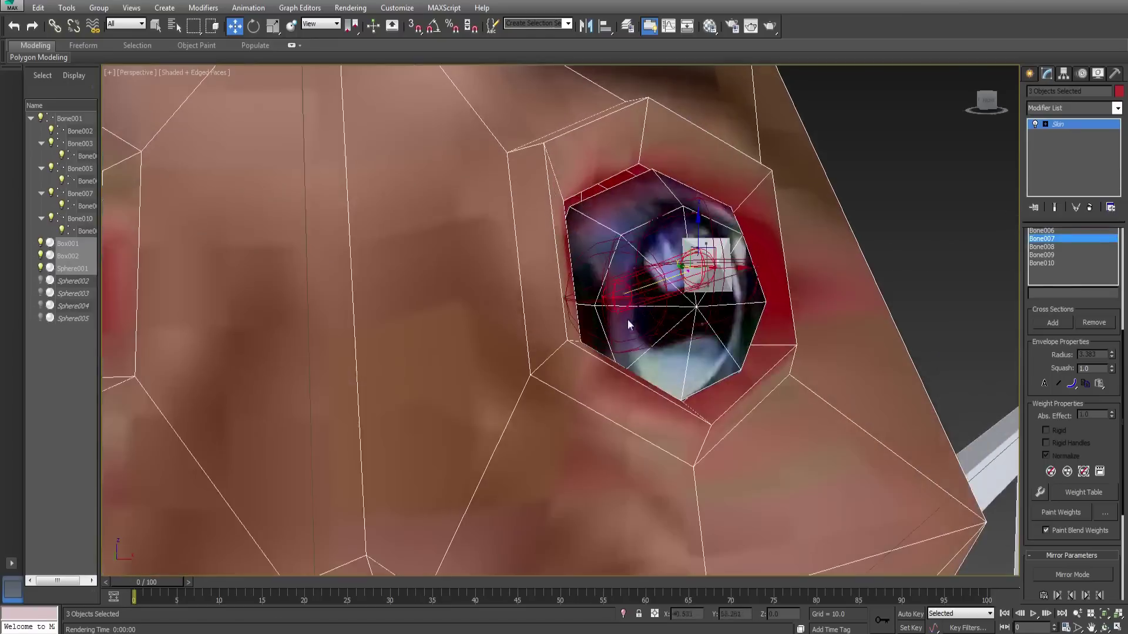
{"action": "left_click", "coordinate": [622, 235]}
{"action": "scroll", "coordinate": [1090, 336], "scroll_direction": "up", "scroll_amount": 5}
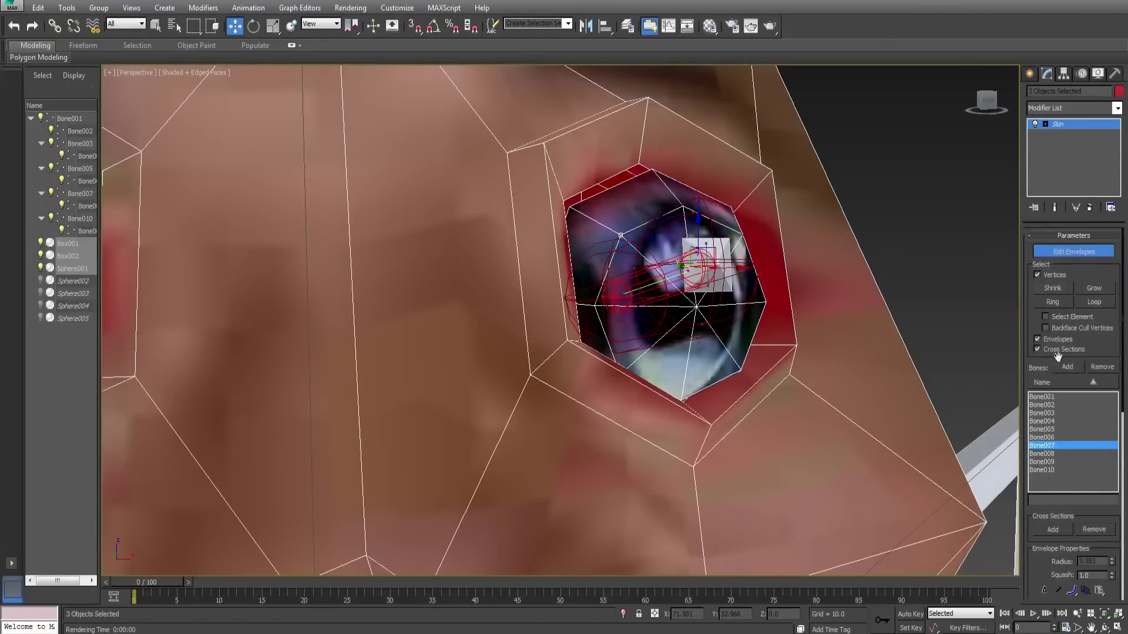
{"action": "left_click", "coordinate": [1091, 288]}
{"action": "left_click", "coordinate": [1091, 287]}
{"action": "scroll", "coordinate": [1091, 288], "scroll_direction": "down", "scroll_amount": 5}
{"action": "left_click_drag", "start_coordinate": [1091, 494], "coordinate": [755, 476]}
{"action": "type", "text": "1"}
{"action": "key", "text": "Return"}
Step: Grow a selection over the other eyeball and set its absolute effect for Bone010 to 1
{"action": "middle_click_drag", "start_coordinate": [460, 339], "coordinate": [827, 323]}
{"action": "scroll", "coordinate": [827, 322], "scroll_direction": "down", "scroll_amount": 3}
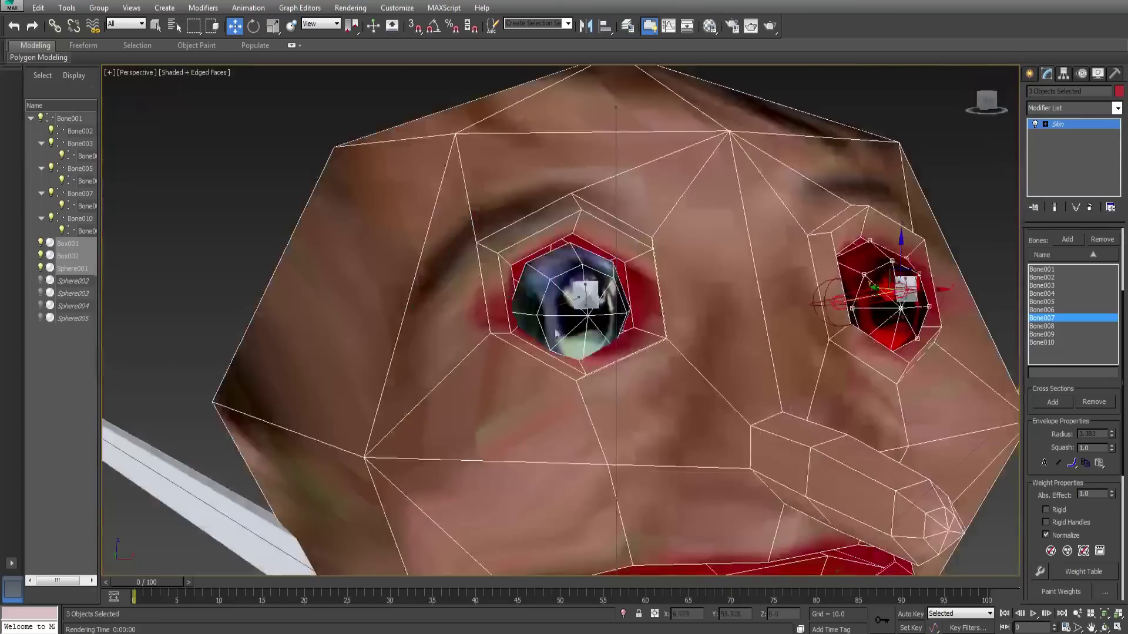
{"action": "scroll", "coordinate": [557, 334], "scroll_direction": "up", "scroll_amount": 2}
{"action": "left_click", "coordinate": [557, 334]}
{"action": "scroll", "coordinate": [557, 333], "scroll_direction": "up", "scroll_amount": 4}
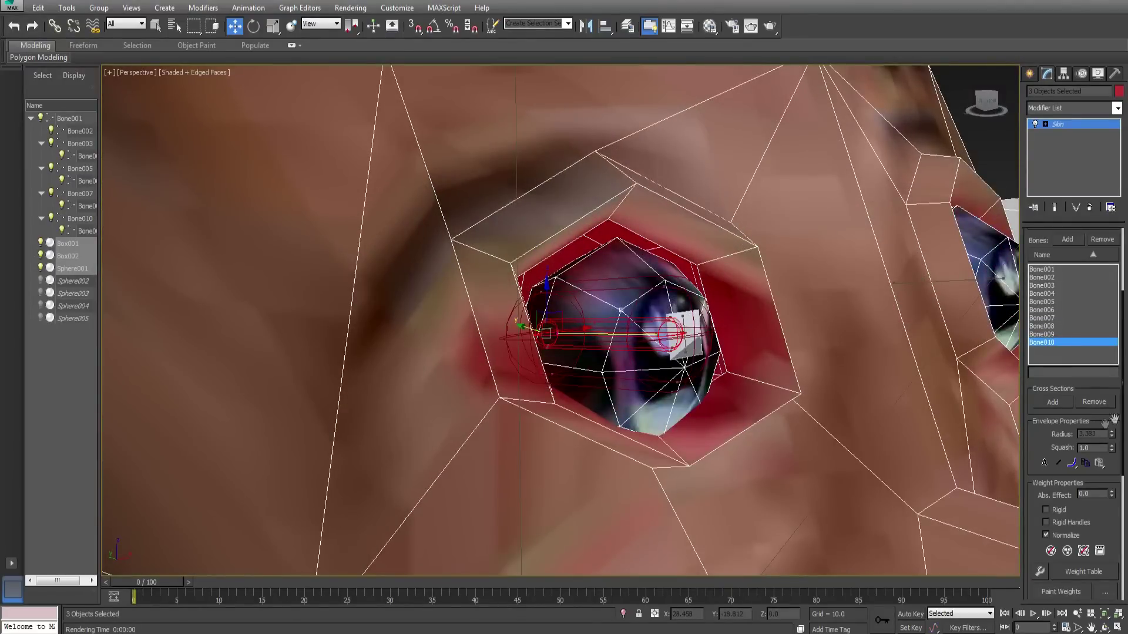
{"action": "scroll", "coordinate": [1115, 326], "scroll_direction": "up", "scroll_amount": 4}
{"action": "left_click", "coordinate": [1092, 286]}
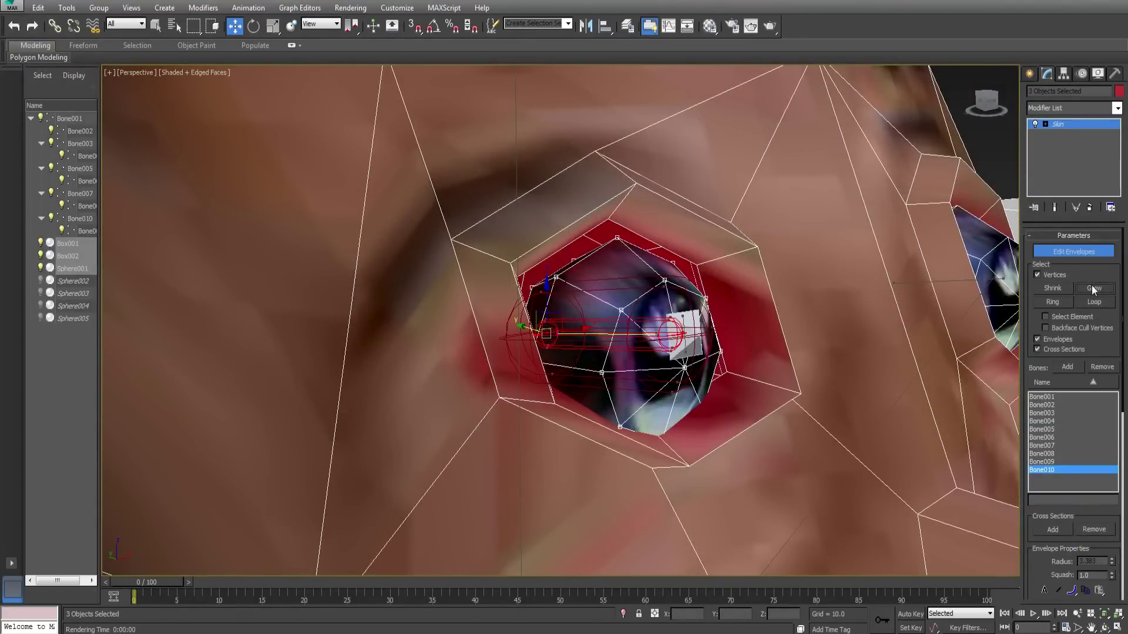
{"action": "scroll", "coordinate": [1114, 346], "scroll_direction": "down", "scroll_amount": 4}
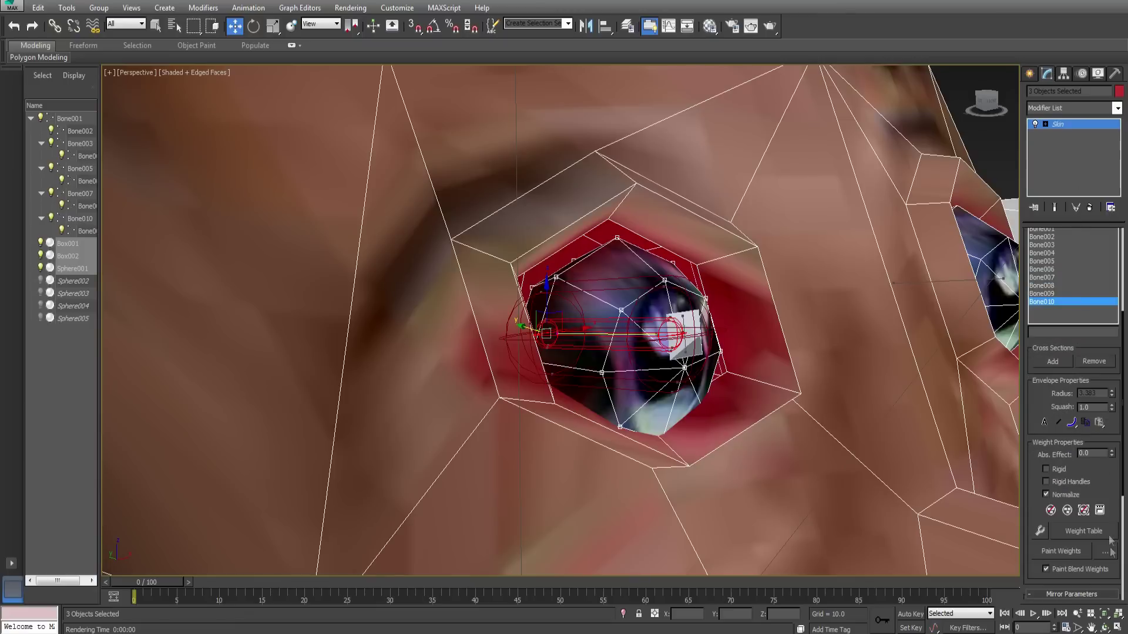
{"action": "double_click", "coordinate": [1090, 453]}
{"action": "type", "text": "1"}
{"action": "key", "text": "Return"}
Step: Select the arm bones' envelopes in turn to review their influence on the red box hands
{"action": "scroll", "coordinate": [435, 365], "scroll_direction": "down", "scroll_amount": 5}
{"action": "middle_click_drag", "start_coordinate": [493, 353], "coordinate": [587, 303]}
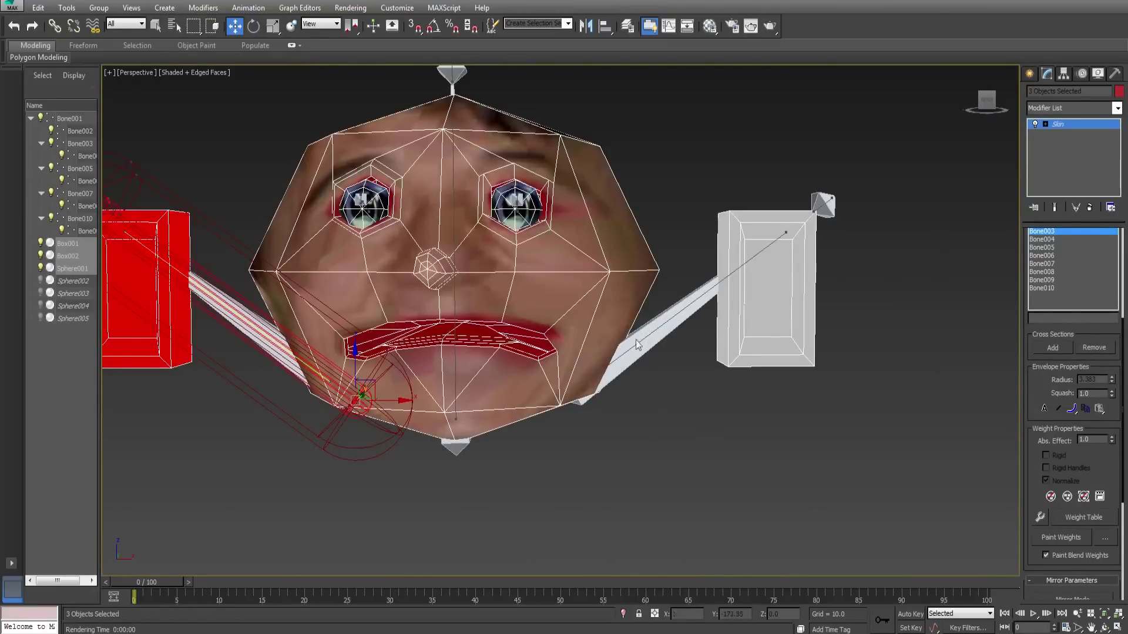
{"action": "left_click", "coordinate": [650, 332]}
{"action": "middle_click_drag", "start_coordinate": [957, 363], "coordinate": [925, 356], "text": "alt"}
{"action": "middle_click_drag", "start_coordinate": [516, 352], "coordinate": [742, 345]}
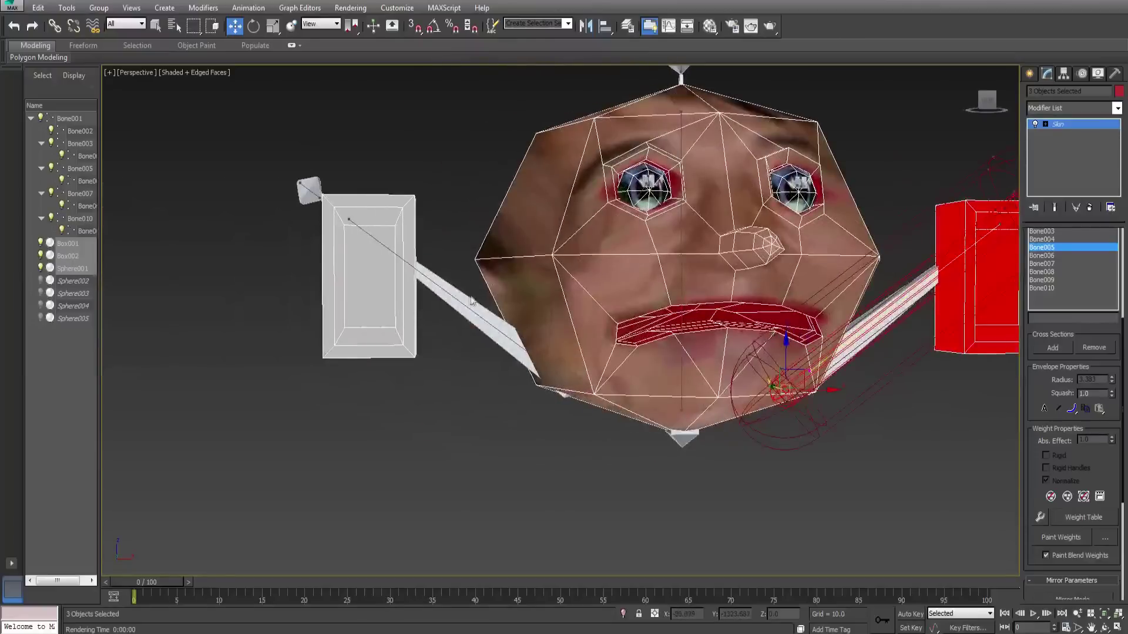
{"action": "left_click", "coordinate": [457, 304]}
{"action": "middle_click_drag", "start_coordinate": [396, 330], "coordinate": [660, 295], "text": "alt"}
{"action": "scroll", "coordinate": [548, 322], "scroll_direction": "up", "scroll_amount": 5}
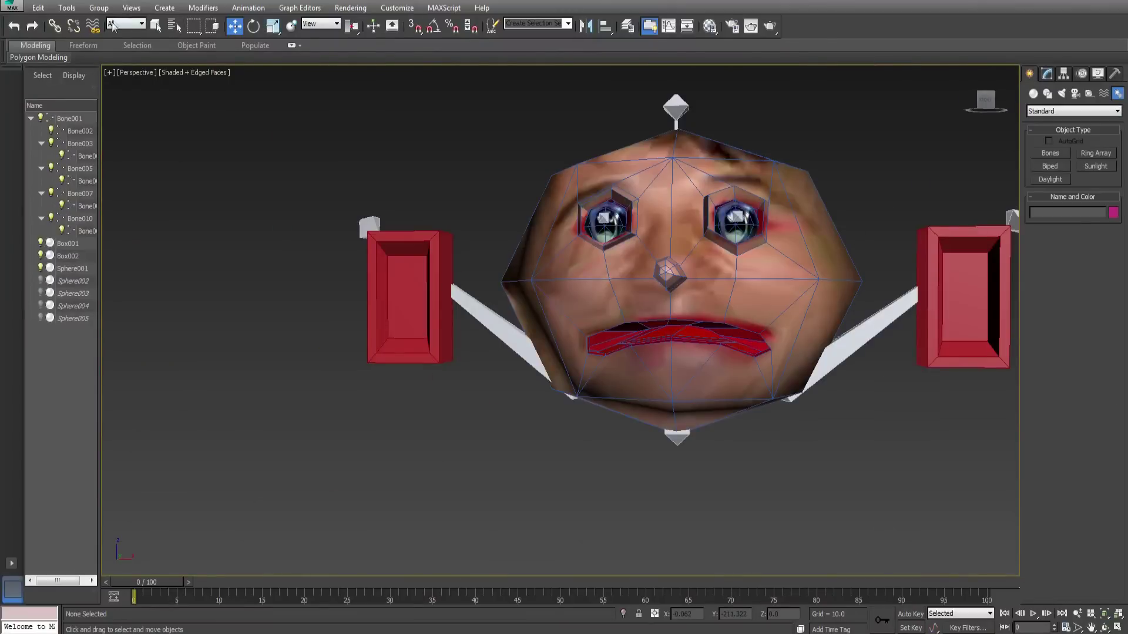
Step: Limit the selection filter to bones, test the skinning by rotating the central head bone and undo the rotation
{"action": "left_click", "coordinate": [120, 24]}
{"action": "left_click", "coordinate": [114, 123]}
{"action": "left_click", "coordinate": [676, 341]}
{"action": "key", "text": "e"}
{"action": "left_click_drag", "start_coordinate": [675, 341], "coordinate": [686, 361]}
{"action": "key", "text": "ctrl+z"}
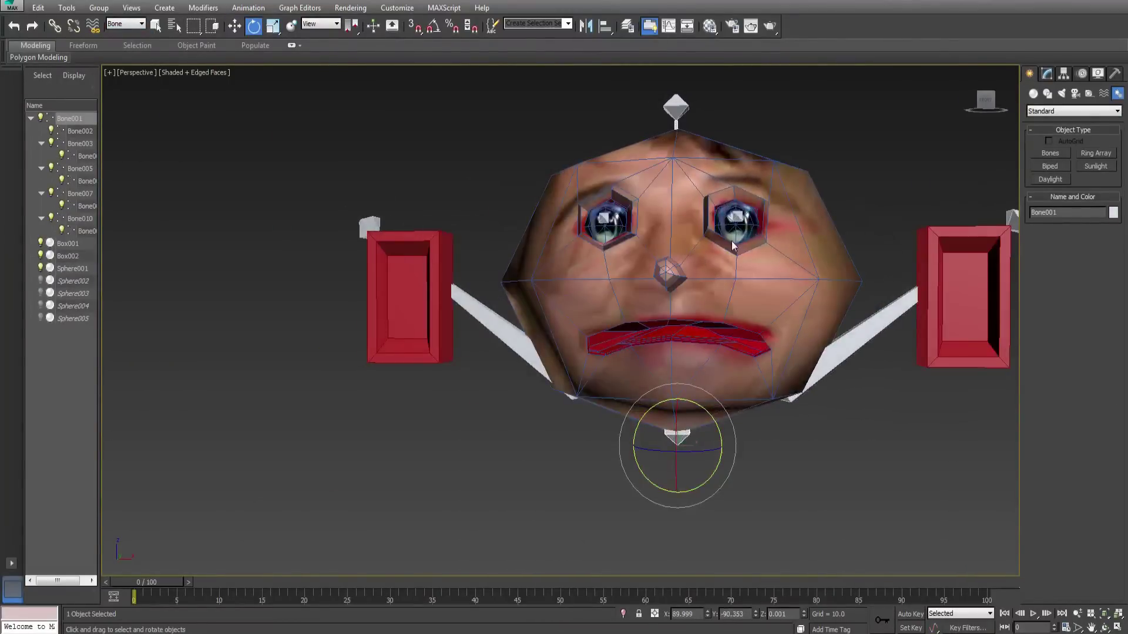
Step: Test-rotate both eye bones and one arm bone, reverting each rotation
{"action": "left_click_drag", "start_coordinate": [739, 226], "coordinate": [741, 217]}
{"action": "key", "text": "ctrl+z"}
{"action": "left_click", "coordinate": [604, 228]}
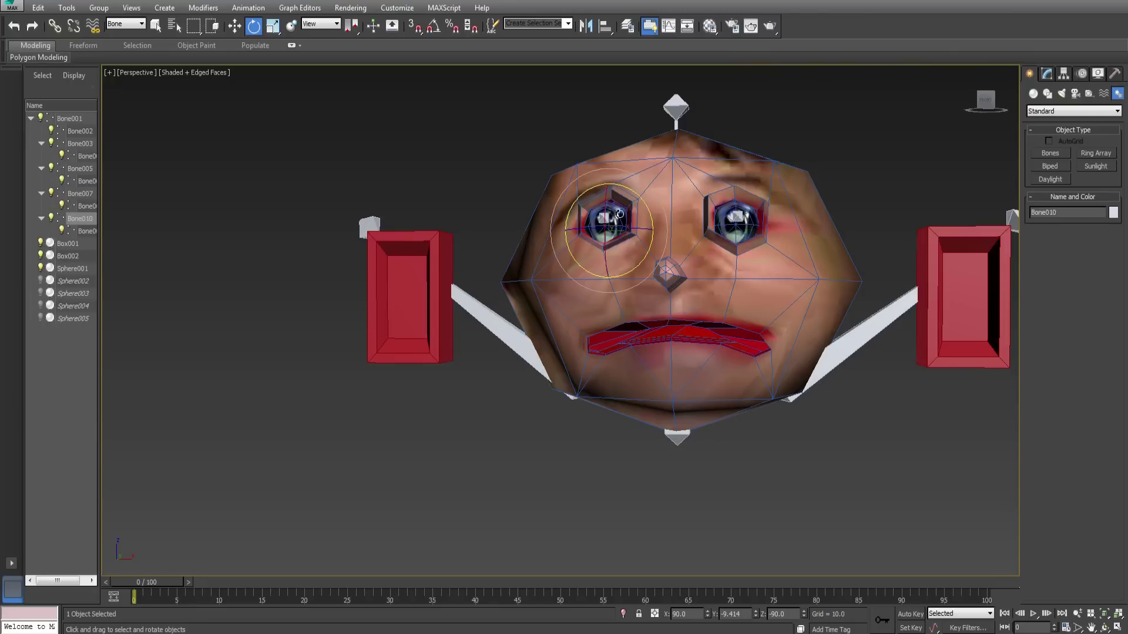
{"action": "left_click_drag", "start_coordinate": [620, 214], "coordinate": [617, 216]}
{"action": "key", "text": "ctrl+z"}
{"action": "left_click", "coordinate": [535, 359]}
{"action": "left_click_drag", "start_coordinate": [614, 357], "coordinate": [620, 305]}
{"action": "right_click", "coordinate": [620, 305]}
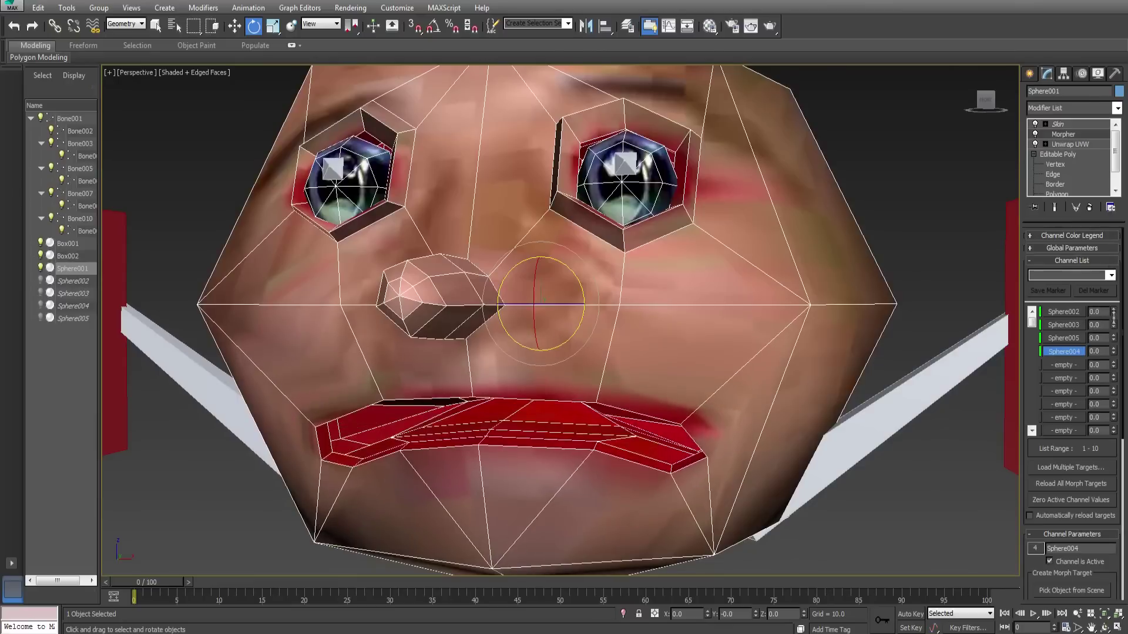
Step: Set the head's Sphere004 morph channel to 100
{"action": "left_click_drag", "start_coordinate": [1114, 311], "coordinate": [1100, 277]}
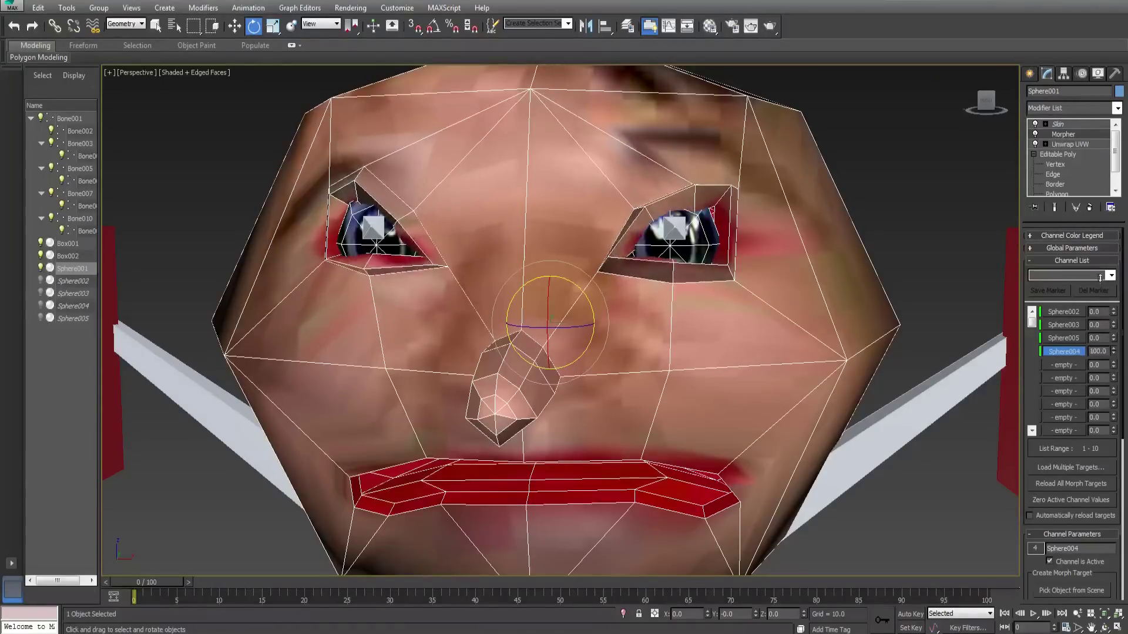
{"action": "middle_click_drag", "start_coordinate": [550, 326], "coordinate": [552, 358]}
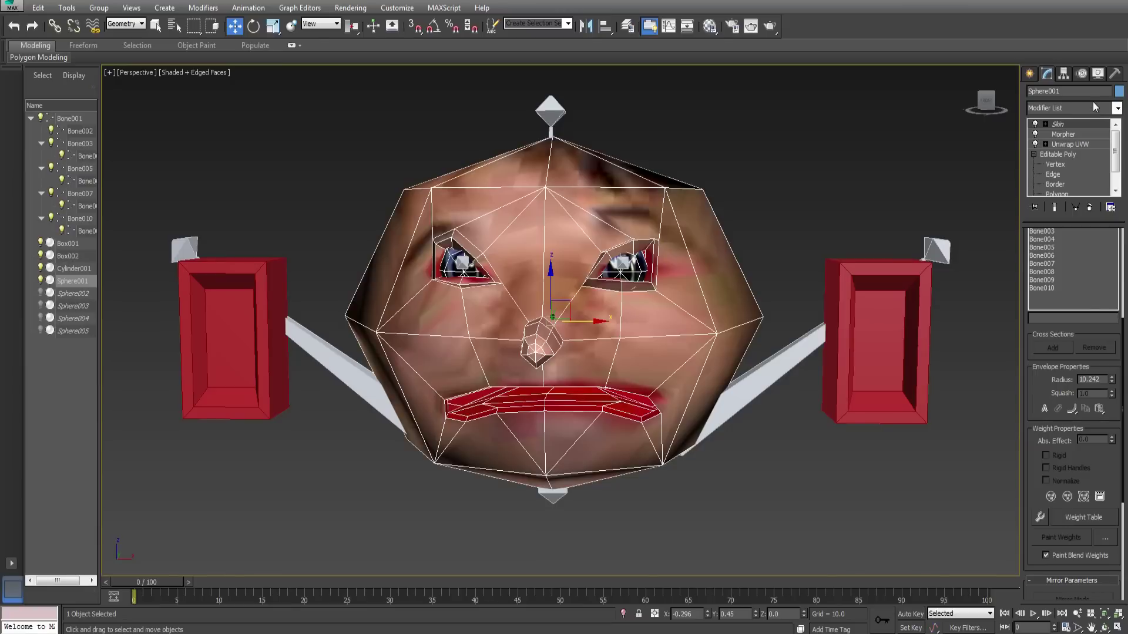
Step: Apply a TurboSmooth modifier with one extra iteration to the head and turn off the edged-faces display
{"action": "left_click", "coordinate": [1093, 108]}
{"action": "scroll", "coordinate": [1068, 411], "scroll_direction": "down", "scroll_amount": 15}
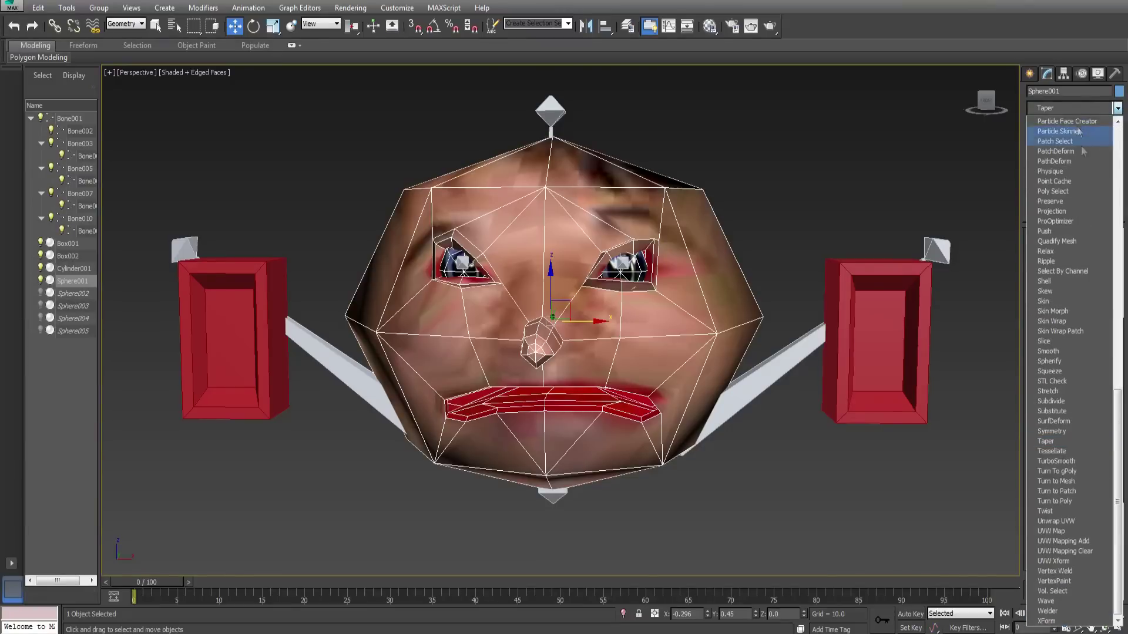
{"action": "left_click", "coordinate": [1064, 461]}
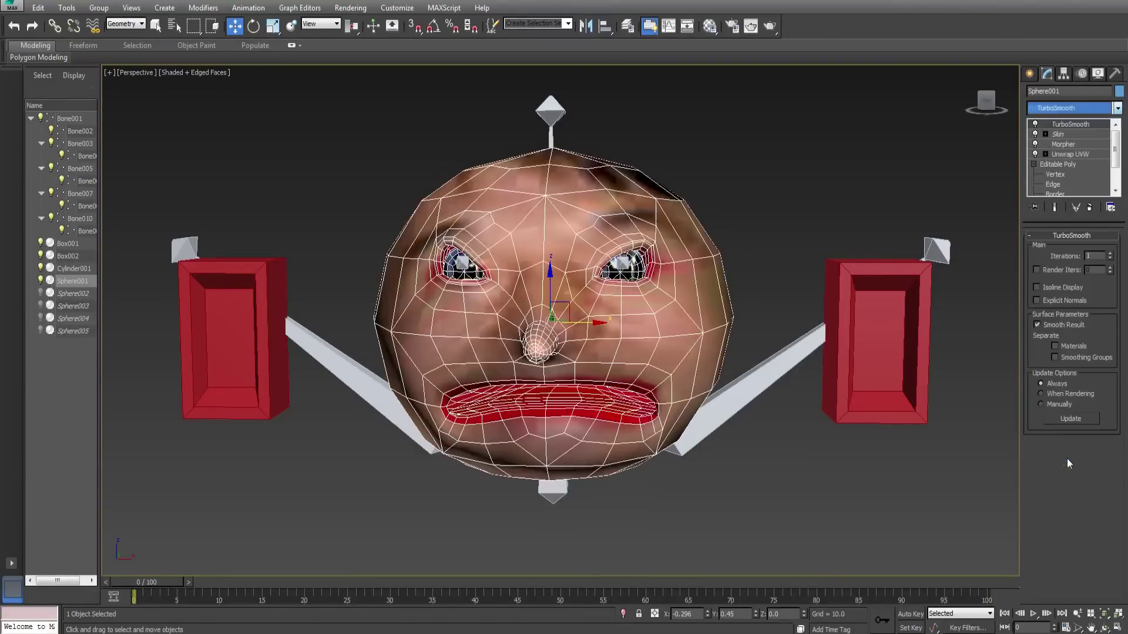
{"action": "left_click", "coordinate": [1110, 254]}
{"action": "left_click", "coordinate": [806, 204]}
{"action": "key", "text": "F4"}
Step: Move the black cylinder hat onto the top of the head and check its placement from several angles
{"action": "middle_click_drag", "start_coordinate": [805, 204], "coordinate": [668, 252]}
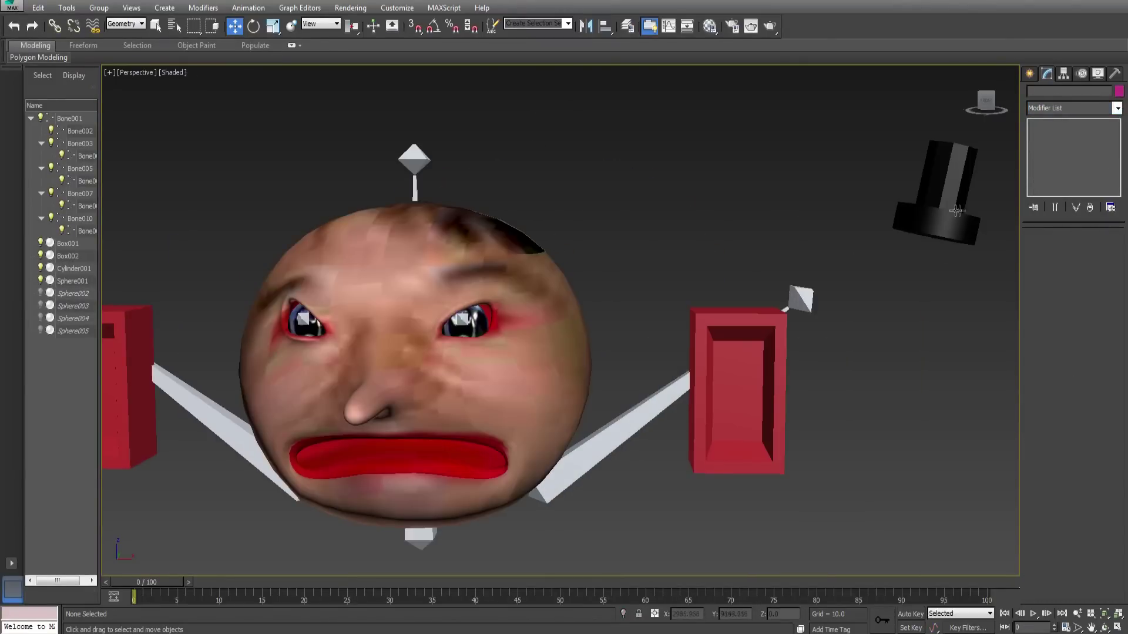
{"action": "left_click", "coordinate": [962, 215]}
{"action": "left_click_drag", "start_coordinate": [988, 192], "coordinate": [553, 200]}
{"action": "left_click", "coordinate": [511, 233]}
{"action": "key", "text": "z"}
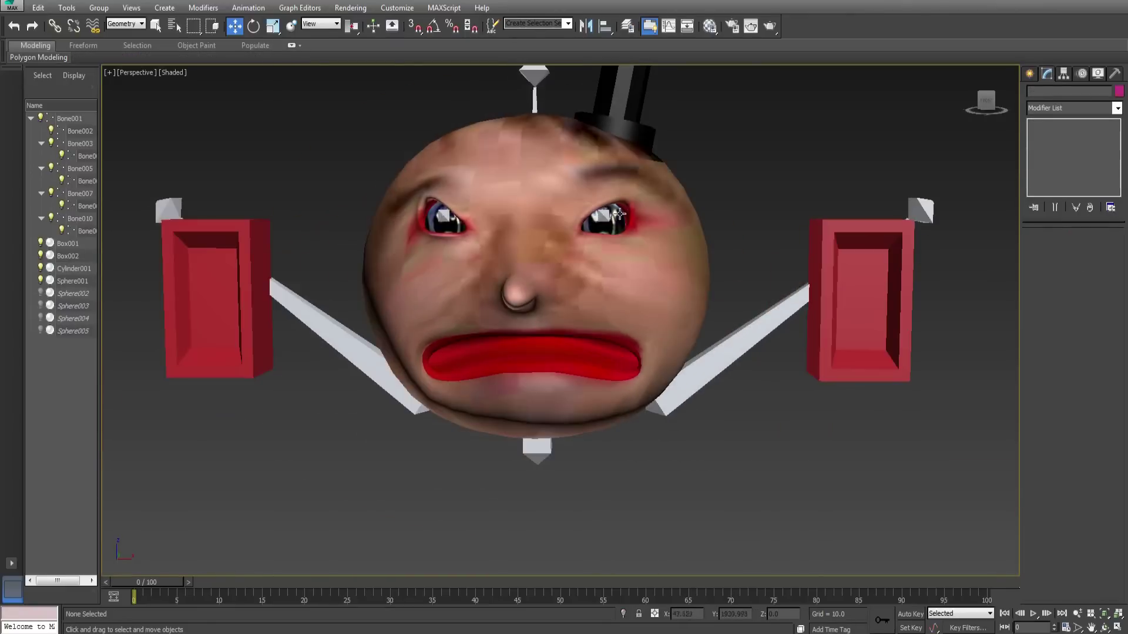
{"action": "middle_click_drag", "start_coordinate": [510, 233], "coordinate": [318, 104], "text": "alt"}
{"action": "left_click", "coordinate": [318, 104]}
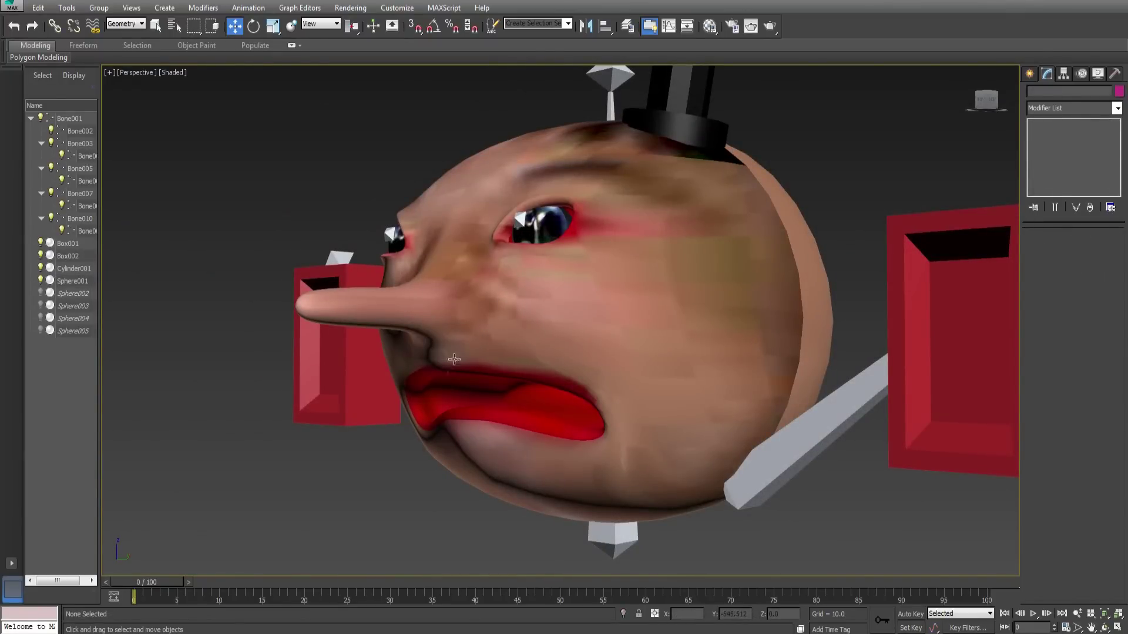
{"action": "middle_click_drag", "start_coordinate": [455, 359], "coordinate": [497, 384], "text": "alt"}
{"action": "scroll", "coordinate": [605, 401], "scroll_direction": "down", "scroll_amount": 3}
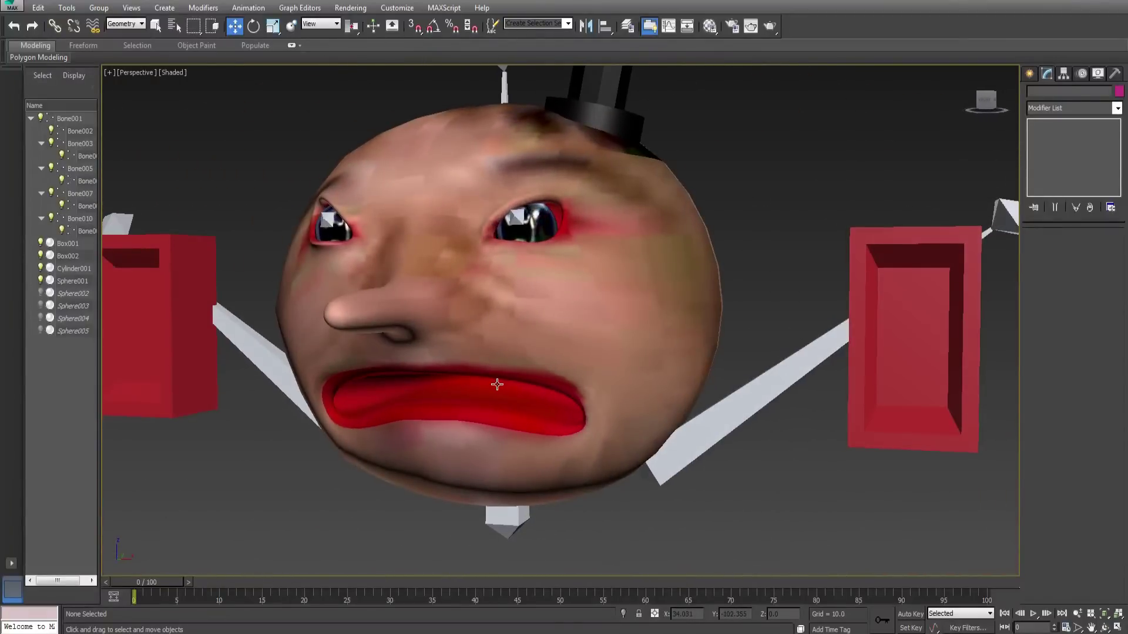